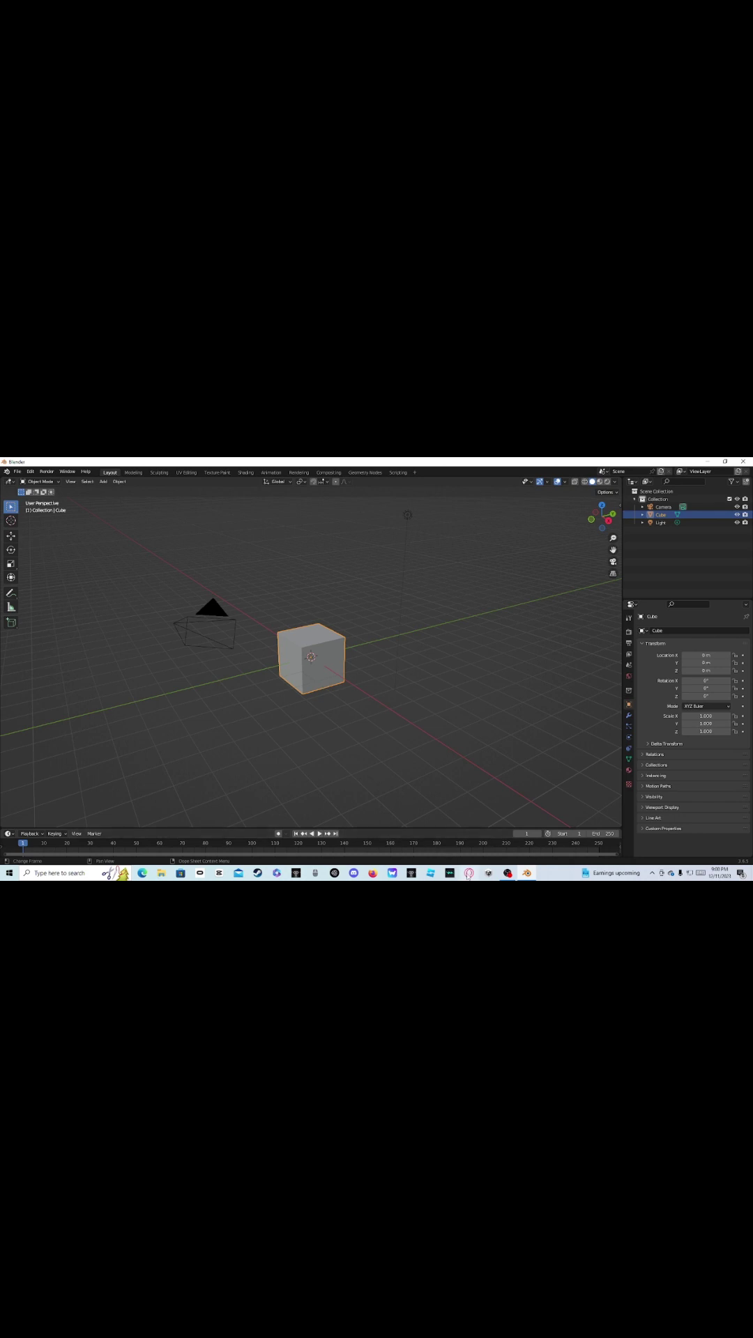
# - Switch to the web browser, close the previously open tab and open YouTube
pyautogui.click(469, 873)
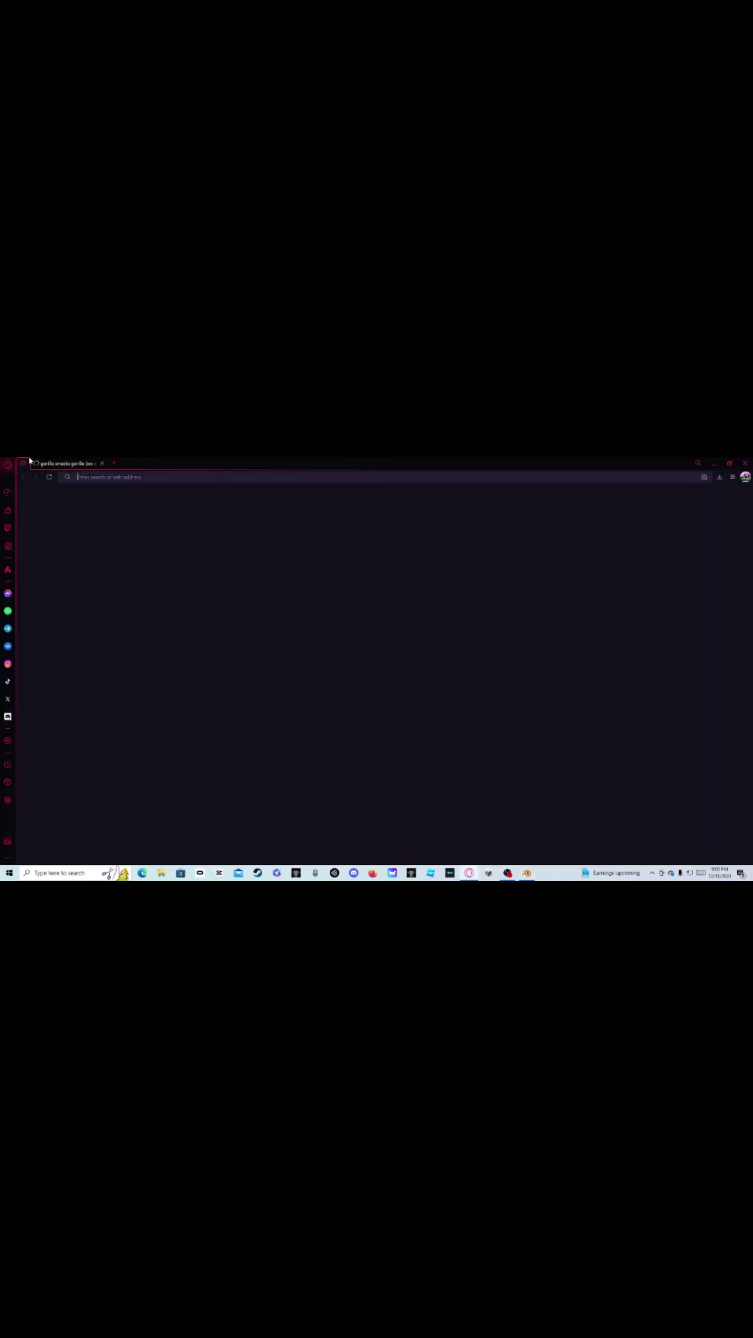
pyautogui.click(117, 463)
pyautogui.click(102, 463)
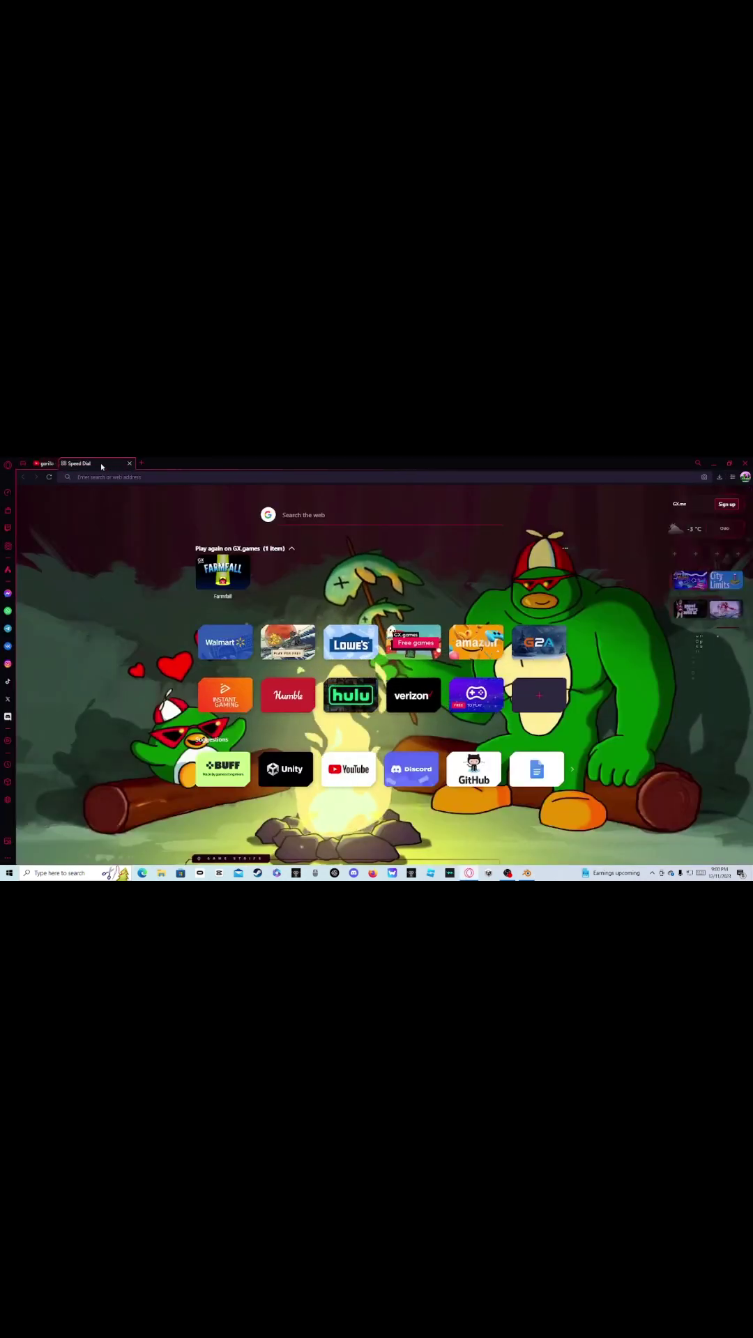
pyautogui.click(361, 764)
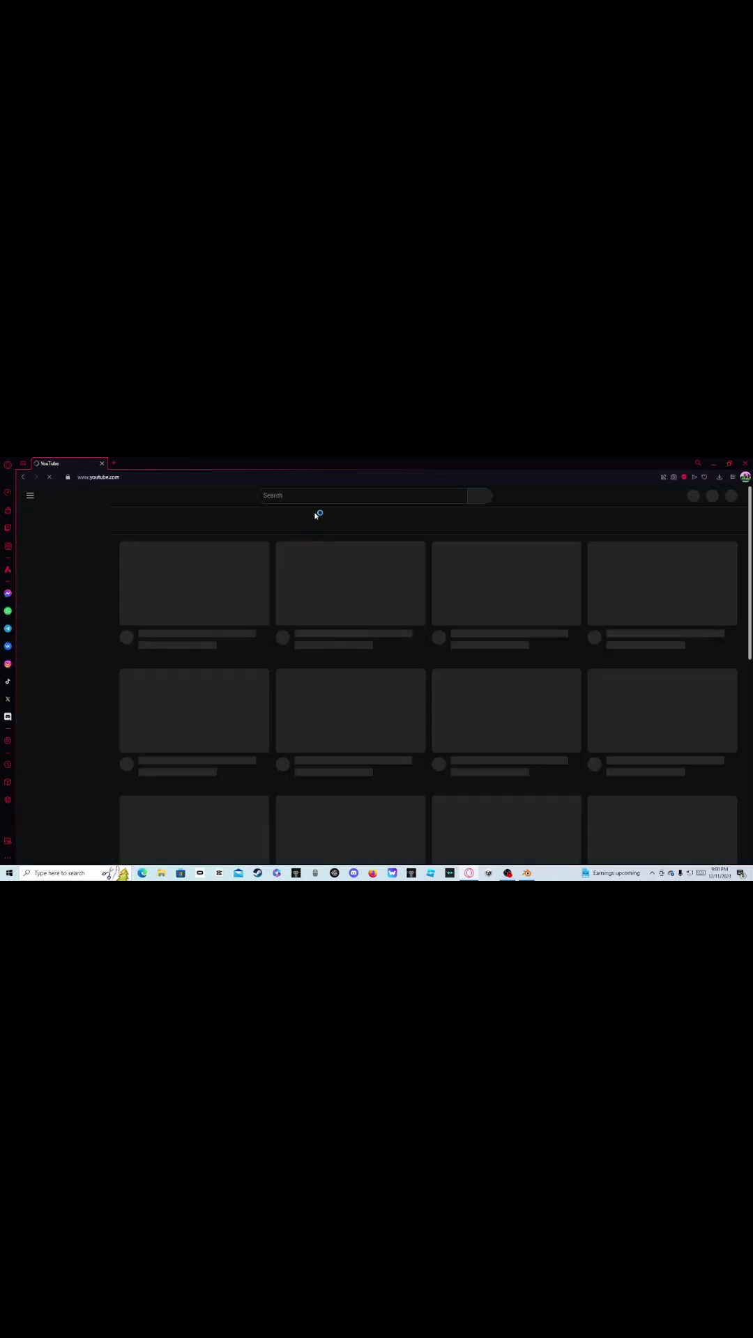
# - Search for "how to make a animation video gorilla tag" and open the video "So You Want to Make a Gorilla Tag Animation? Here's How!"
pyautogui.click(299, 495)
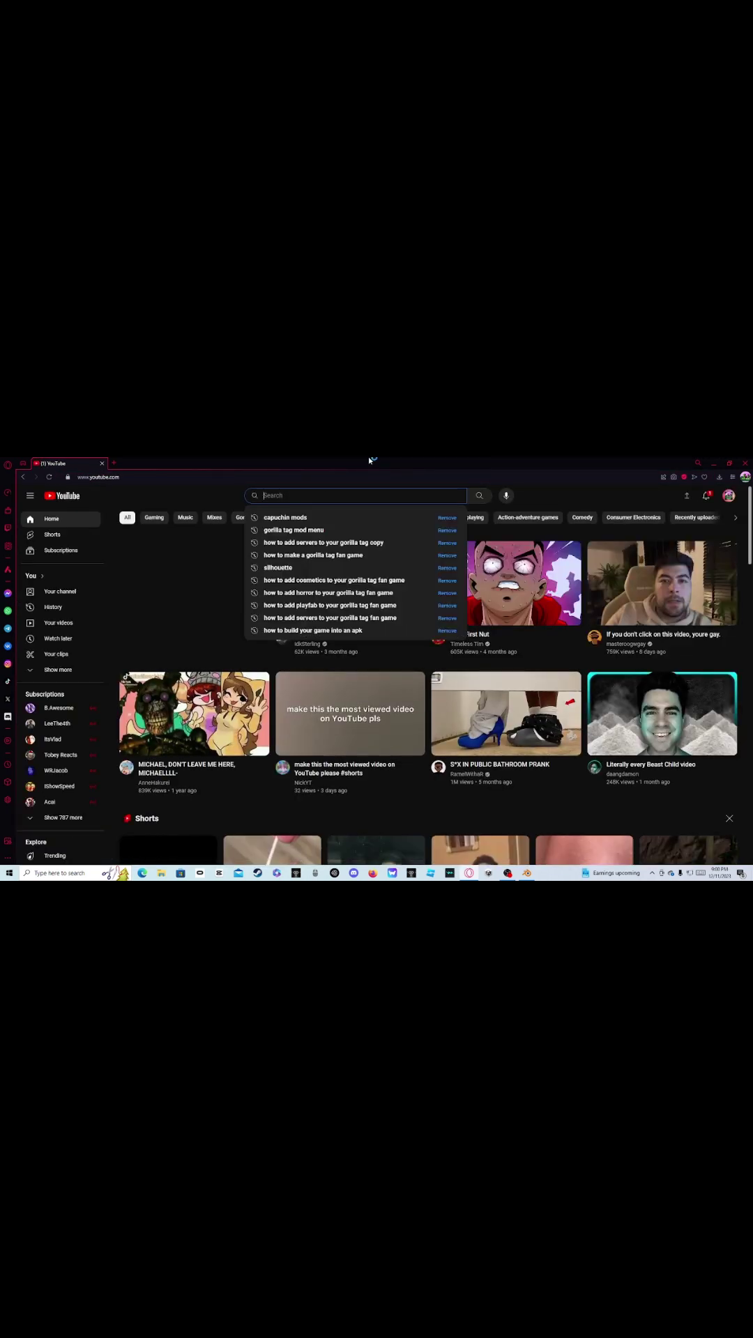
pyautogui.write('how to ')
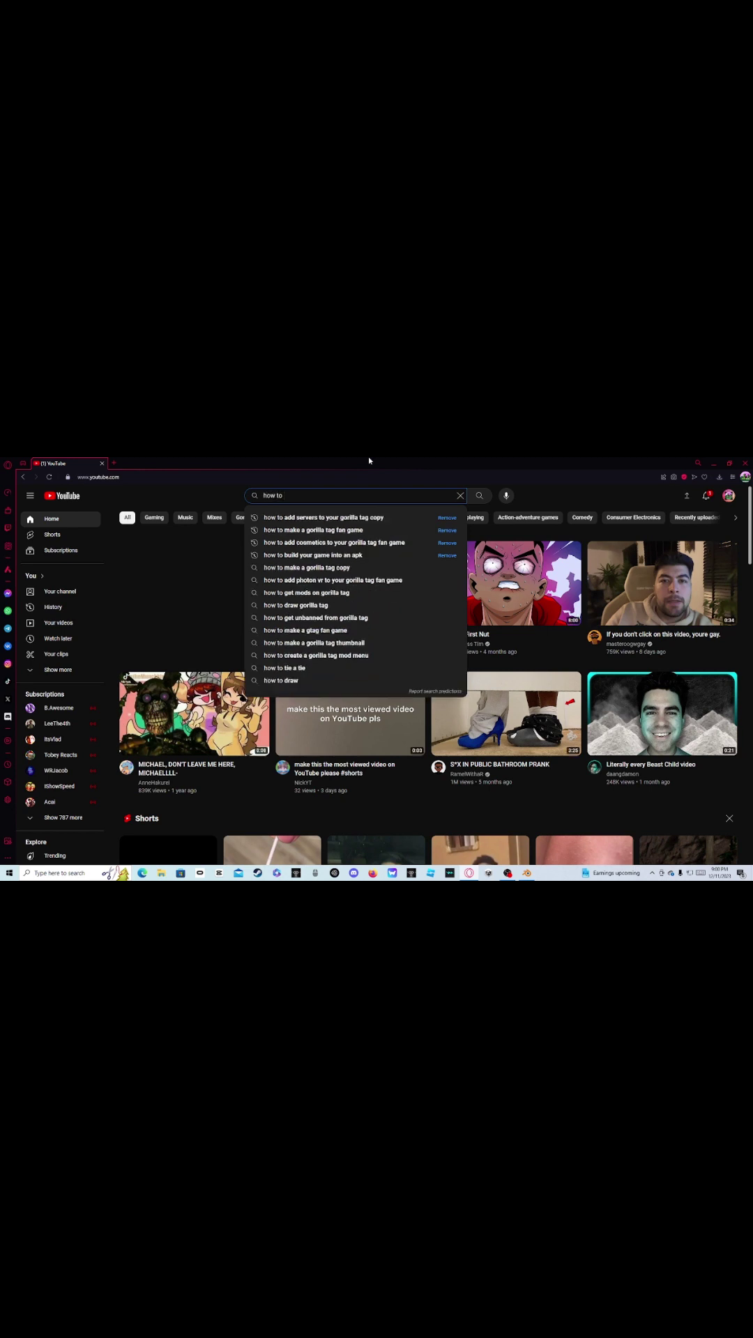
pyautogui.write('go')
pyautogui.press('BackSpace')
pyautogui.press('BackSpace')
pyautogui.write('make a ')
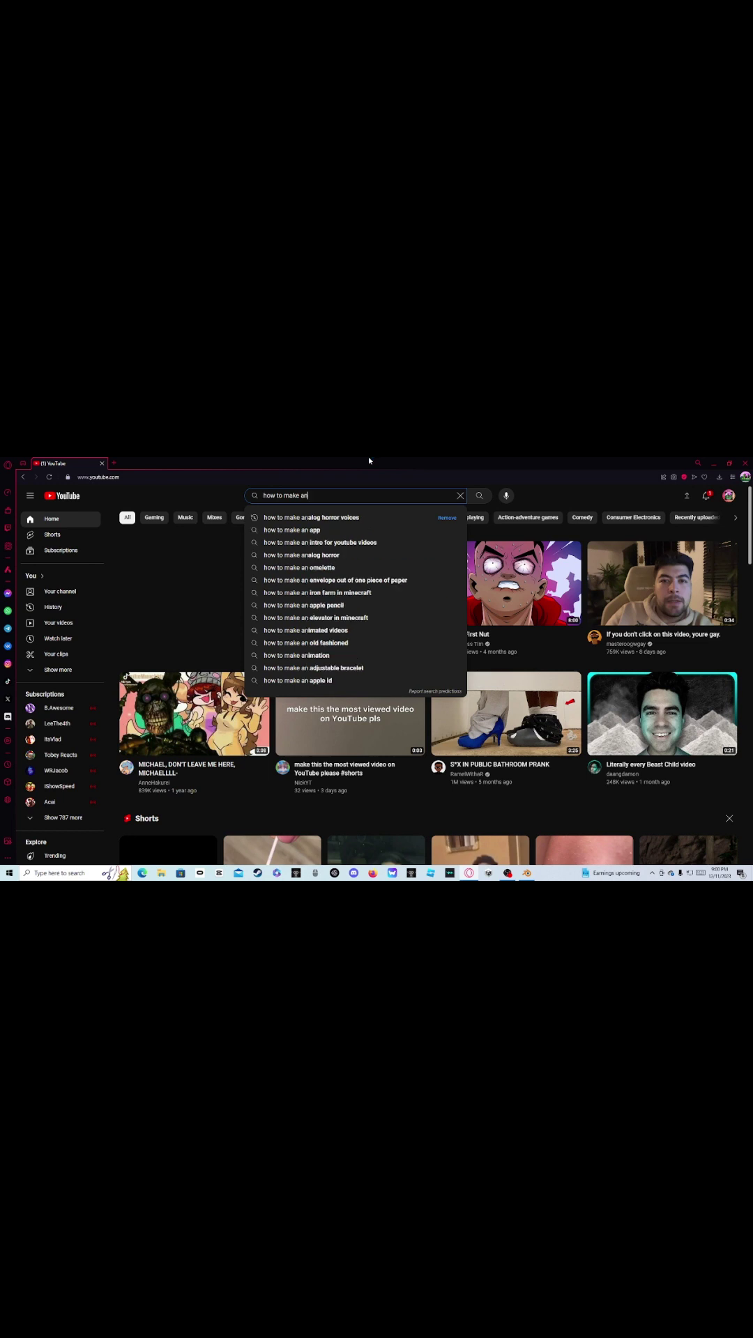
pyautogui.write('animation')
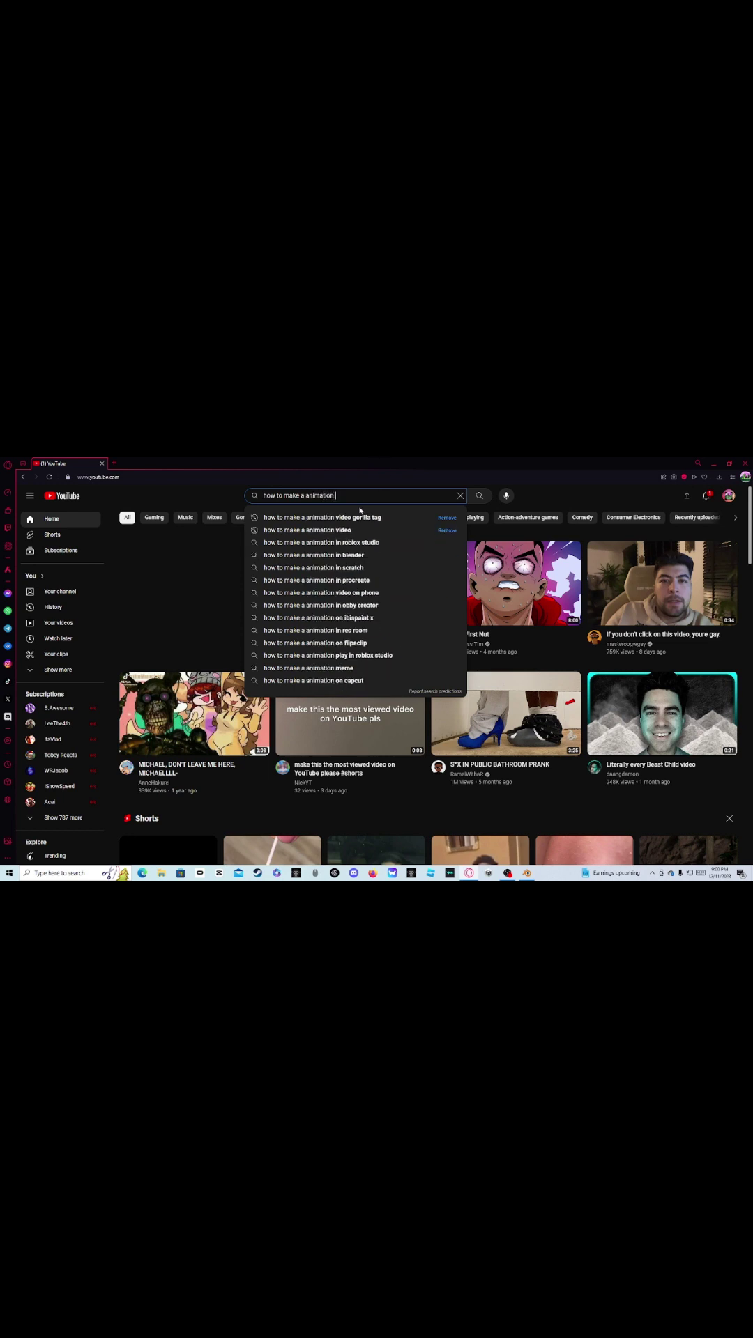
pyautogui.click(361, 517)
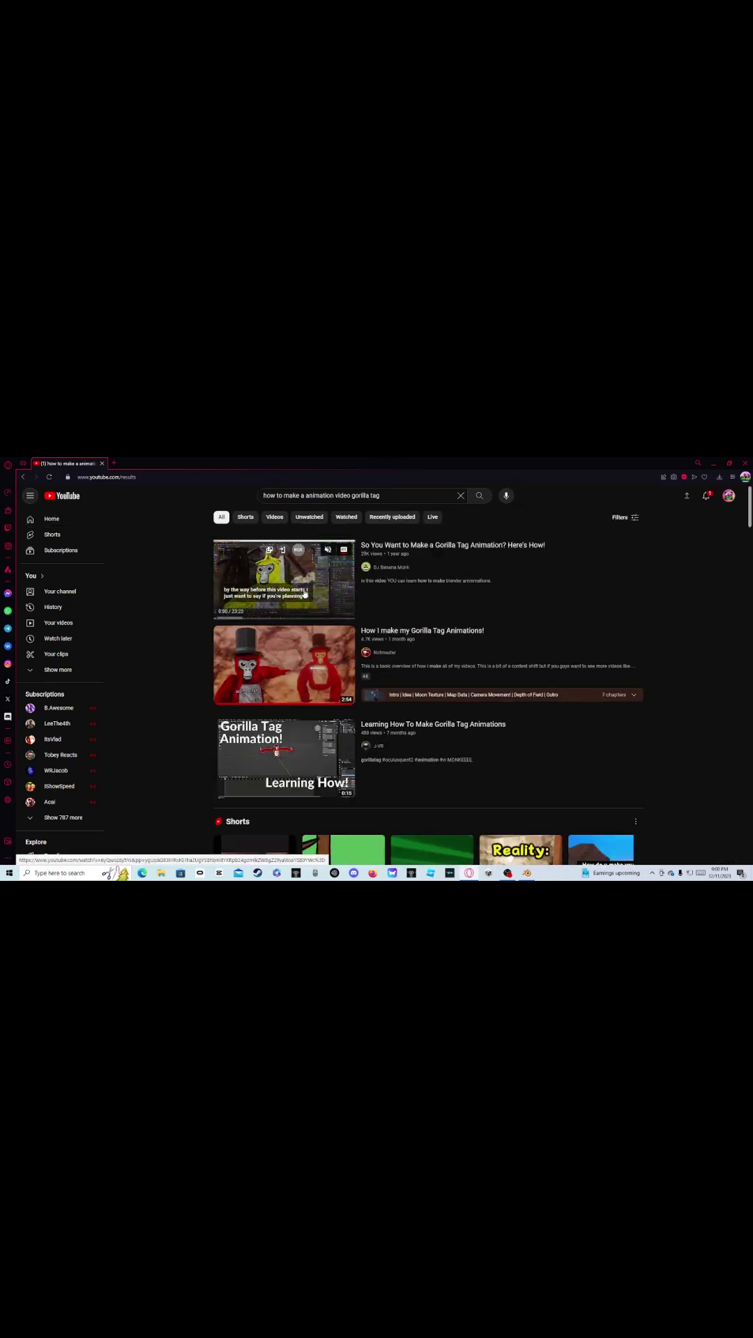
pyautogui.click(290, 580)
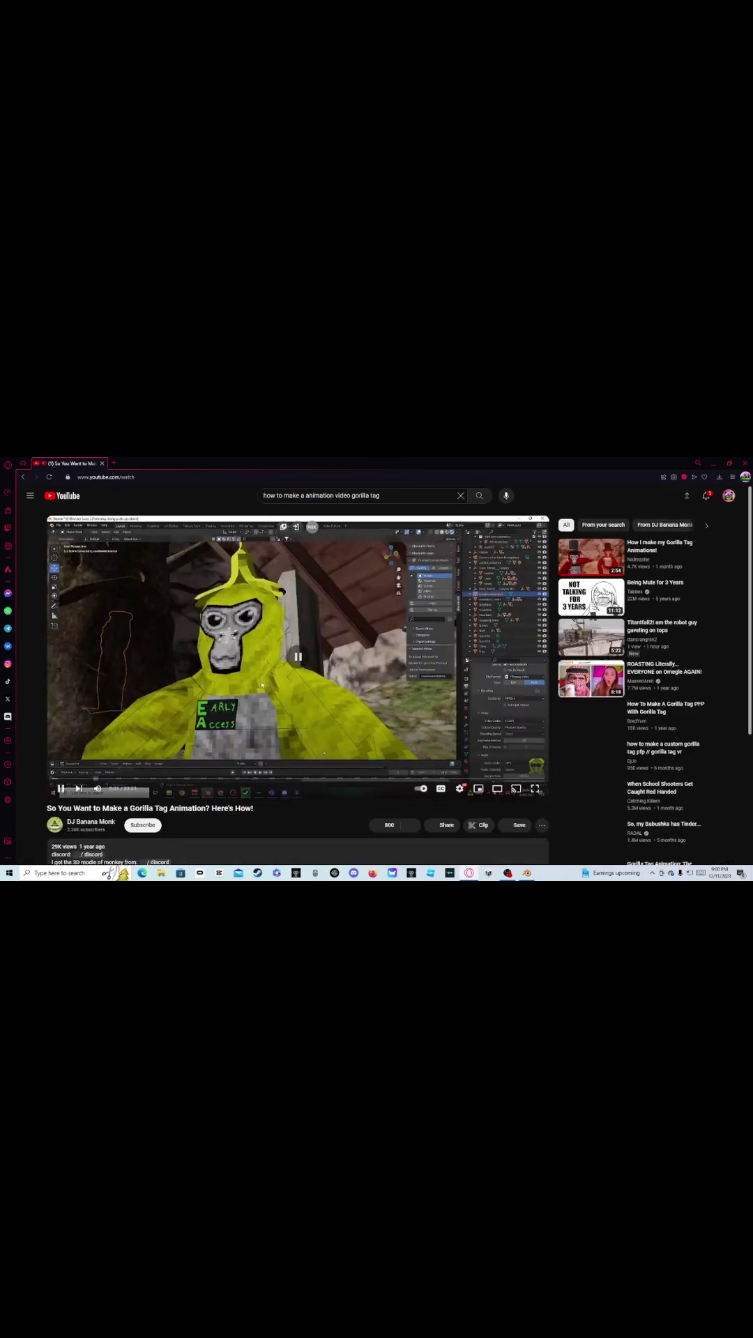
pyautogui.scroll(-3, 115, 707)
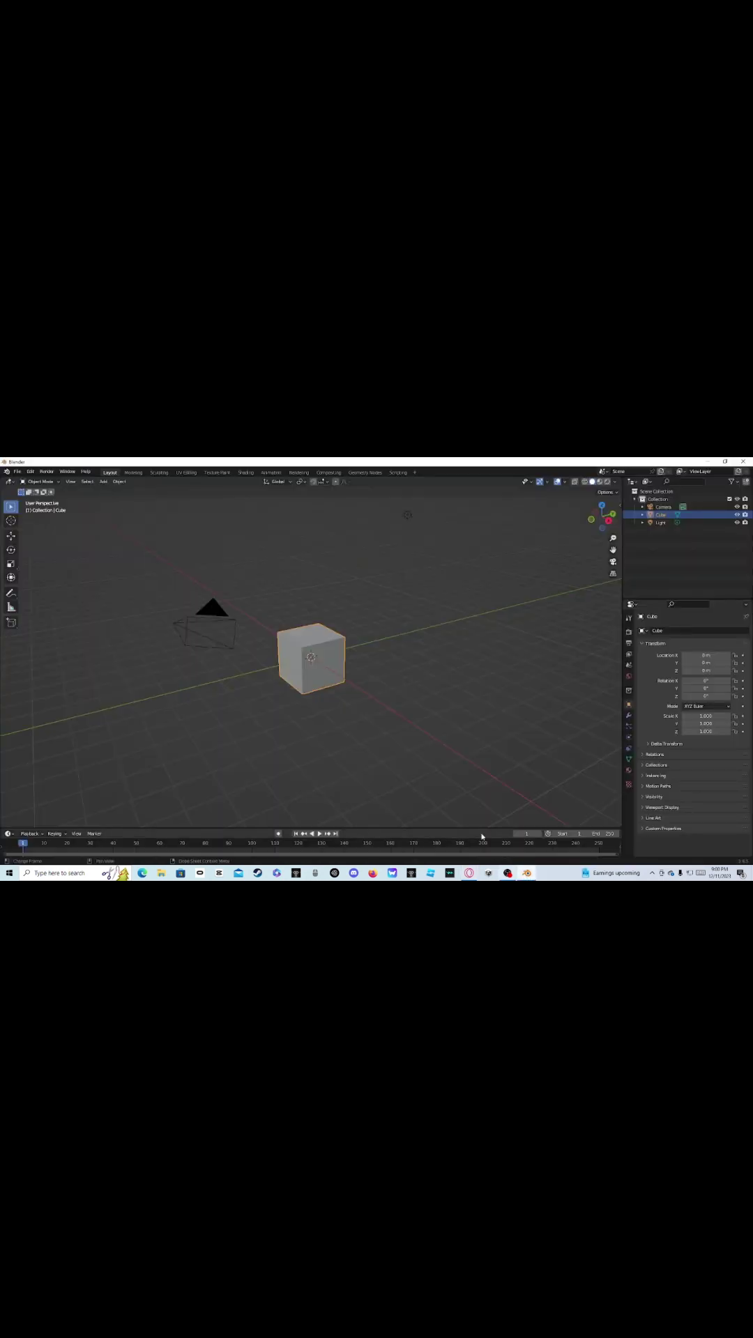
# - Switch back to Blender and delete the default cube with its hierarchy
pyautogui.rightClick(353, 632)
pyautogui.moveTo(105, 526); pyautogui.dragTo(240, 556, button='middle')
pyautogui.rightClick(667, 516)
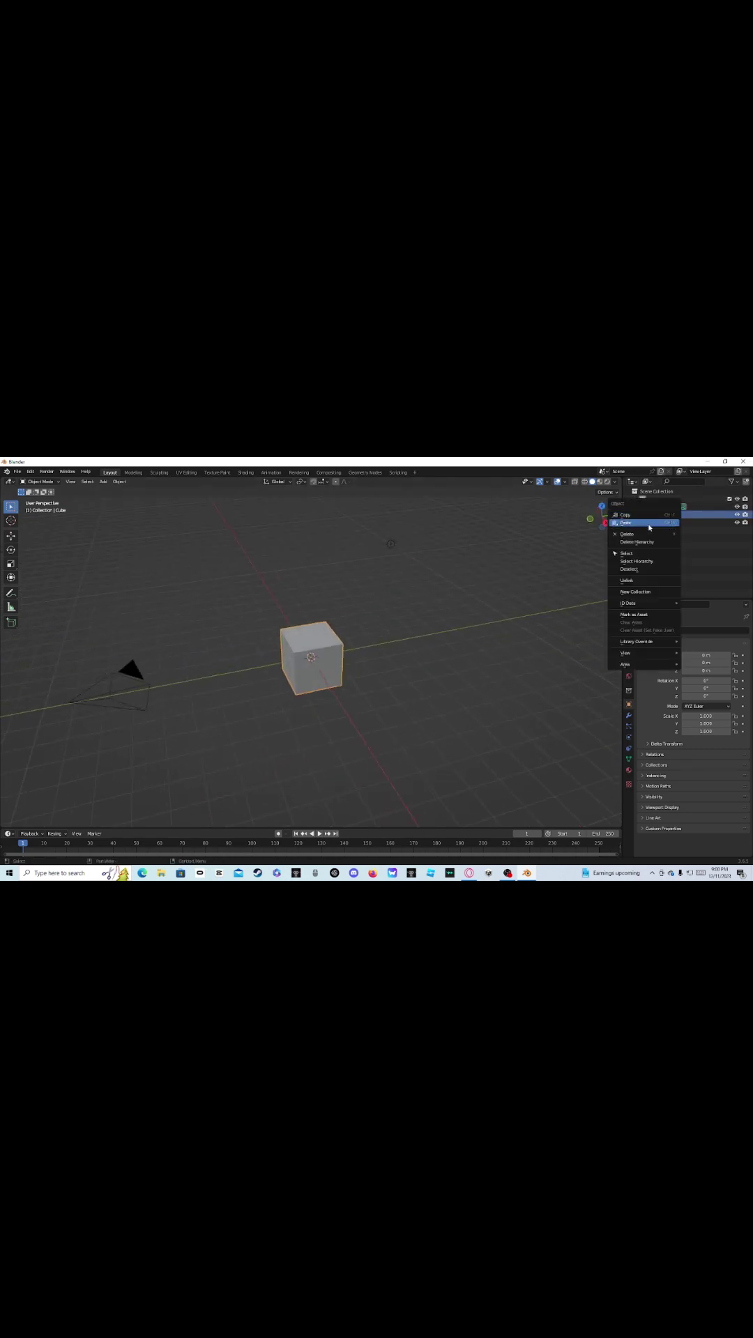
pyautogui.click(643, 541)
pyautogui.click(15, 472)
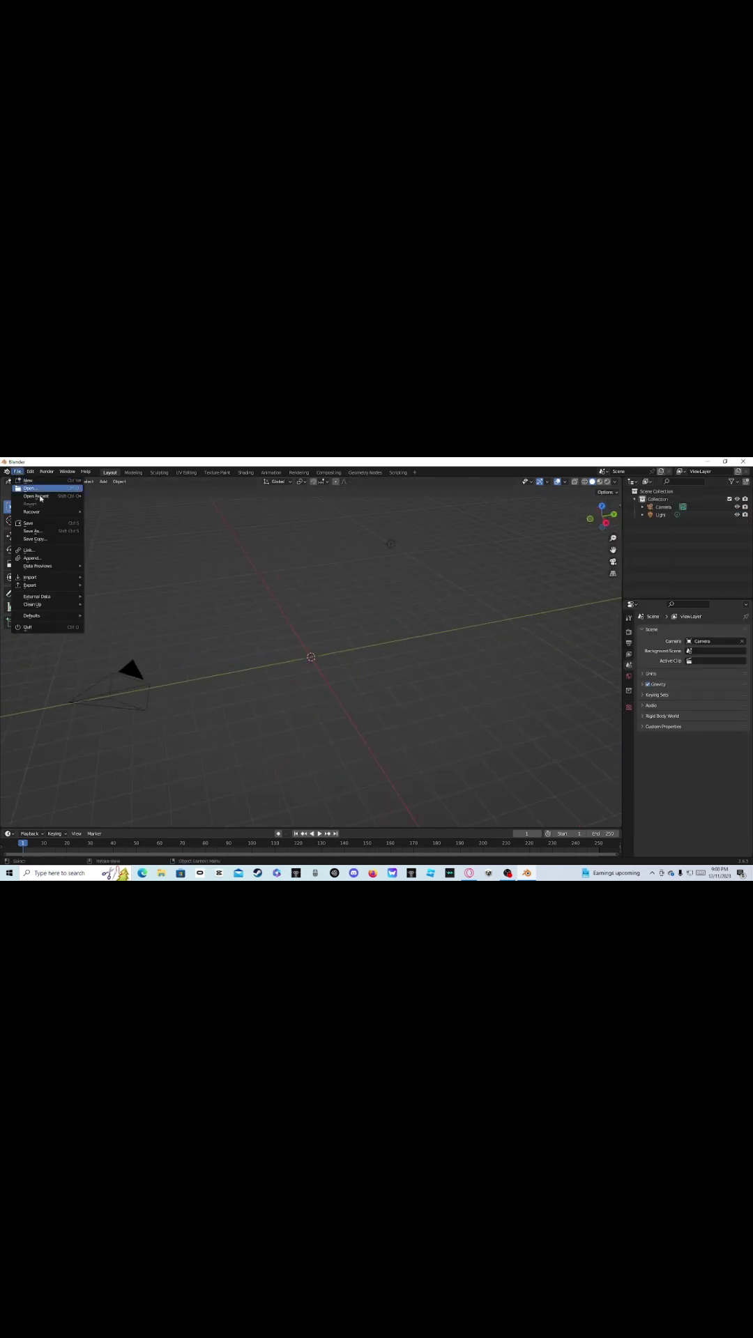
pyautogui.rightClick(404, 544)
pyautogui.moveTo(217, 539); pyautogui.dragTo(179, 569, button='middle')
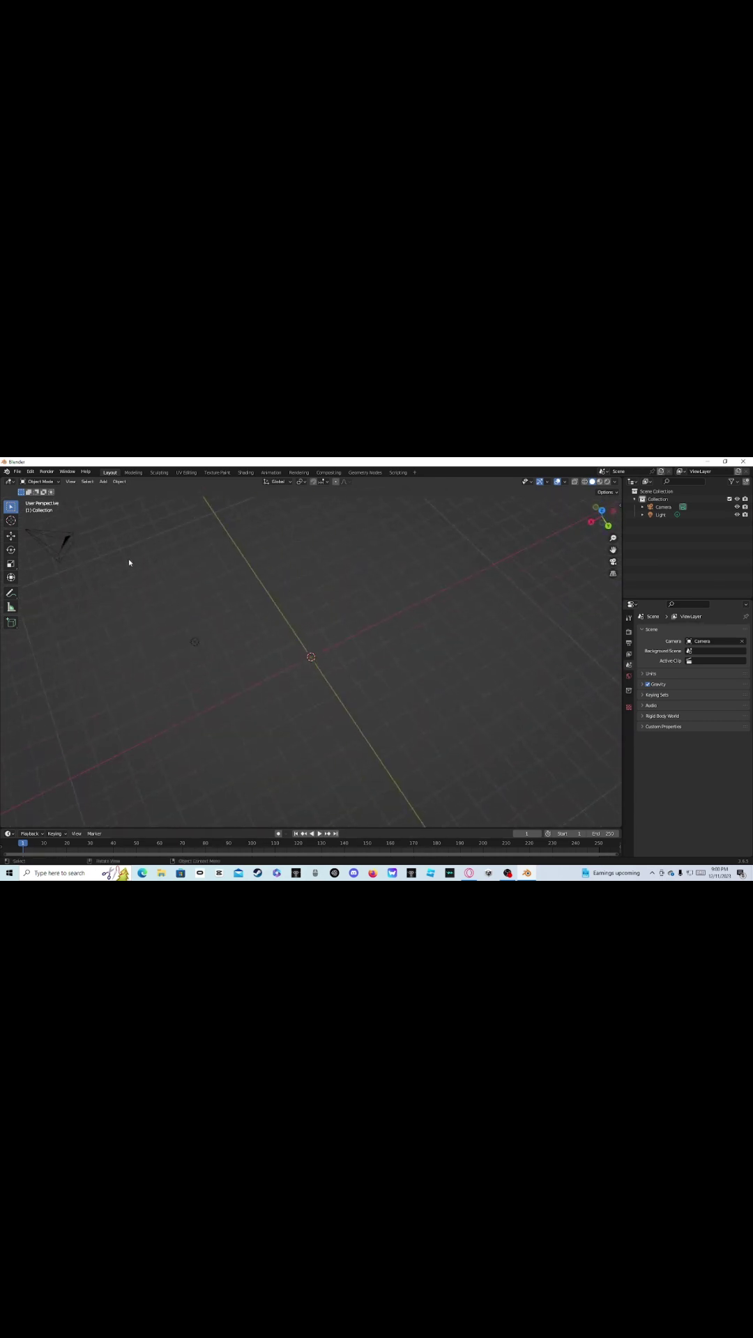
pyautogui.moveTo(129, 562); pyautogui.dragTo(129, 563, button='middle')
pyautogui.moveTo(236, 576); pyautogui.dragTo(322, 539, button='middle')
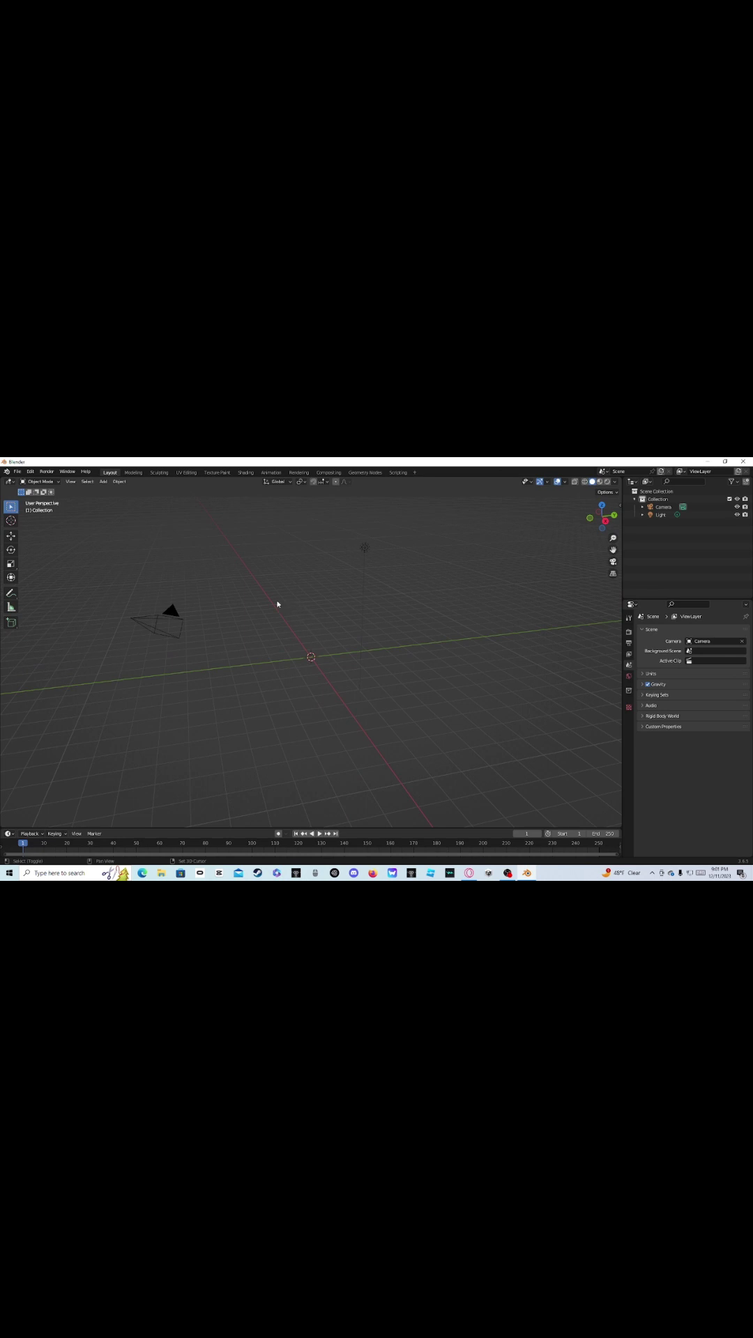
pyautogui.keyDown('shift'); pyautogui.moveTo(277, 604); pyautogui.dragTo(277, 604, button='middle'); pyautogui.keyUp('shift')
pyautogui.keyDown('shift'); pyautogui.moveTo(277, 604); pyautogui.dragTo(119, 569, button='middle'); pyautogui.keyUp('shift')
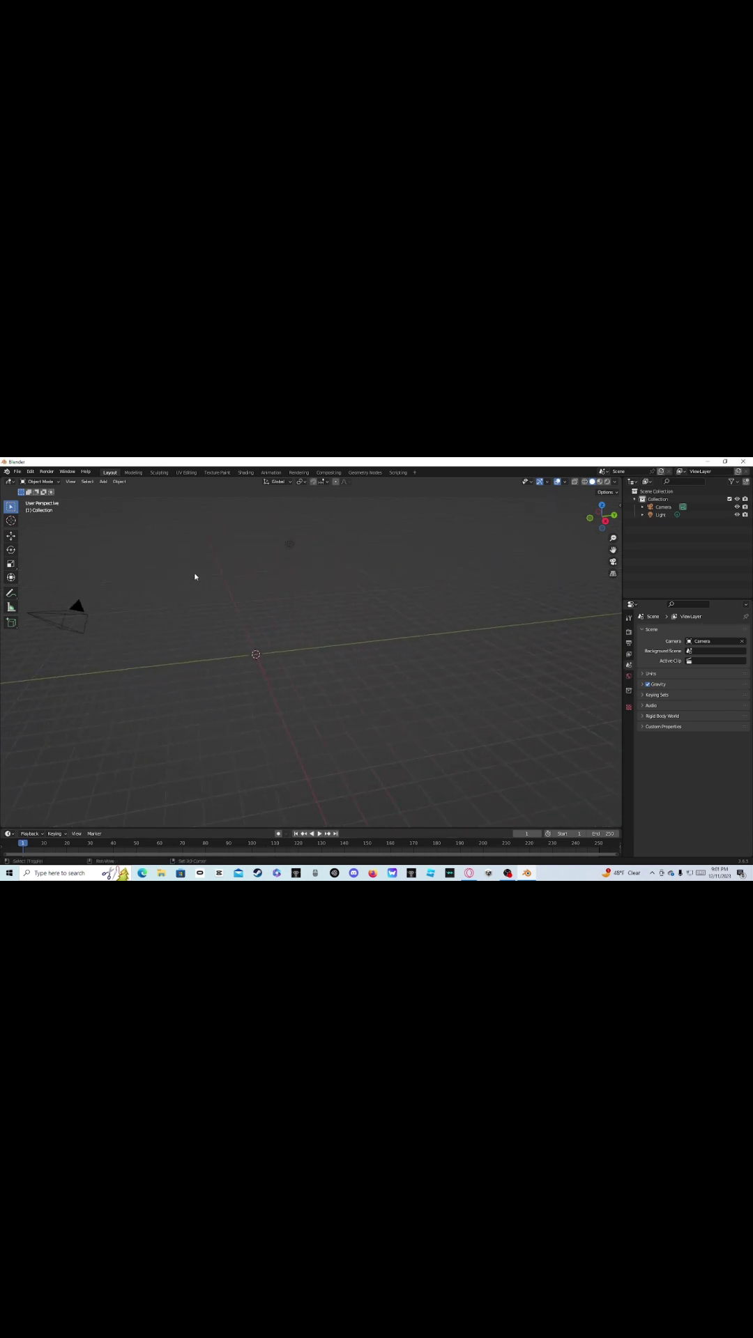
pyautogui.moveTo(196, 577); pyautogui.dragTo(263, 650, button='middle')
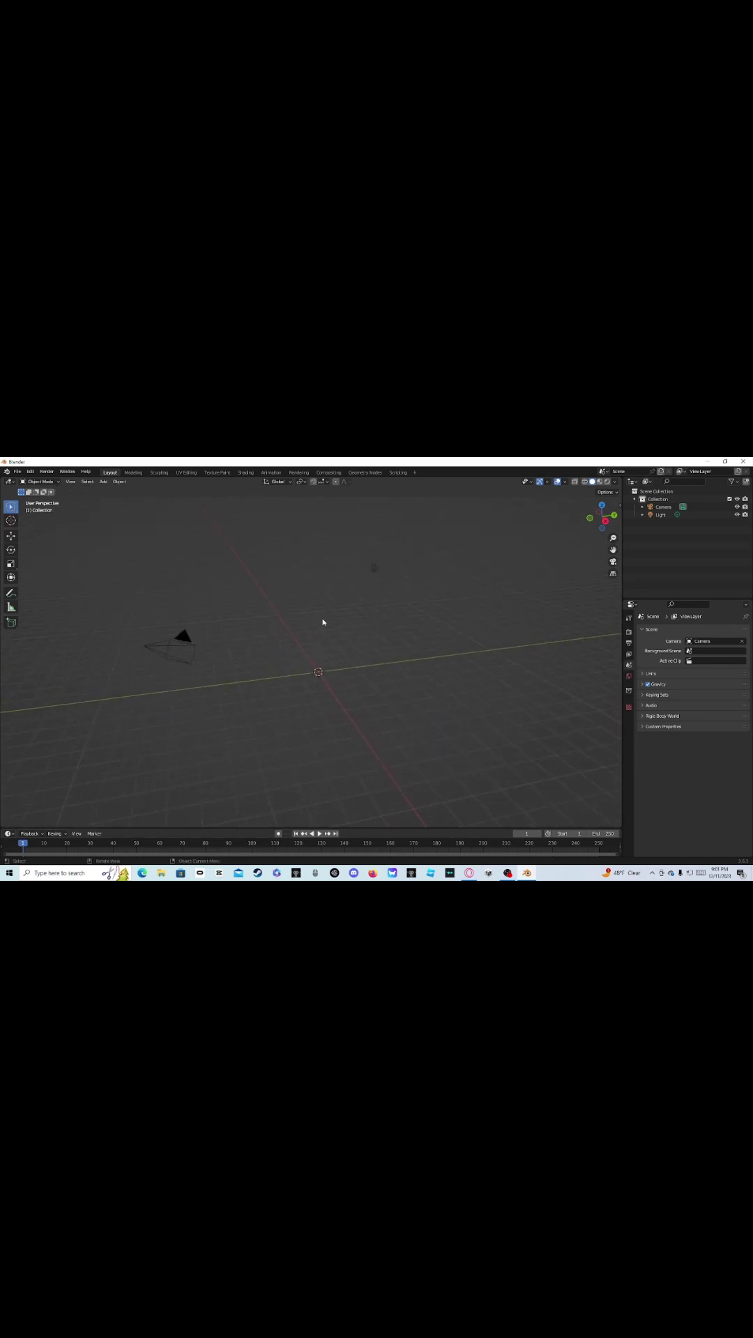
# - Clear the selection of all objects and move the 3D cursor away from the world origin
pyautogui.press('a')
pyautogui.hotkey('alt', 'a')
pyautogui.keyDown('shift'); pyautogui.moveTo(310, 580); pyautogui.dragTo(324, 573, button='right'); pyautogui.keyUp('shift')
pyautogui.moveTo(416, 576); pyautogui.dragTo(2, 585, button='middle')
pyautogui.moveTo(196, 592); pyautogui.dragTo(64, 518, button='middle')
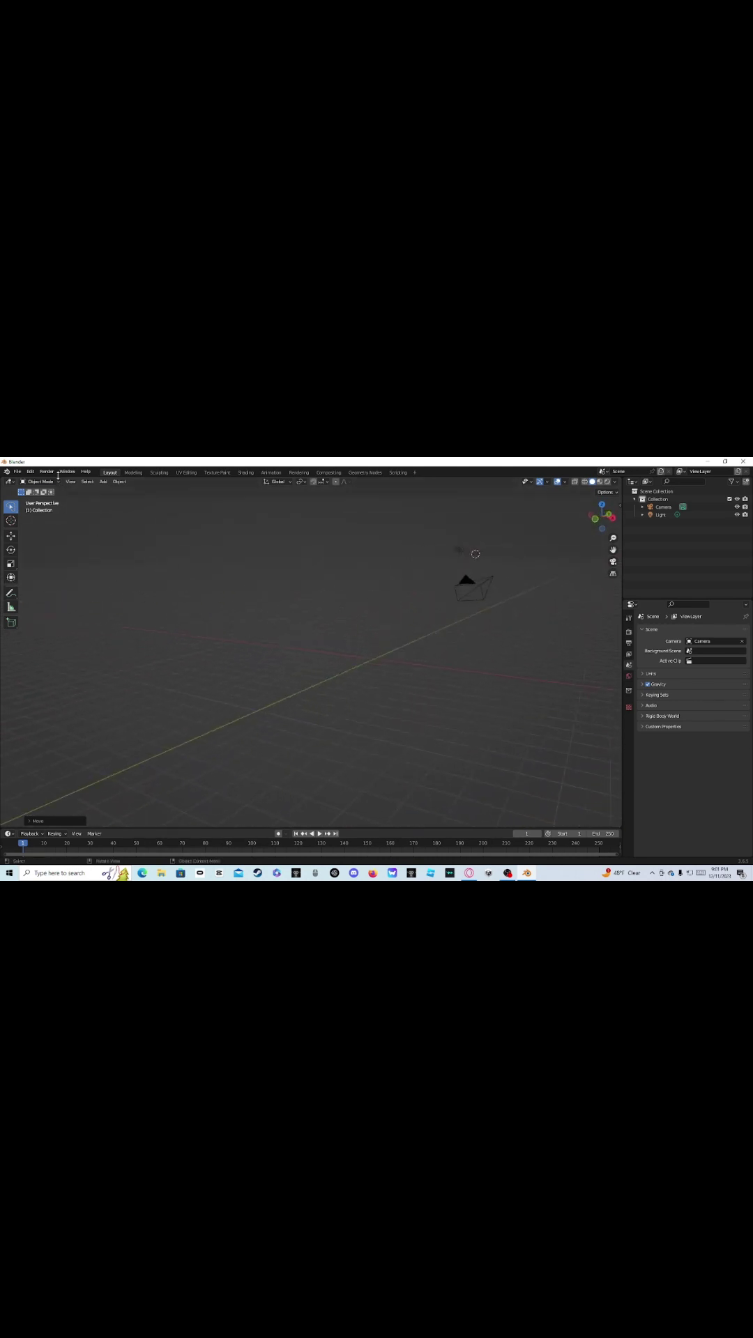
# - Start appending from the Downloads folder, filter its files by "gorilla" and open gorilla_tag_rig.blend
pyautogui.click(17, 471)
pyautogui.moveTo(57, 568)
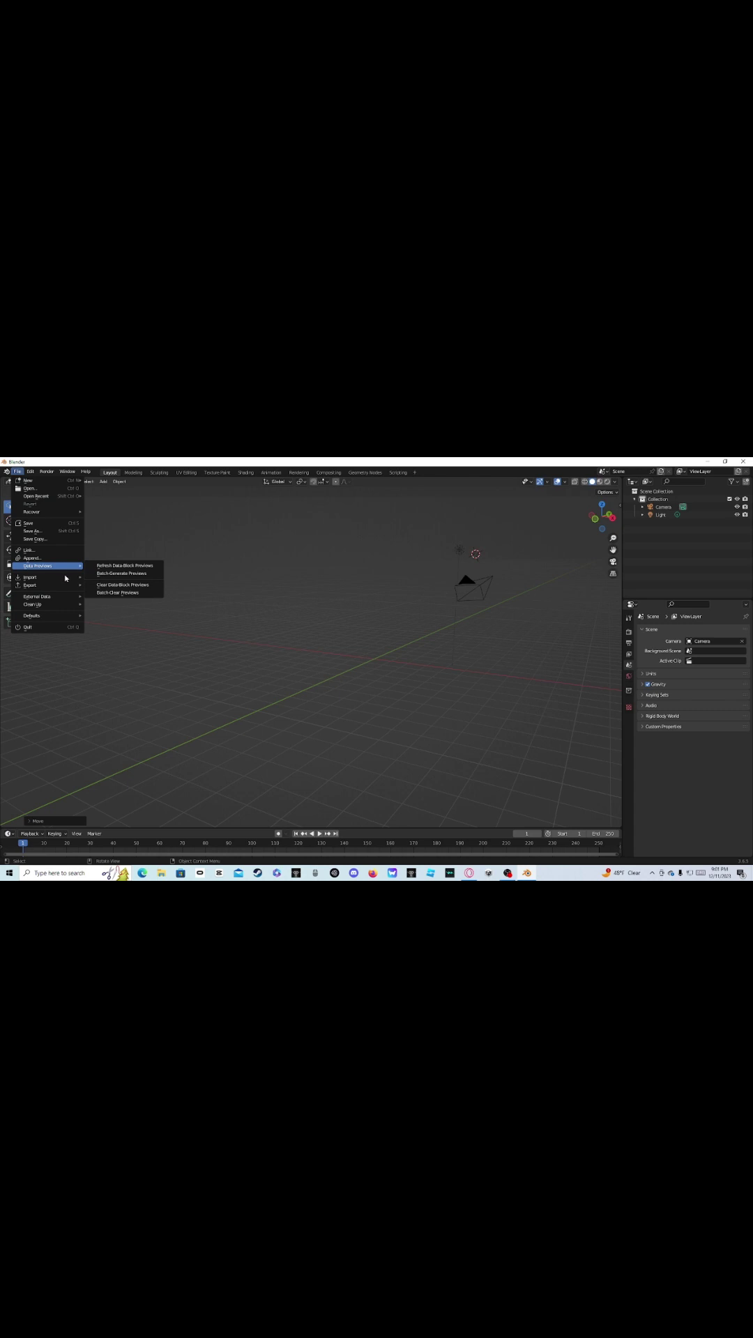
pyautogui.click(32, 558)
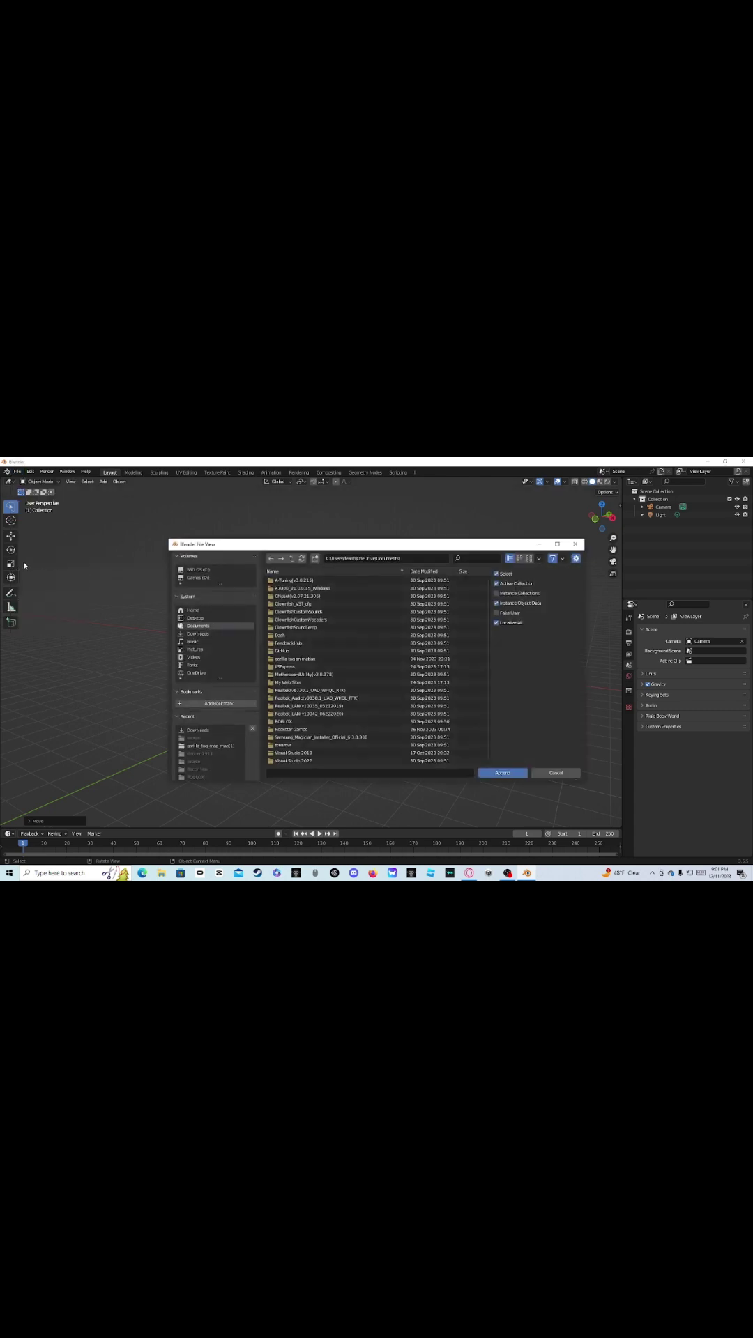
pyautogui.click(198, 634)
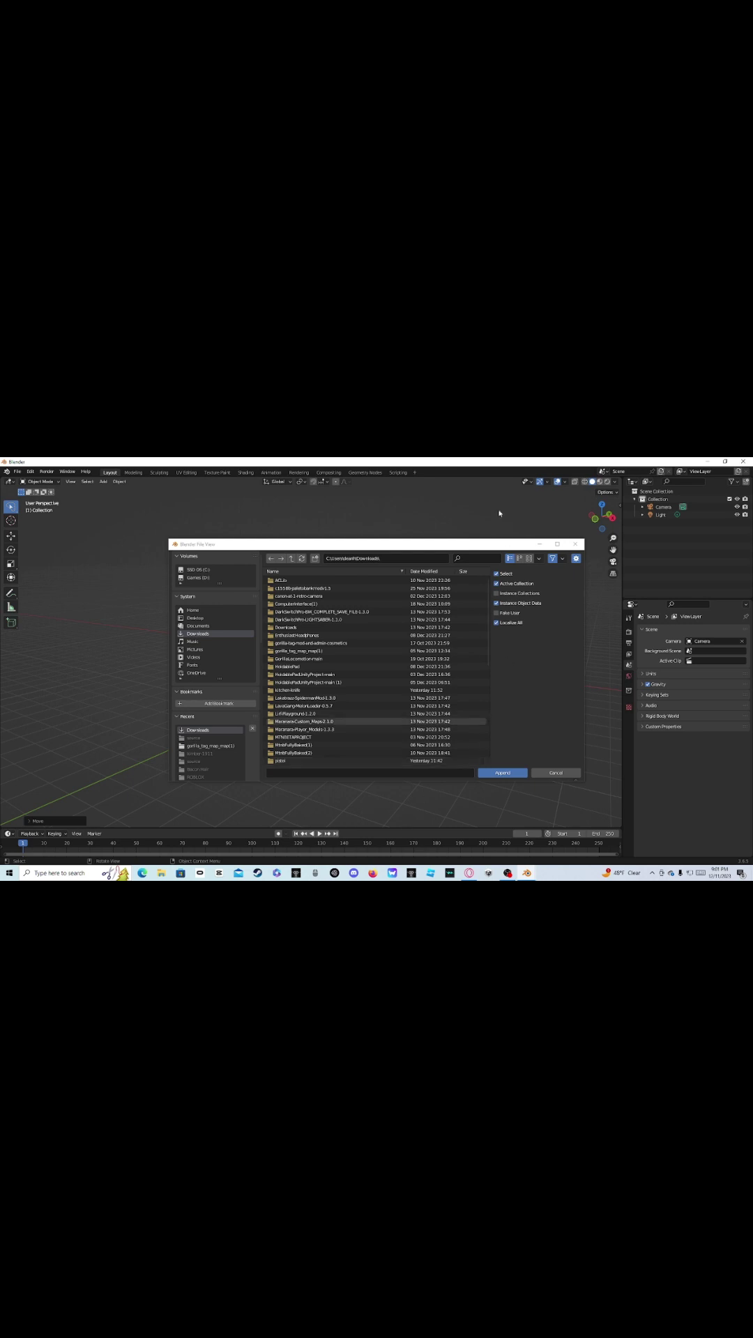
pyautogui.click(490, 558)
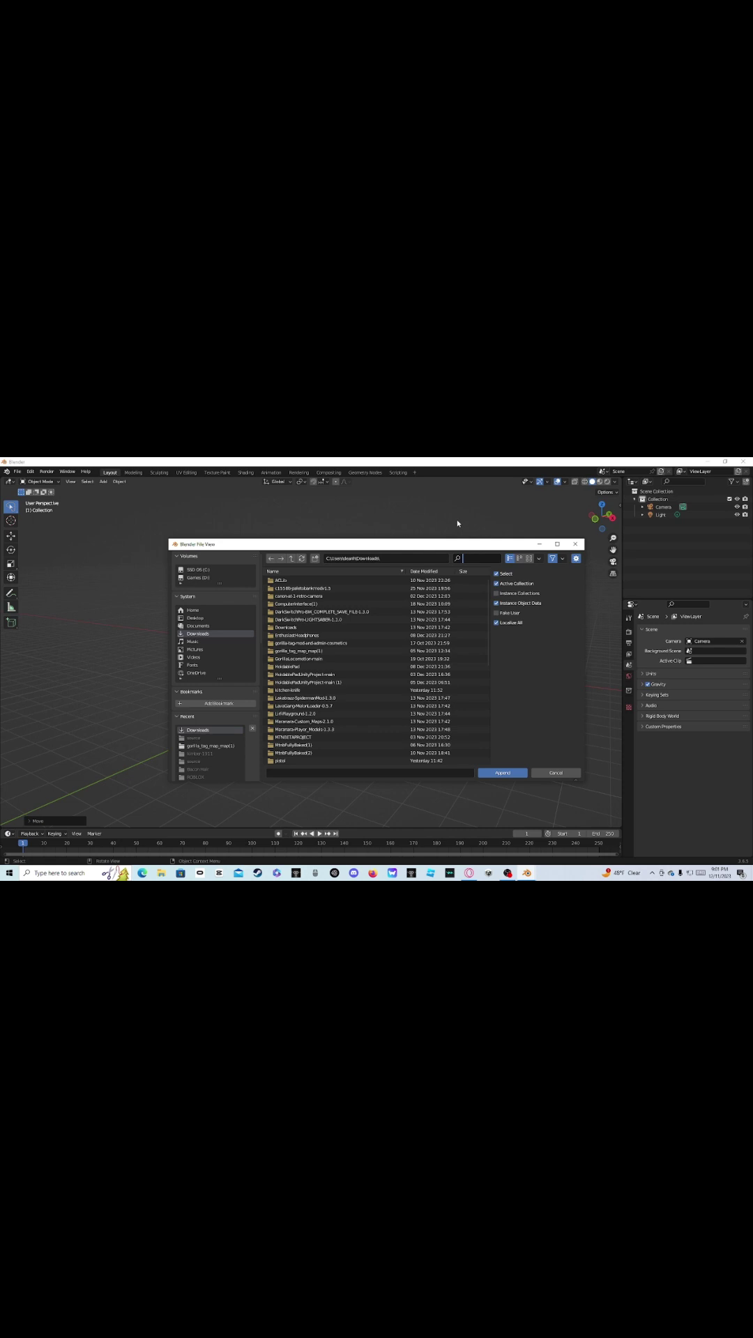
pyautogui.write('gorilla')
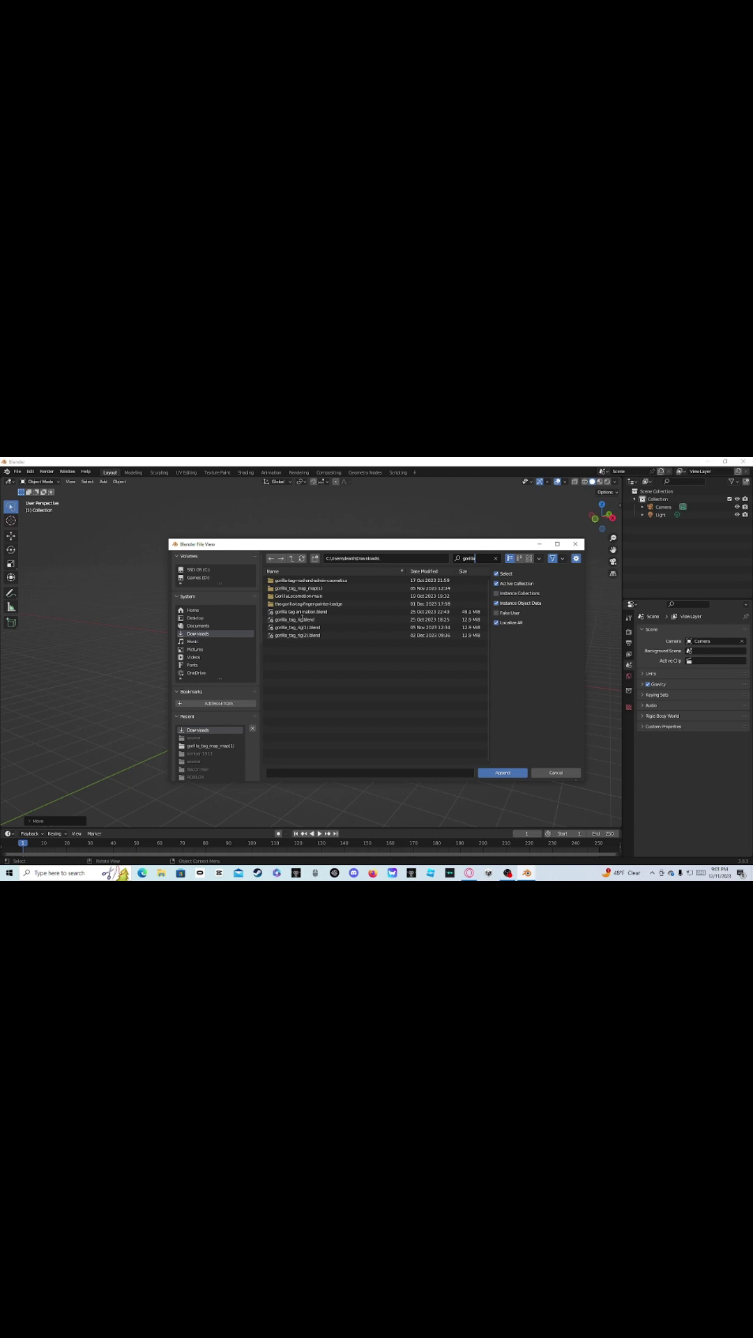
pyautogui.doubleClick(301, 619)
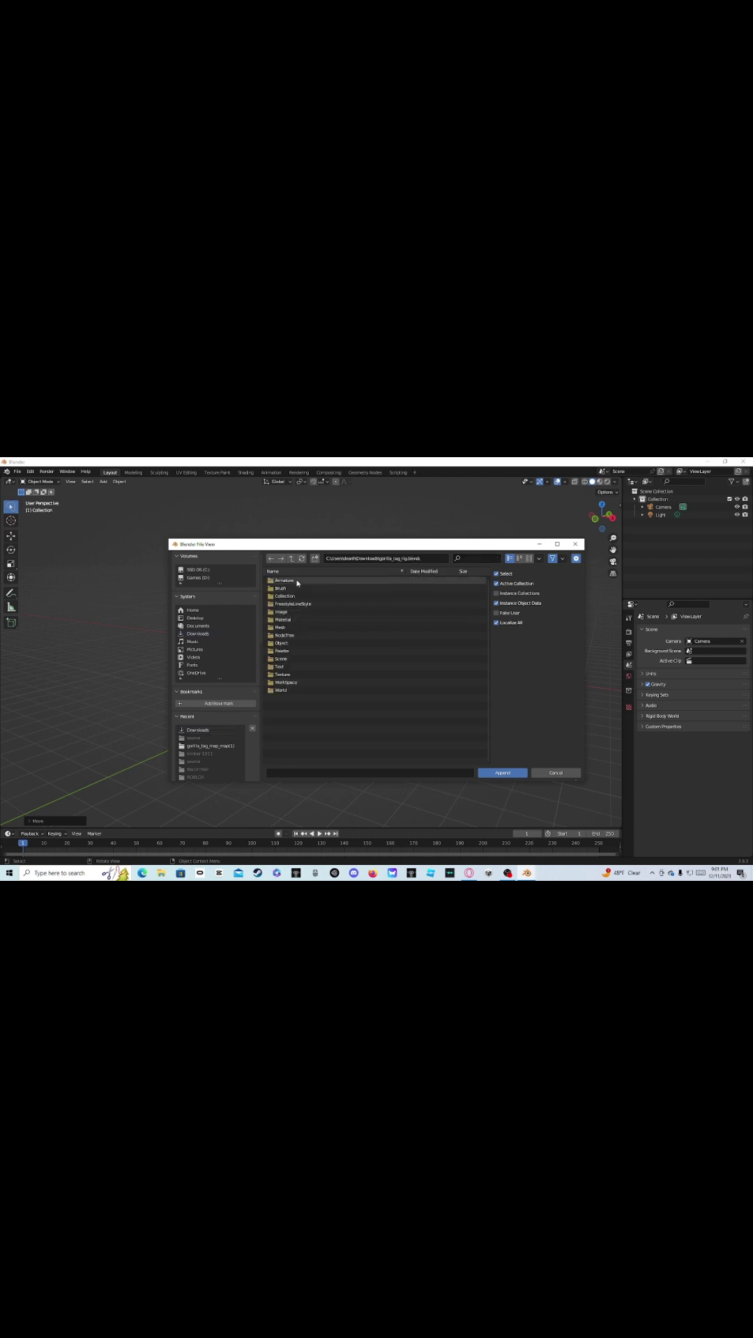
# - Append the gorilla tag monkey collection from the blend file's Collection folder
pyautogui.doubleClick(299, 596)
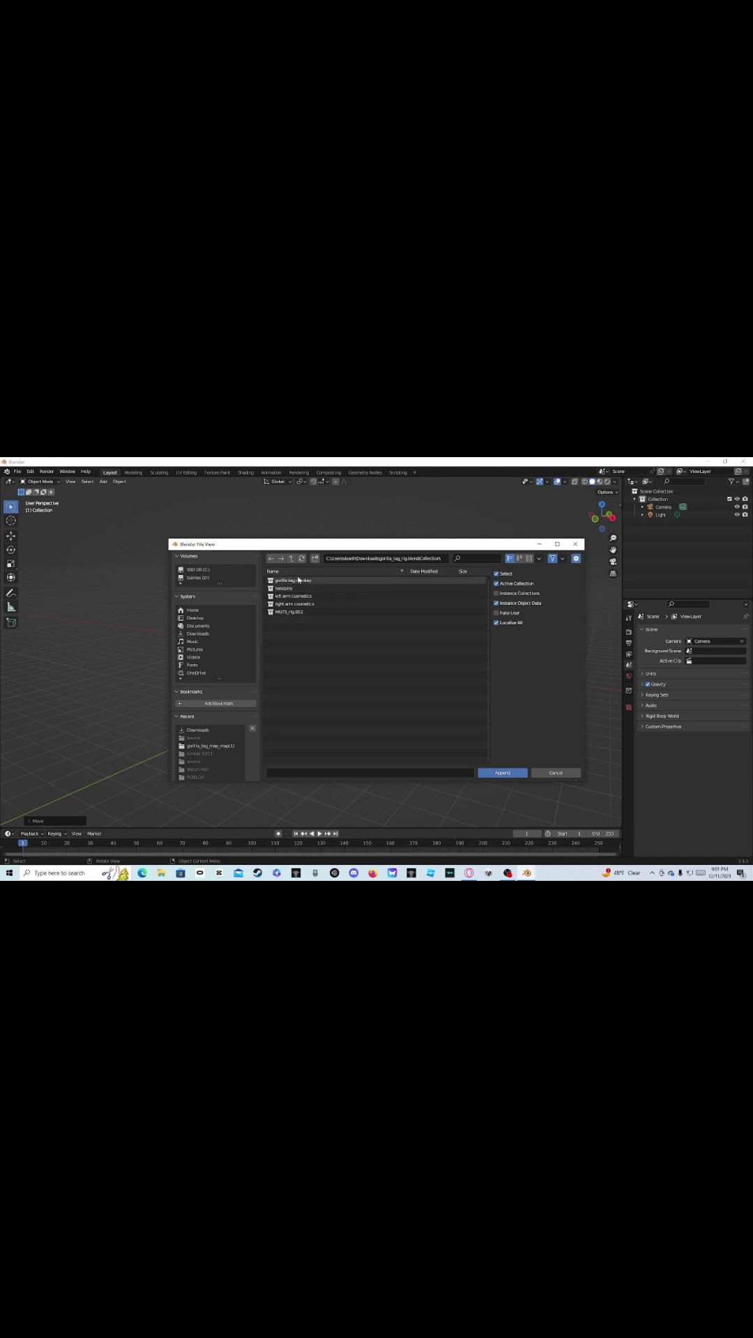
pyautogui.click(298, 580)
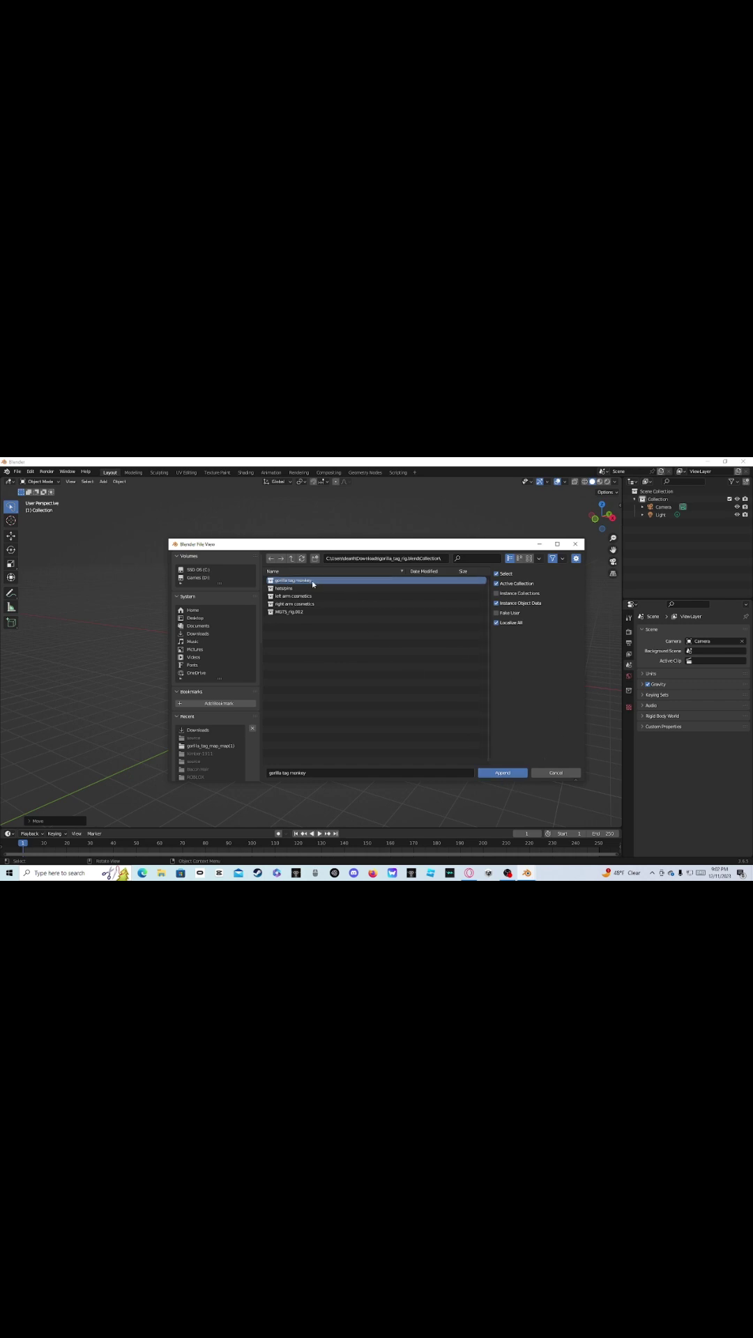
pyautogui.doubleClick(312, 584)
pyautogui.rightClick(402, 614)
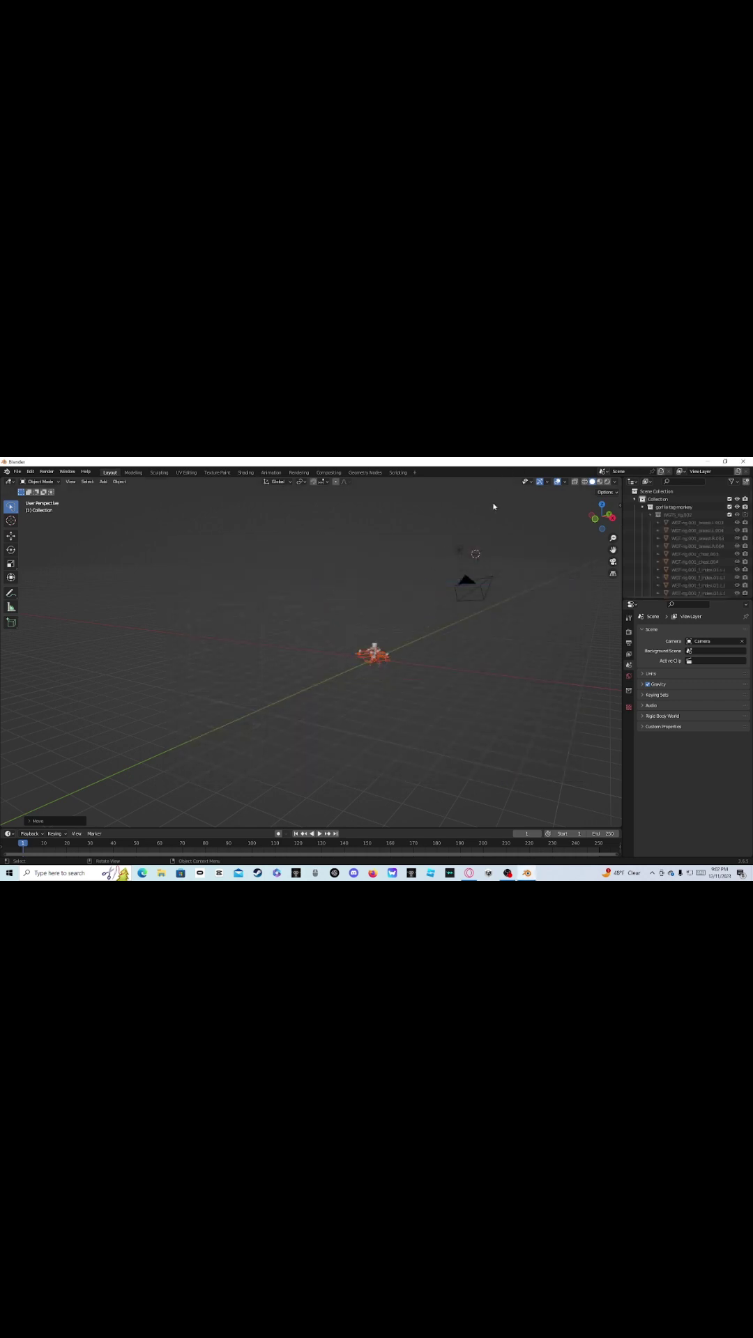
# - Show the appended gorilla rig up close from the front in Material Preview shading
pyautogui.moveTo(493, 524)
pyautogui.mouseDown(button='middle')
pyautogui.moveTo(523, 535)
pyautogui.moveTo(460, 536)
pyautogui.mouseUp(button='middle')
pyautogui.scroll(5, 504, 547)
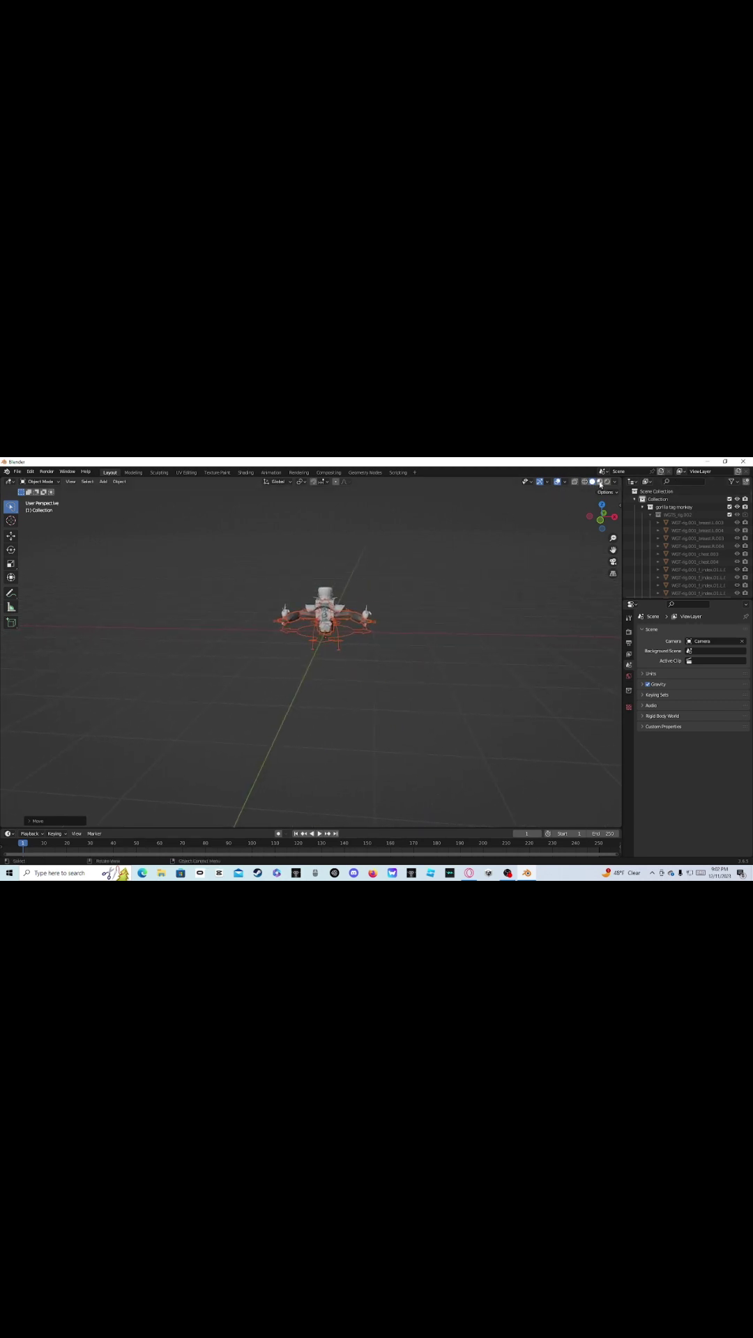
pyautogui.scroll(3, 482, 507)
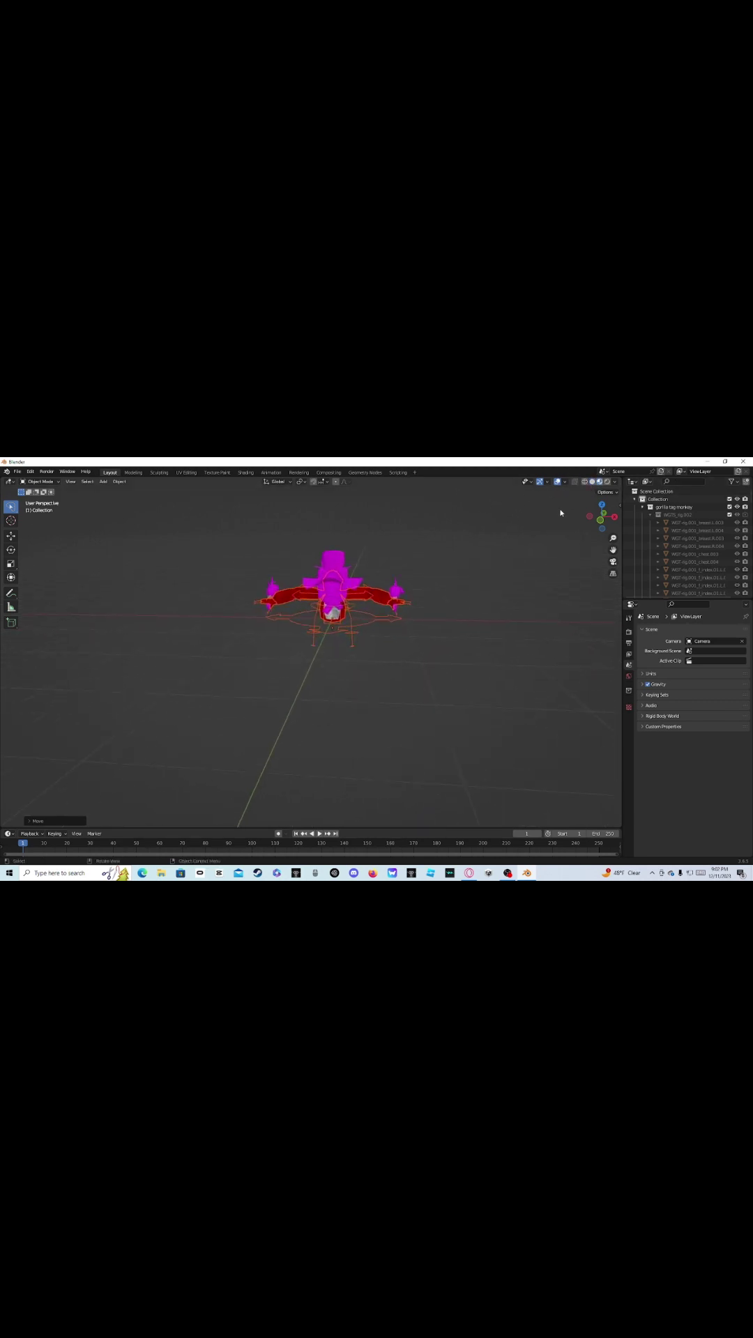
pyautogui.moveTo(561, 513); pyautogui.dragTo(446, 528, button='middle')
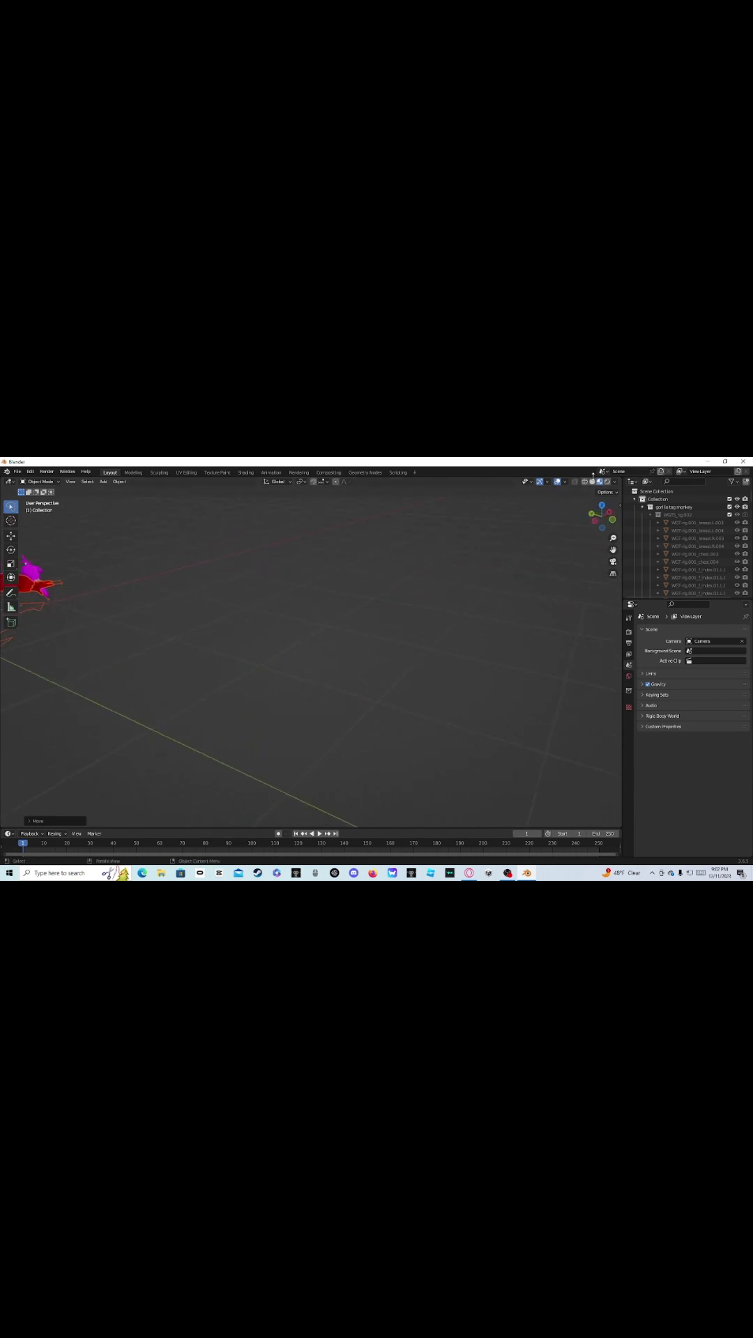
pyautogui.moveTo(550, 517); pyautogui.dragTo(36, 562, button='middle')
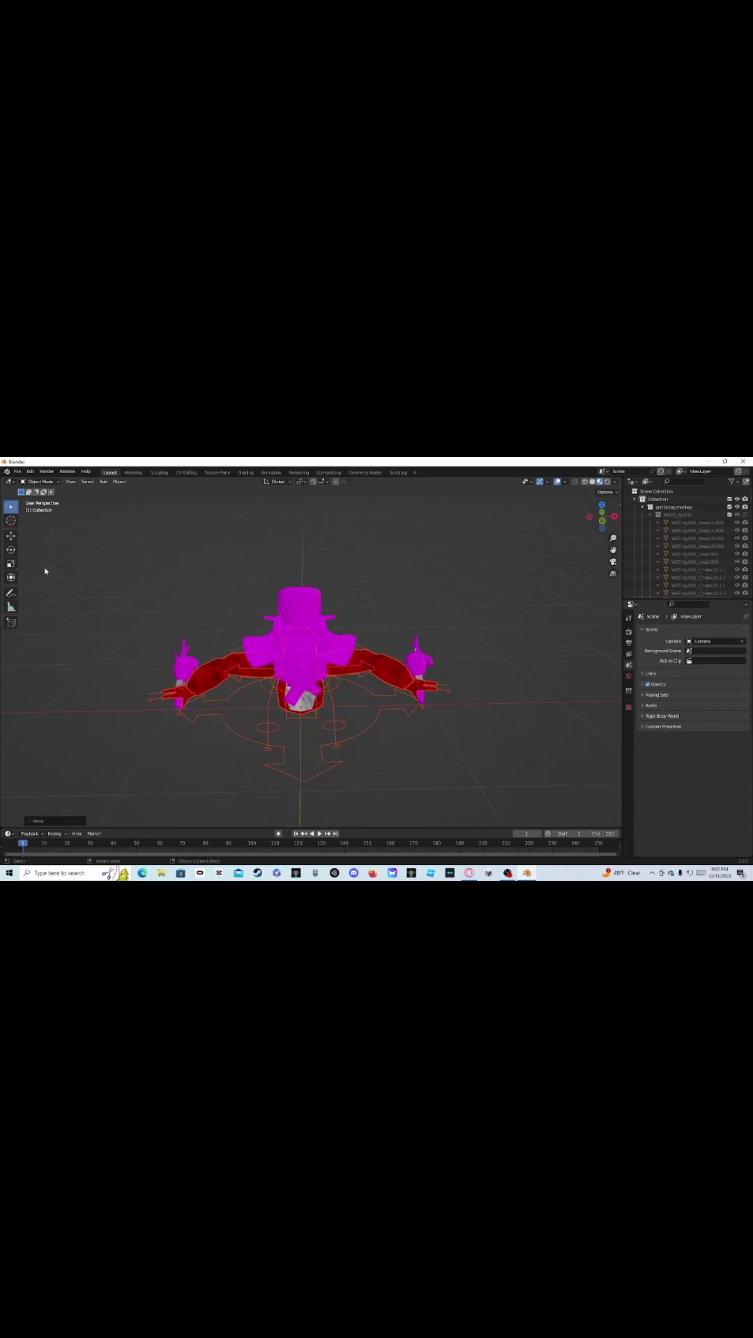
# - Collapse the rig's widget collection and hide the head, left arm and right arm cosmetics collections
pyautogui.click(651, 515)
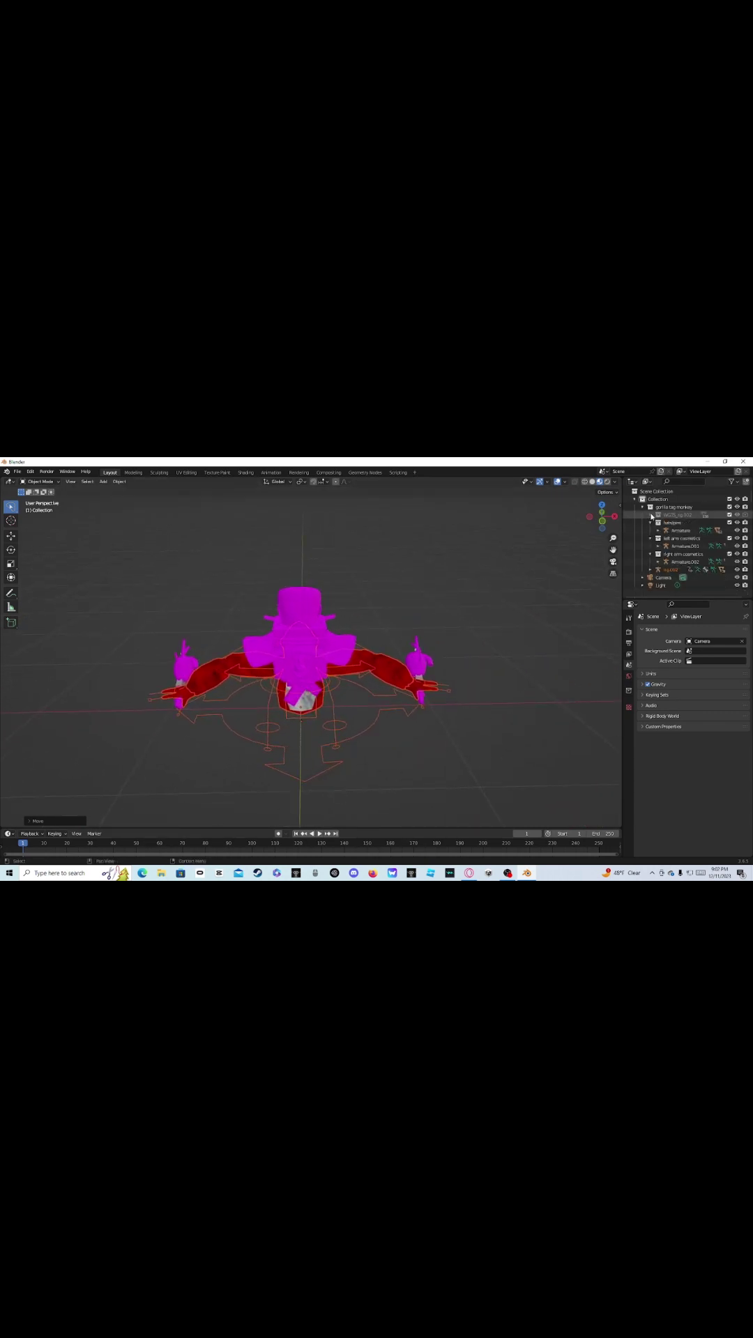
pyautogui.click(736, 522)
pyautogui.click(736, 538)
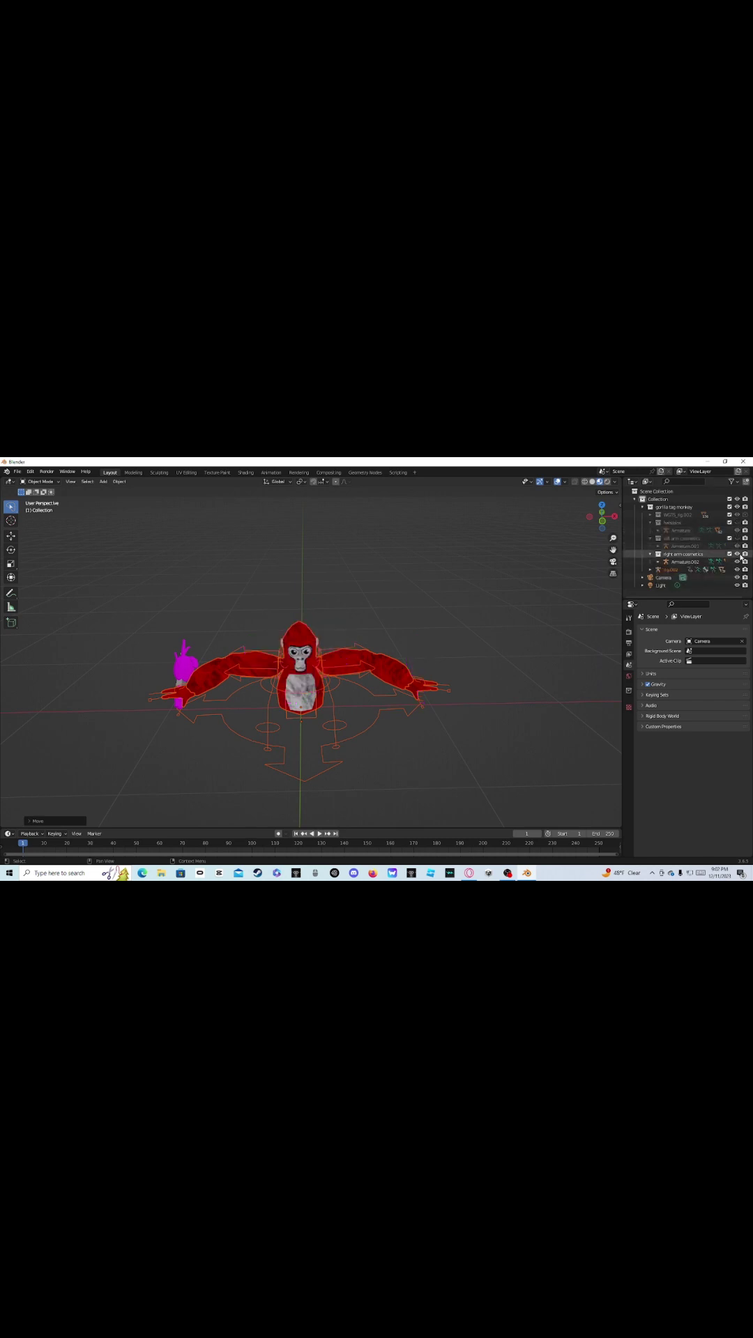
pyautogui.click(737, 553)
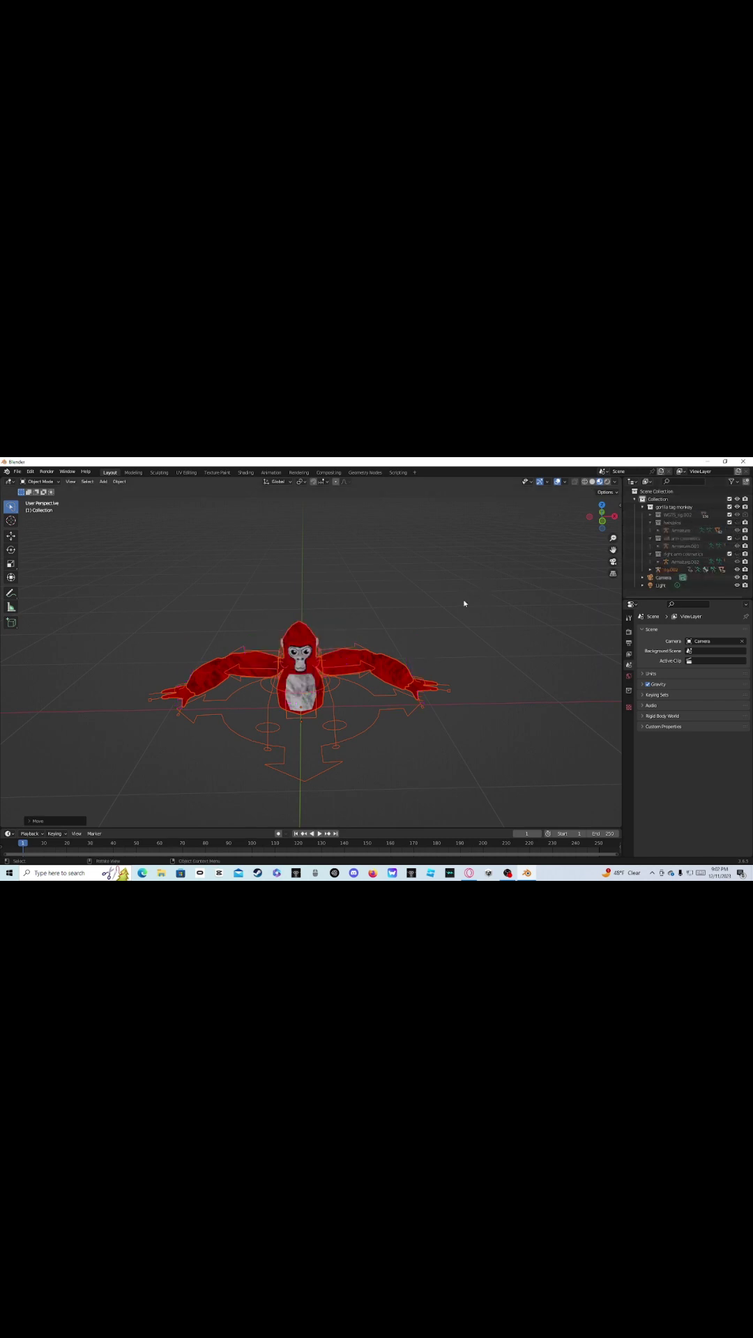
pyautogui.moveTo(463, 600)
pyautogui.mouseDown(button='middle')
pyautogui.moveTo(464, 586)
pyautogui.moveTo(460, 603)
pyautogui.mouseUp(button='middle')
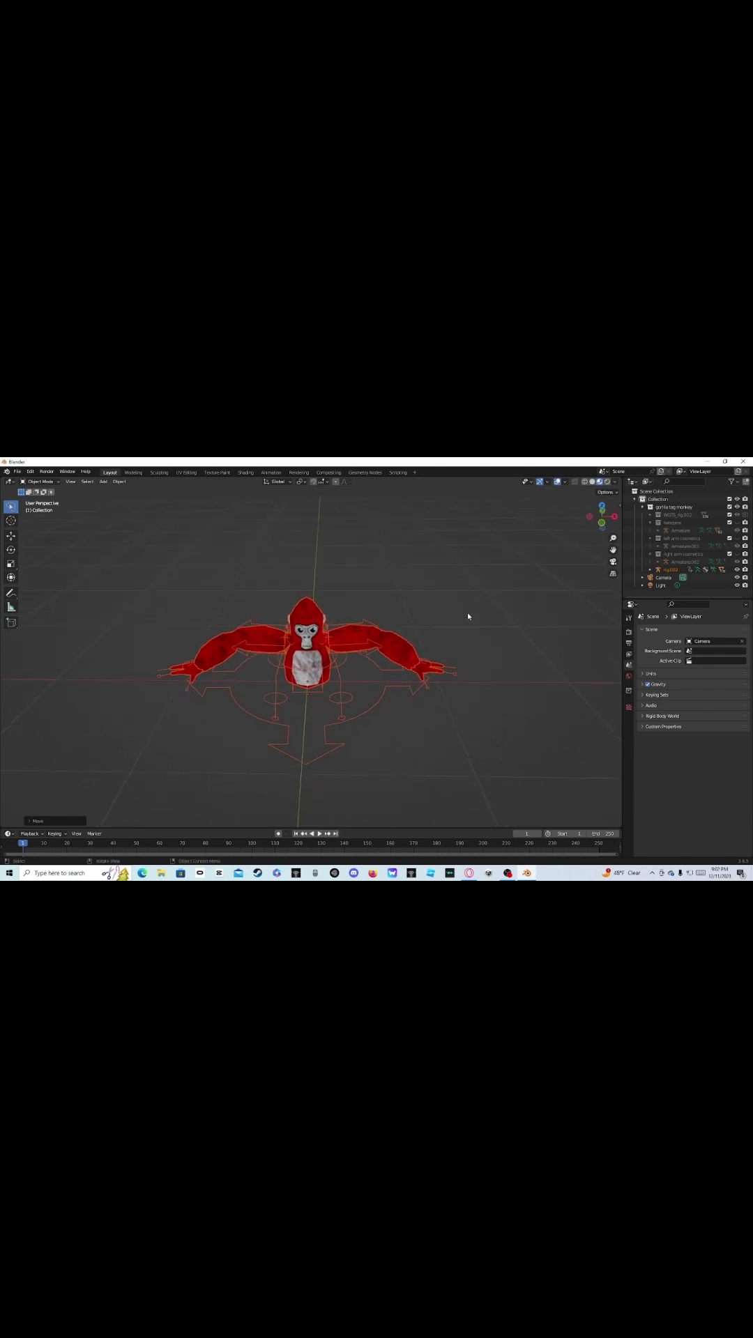
# - Check the Gorilla Tag animation tutorial on YouTube and return to Blender
pyautogui.click(469, 872)
pyautogui.scroll(2, 210, 614)
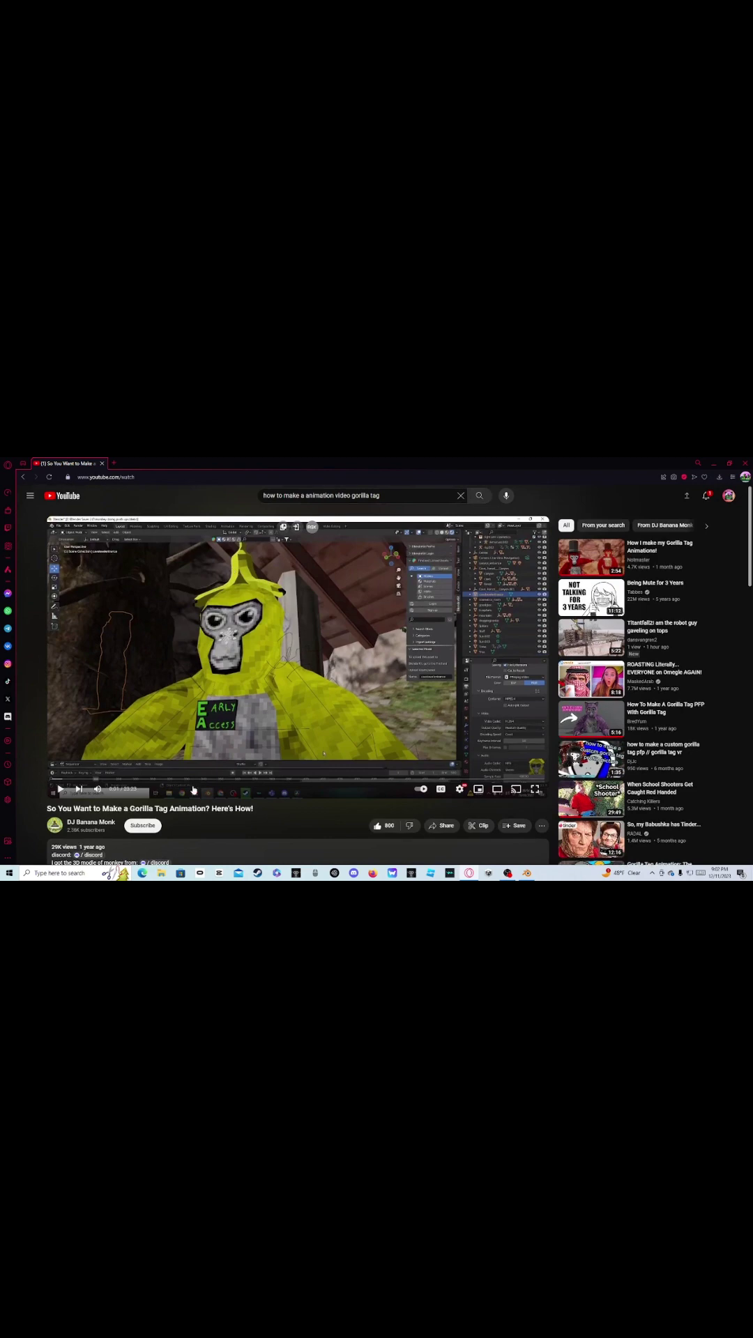
pyautogui.click(525, 873)
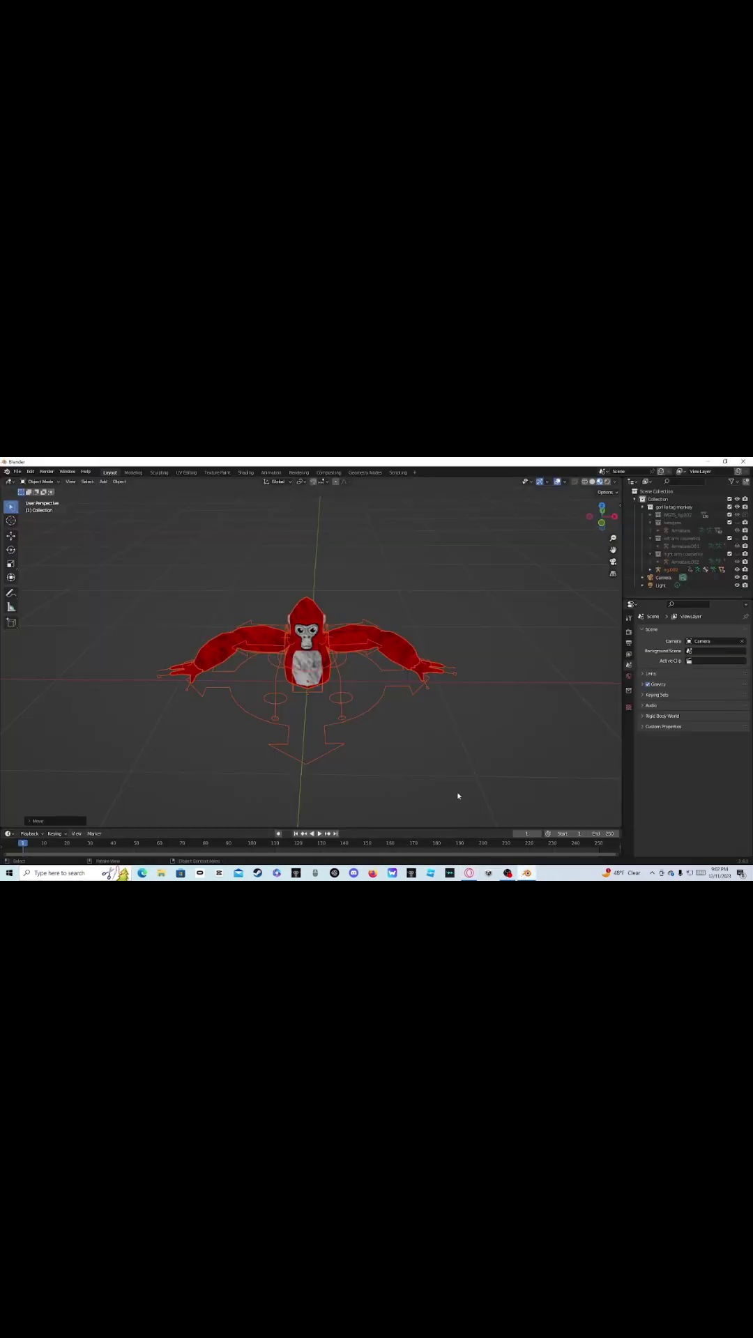
pyautogui.click(467, 873)
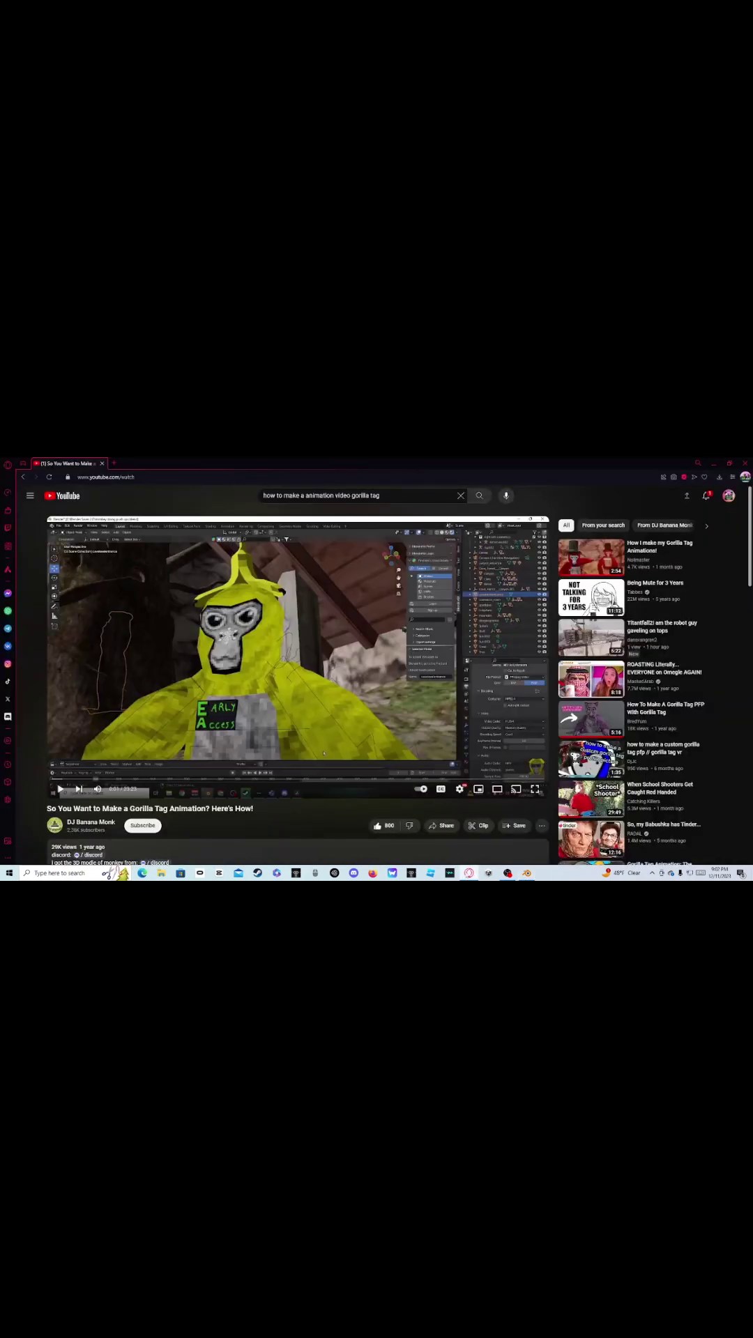
pyautogui.click(527, 873)
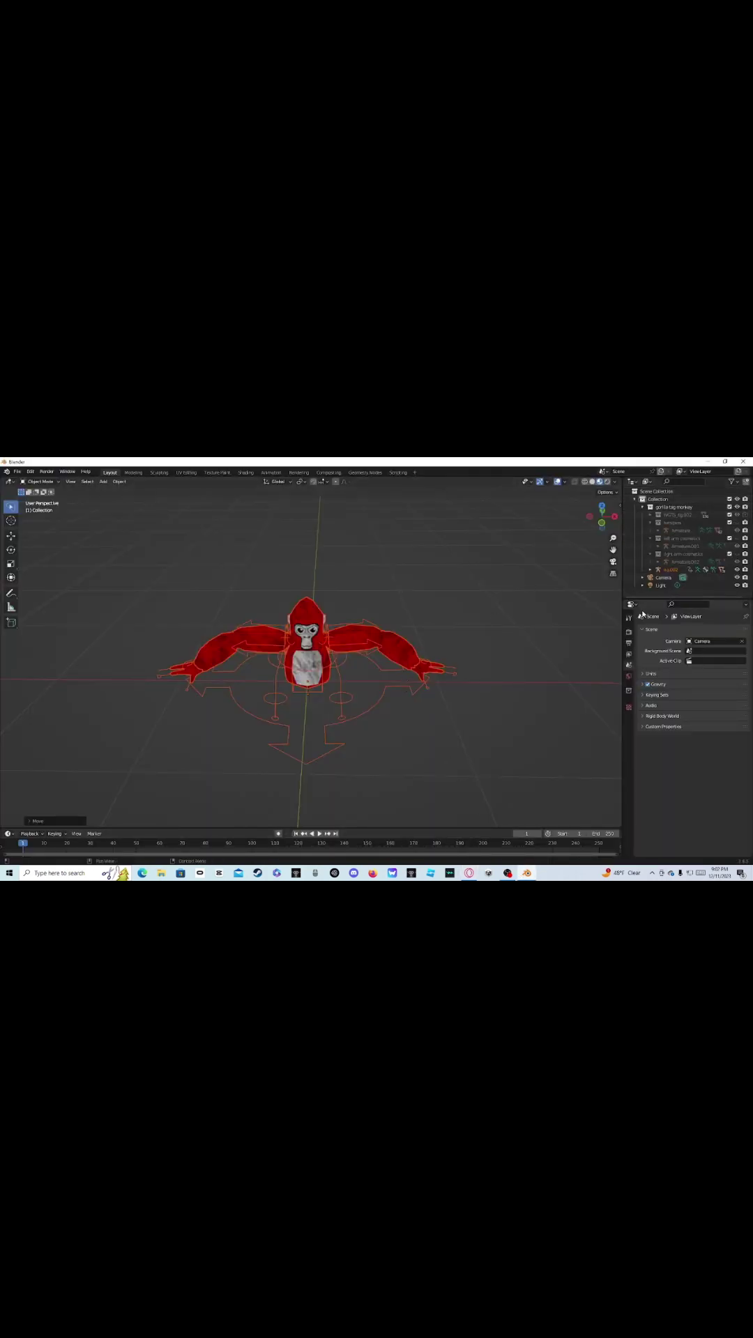
# - Collapse the gorilla tag monkey collection and display the gorilla body's "normal" material settings
pyautogui.click(642, 508)
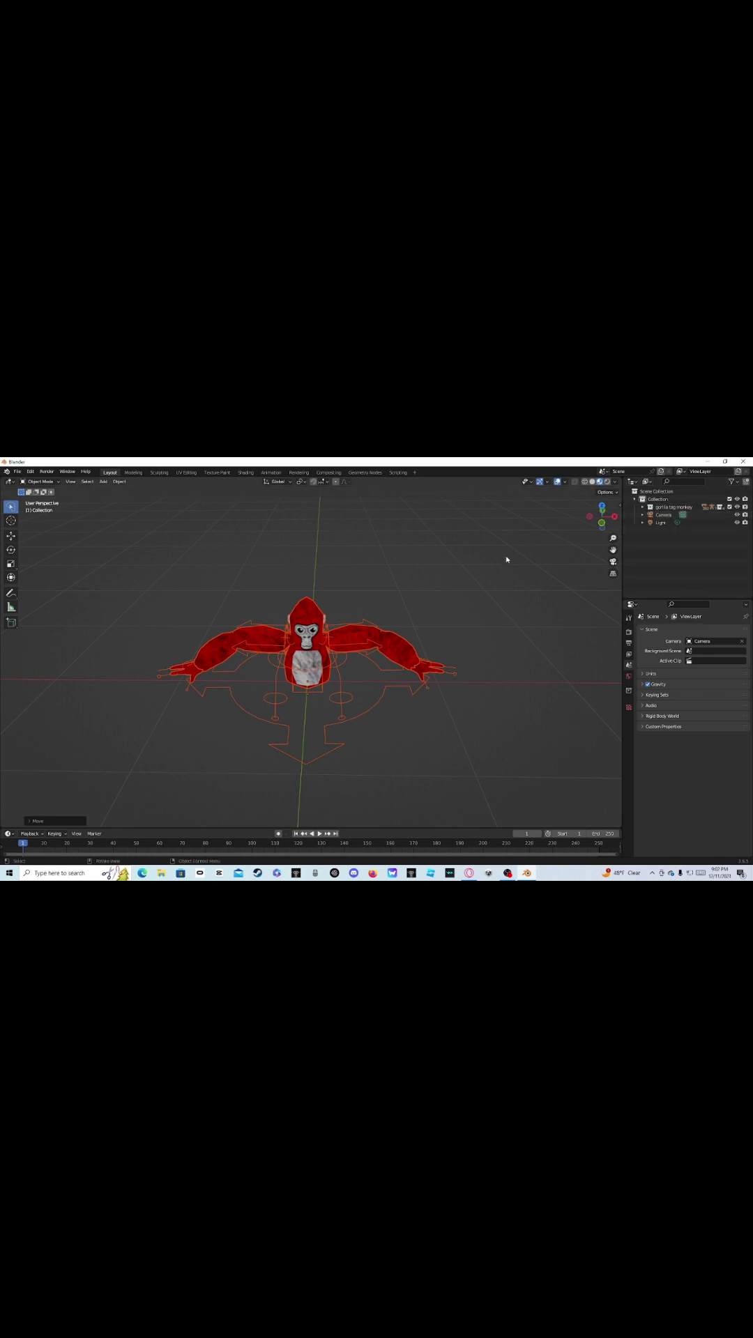
pyautogui.click(450, 564)
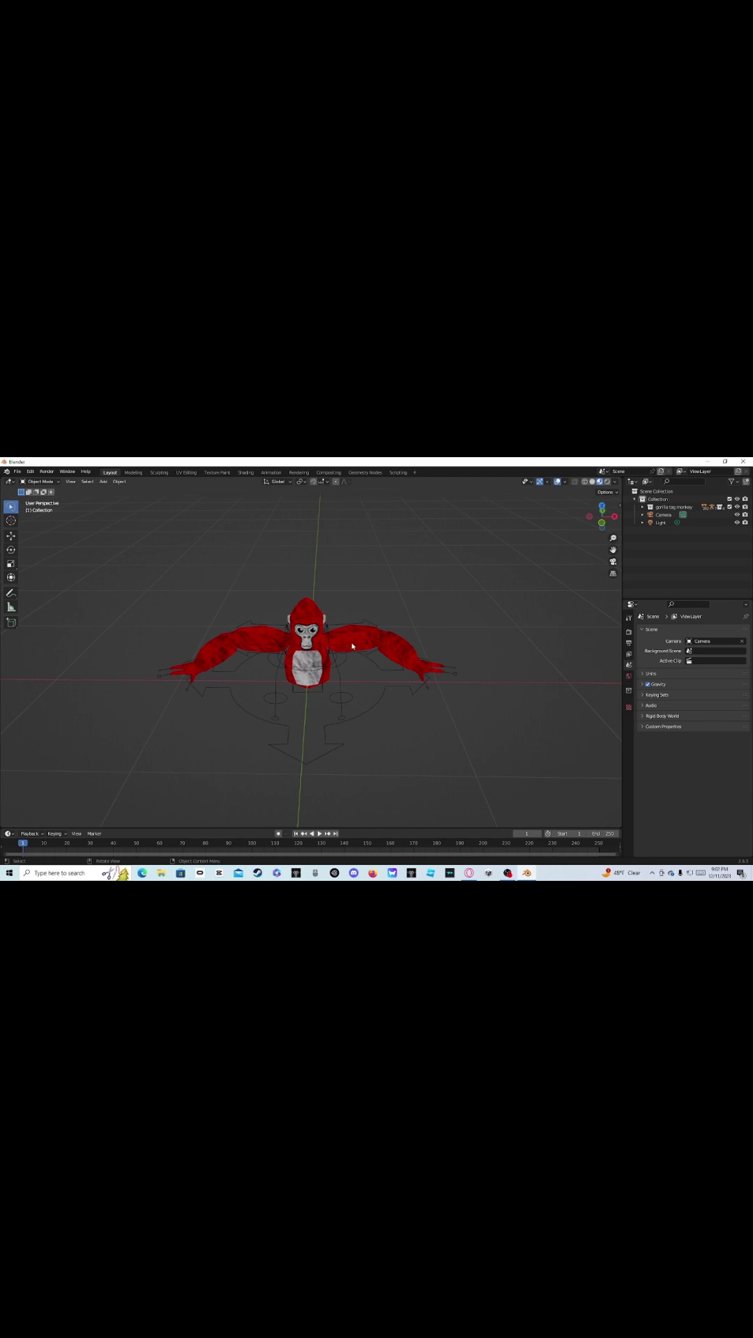
pyautogui.click(392, 648)
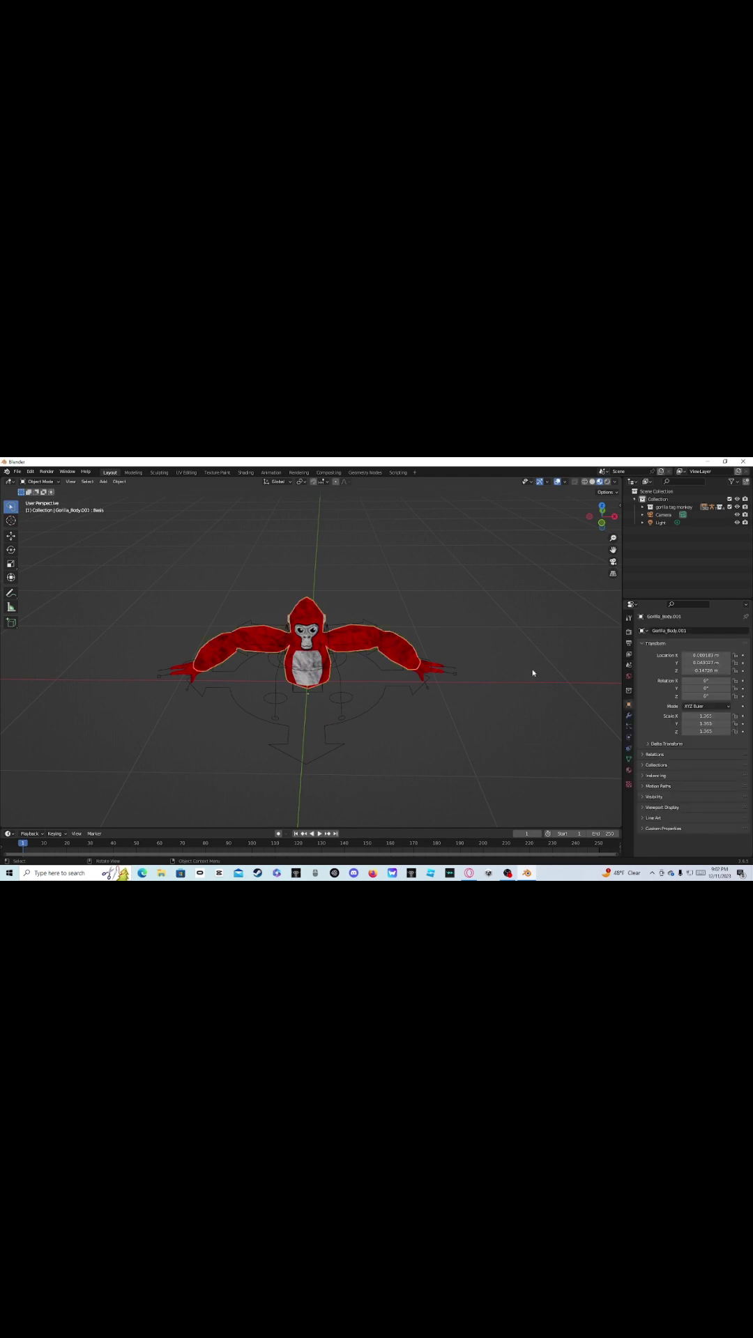
pyautogui.click(627, 770)
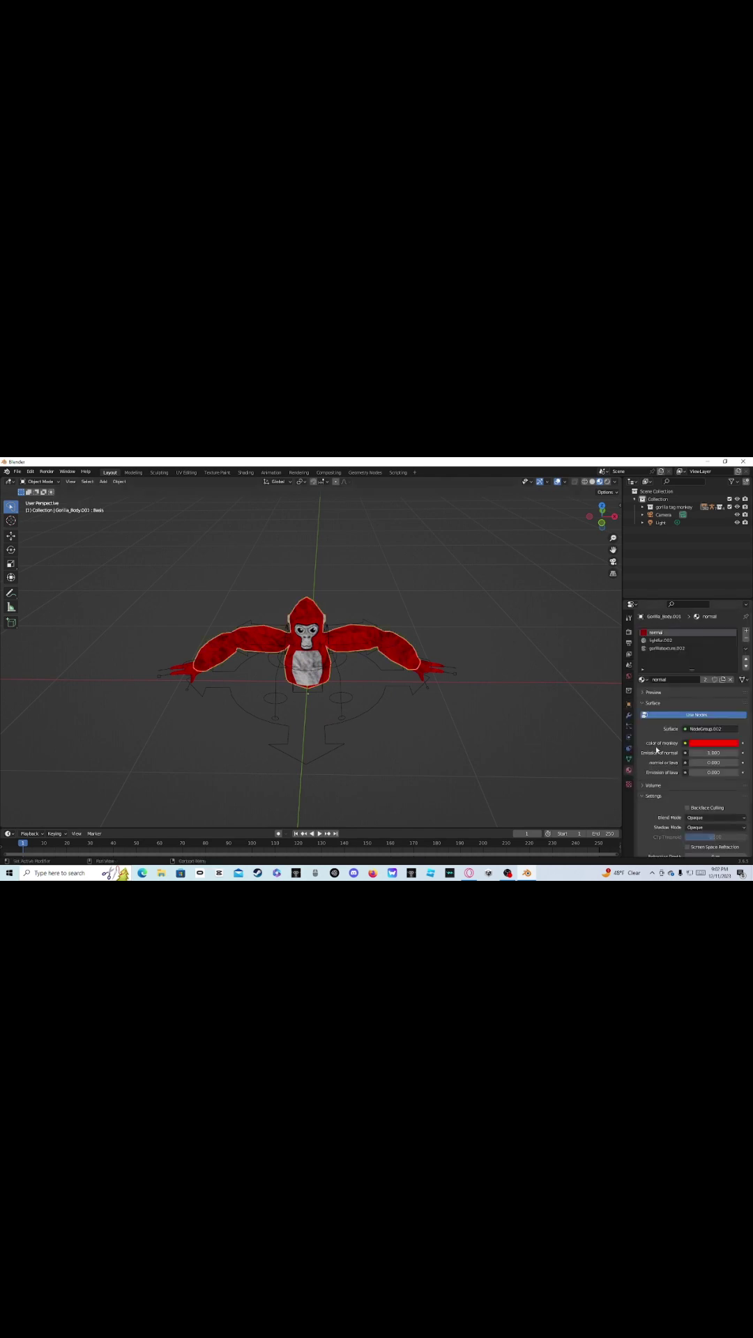
pyautogui.click(672, 648)
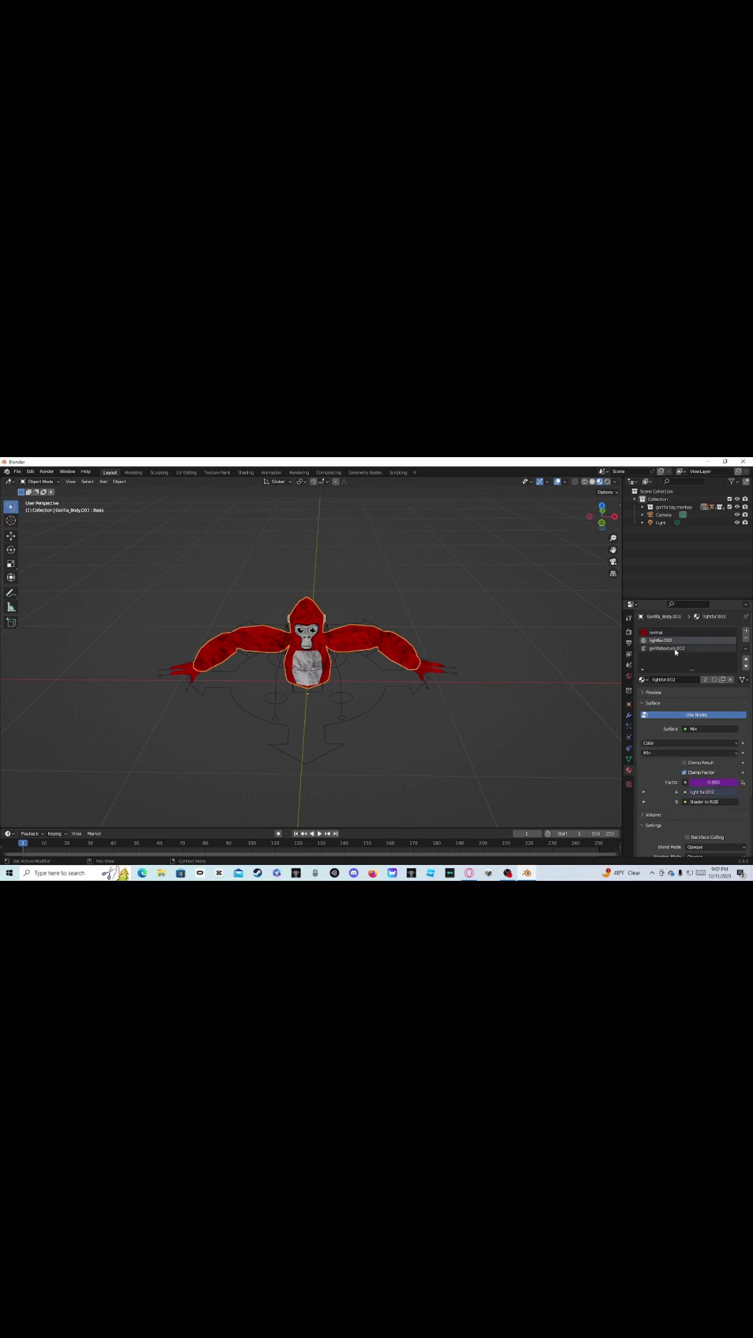
pyautogui.click(659, 633)
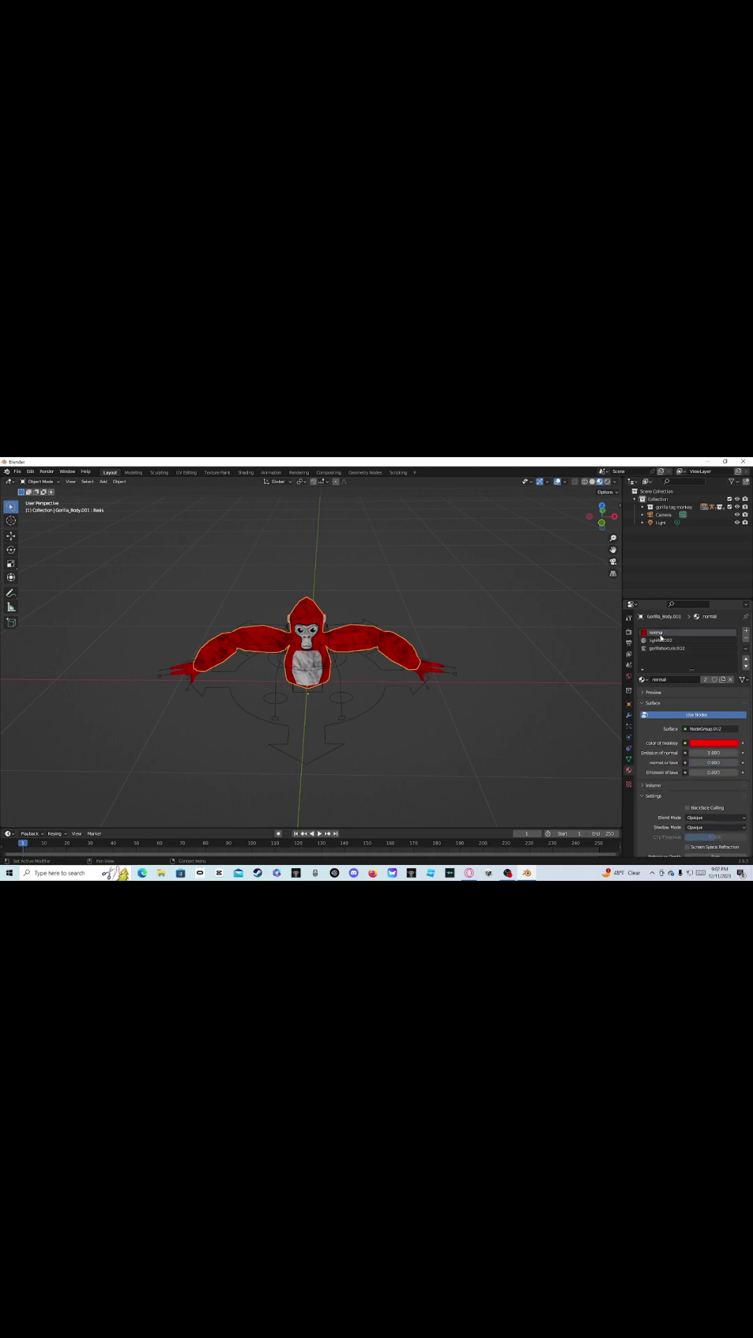
# - Change the monkey color of the gorilla body's "normal" material to orange
pyautogui.click(706, 744)
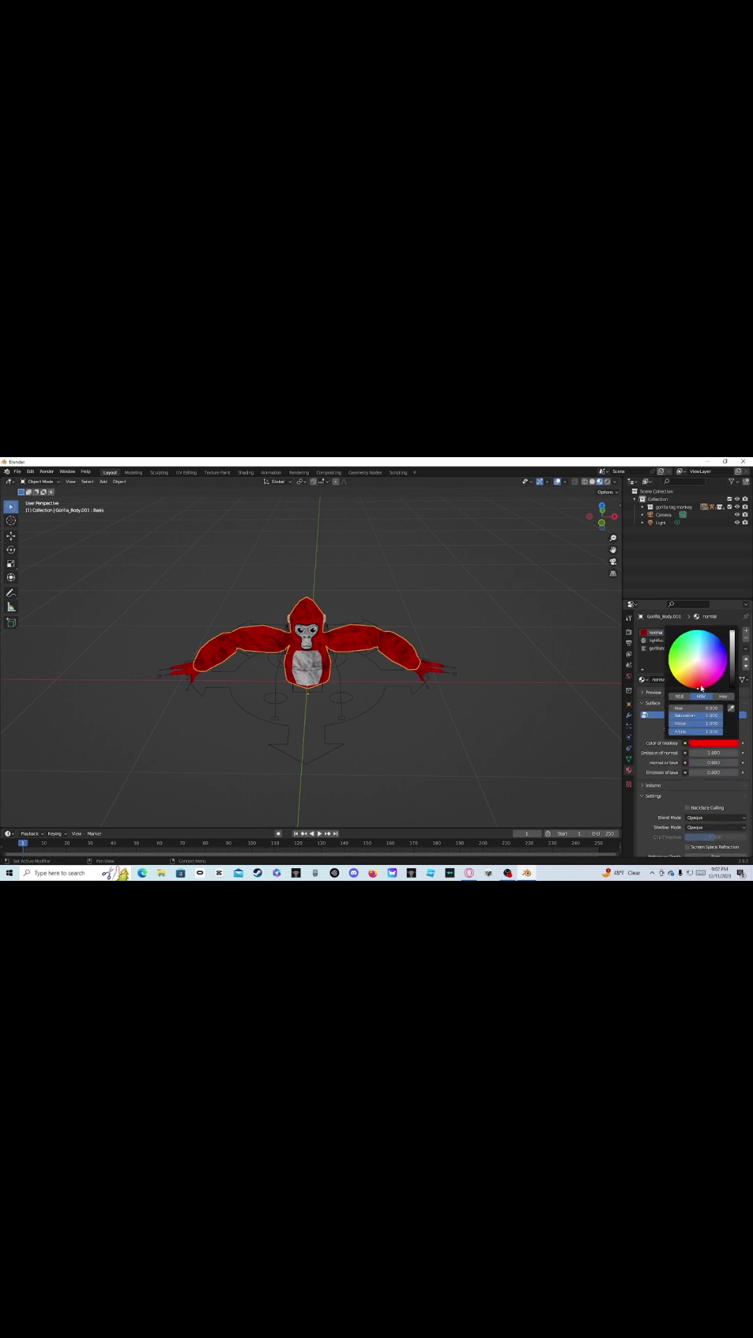
pyautogui.moveTo(699, 690)
pyautogui.mouseDown()
pyautogui.moveTo(722, 643)
pyautogui.moveTo(671, 644)
pyautogui.moveTo(671, 674)
pyautogui.moveTo(686, 686)
pyautogui.mouseUp()
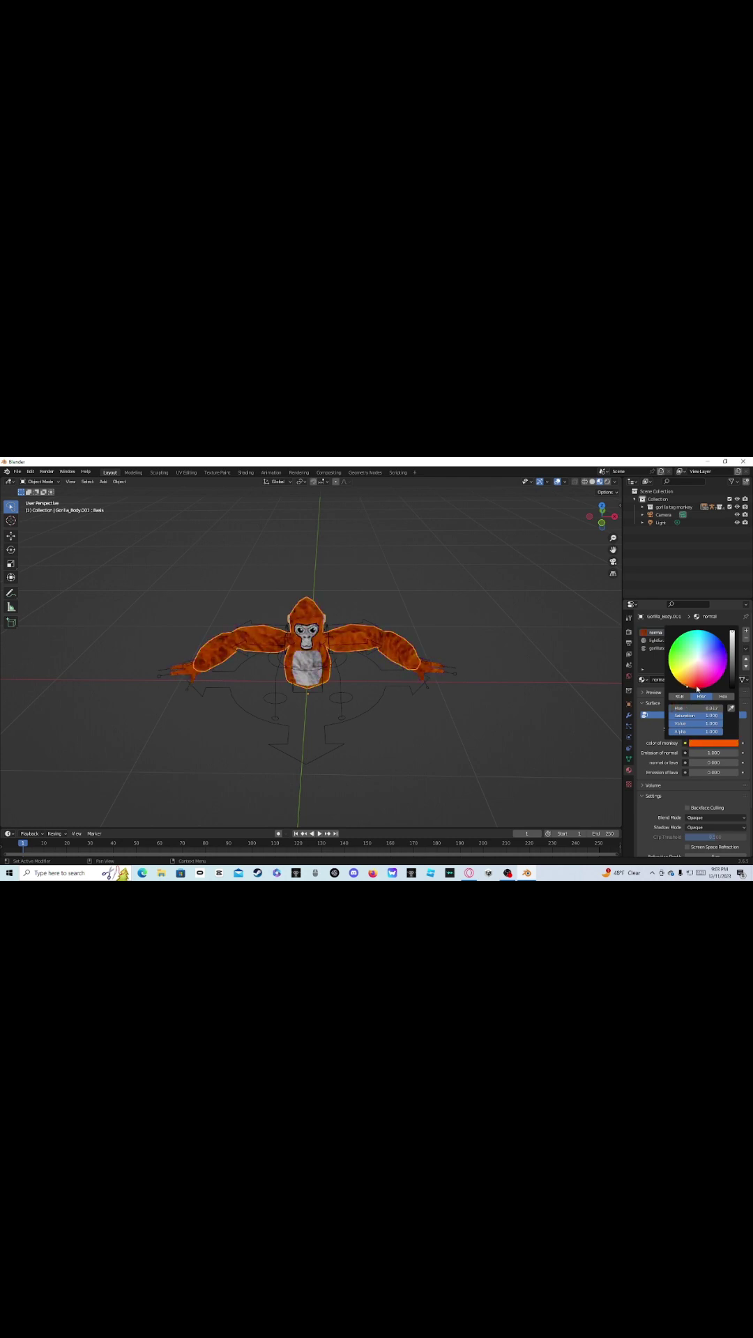
pyautogui.click(717, 749)
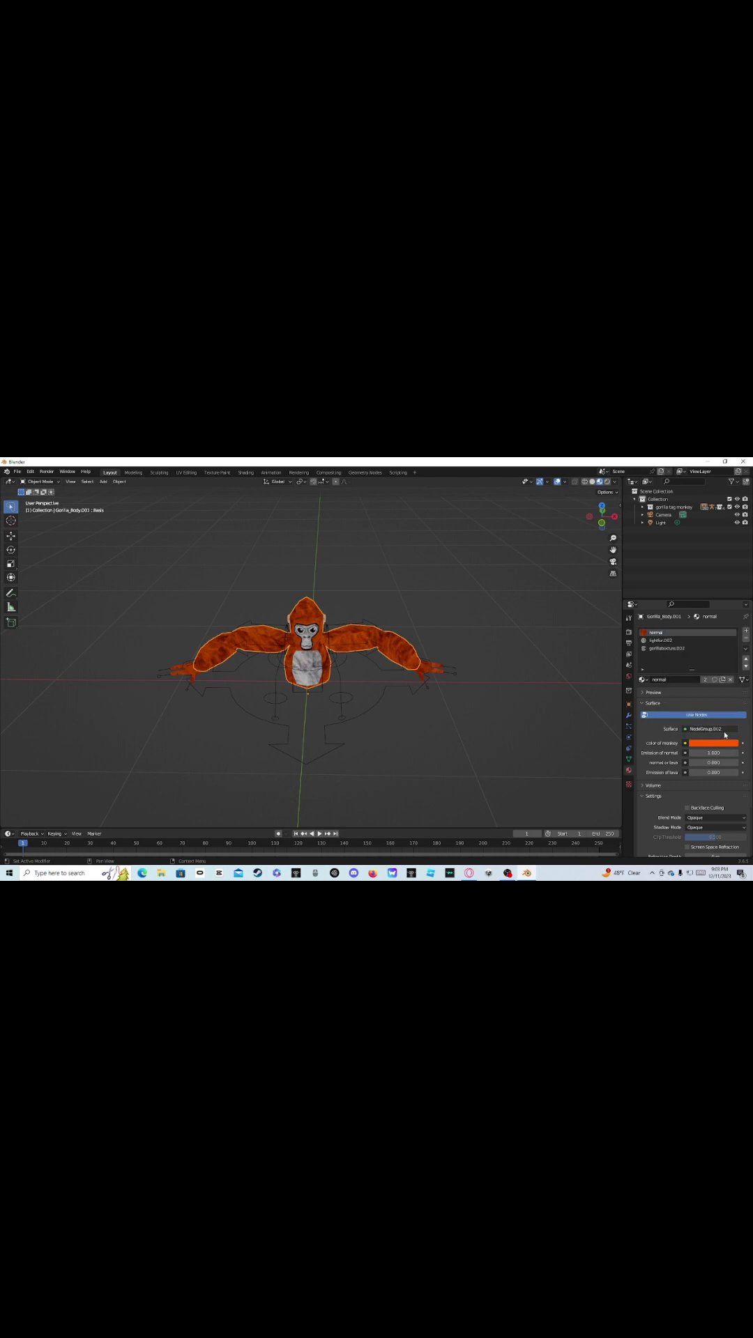
pyautogui.click(685, 744)
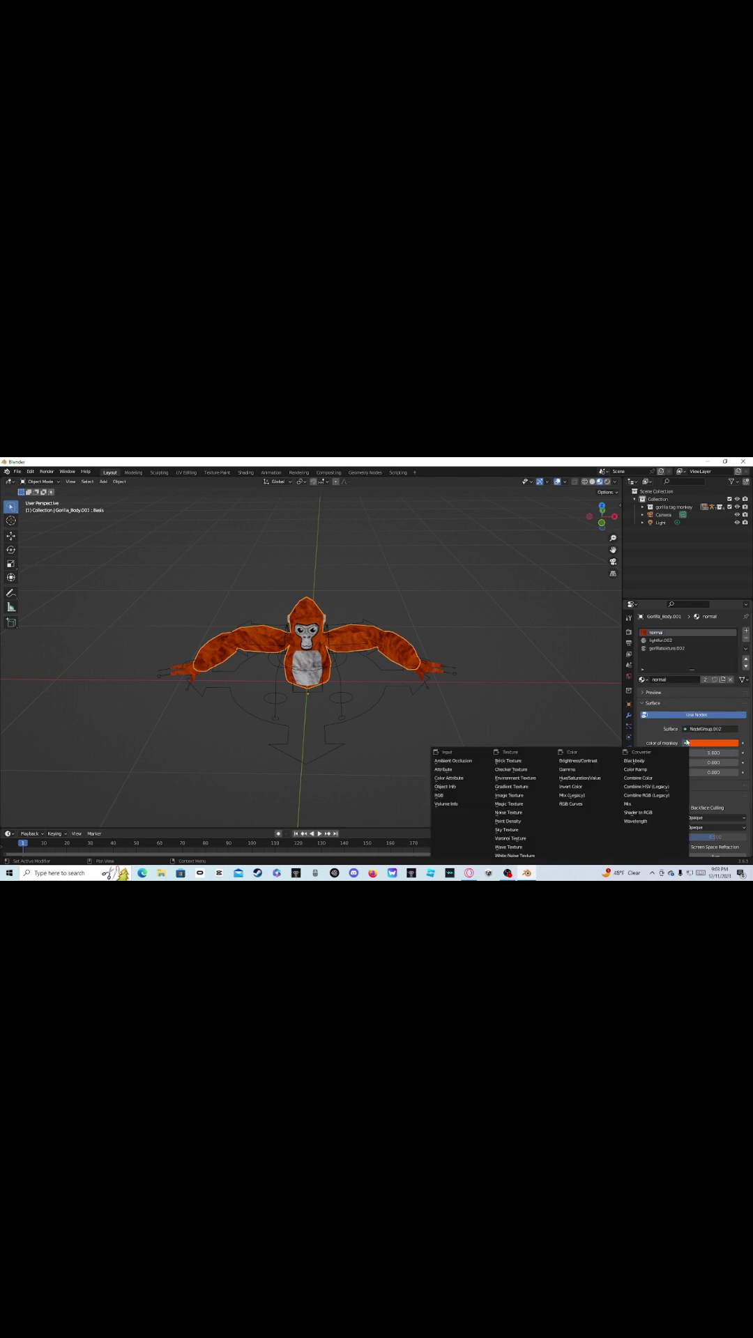
pyautogui.scroll(-3, 728, 705)
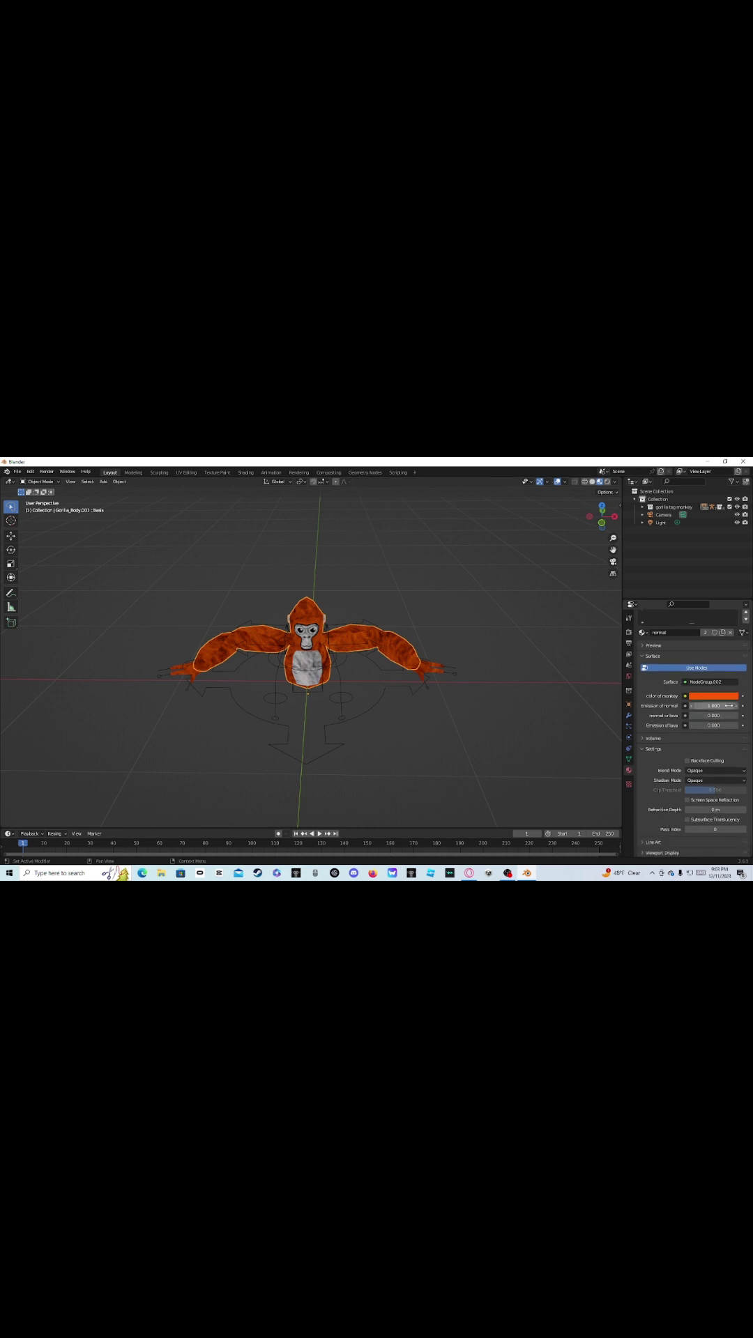
pyautogui.moveTo(717, 706)
pyautogui.mouseDown()
pyautogui.moveTo(742, 706)
pyautogui.moveTo(705, 705)
pyautogui.mouseUp()
pyautogui.moveTo(701, 715); pyautogui.dragTo(738, 725)
# - Start a Collada (.dae) import from the Downloads folder and filter its contents by "gorilla"
pyautogui.moveTo(473, 563); pyautogui.dragTo(363, 544, button='middle')
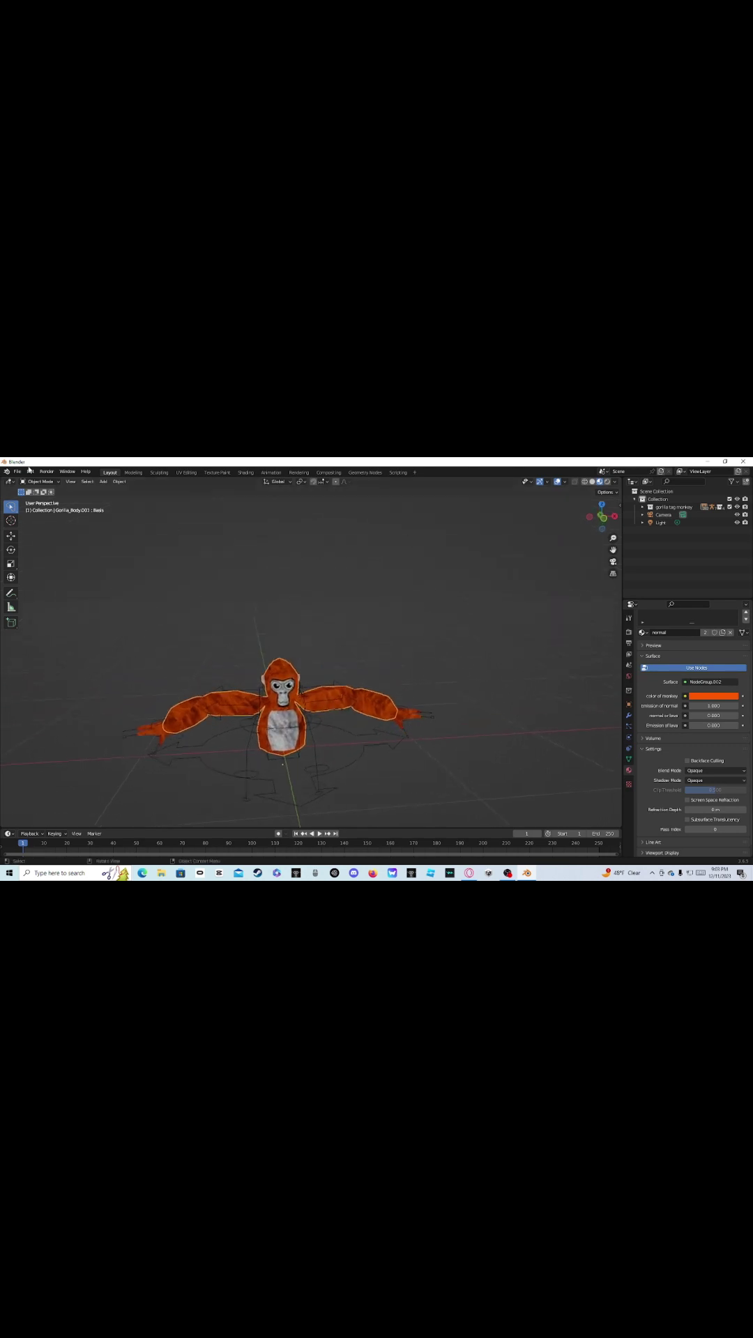
pyautogui.click(16, 473)
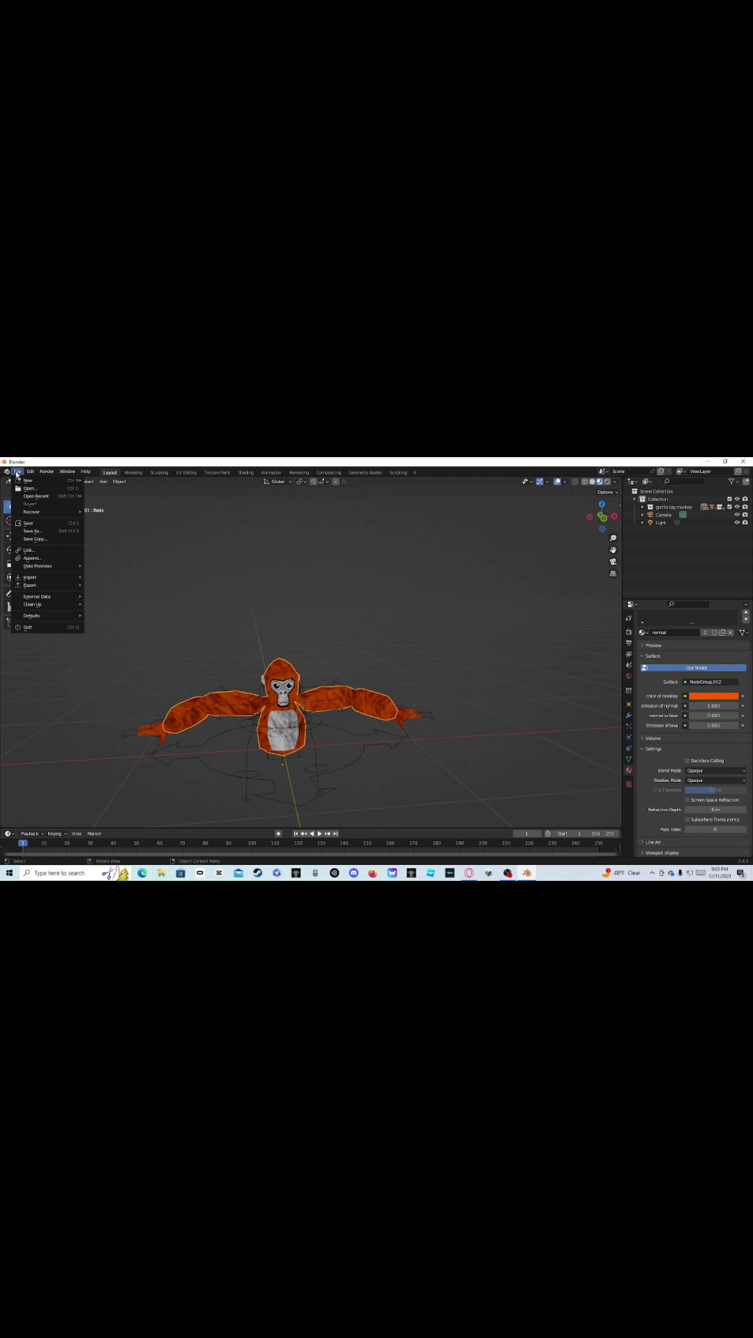
pyautogui.moveTo(36, 581)
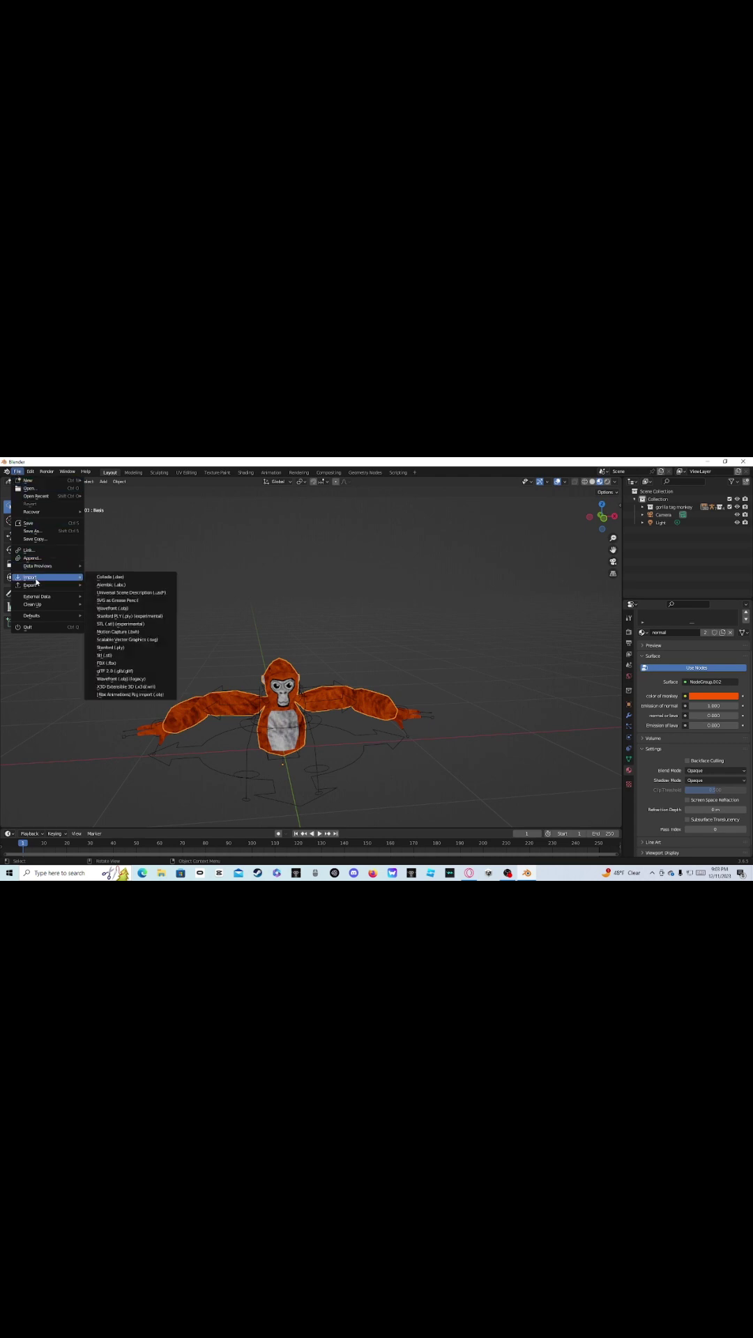
pyautogui.click(125, 577)
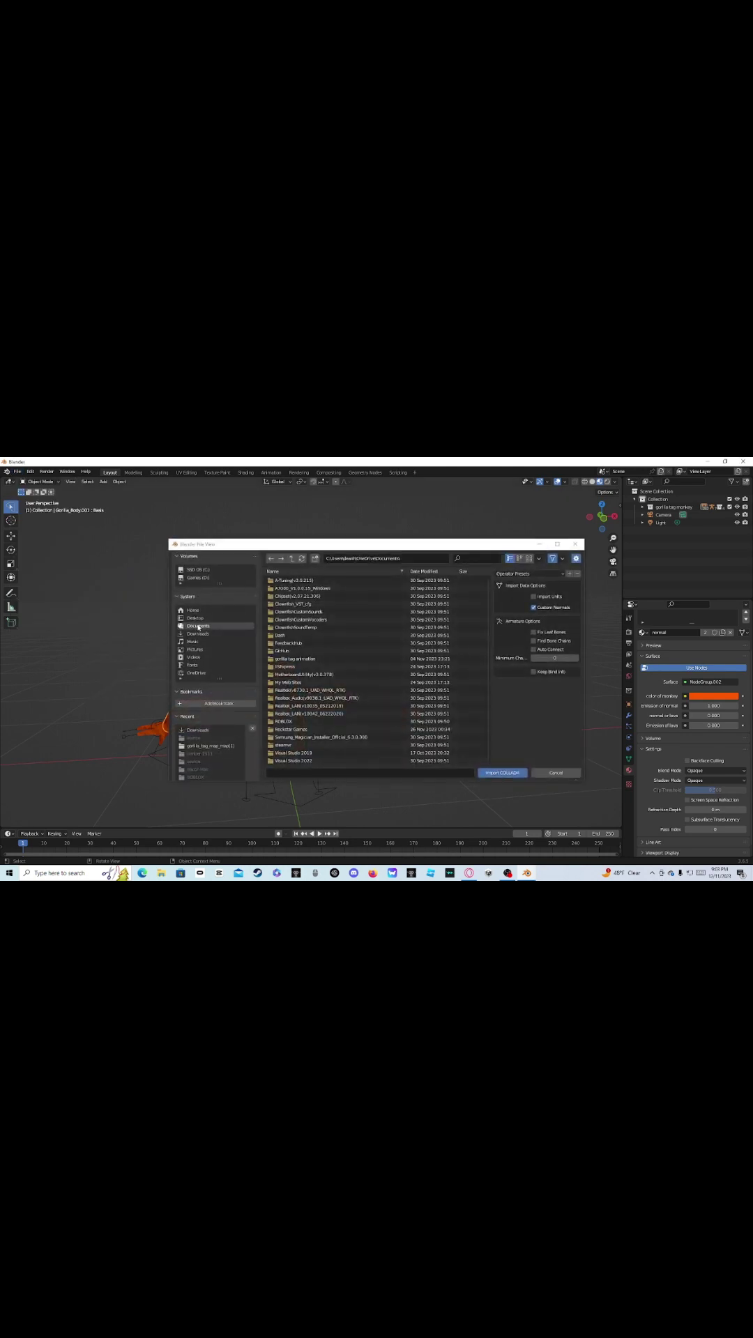
pyautogui.click(198, 633)
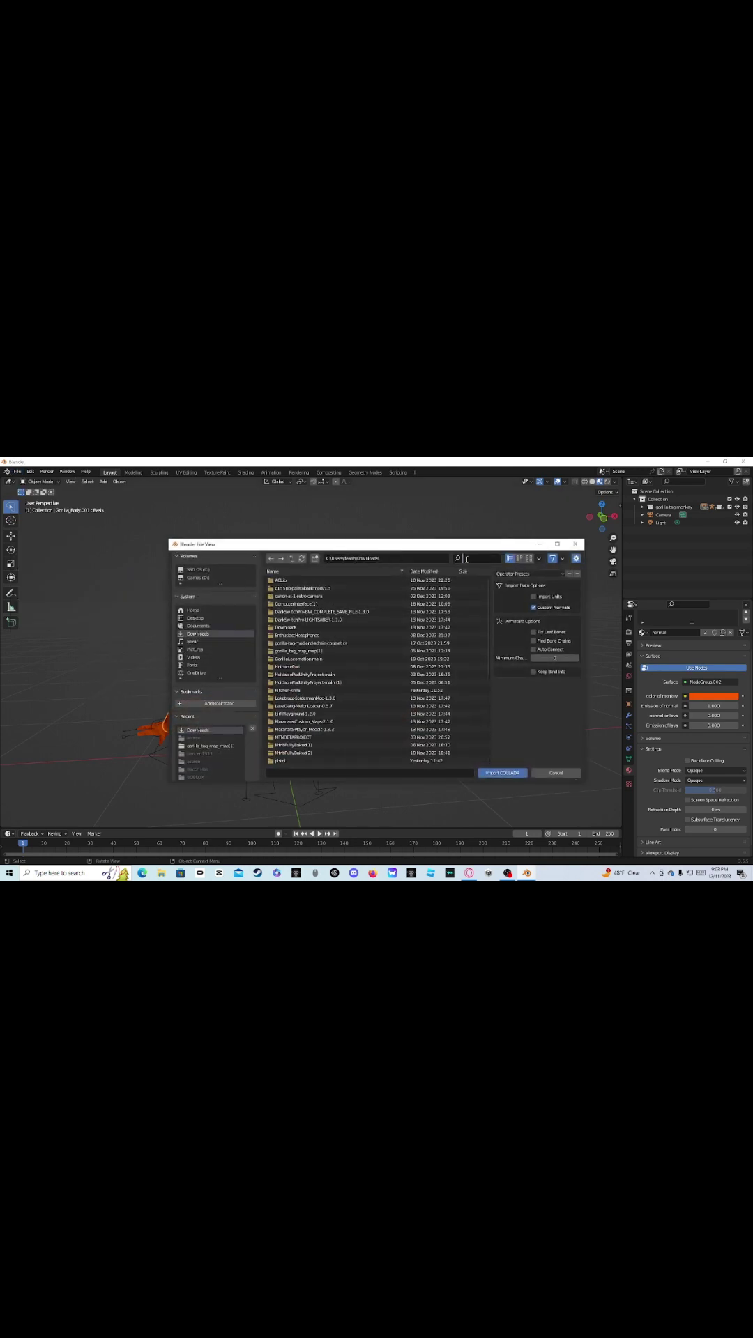
pyautogui.click(467, 558)
pyautogui.write('gorilla')
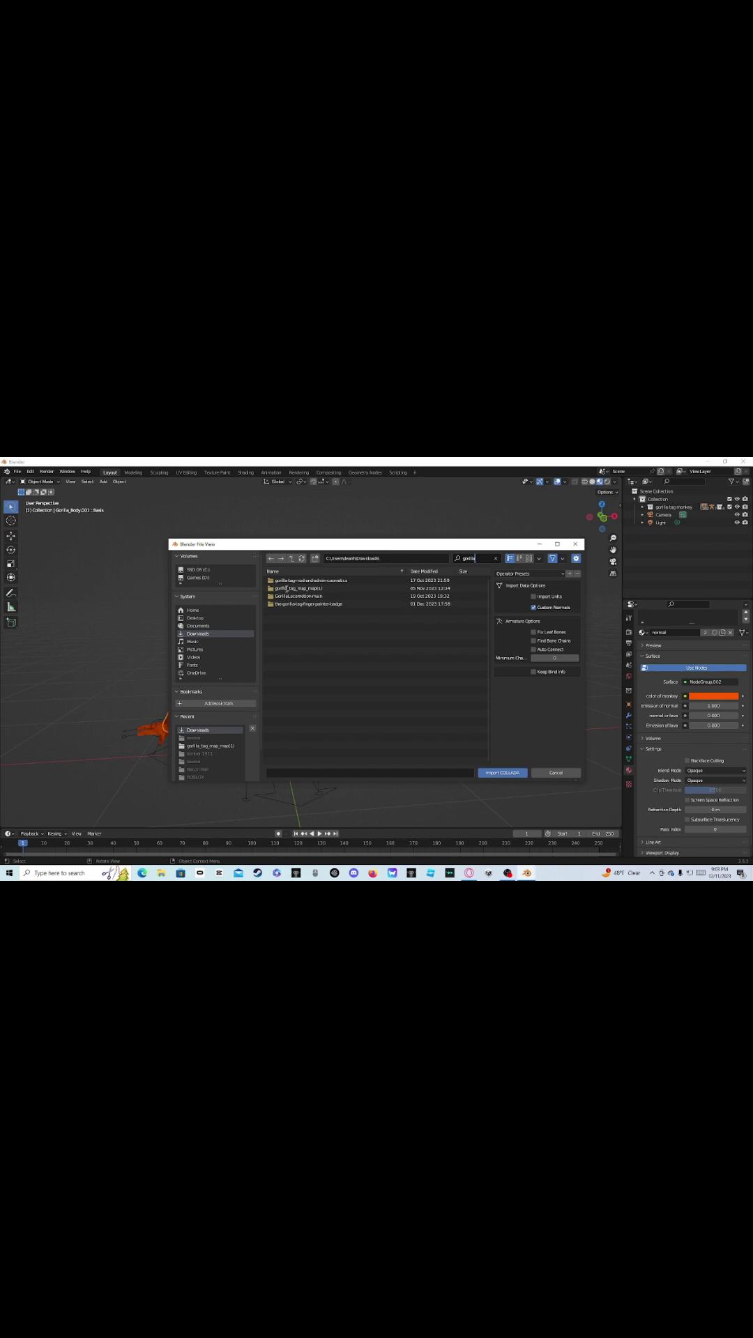
# - Import the map's .dae file from the gorilla tag map folder into the scene
pyautogui.doubleClick(287, 589)
pyautogui.click(290, 581)
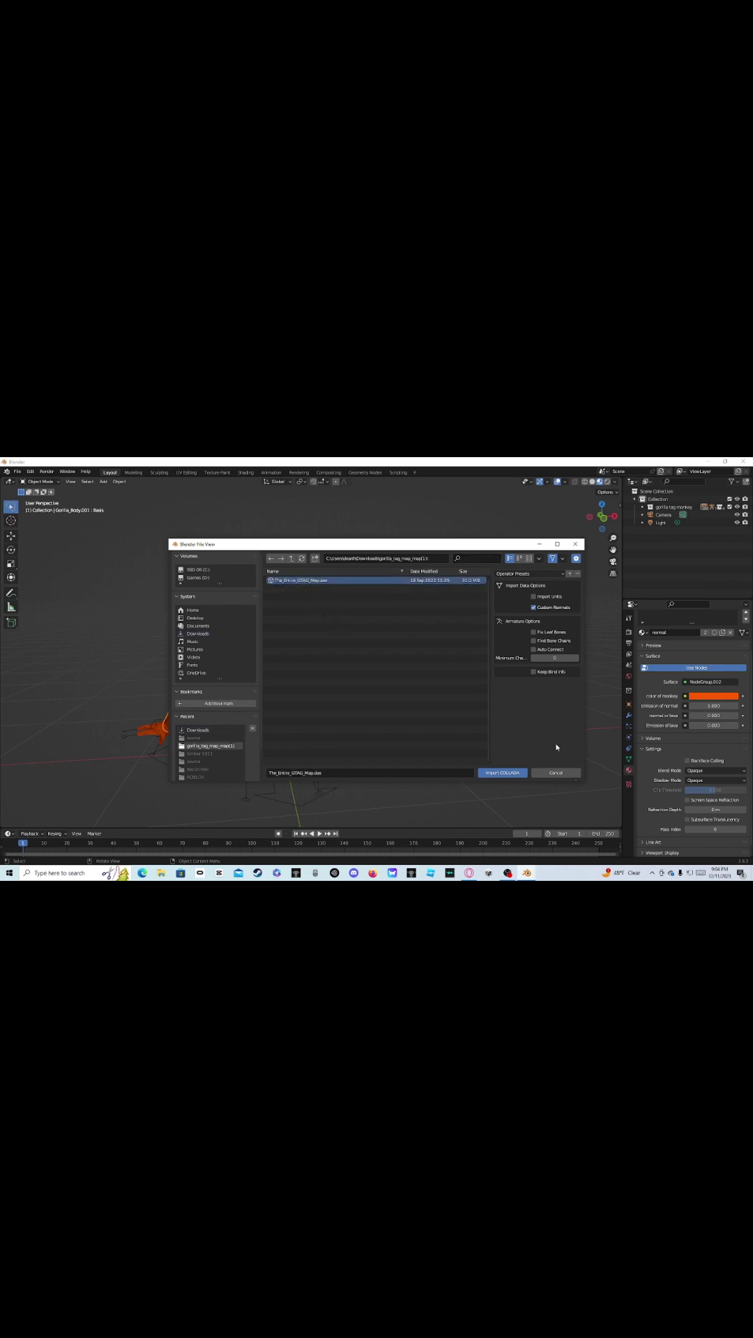
pyautogui.doubleClick(335, 587)
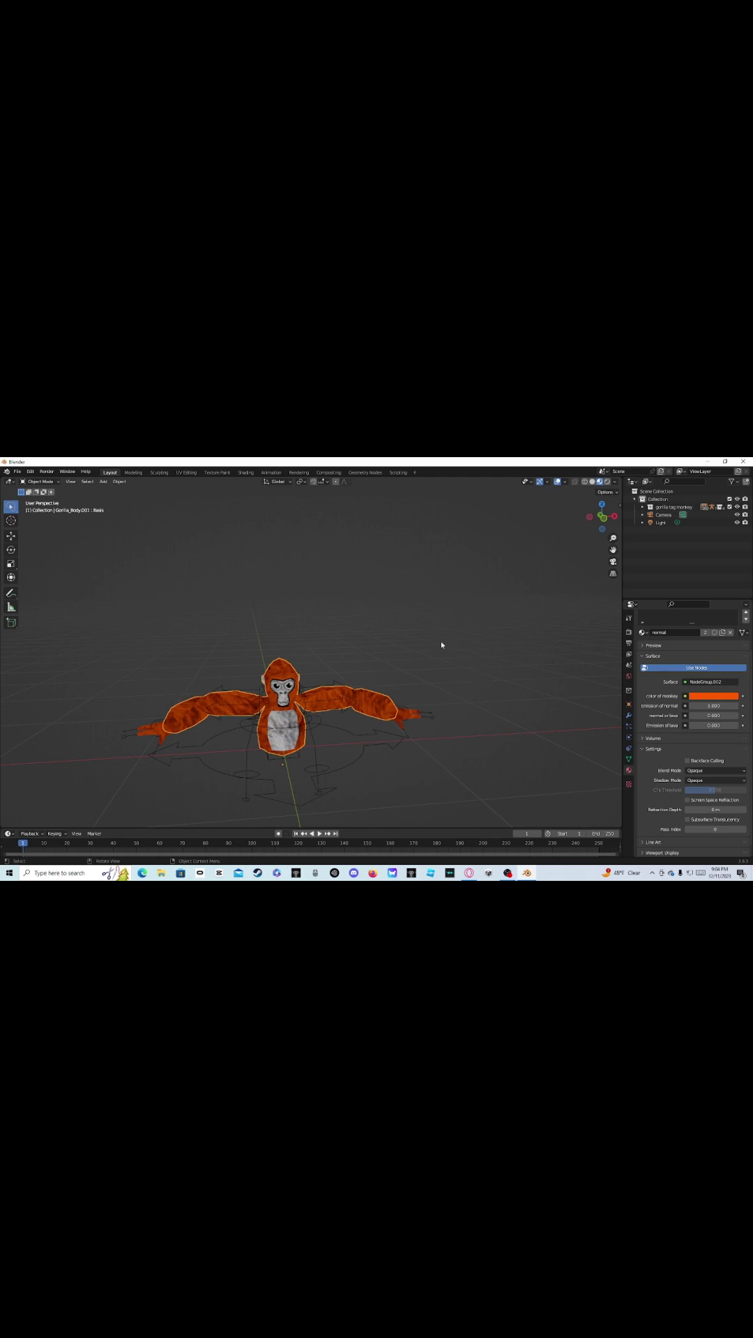
# - Select the gorilla rig and move it along the X axis towards the dark rock wall with the Move tool
pyautogui.rightClick(451, 605)
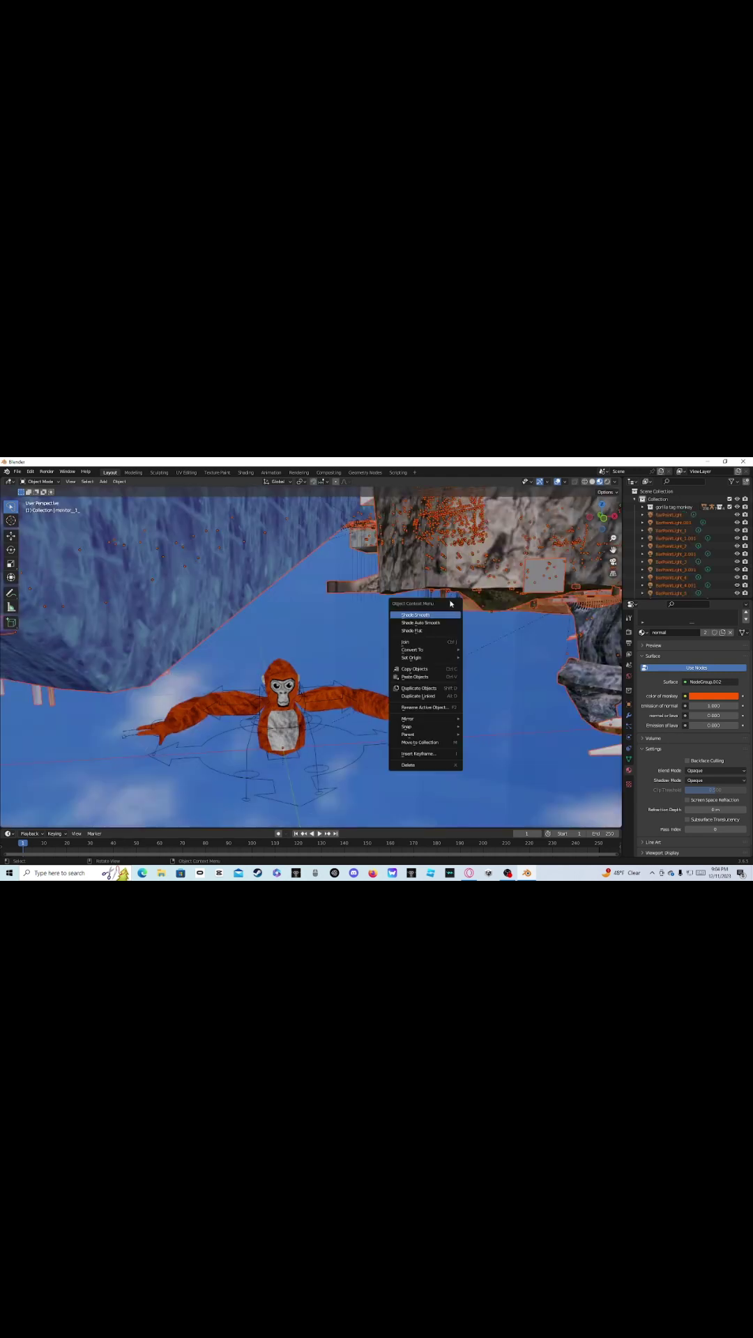
pyautogui.moveTo(413, 547); pyautogui.dragTo(406, 563, button='middle')
pyautogui.click(327, 778)
pyautogui.moveTo(328, 778); pyautogui.dragTo(98, 627, button='middle')
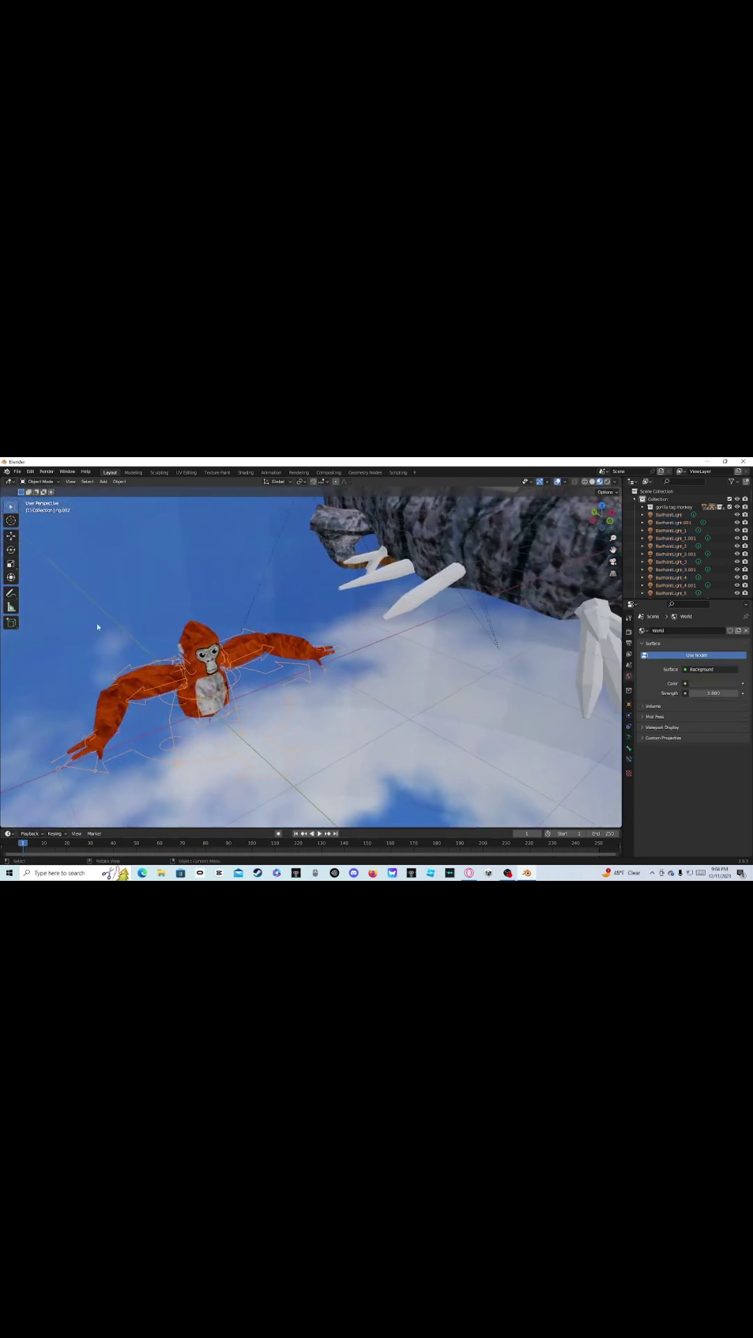
pyautogui.click(11, 536)
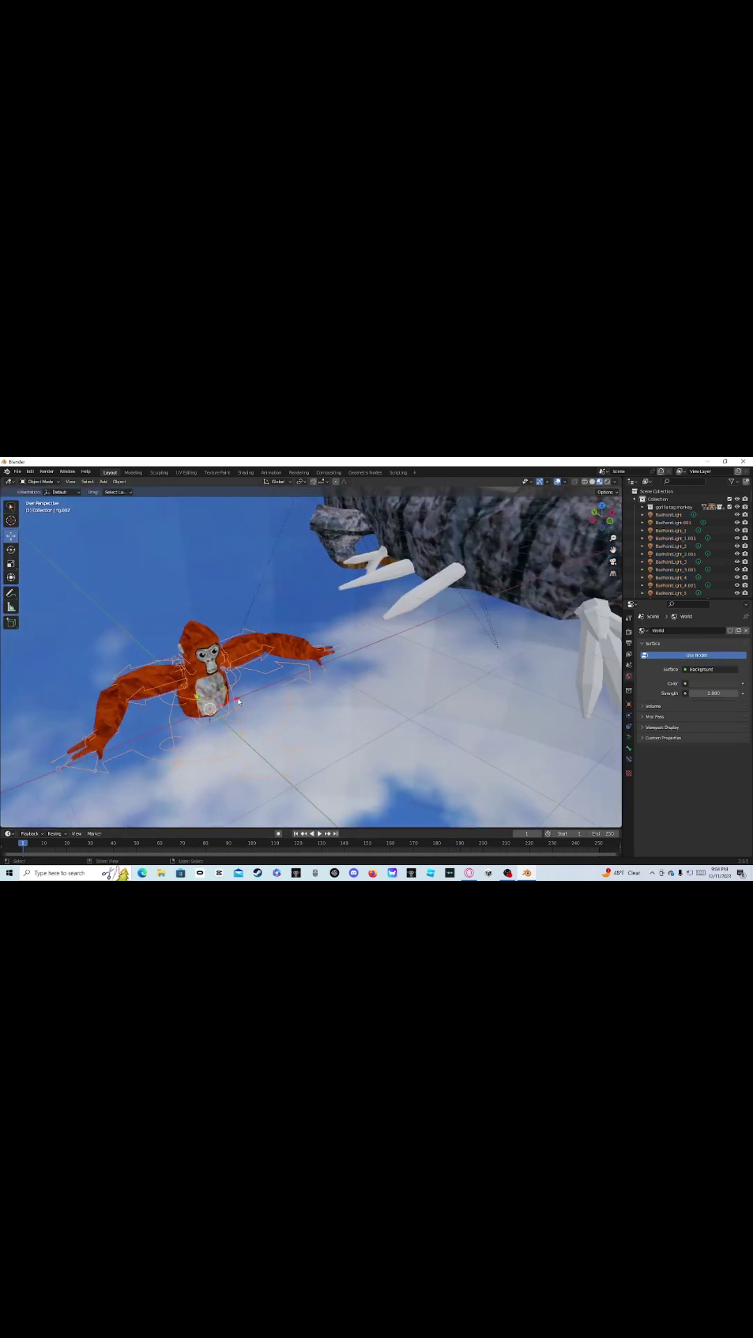
pyautogui.moveTo(239, 701); pyautogui.dragTo(610, 543)
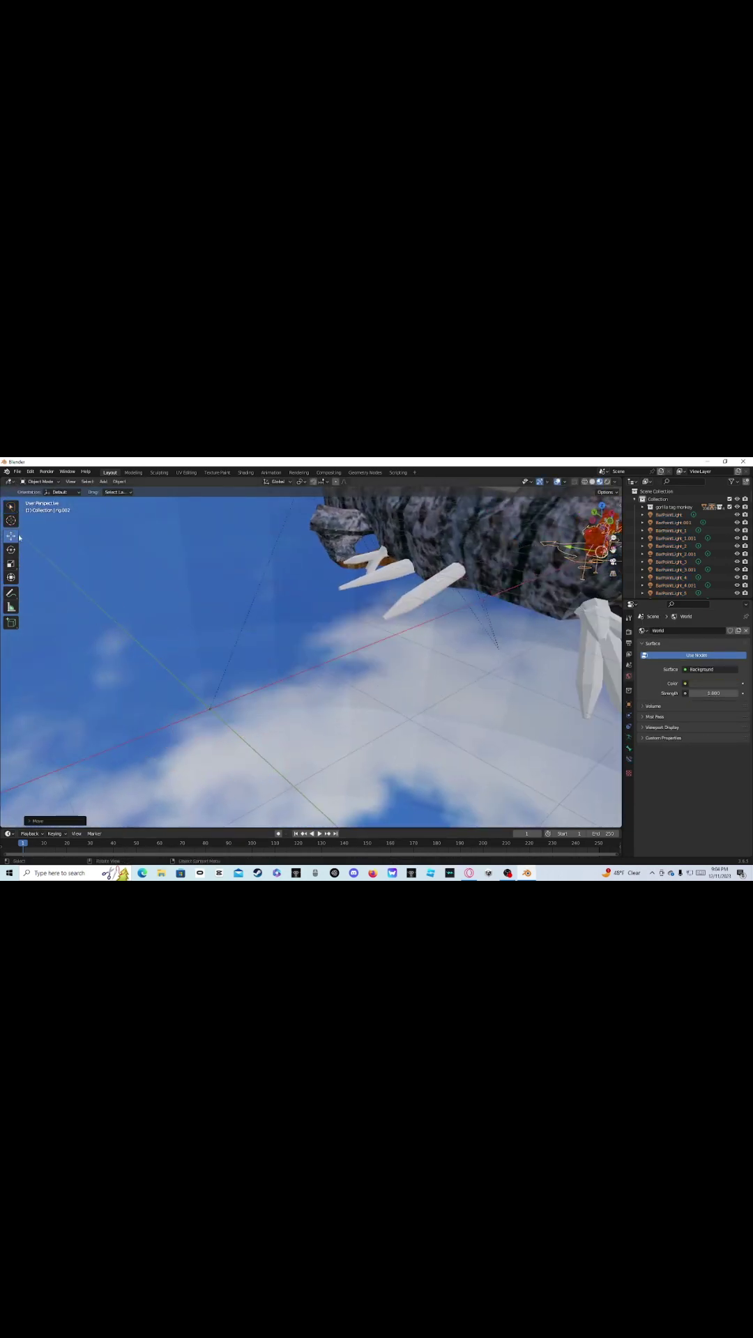
# - Try moving the gorilla rig along the global Y axis in front of the rock wall, and undo that move
pyautogui.rightClick(208, 579)
pyautogui.click(202, 599)
pyautogui.keyDown('shift'); pyautogui.moveTo(425, 573); pyautogui.dragTo(458, 570, button='middle'); pyautogui.keyUp('shift')
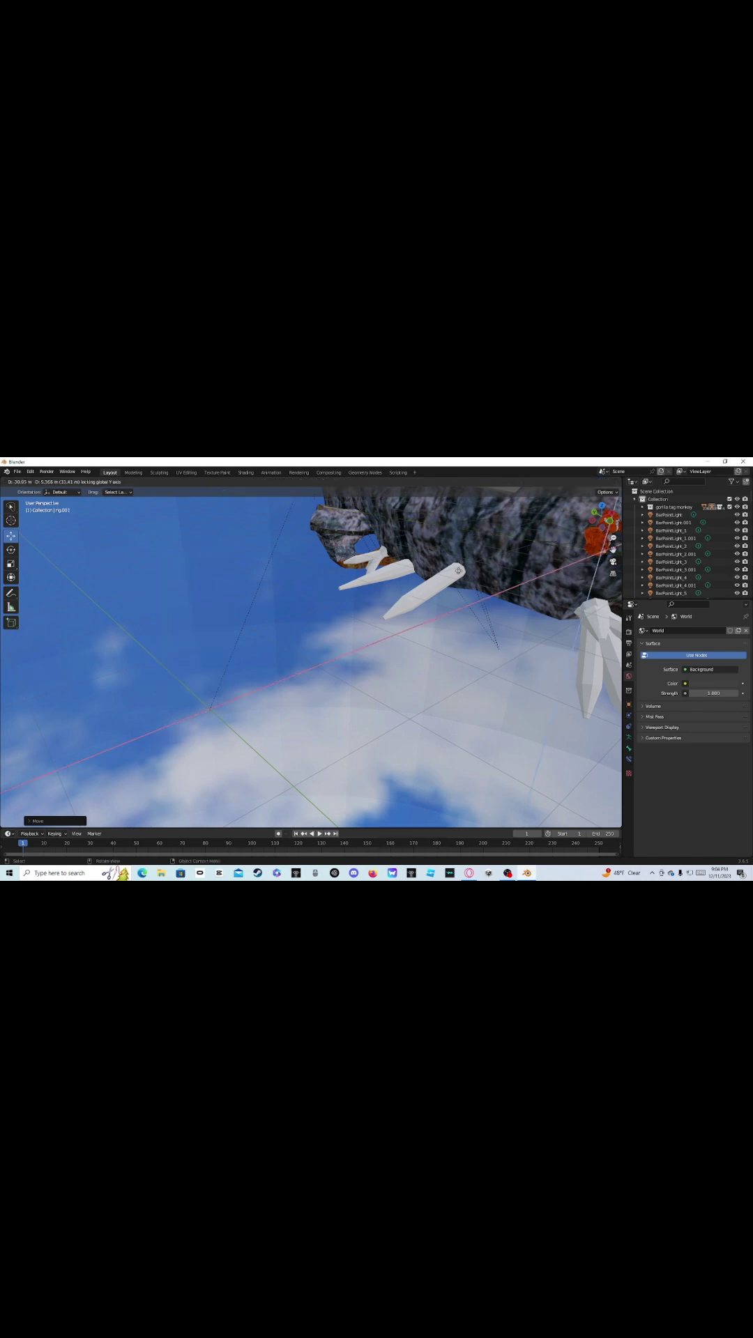
pyautogui.press('y')
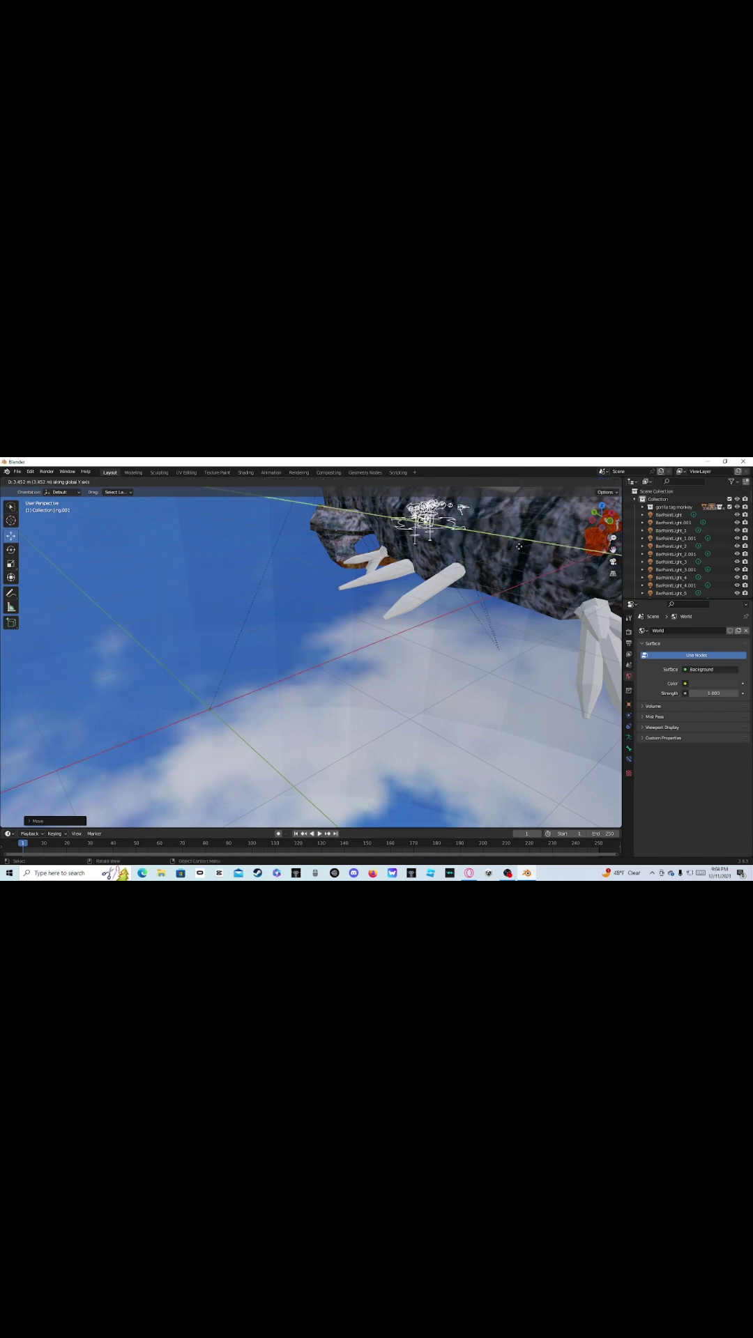
pyautogui.click(519, 546)
pyautogui.moveTo(345, 546)
pyautogui.mouseDown(button='middle')
pyautogui.moveTo(275, 553)
pyautogui.moveTo(347, 545)
pyautogui.mouseUp(button='middle')
pyautogui.moveTo(408, 527); pyautogui.dragTo(227, 556, button='middle')
pyautogui.hotkey('ctrl', 'z')
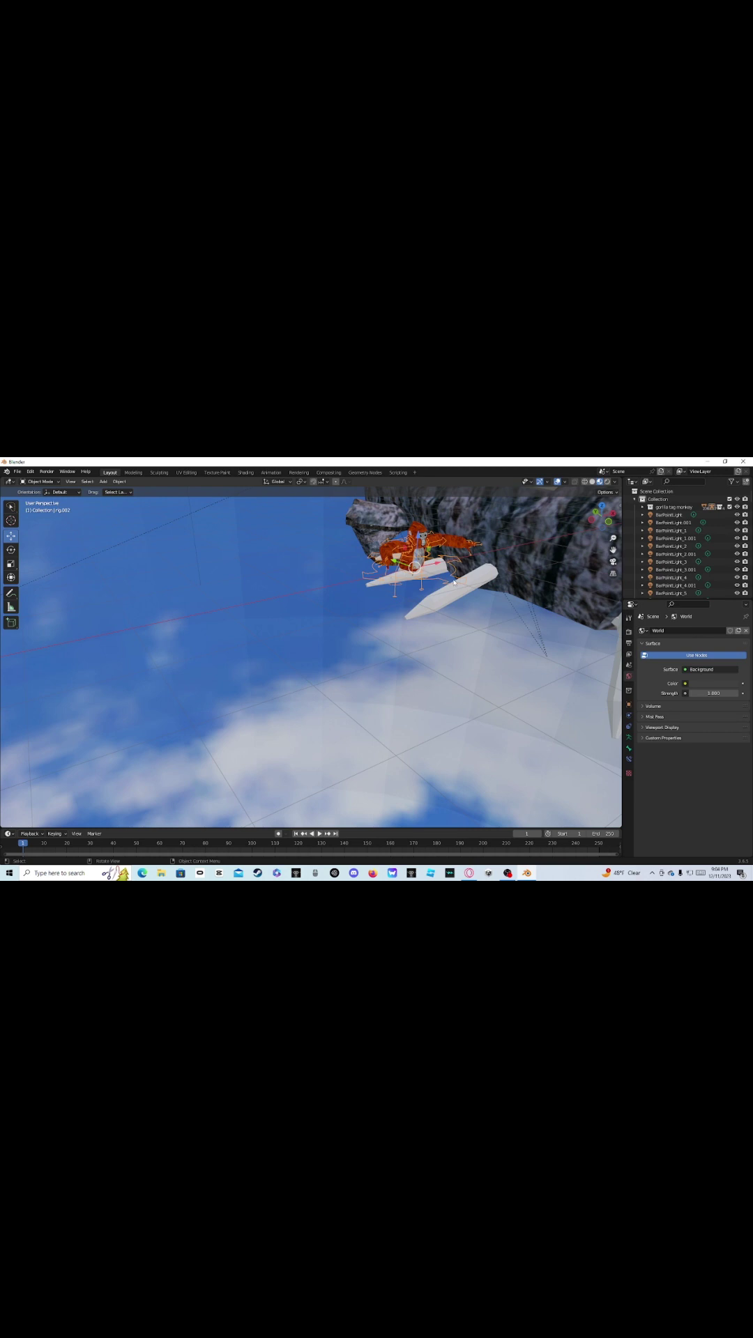
# - Try shifting the gorilla rig sideways past the white spikes, and undo the shift
pyautogui.moveTo(411, 565); pyautogui.dragTo(354, 541)
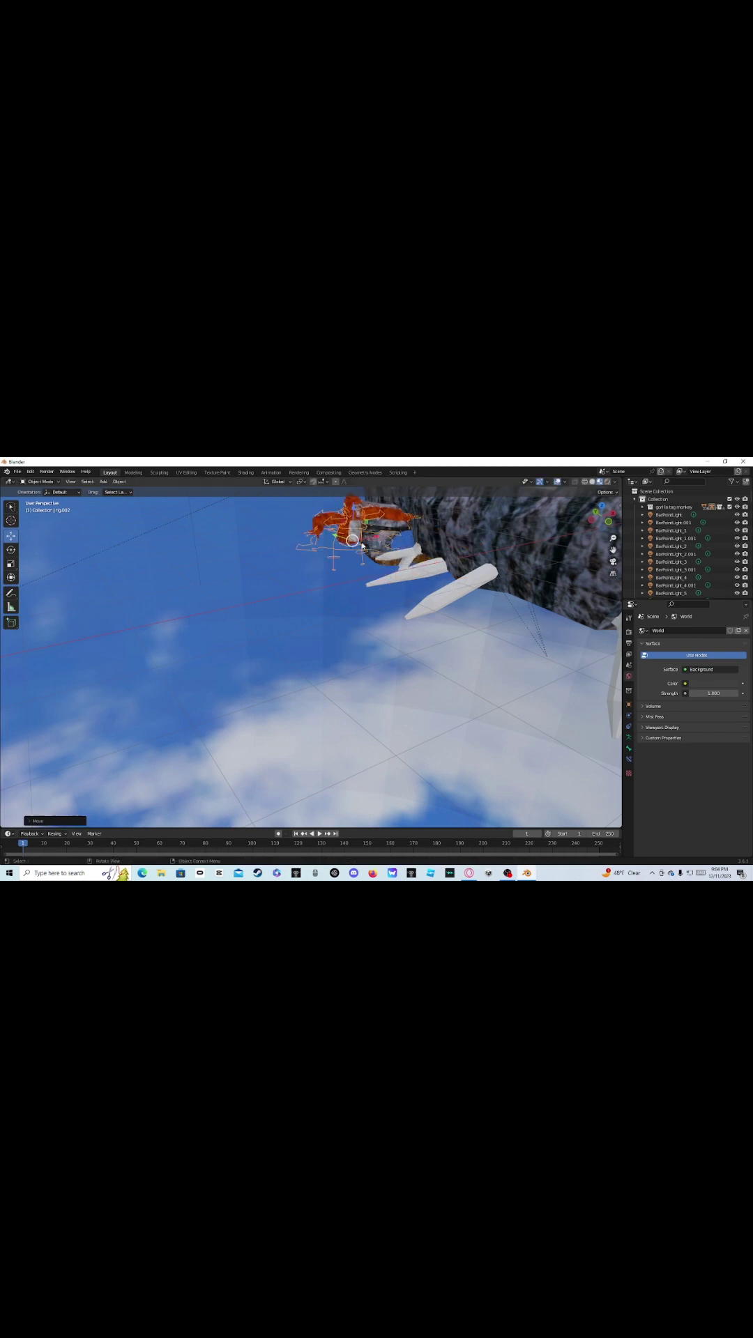
pyautogui.moveTo(354, 541); pyautogui.dragTo(235, 731, button='middle')
pyautogui.hotkey('ctrl', 'z')
# - Move the gorilla rig a long way along the Y axis, past the rock wall with the white spikes
pyautogui.scroll(-7, 374, 597)
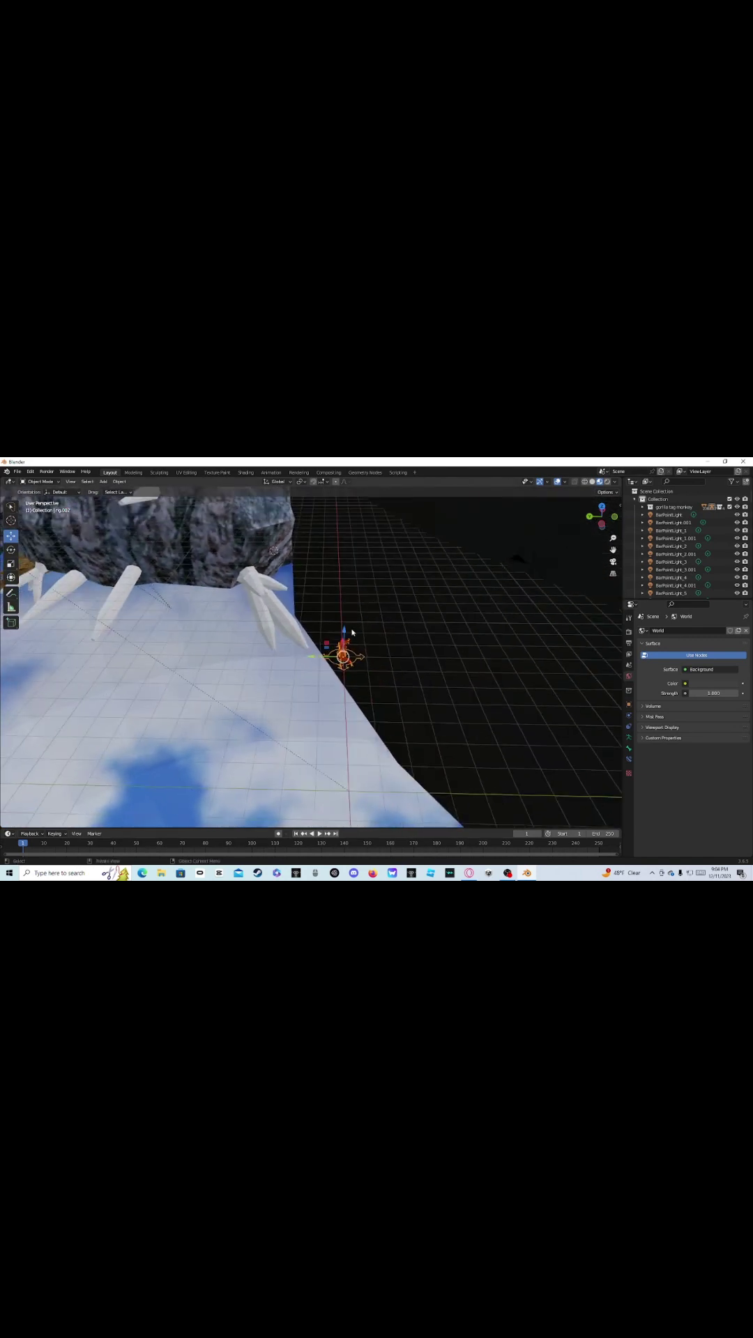
pyautogui.moveTo(315, 659); pyautogui.dragTo(25, 644)
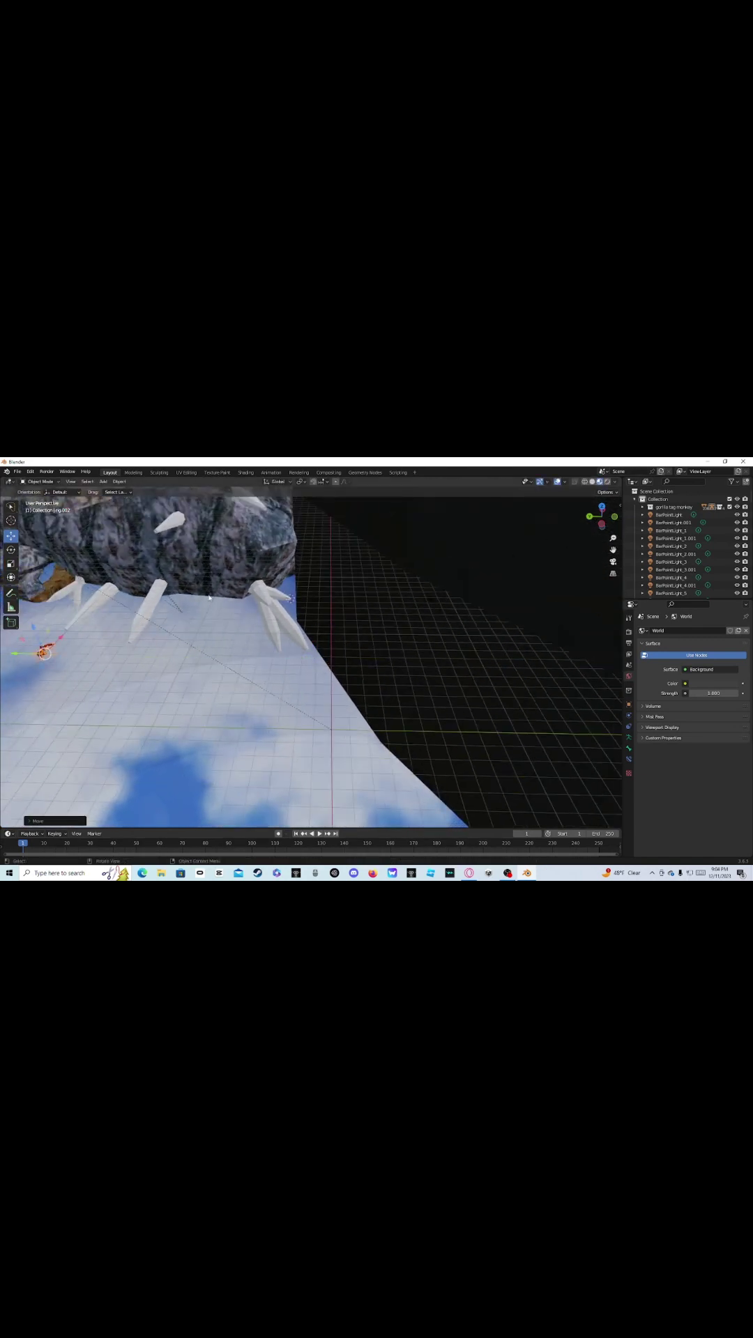
pyautogui.moveTo(25, 644); pyautogui.dragTo(112, 628, button='middle')
pyautogui.keyDown('ctrl'); pyautogui.moveTo(473, 712); pyautogui.dragTo(6, 686); pyautogui.keyUp('ctrl')
# - Move the gorilla rig along the X axis across the open sky area to the dark rocks
pyautogui.moveTo(306, 624); pyautogui.dragTo(450, 593, button='middle')
pyautogui.moveTo(358, 667); pyautogui.dragTo(404, 669, button='middle')
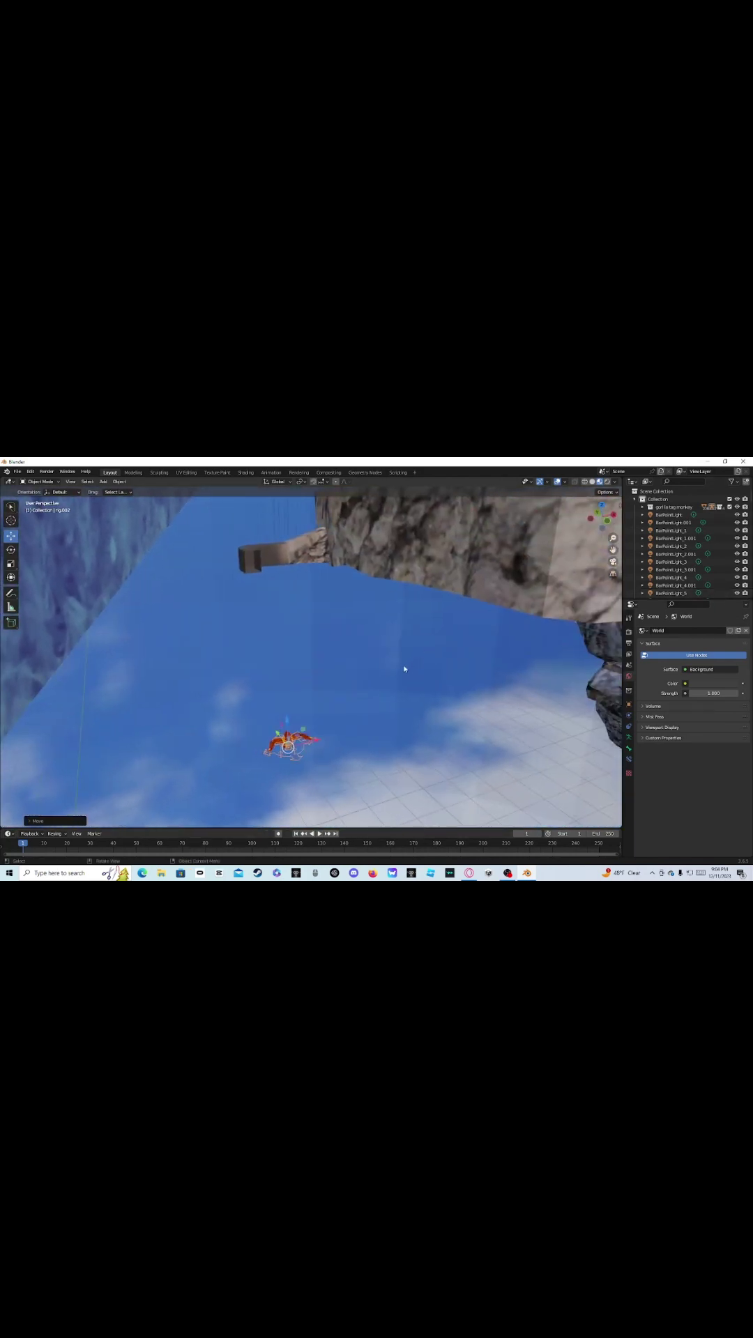
pyautogui.keyDown('shift'); pyautogui.moveTo(318, 744); pyautogui.dragTo(659, 629); pyautogui.keyUp('shift')
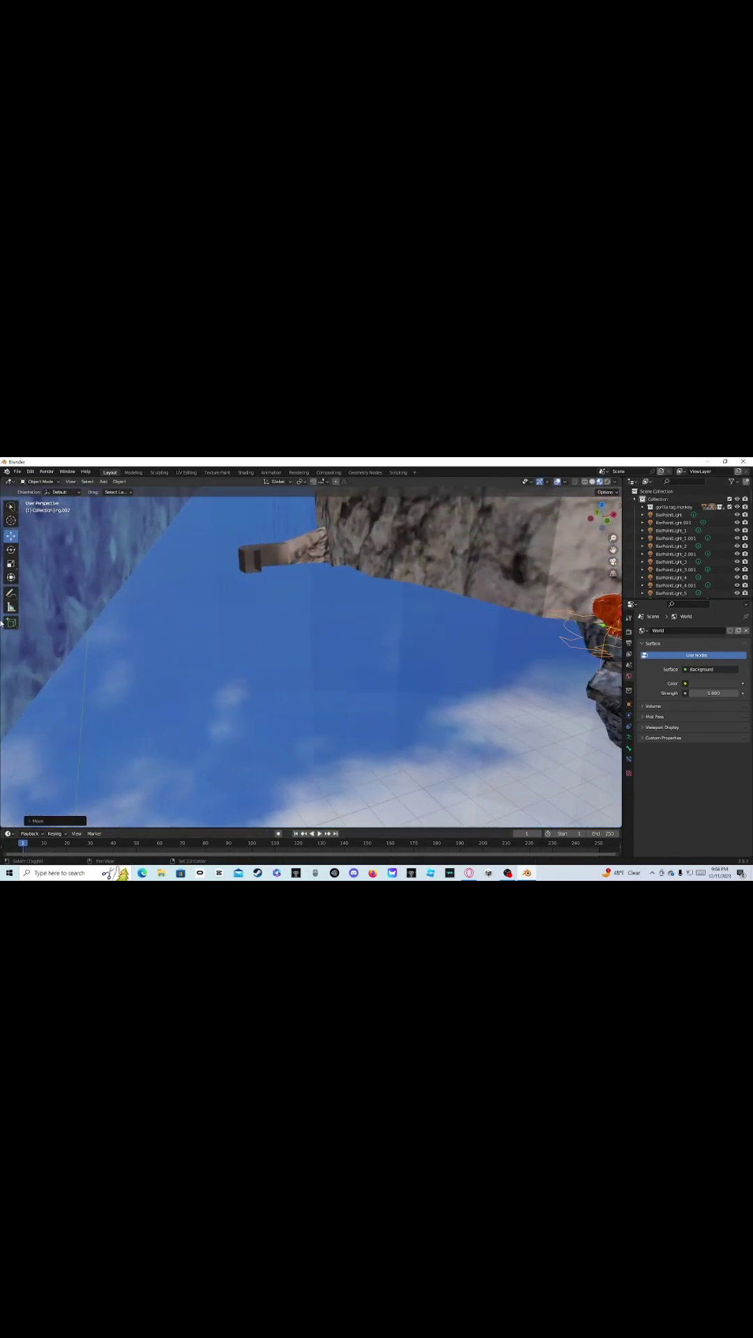
# - Move the gorilla rig from the dark rocks across the open sky area toward the forest part of the map
pyautogui.scroll(-5, 465, 584)
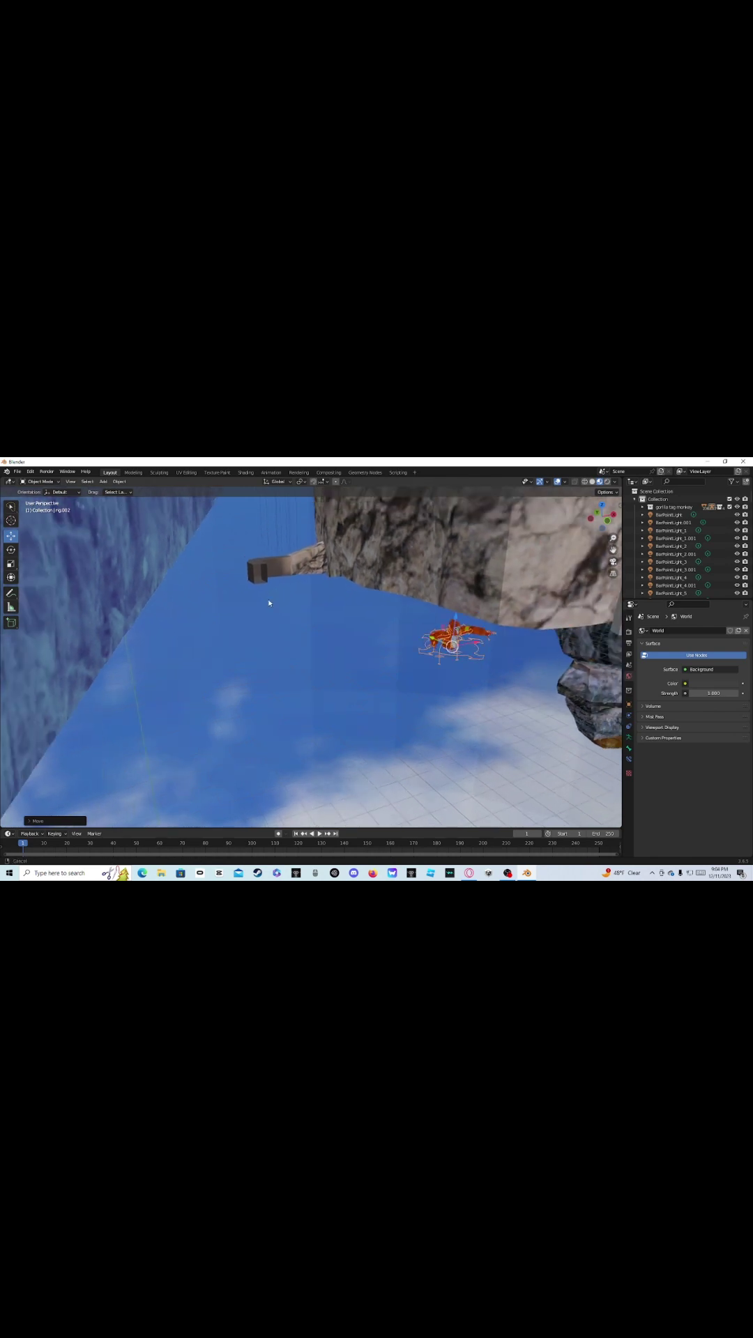
pyautogui.keyDown('shift'); pyautogui.moveTo(379, 597); pyautogui.dragTo(359, 606, button='middle'); pyautogui.keyUp('shift')
pyautogui.moveTo(356, 621); pyautogui.dragTo(98, 619)
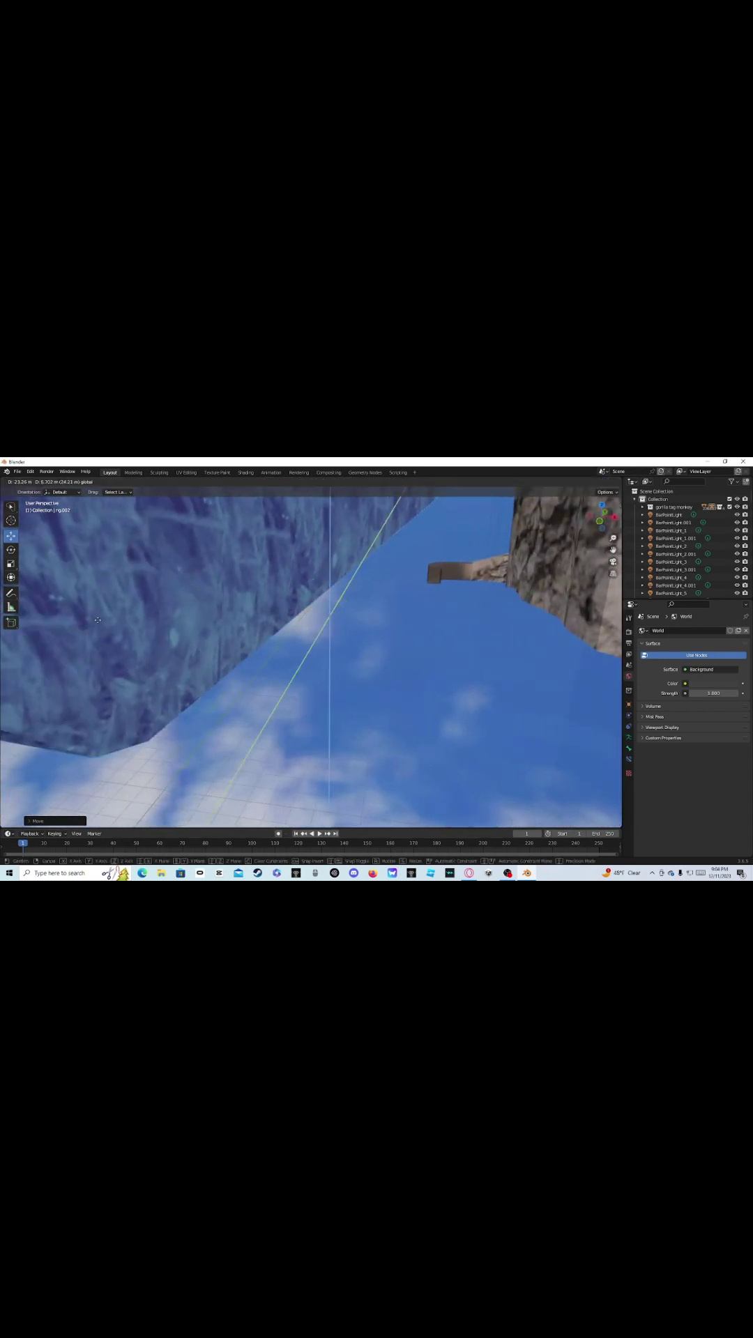
pyautogui.moveTo(595, 617); pyautogui.dragTo(2, 587)
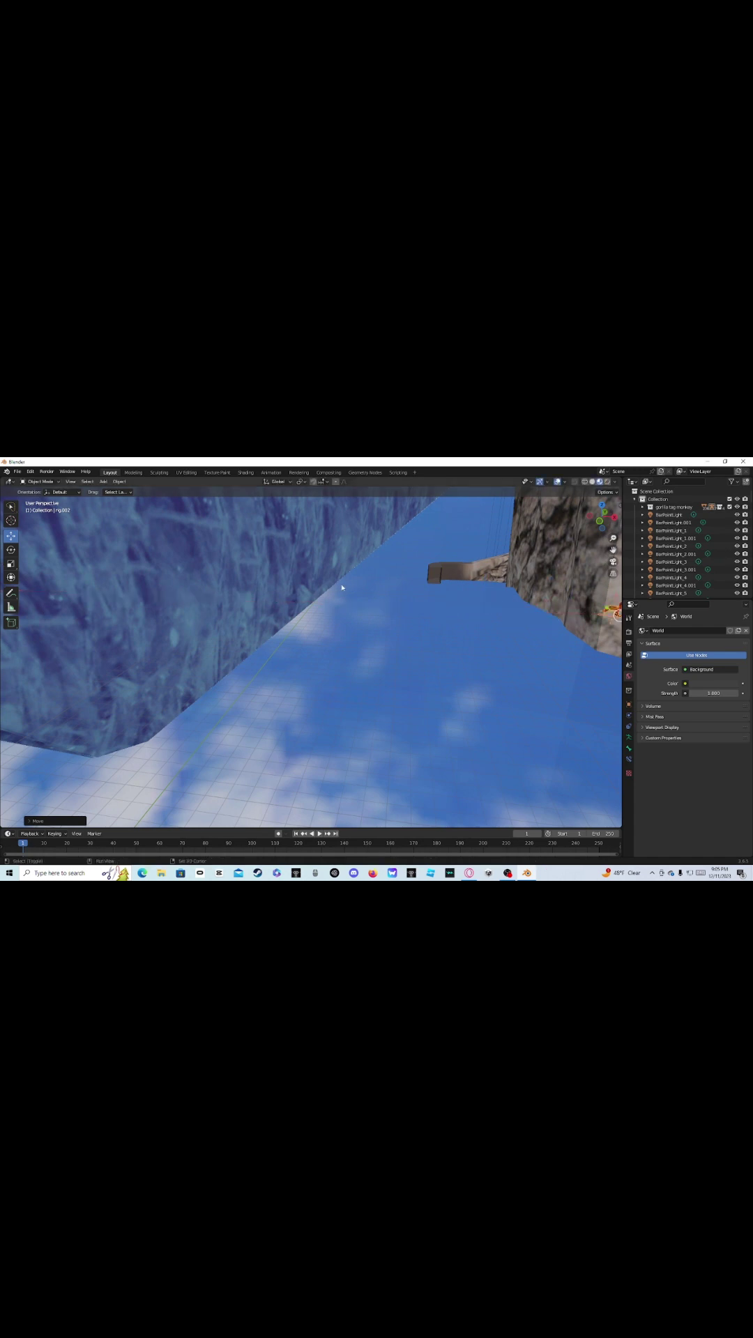
pyautogui.moveTo(341, 588); pyautogui.dragTo(147, 624, button='middle')
pyautogui.moveTo(123, 601); pyautogui.dragTo(42, 639)
# - Move the gorilla rig along the Y axis in the forest, near the trees by the rock wall
pyautogui.moveTo(42, 639); pyautogui.dragTo(286, 633, button='middle')
pyautogui.scroll(2, 313, 626)
pyautogui.keyDown('shift'); pyautogui.moveTo(486, 644); pyautogui.dragTo(27, 606, button='middle'); pyautogui.keyUp('shift')
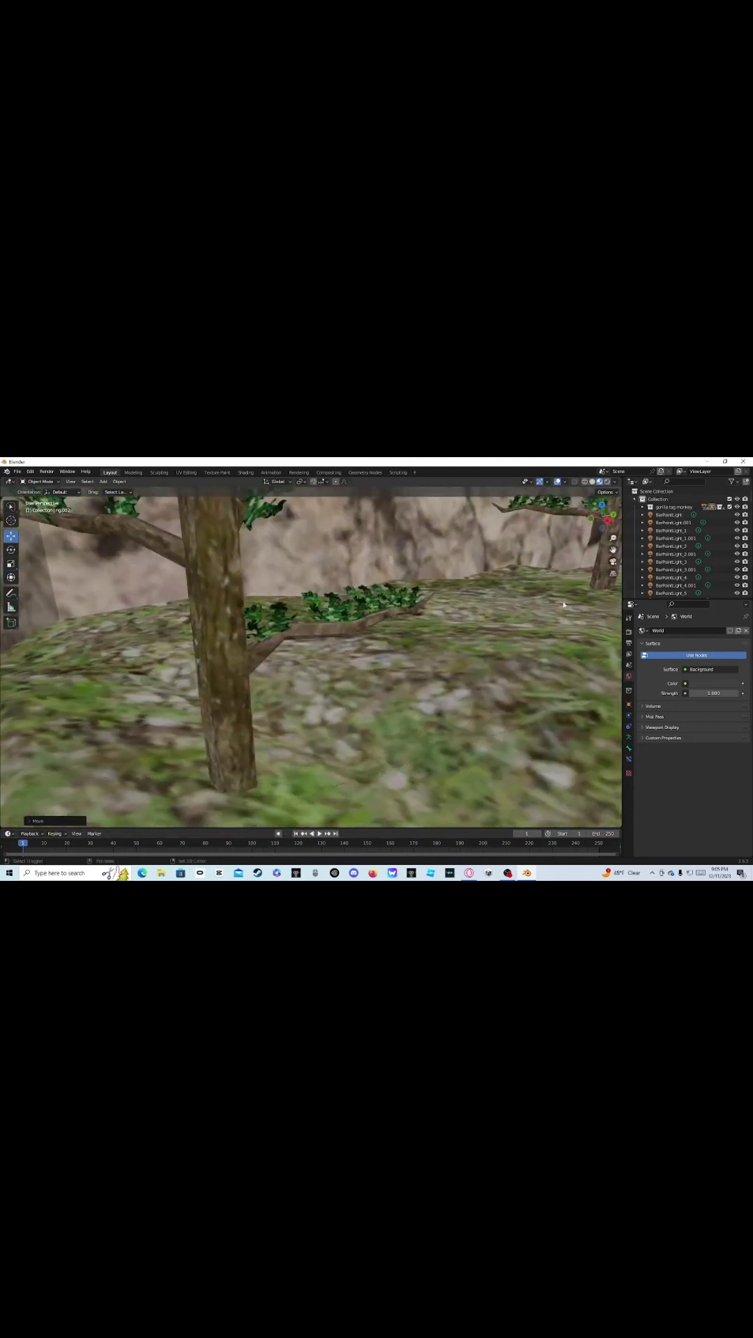
pyautogui.keyDown('shift'); pyautogui.moveTo(405, 612); pyautogui.dragTo(163, 578, button='middle'); pyautogui.keyUp('shift')
pyautogui.keyDown('shift'); pyautogui.moveTo(70, 578); pyautogui.dragTo(0, 570, button='middle'); pyautogui.keyUp('shift')
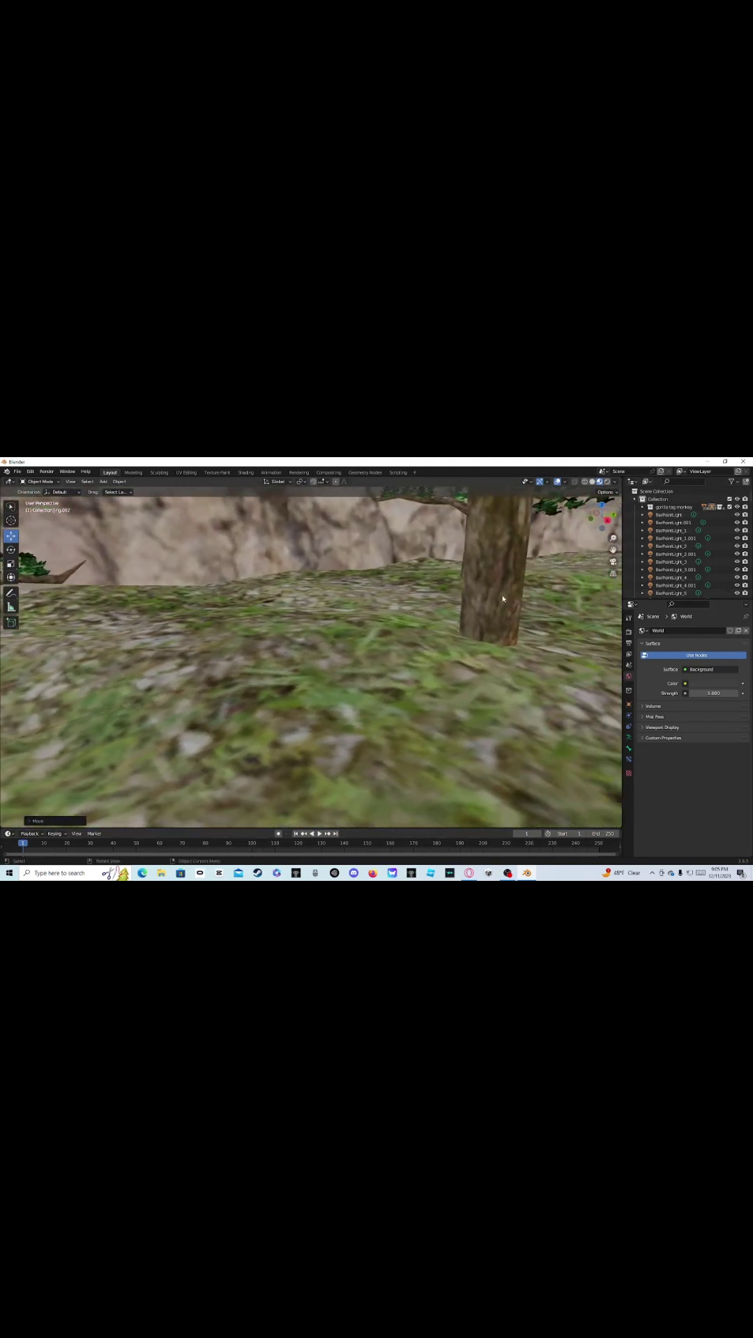
pyautogui.moveTo(503, 597); pyautogui.dragTo(331, 551, button='middle')
pyautogui.moveTo(278, 532); pyautogui.dragTo(258, 526, button='middle')
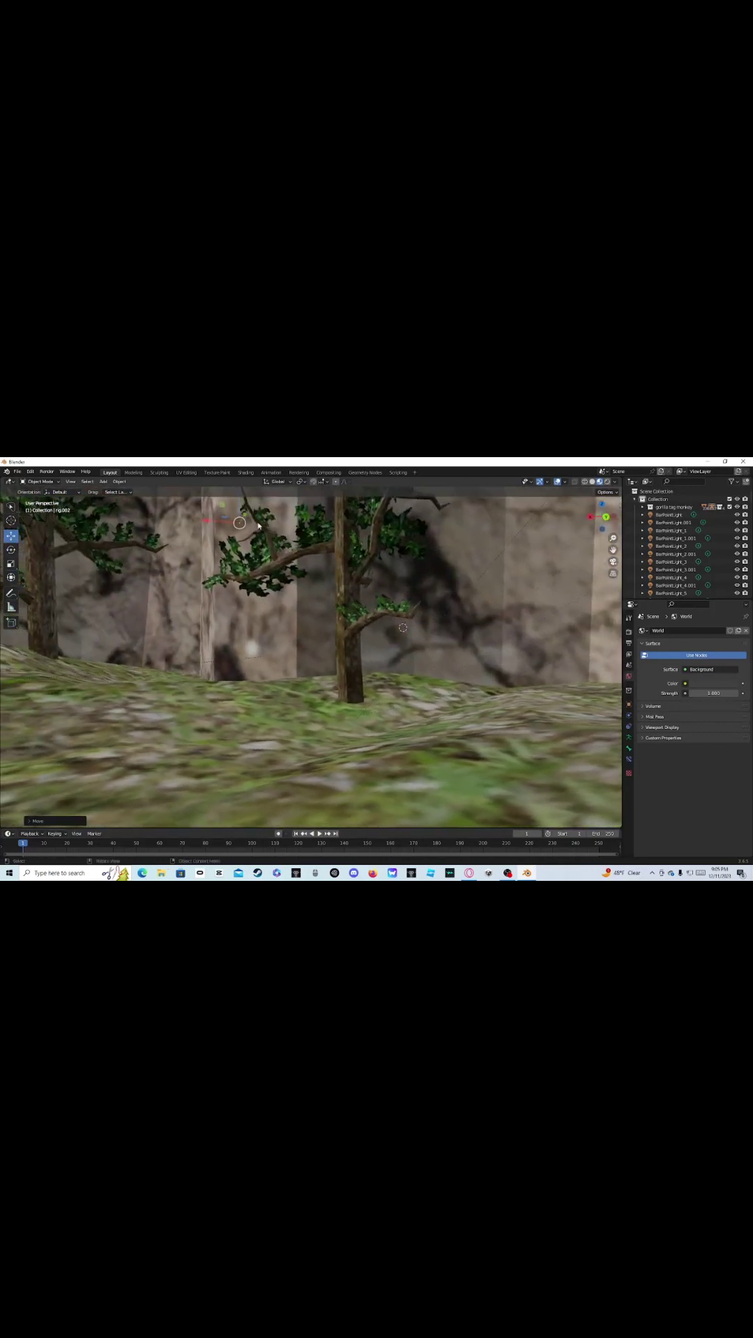
pyautogui.moveTo(244, 518); pyautogui.dragTo(265, 510)
pyautogui.moveTo(309, 503); pyautogui.dragTo(306, 484, button='middle')
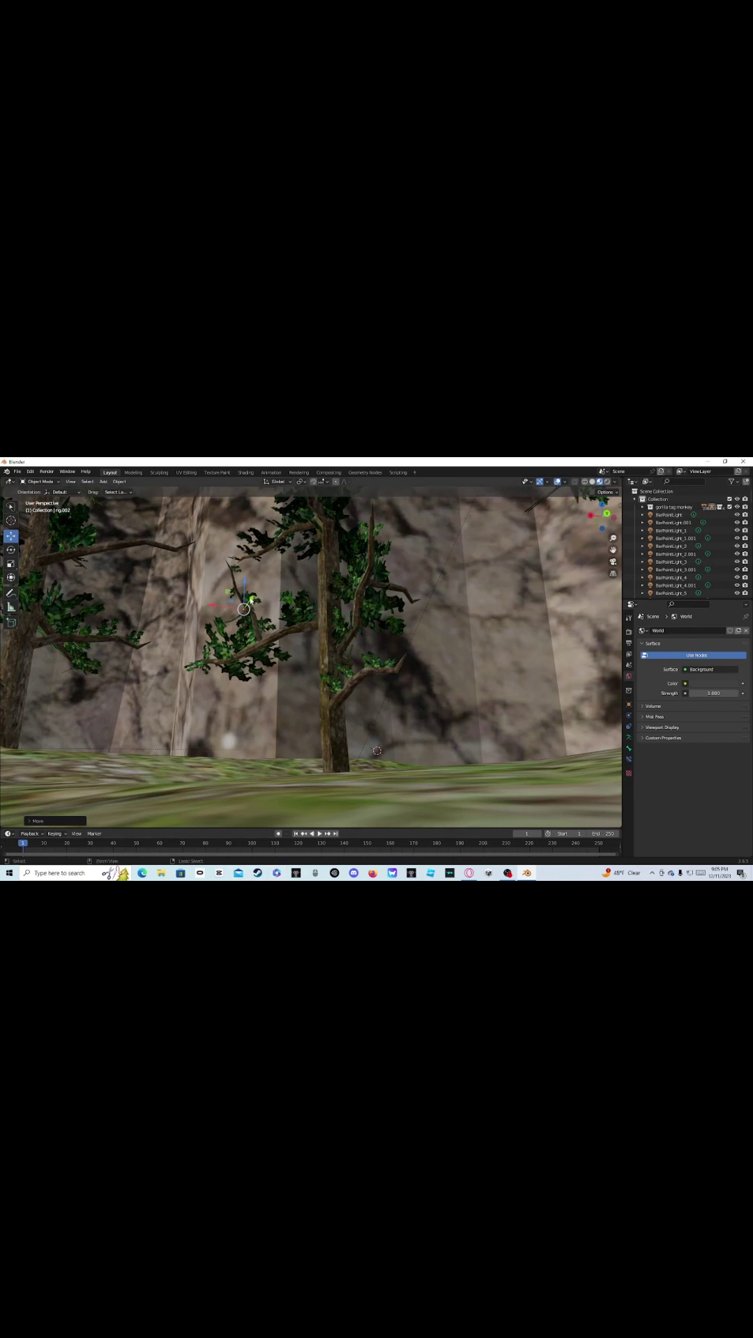
# - Move the gorilla rig farther along the Y axis, past the tree to the open area in front of the rock wall
pyautogui.moveTo(251, 600); pyautogui.dragTo(335, 573)
pyautogui.click(306, 520)
pyautogui.moveTo(306, 508); pyautogui.dragTo(466, 675)
pyautogui.moveTo(465, 675); pyautogui.dragTo(407, 604, button='middle')
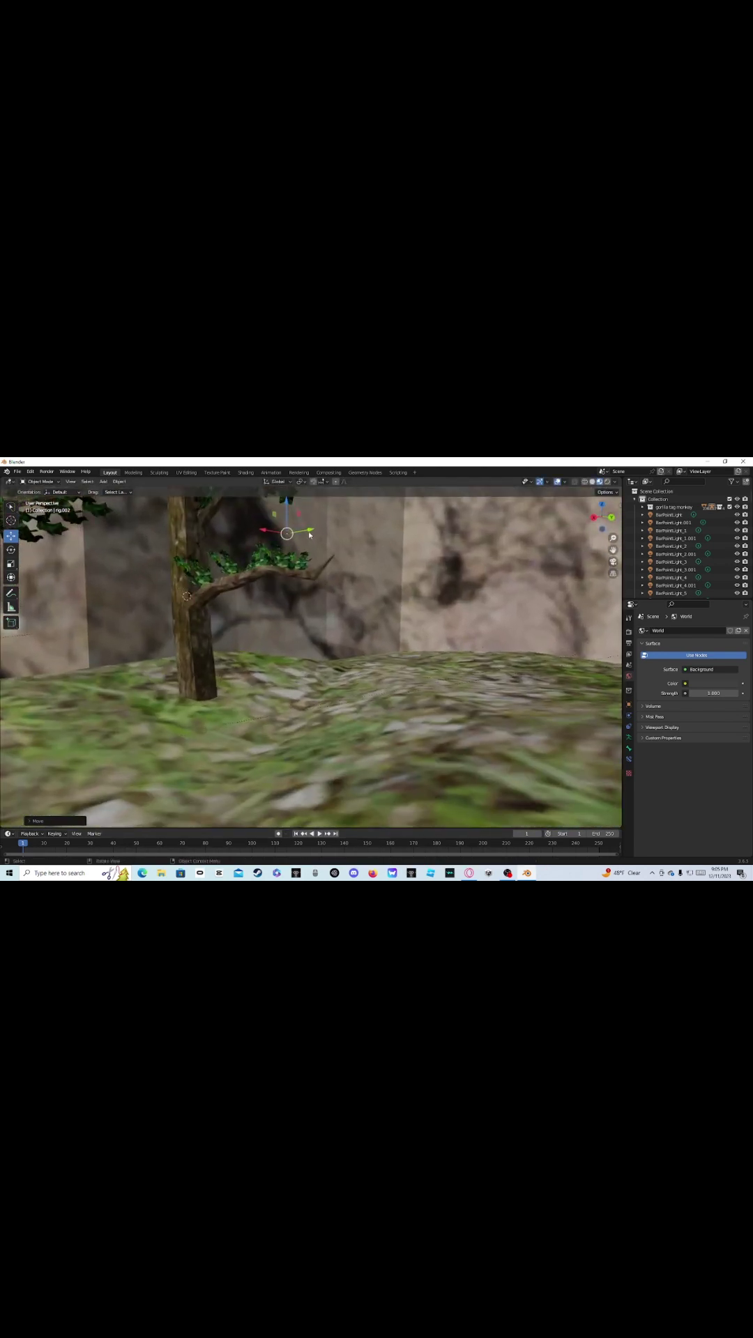
pyautogui.moveTo(309, 534); pyautogui.dragTo(447, 565)
pyautogui.moveTo(522, 581); pyautogui.dragTo(516, 579)
pyautogui.moveTo(516, 578); pyautogui.dragTo(518, 569, button='middle')
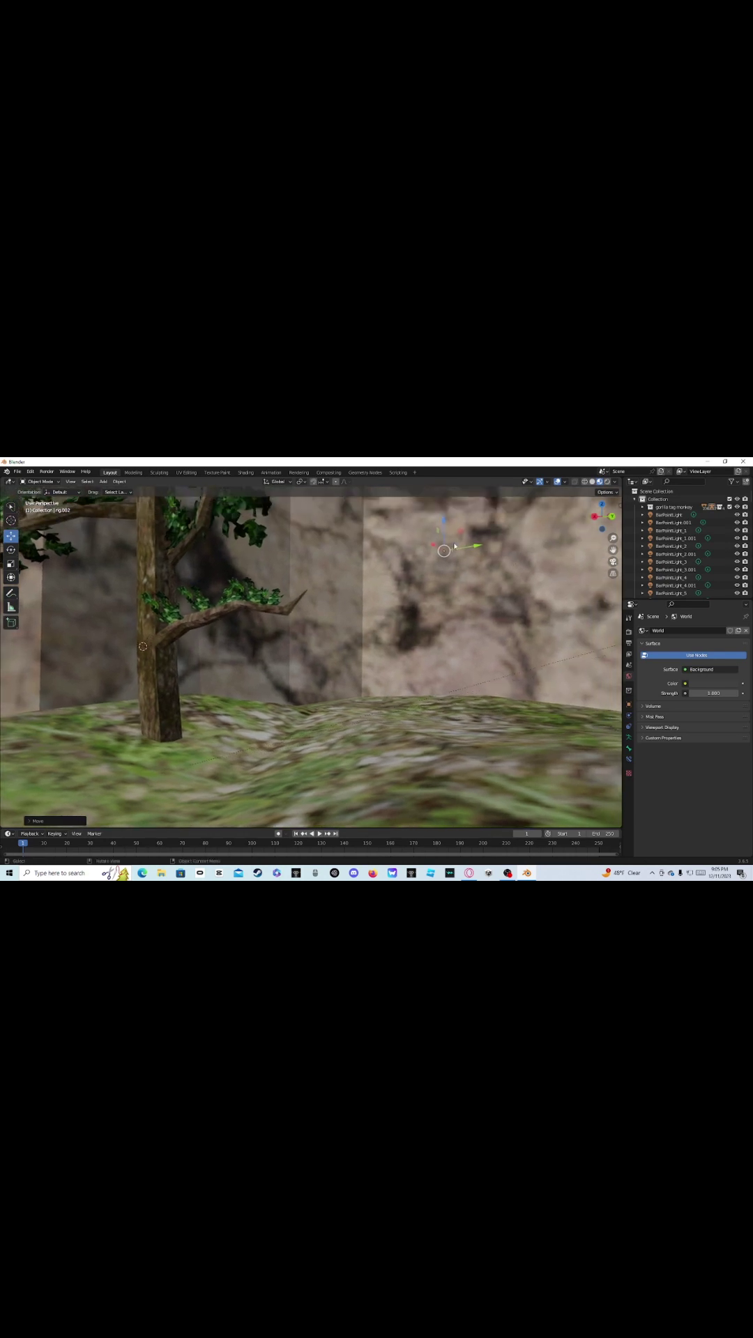
# - Shift the gorilla rig along the X axis beside the tree and lower it along Z onto the grassy hill
pyautogui.moveTo(438, 550); pyautogui.dragTo(348, 495)
pyautogui.moveTo(415, 783)
pyautogui.mouseDown(button='middle')
pyautogui.moveTo(422, 730)
pyautogui.moveTo(409, 753)
pyautogui.moveTo(414, 763)
pyautogui.mouseUp(button='middle')
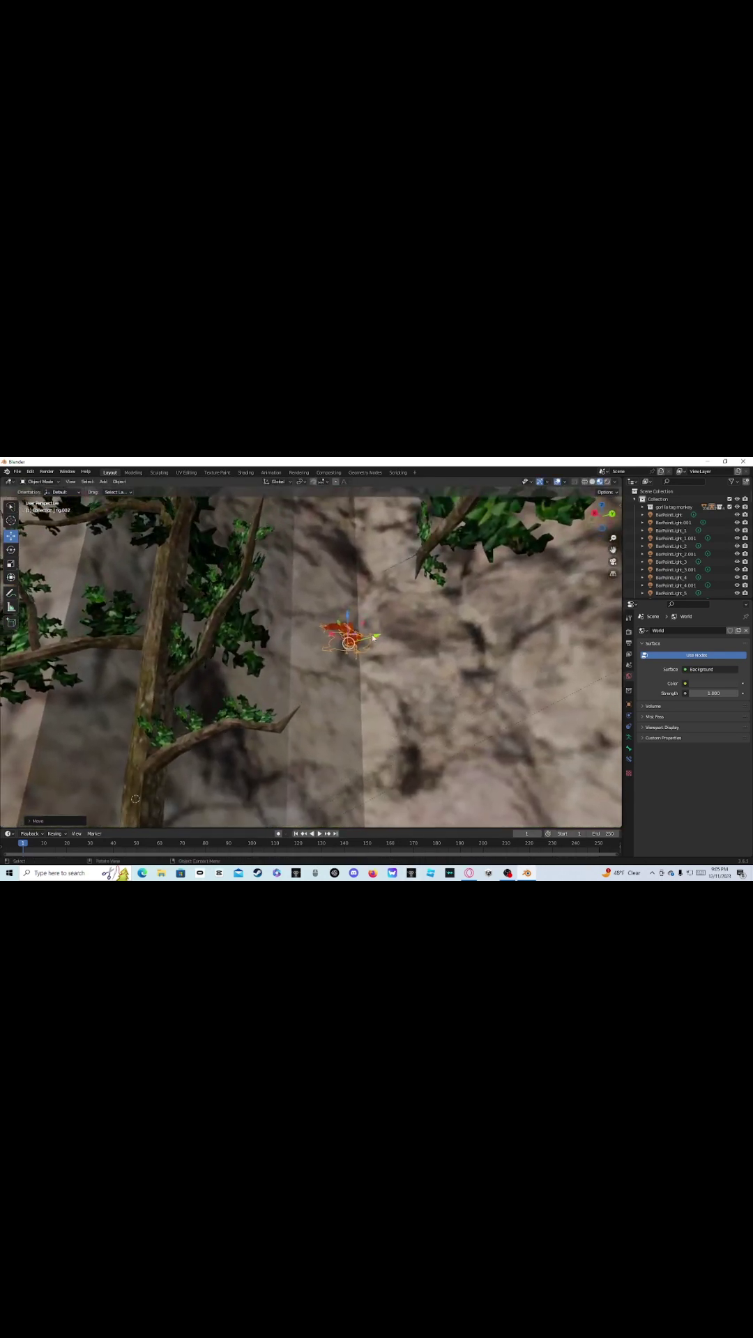
pyautogui.moveTo(347, 625); pyautogui.dragTo(347, 794)
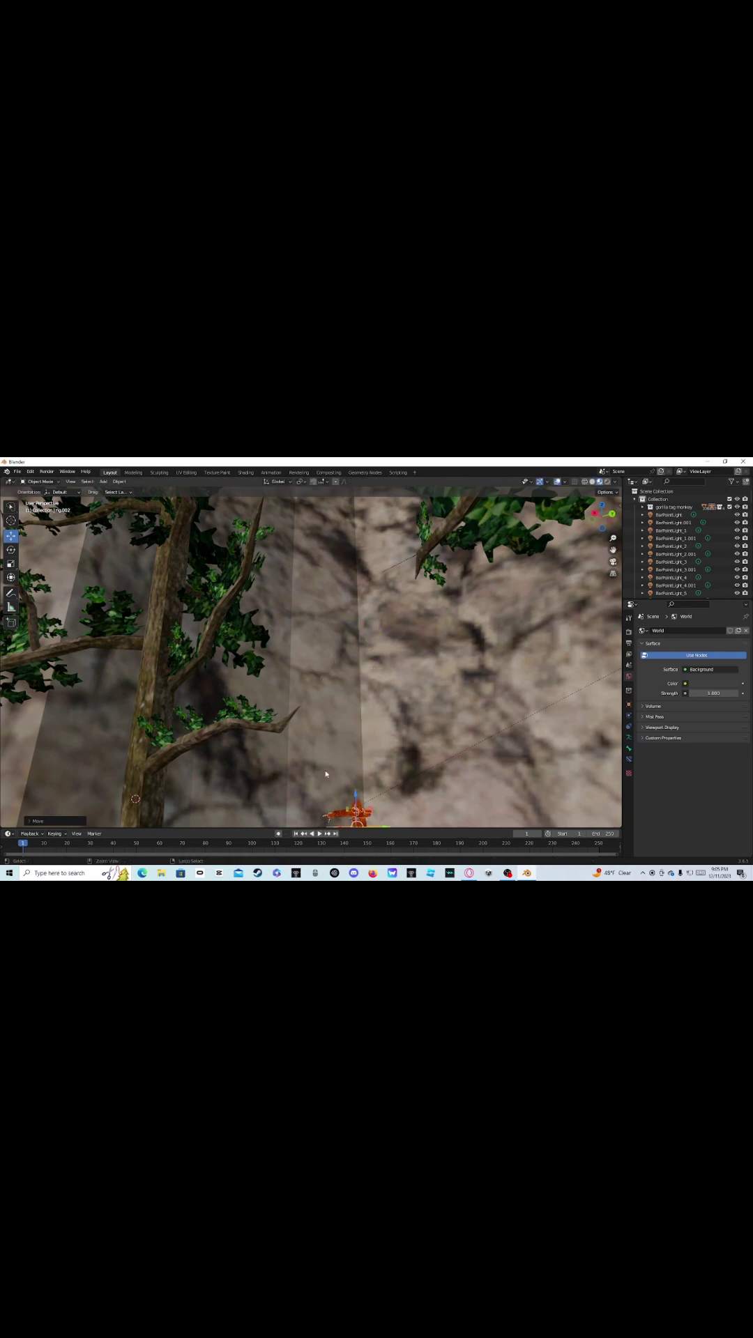
pyautogui.moveTo(361, 756); pyautogui.dragTo(350, 685, button='middle')
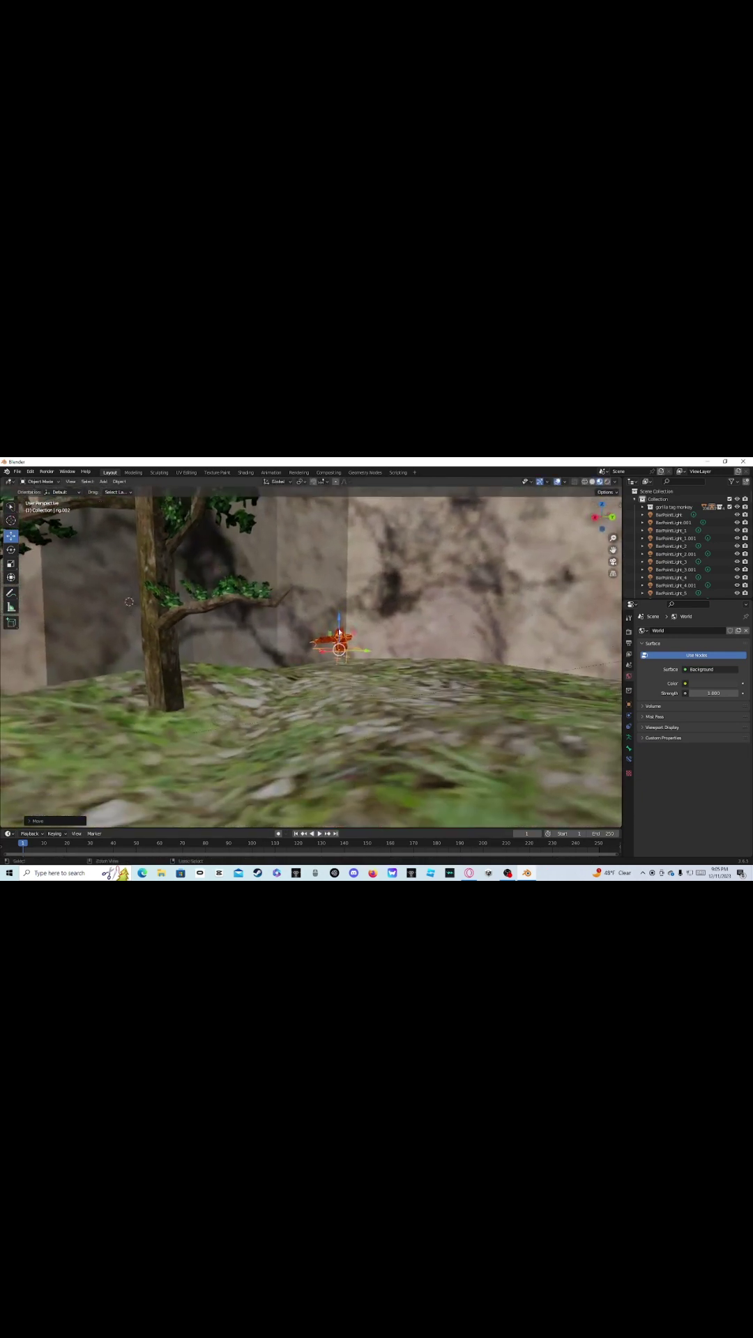
pyautogui.moveTo(339, 632); pyautogui.dragTo(341, 649)
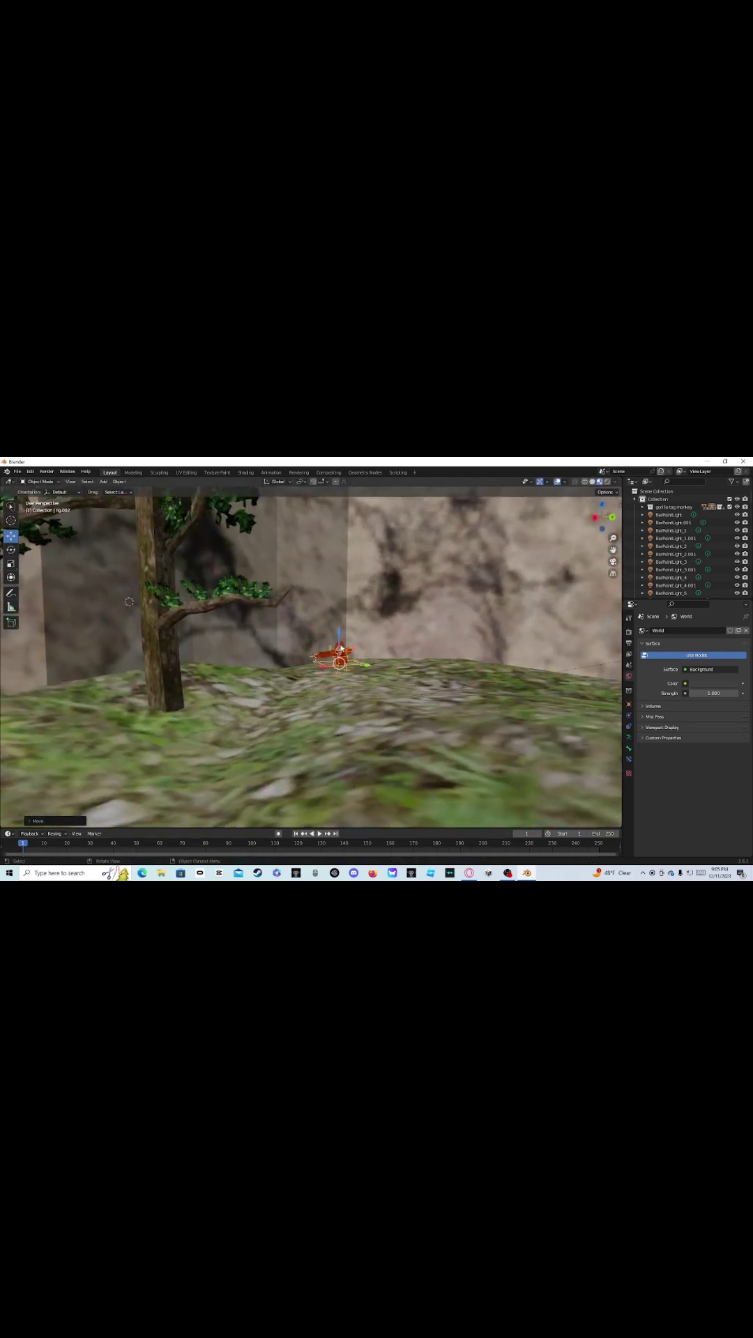
# - Rotate the gorilla rig about half a turn around the Z axis so it faces away from the rock wall
pyautogui.moveTo(394, 651); pyautogui.dragTo(209, 718, button='middle')
pyautogui.moveTo(281, 678); pyautogui.dragTo(341, 706, button='middle')
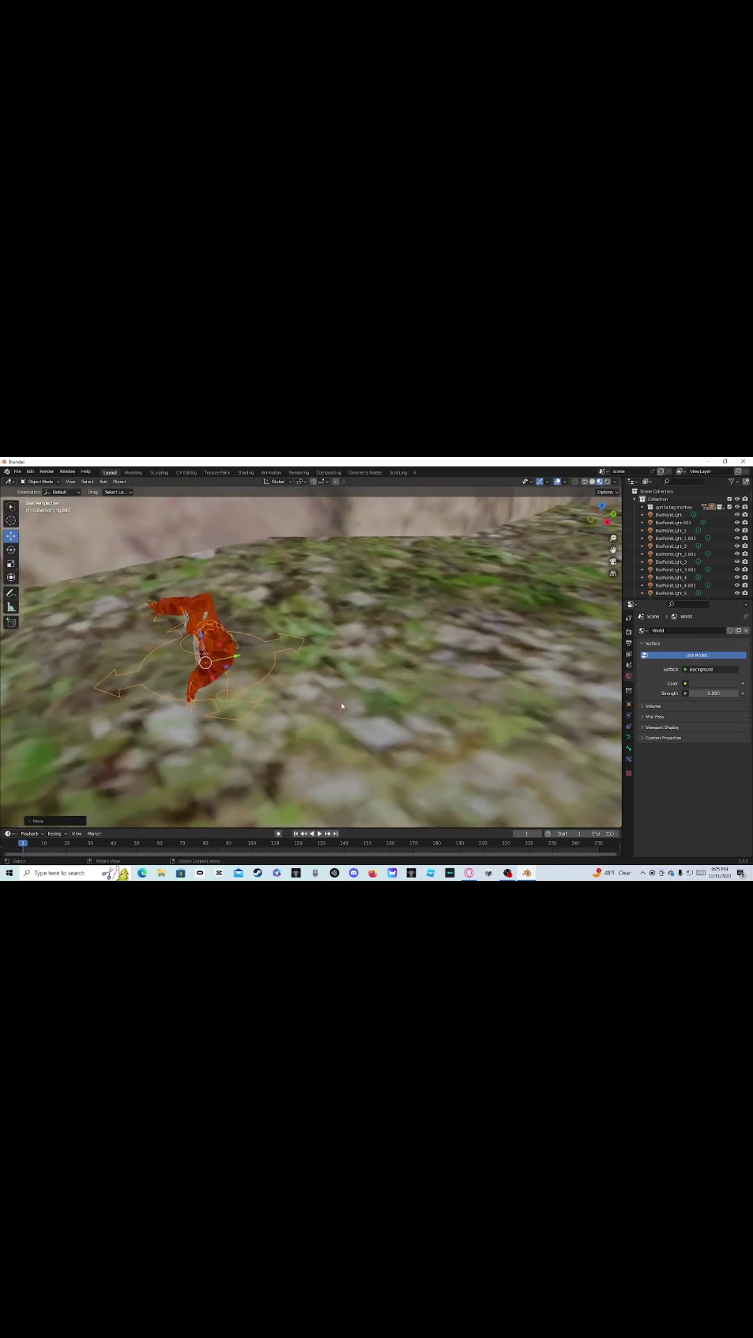
pyautogui.moveTo(161, 664); pyautogui.dragTo(117, 663, button='middle')
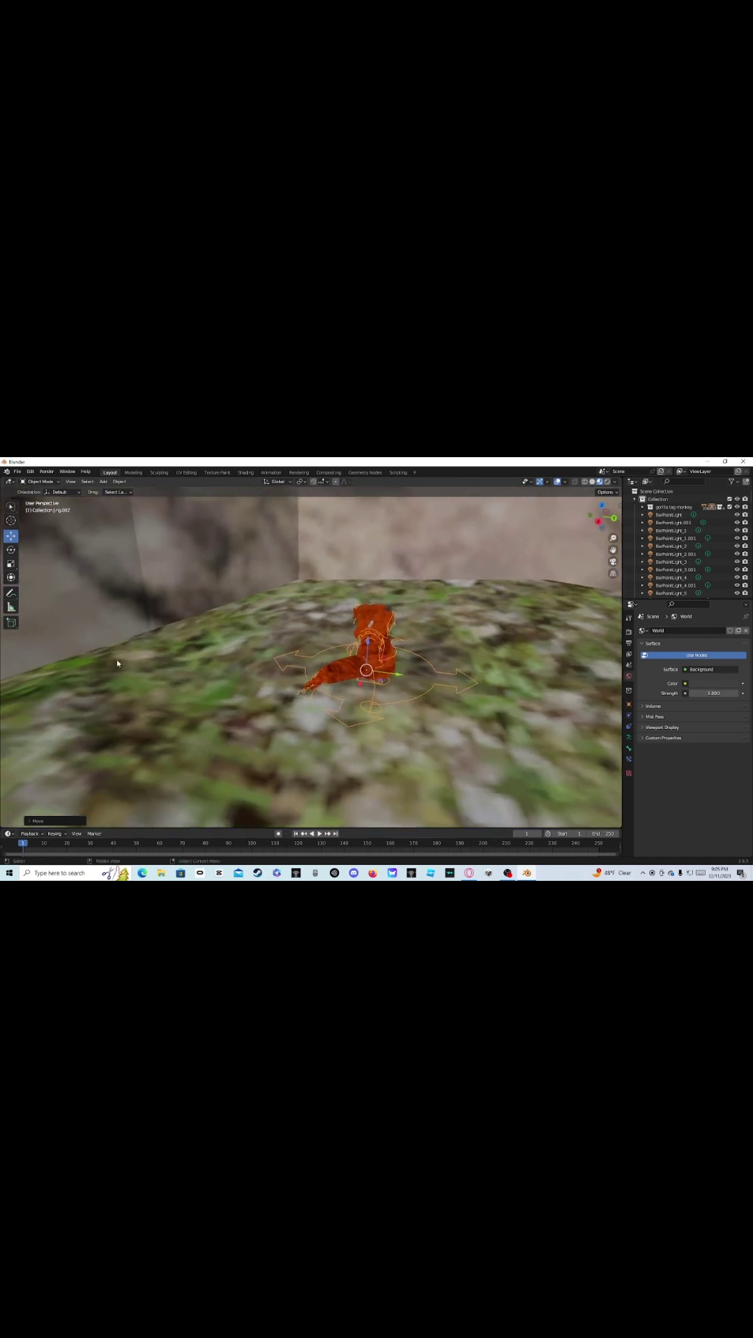
pyautogui.moveTo(241, 652); pyautogui.dragTo(220, 568, button='middle')
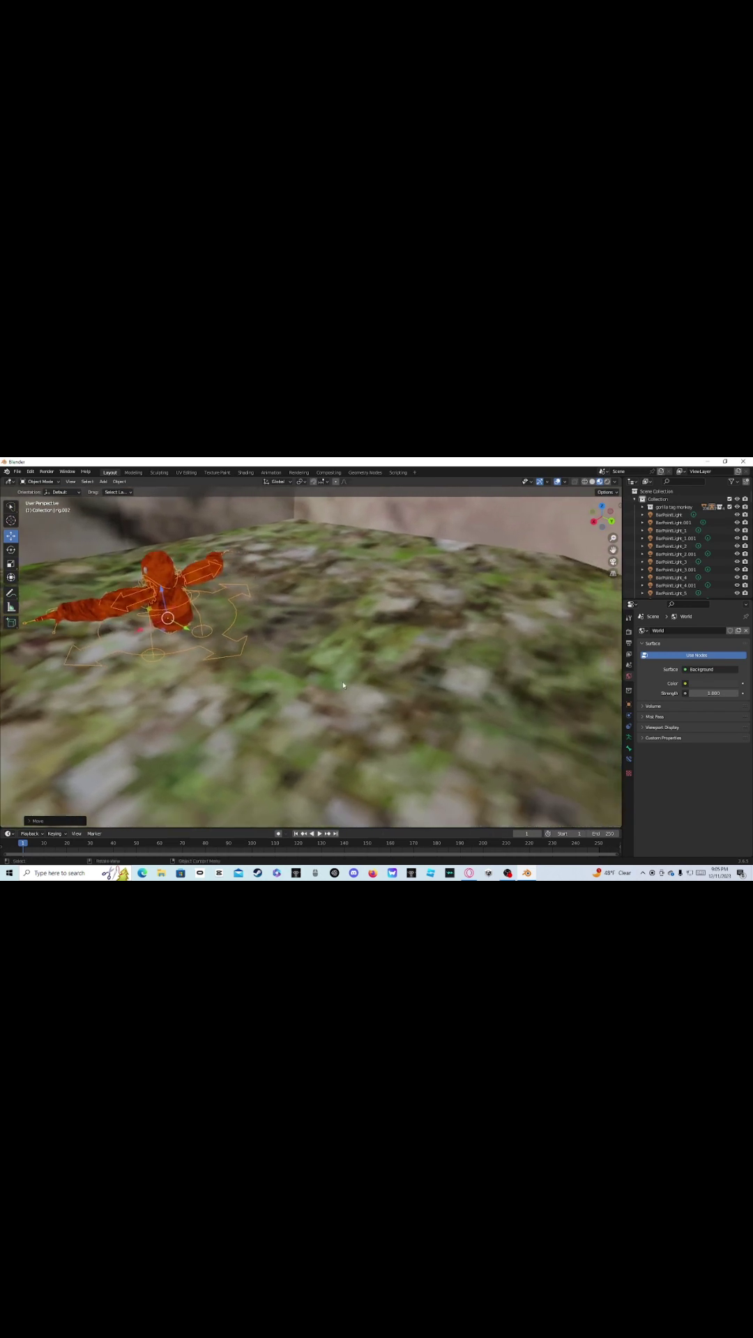
pyautogui.moveTo(343, 685); pyautogui.dragTo(218, 549, button='middle')
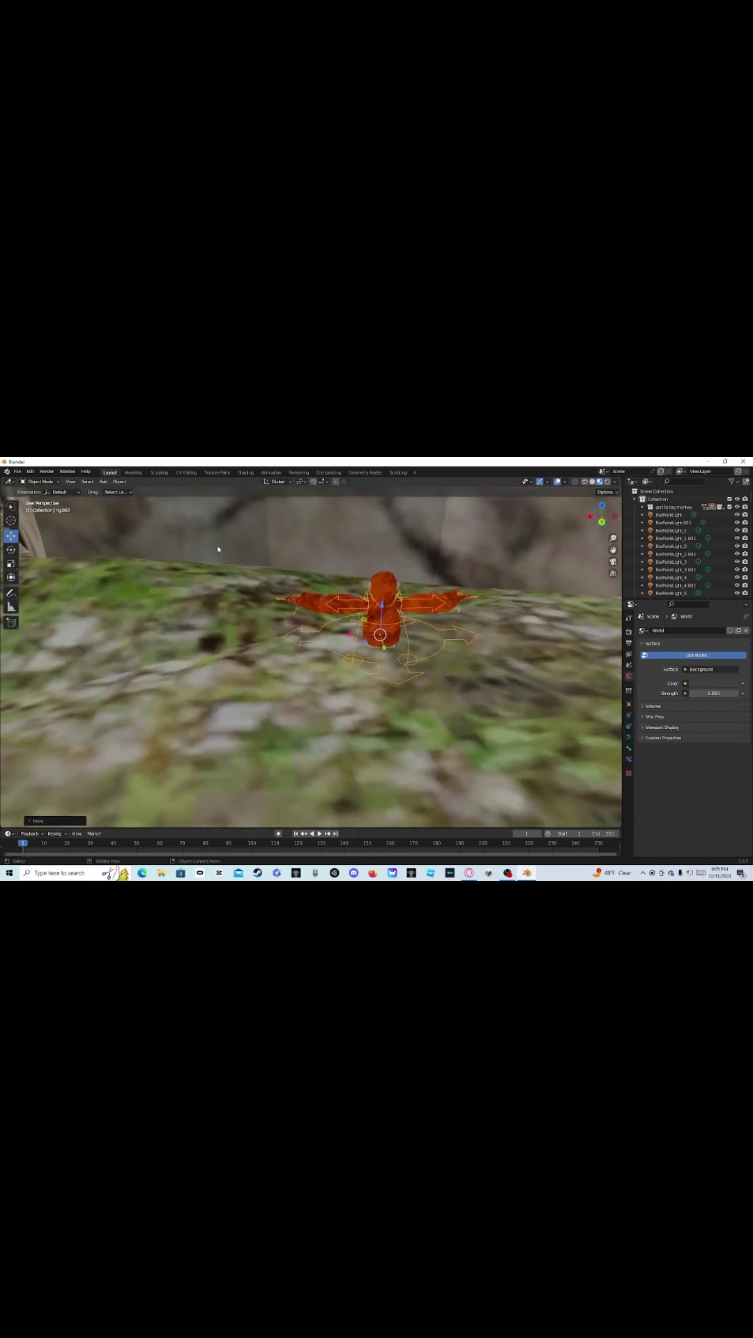
pyautogui.click(11, 549)
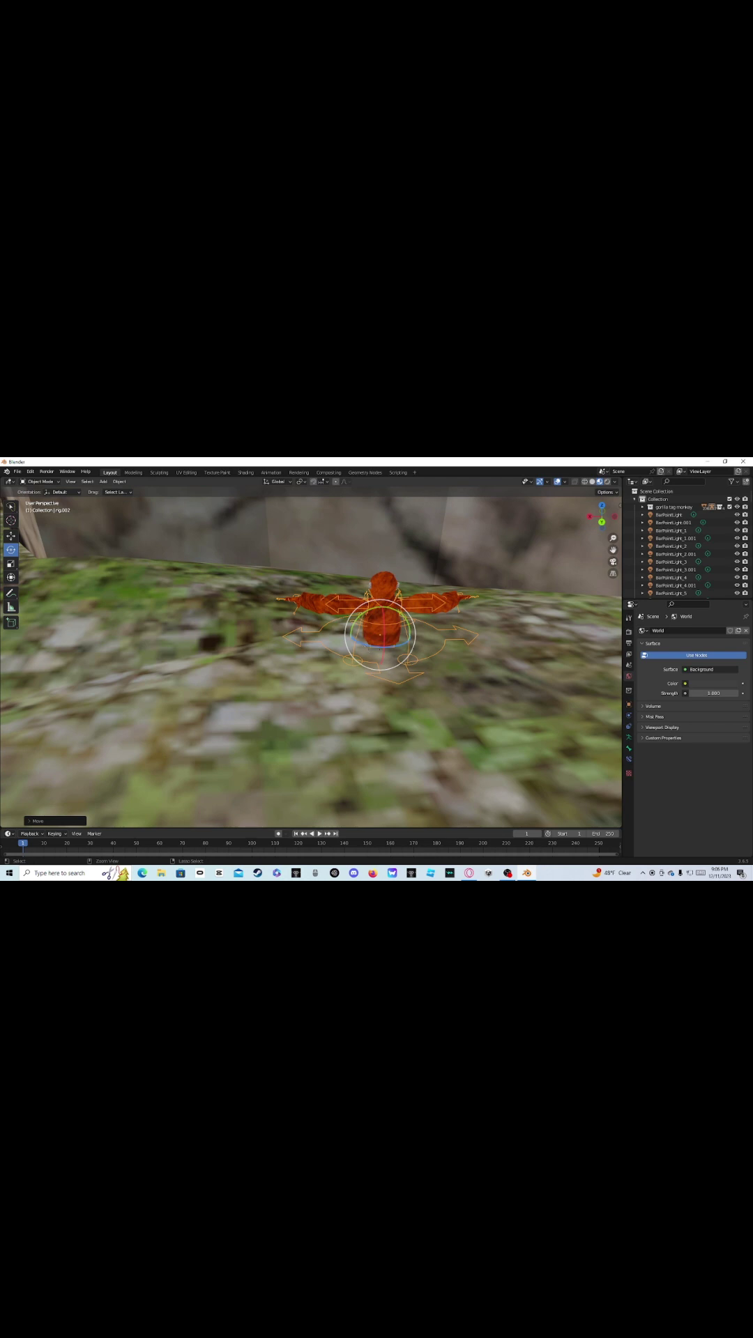
pyautogui.moveTo(370, 650); pyautogui.dragTo(425, 652)
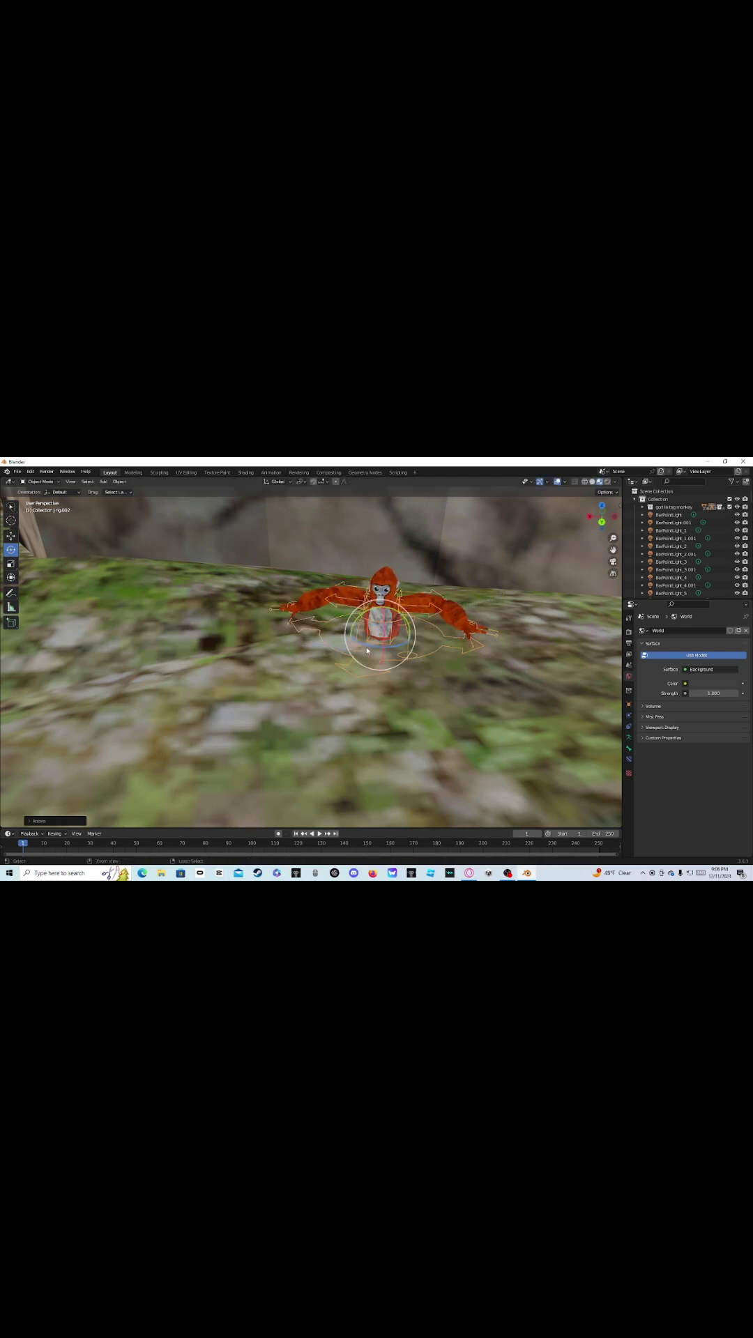
pyautogui.moveTo(370, 653)
pyautogui.mouseDown()
pyautogui.moveTo(352, 629)
pyautogui.moveTo(385, 650)
pyautogui.mouseUp()
pyautogui.hotkey('ctrl', 'z')
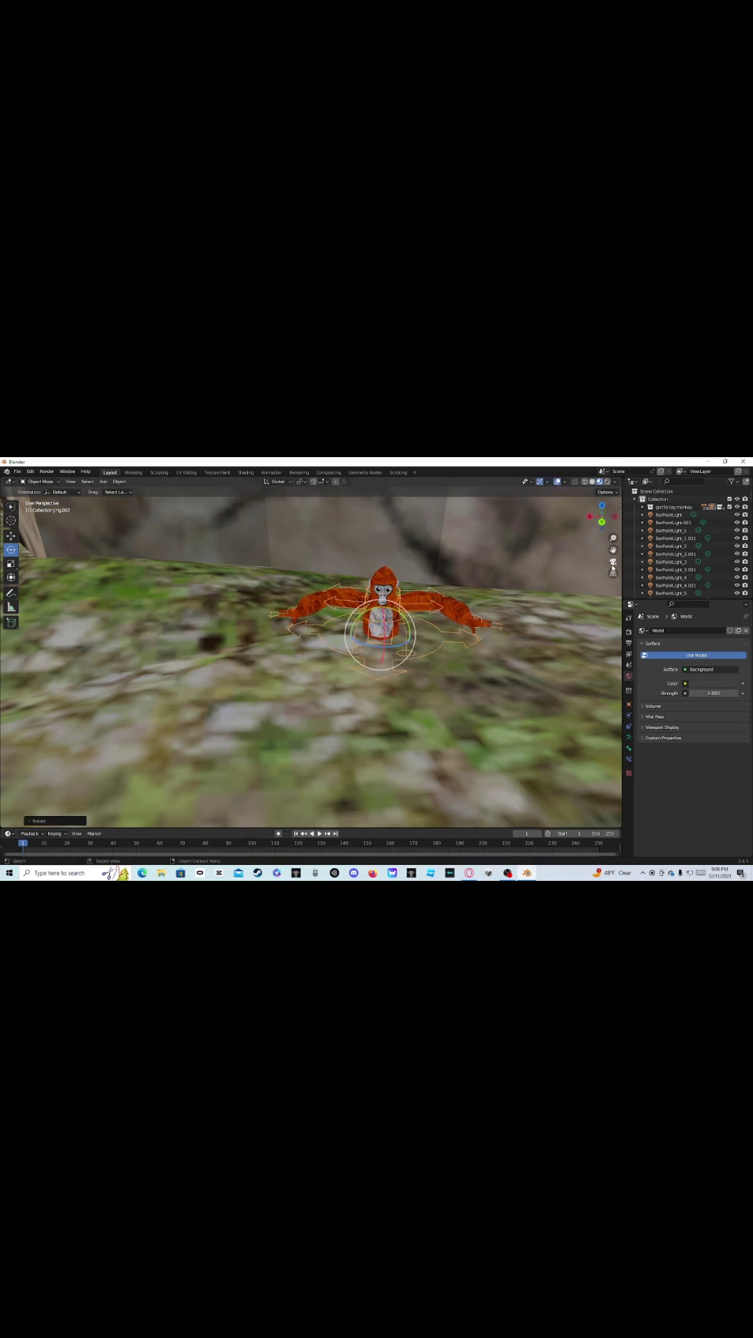
# - Frame the gorilla from the front in the camera view using the Camera to View lock, and turn the lock off
pyautogui.click(618, 506)
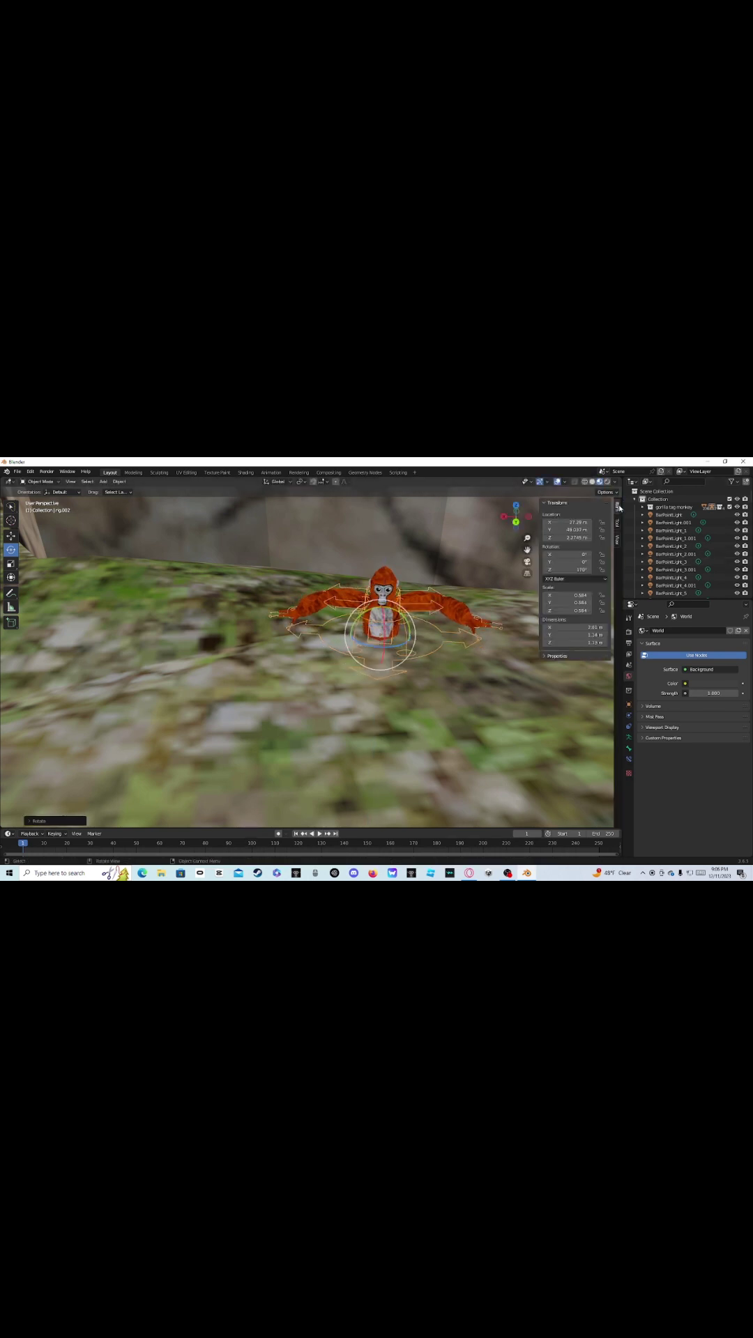
pyautogui.click(617, 541)
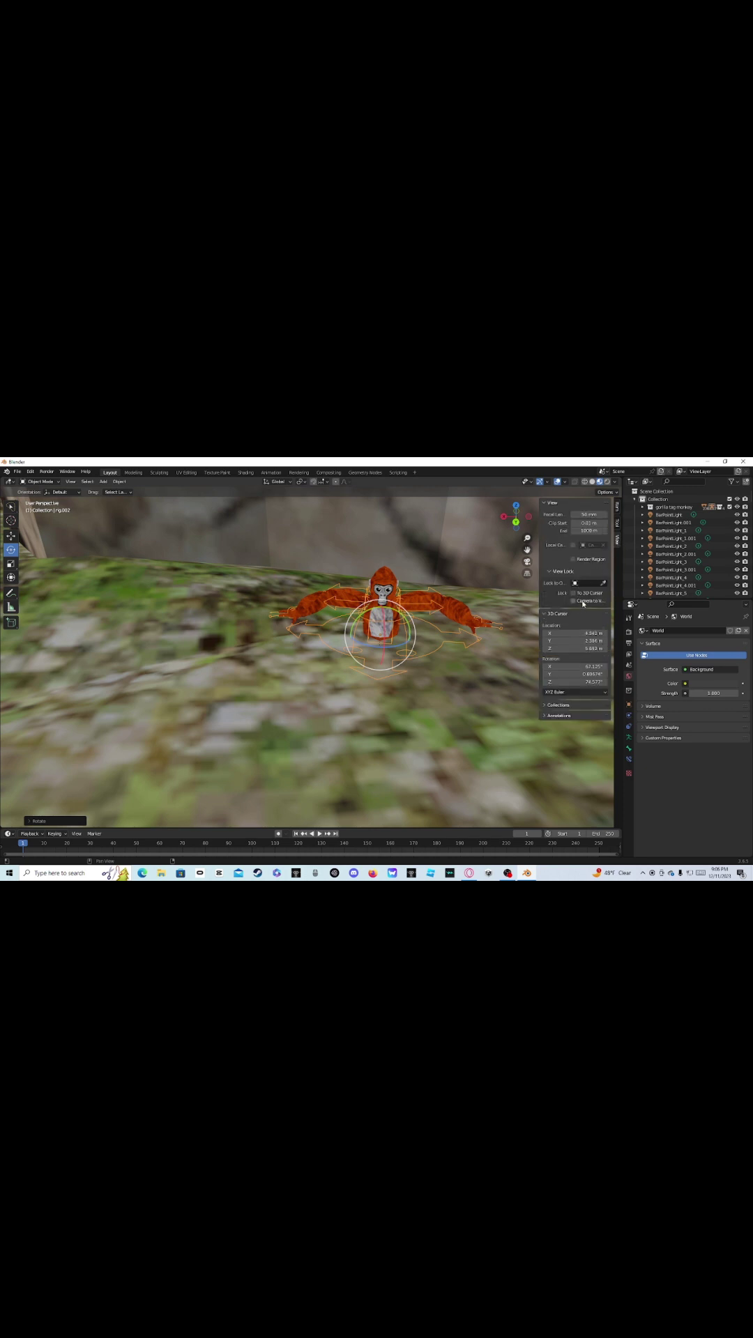
pyautogui.click(526, 563)
pyautogui.moveTo(292, 556); pyautogui.dragTo(230, 668, button='middle')
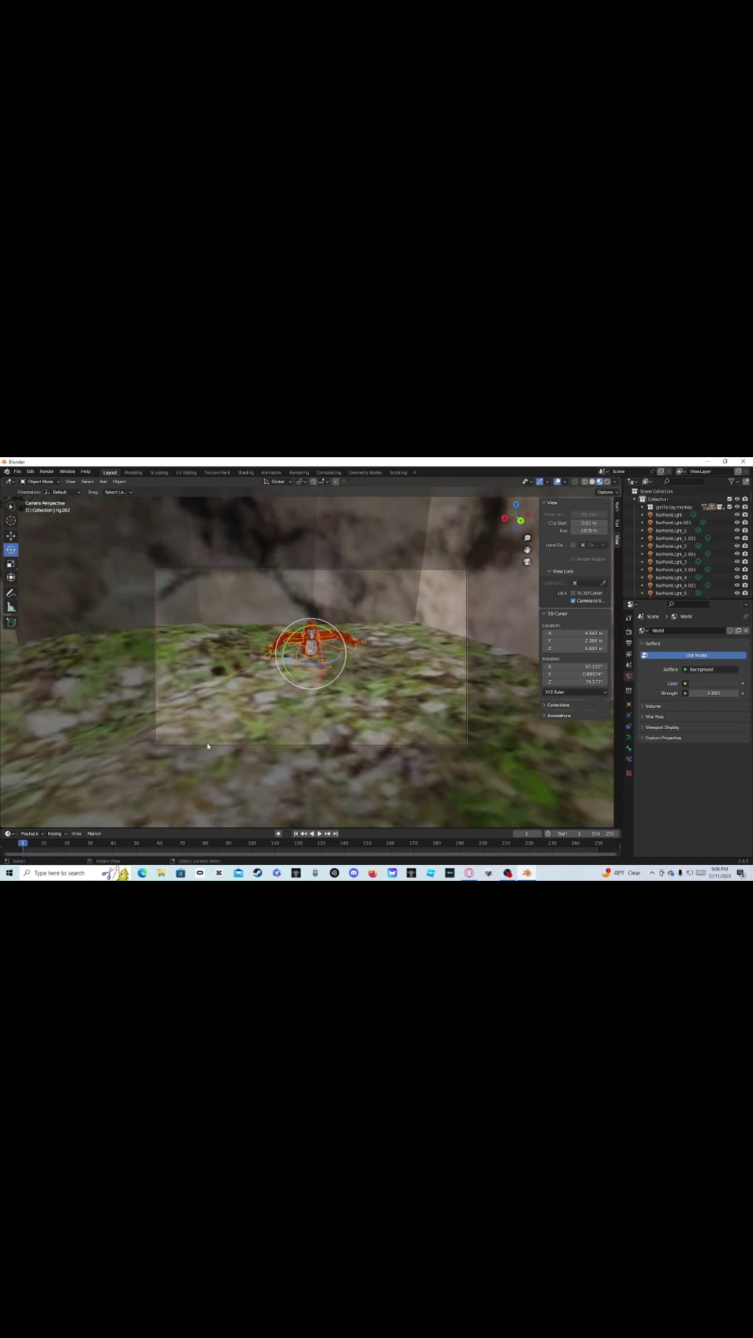
pyautogui.click(573, 601)
# - Enlarge the timeline area slightly and switch the gorilla rig to Pose Mode
pyautogui.moveTo(318, 583); pyautogui.dragTo(250, 584, button='middle')
pyautogui.moveTo(489, 558)
pyautogui.keyDown('shift'); pyautogui.mouseDown(button='middle')
pyautogui.moveTo(374, 541)
pyautogui.moveTo(314, 519)
pyautogui.moveTo(208, 524)
pyautogui.mouseUp(button='middle'); pyautogui.keyUp('shift')
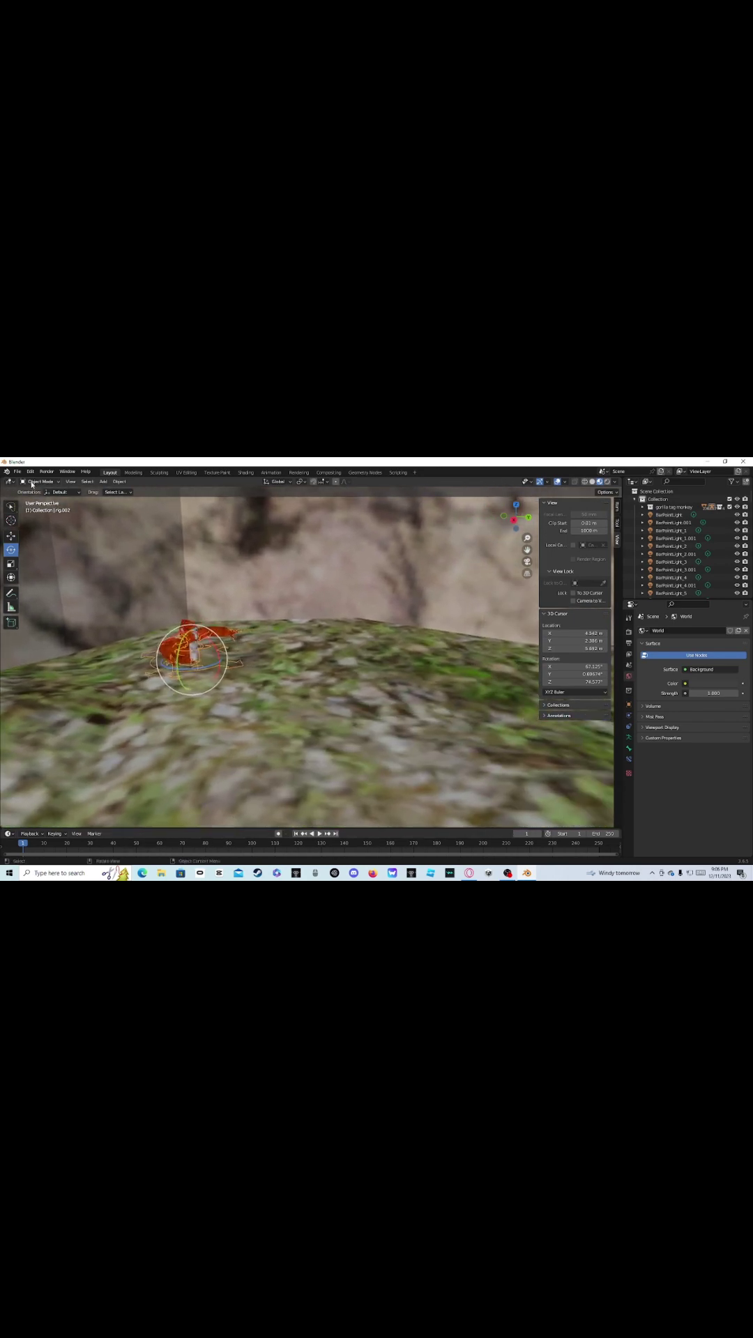
pyautogui.moveTo(159, 828)
pyautogui.mouseDown()
pyautogui.moveTo(164, 576)
pyautogui.moveTo(173, 830)
pyautogui.moveTo(173, 813)
pyautogui.mouseUp()
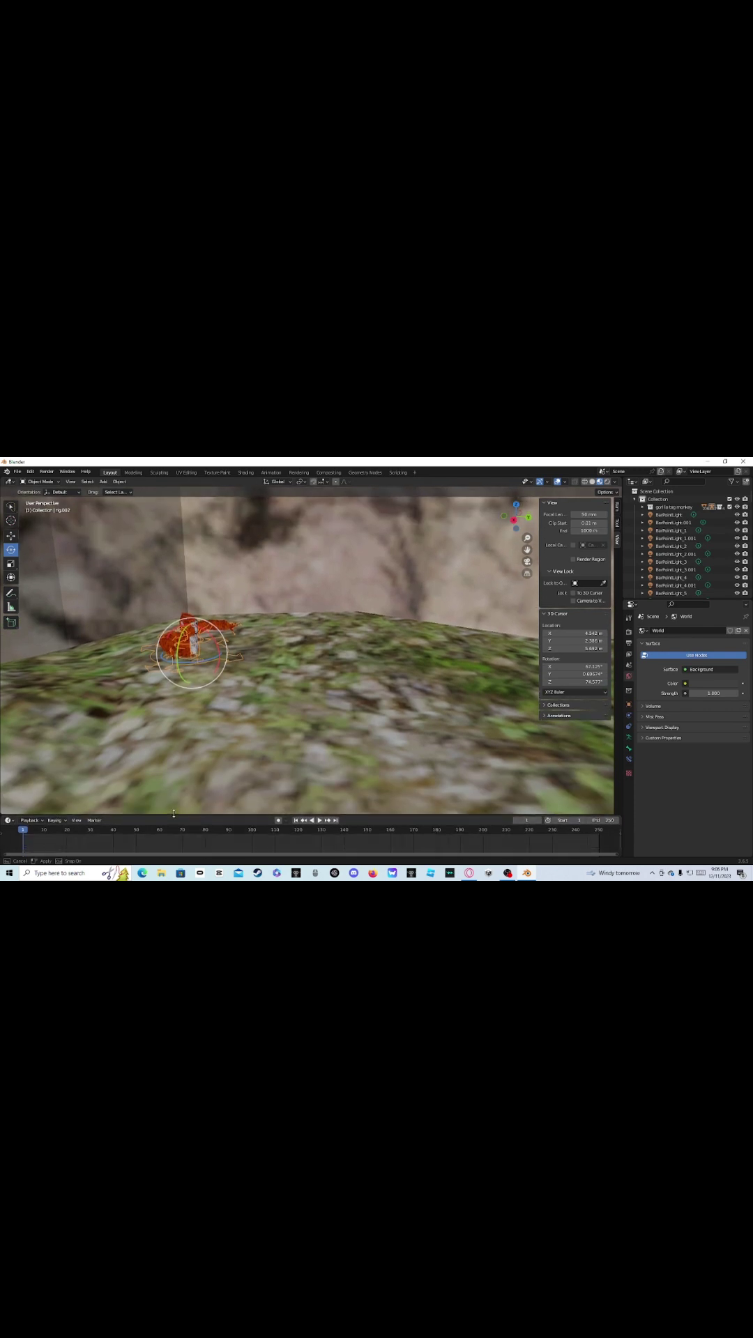
pyautogui.click(32, 481)
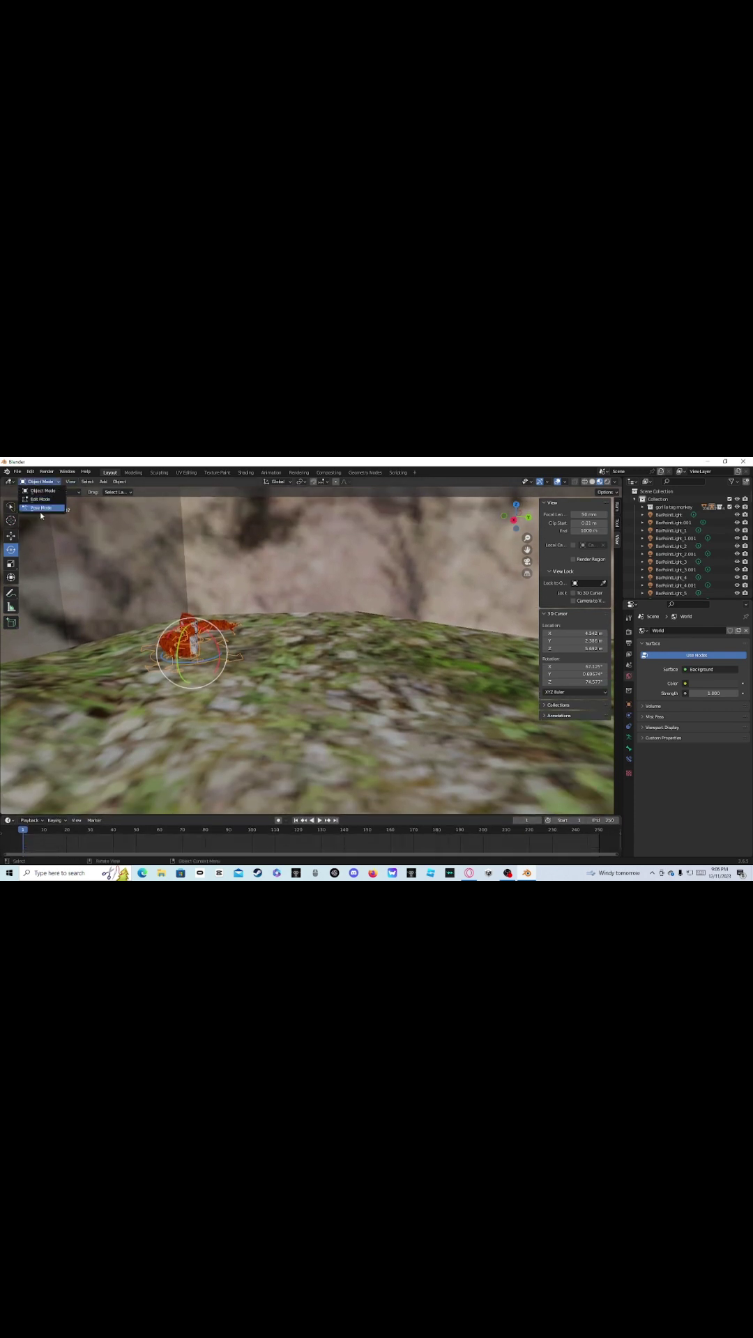
pyautogui.click(31, 508)
# - Select the gorilla's left hand bone and rotate it so the fingers point down toward the ground
pyautogui.moveTo(264, 574); pyautogui.dragTo(283, 782, button='middle')
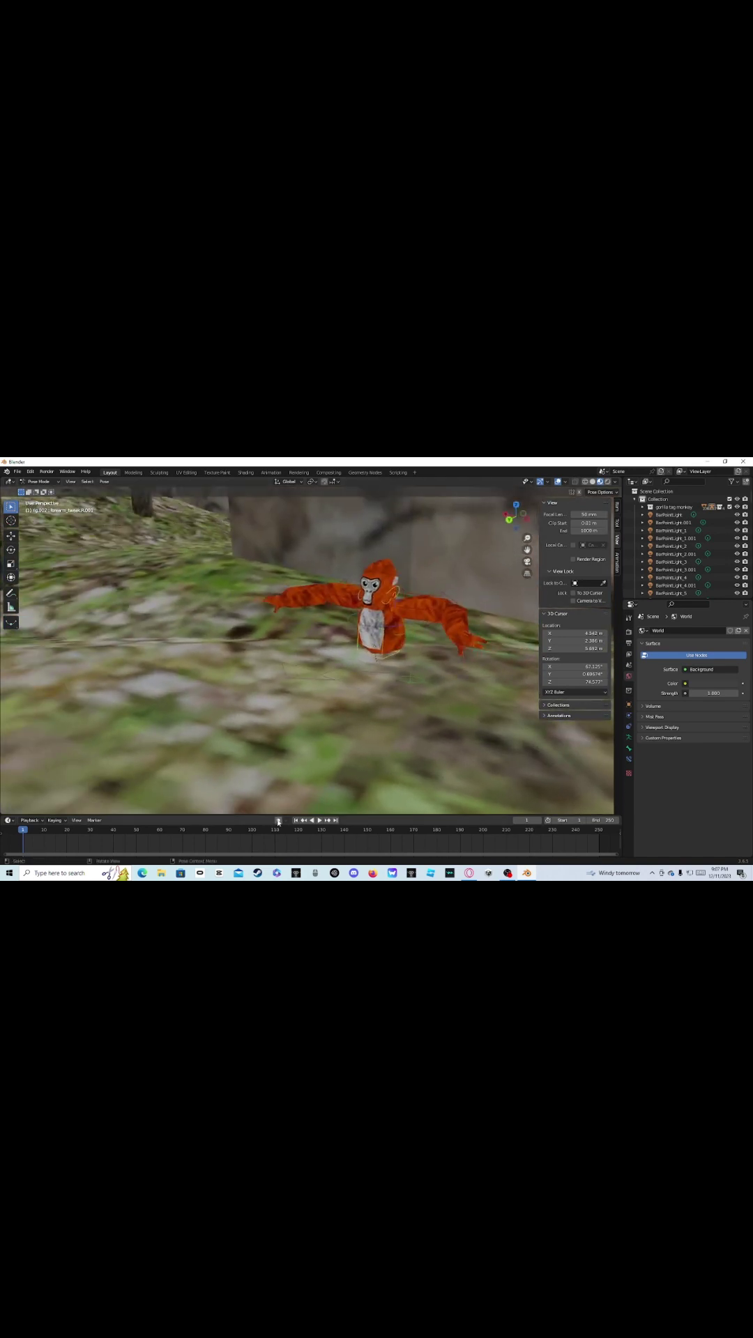
pyautogui.moveTo(402, 672); pyautogui.dragTo(342, 584, button='middle')
pyautogui.click(348, 536)
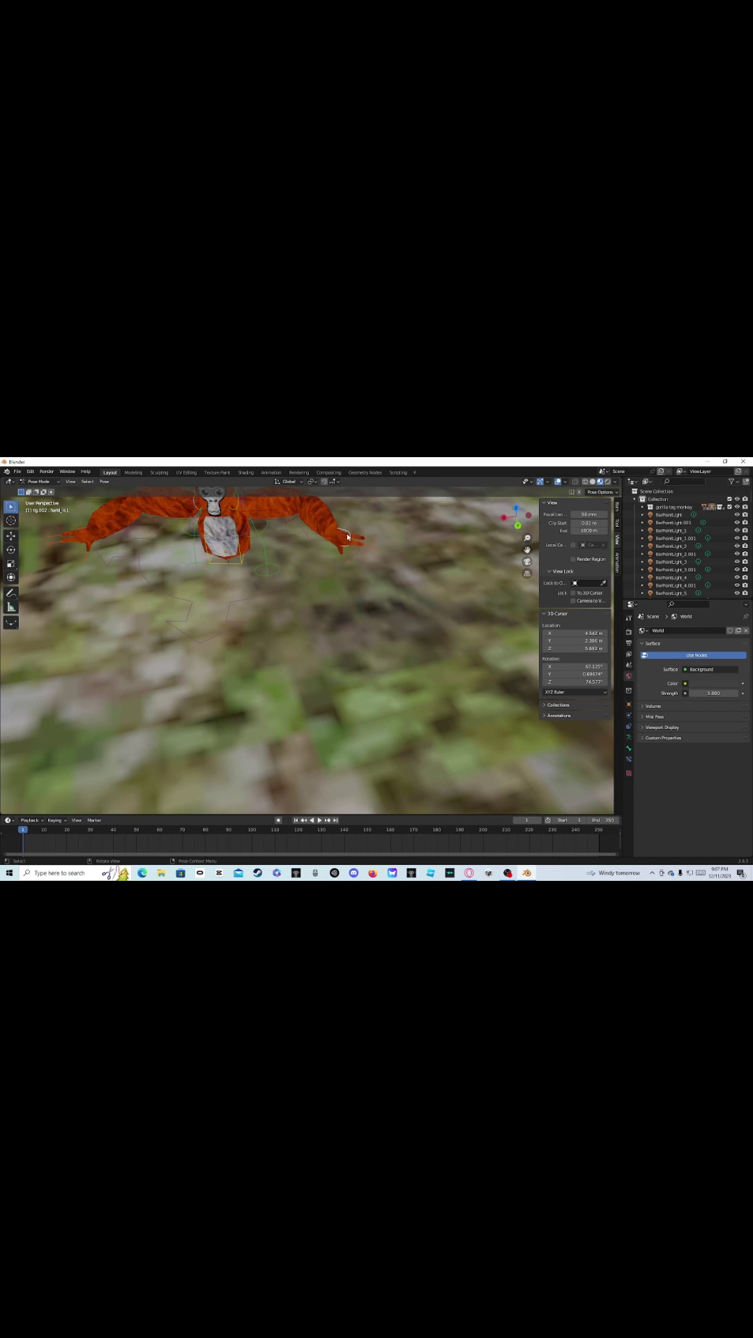
pyautogui.click(10, 549)
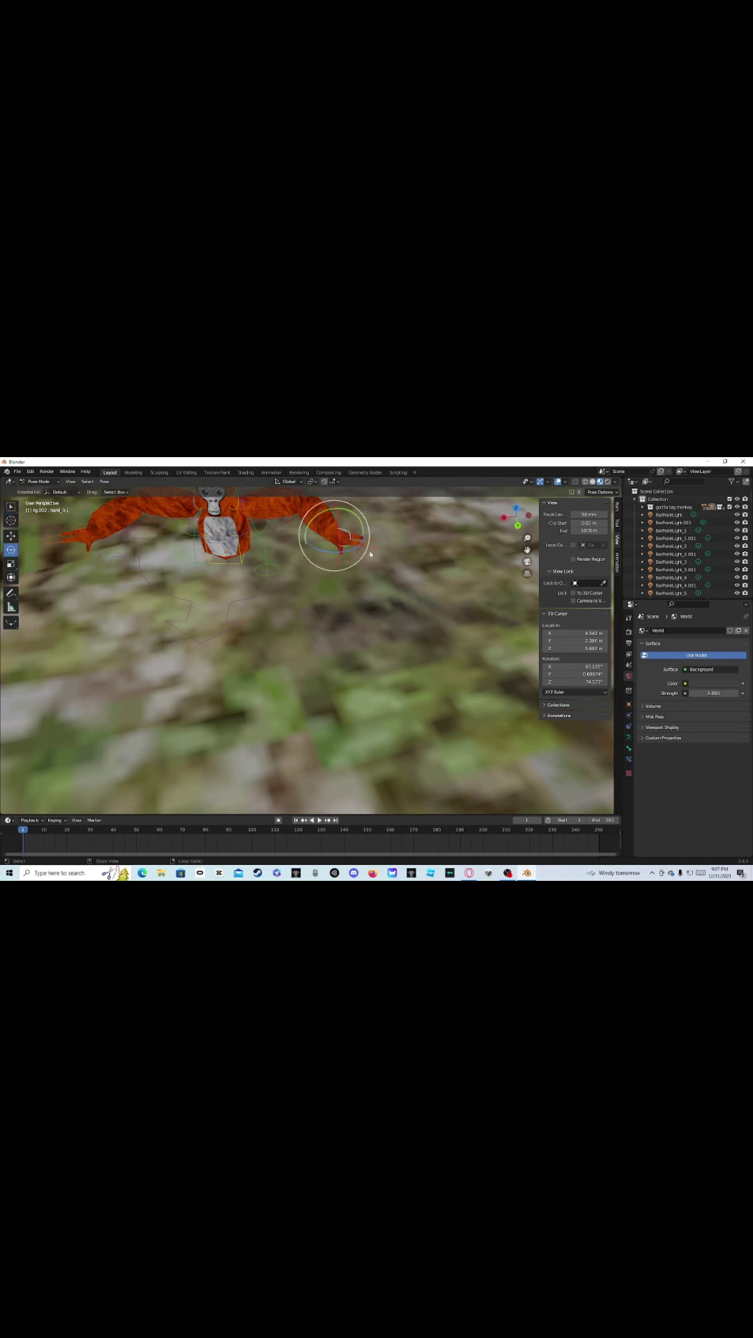
pyautogui.moveTo(370, 552); pyautogui.dragTo(404, 526)
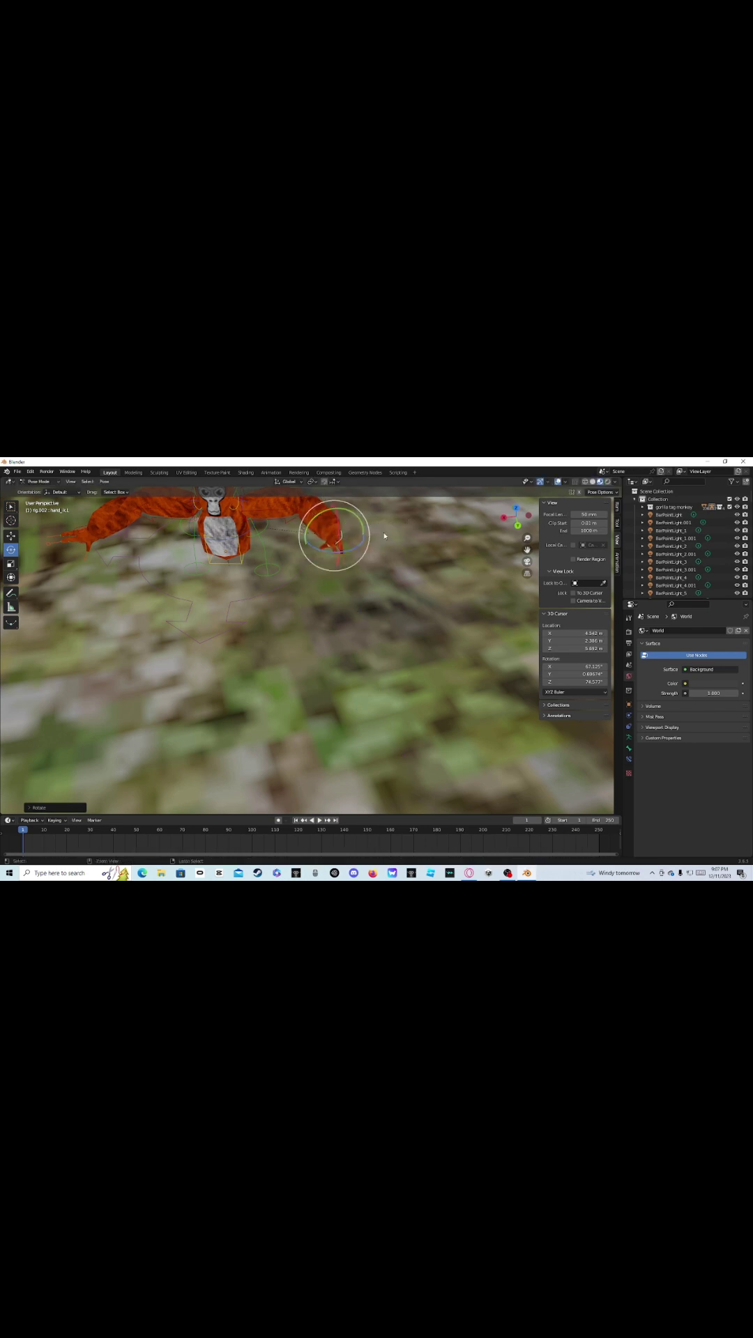
# - Move the gorilla's left hand bone down toward the grass so the arm reaches the ground
pyautogui.click(9, 535)
pyautogui.moveTo(338, 519); pyautogui.dragTo(245, 605)
pyautogui.click(244, 605)
pyautogui.moveTo(245, 605); pyautogui.dragTo(386, 805, button='middle')
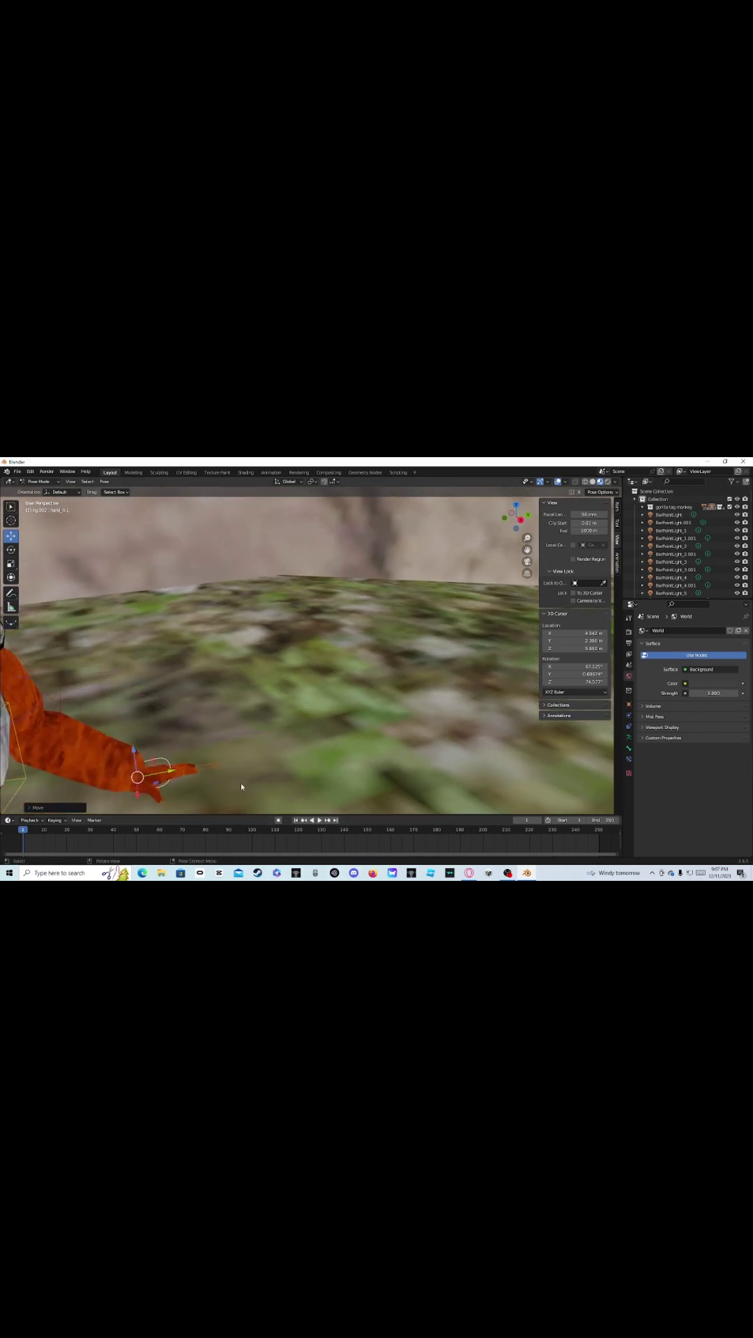
pyautogui.moveTo(242, 785); pyautogui.dragTo(213, 762, button='middle')
pyautogui.moveTo(113, 717); pyautogui.dragTo(114, 728)
pyautogui.moveTo(118, 717); pyautogui.dragTo(107, 727, button='middle')
# - Adjust the left hand bone's rotation and height so the palm rests on the ground
pyautogui.click(11, 550)
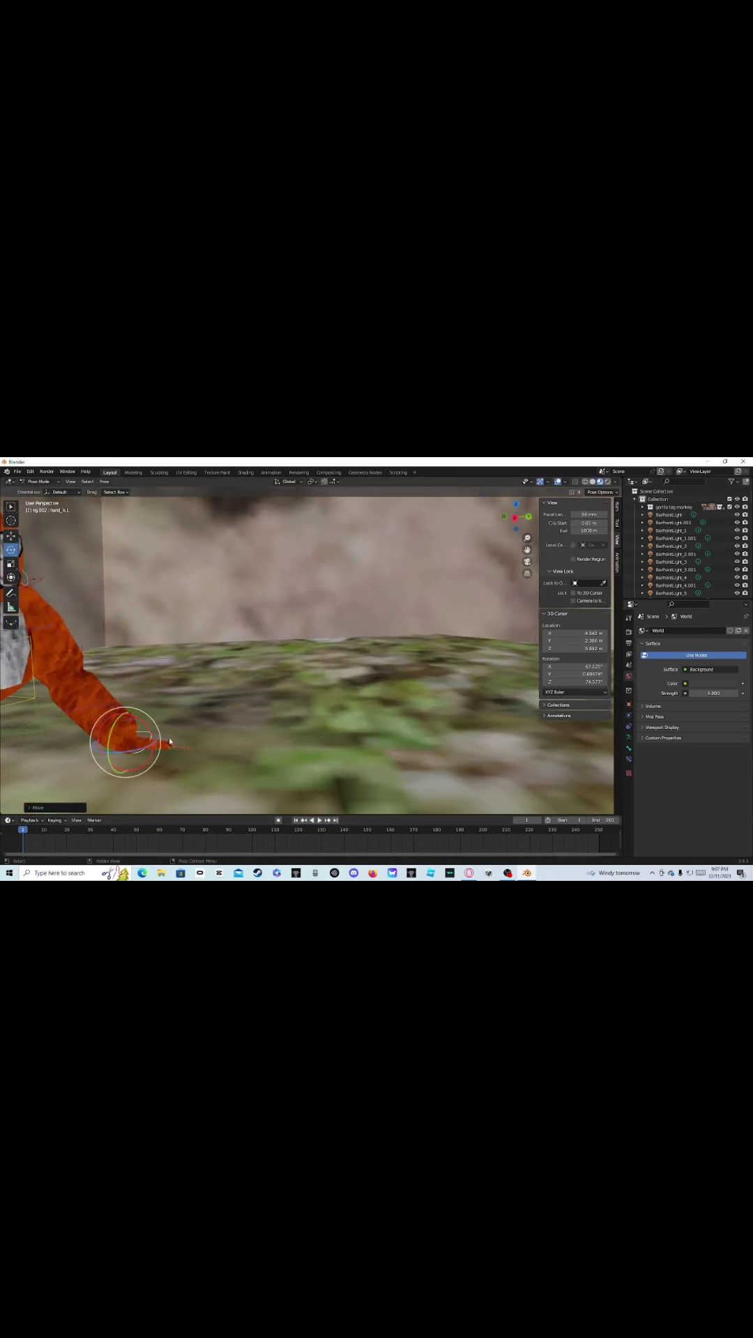
pyautogui.moveTo(155, 739); pyautogui.dragTo(124, 717)
pyautogui.click(11, 535)
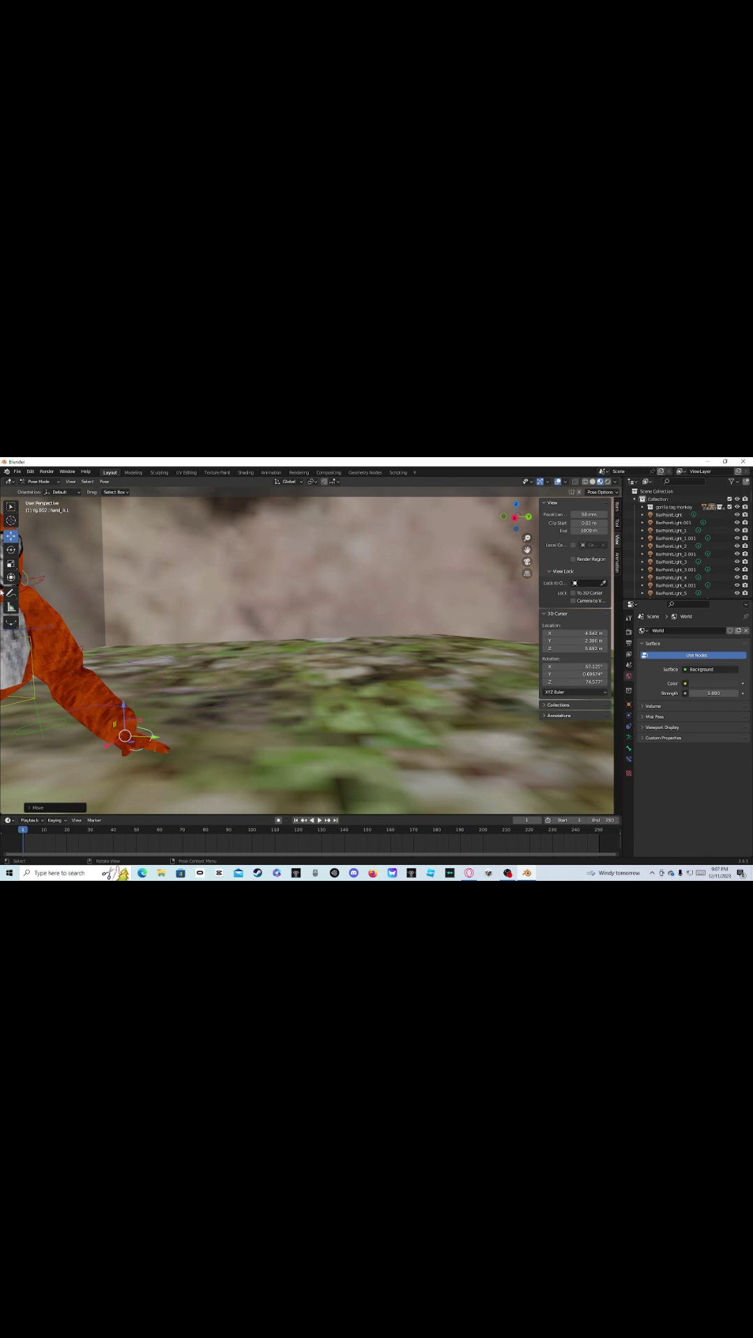
pyautogui.click(12, 548)
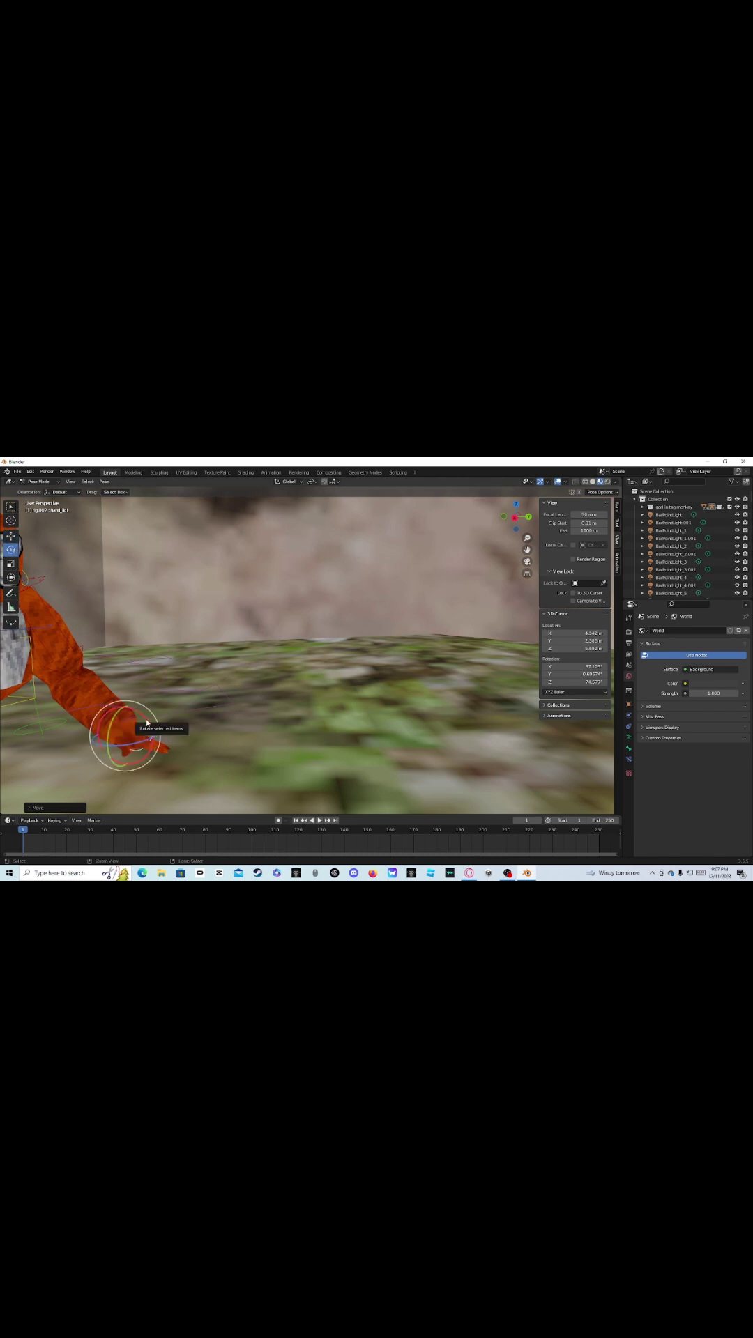
pyautogui.moveTo(147, 723); pyautogui.dragTo(155, 733)
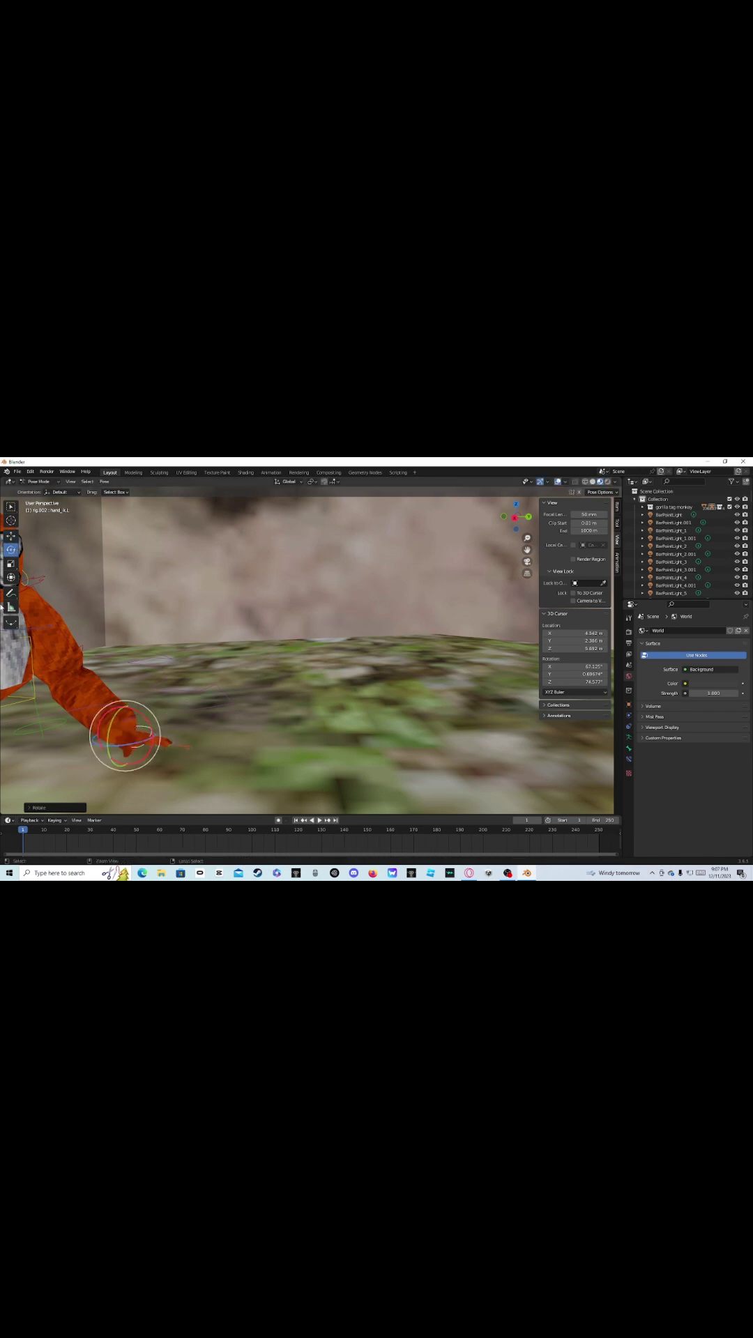
# - Move the gorilla's left hand bone down and inward along Y so the palm rests on the grass beside the body
pyautogui.click(11, 534)
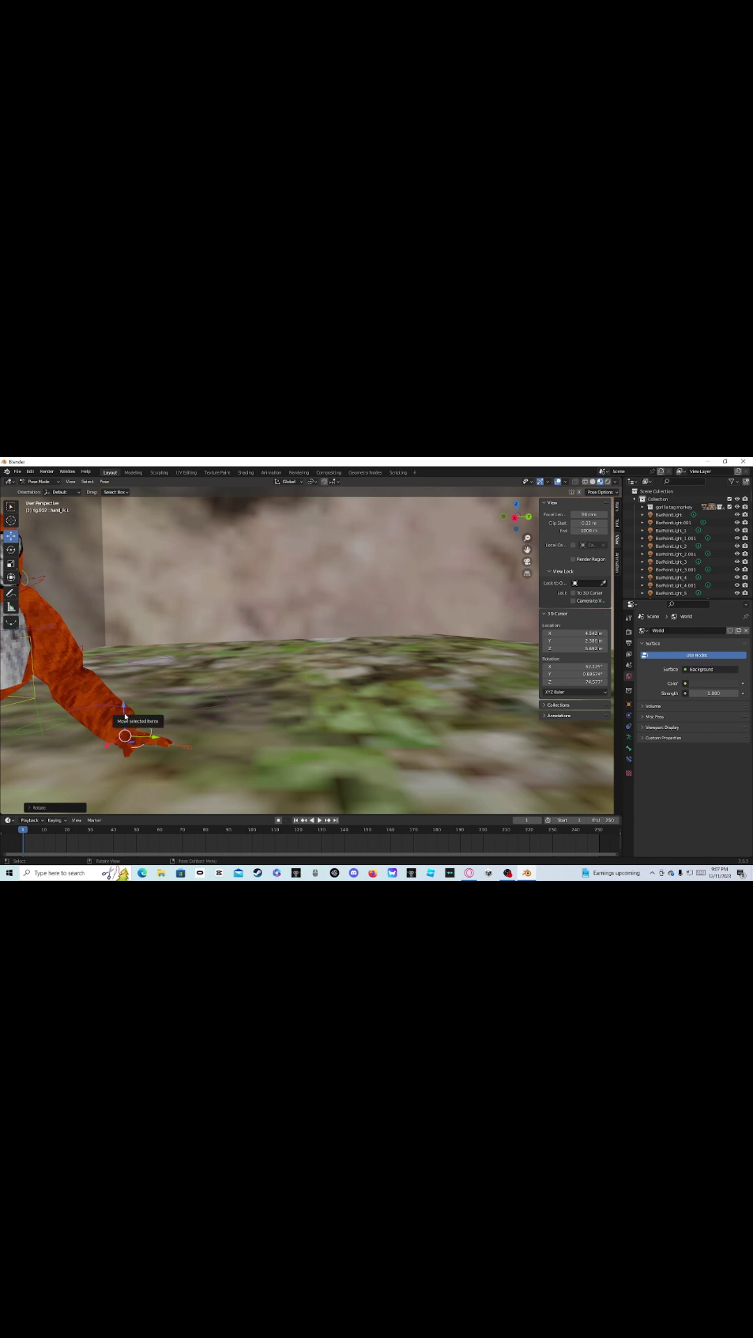
pyautogui.moveTo(124, 718); pyautogui.dragTo(145, 736)
pyautogui.click(11, 549)
pyautogui.click(10, 535)
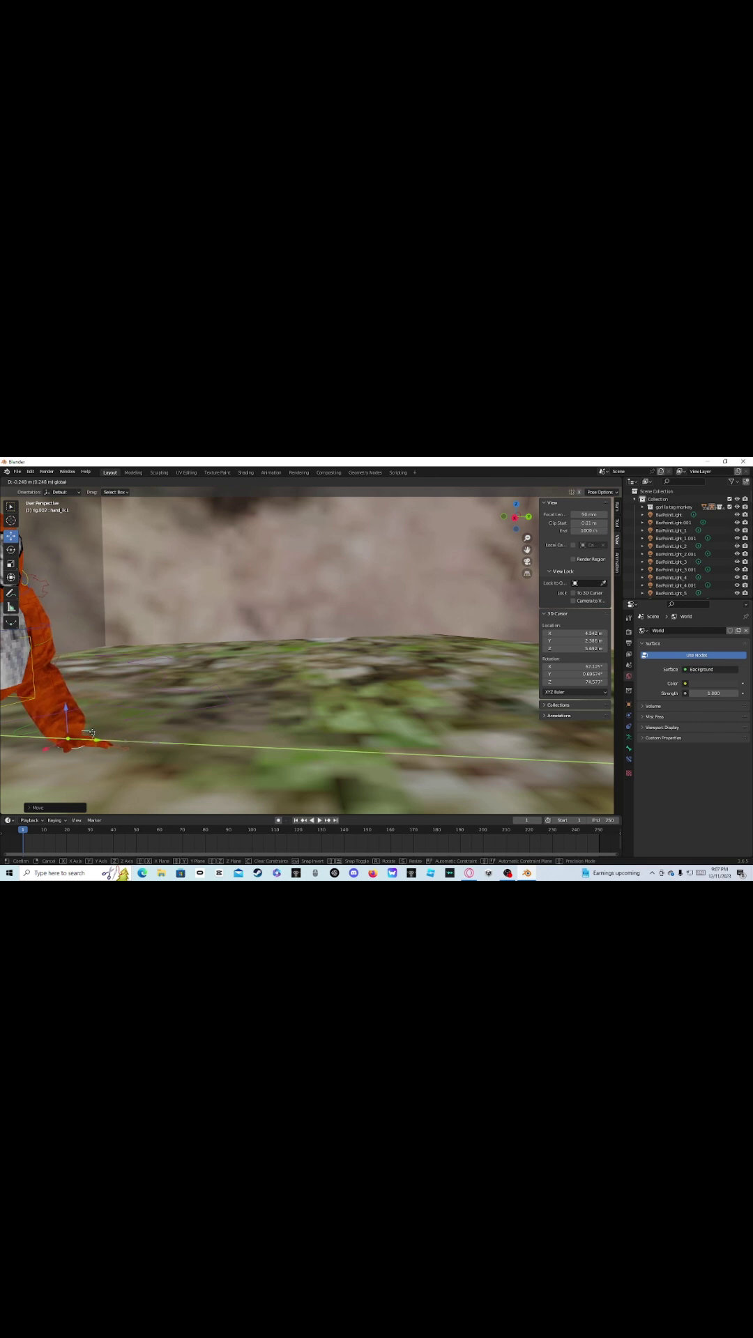
# - Select the gorilla's right hand bone and lower it from the outstretched pose to the grass beside the body
pyautogui.moveTo(69, 725); pyautogui.dragTo(611, 739, button='middle')
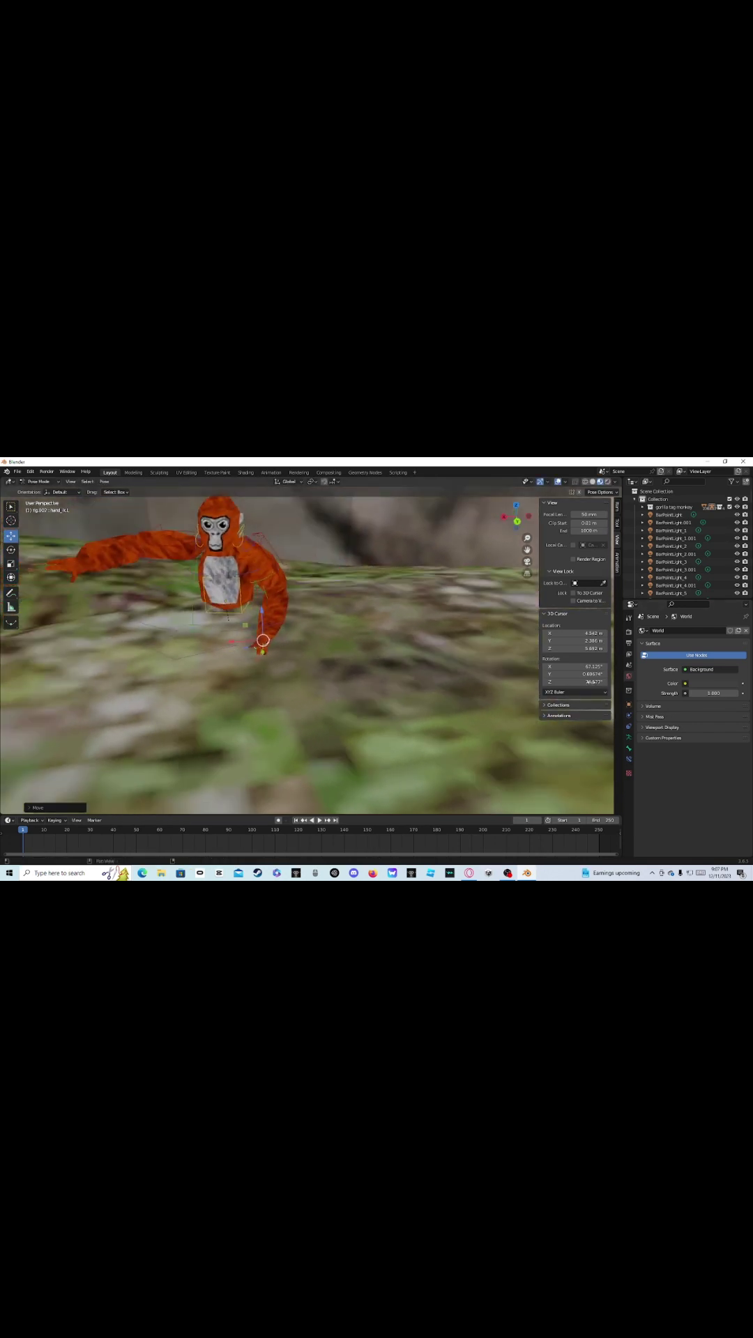
pyautogui.moveTo(316, 655); pyautogui.dragTo(352, 674, button='middle')
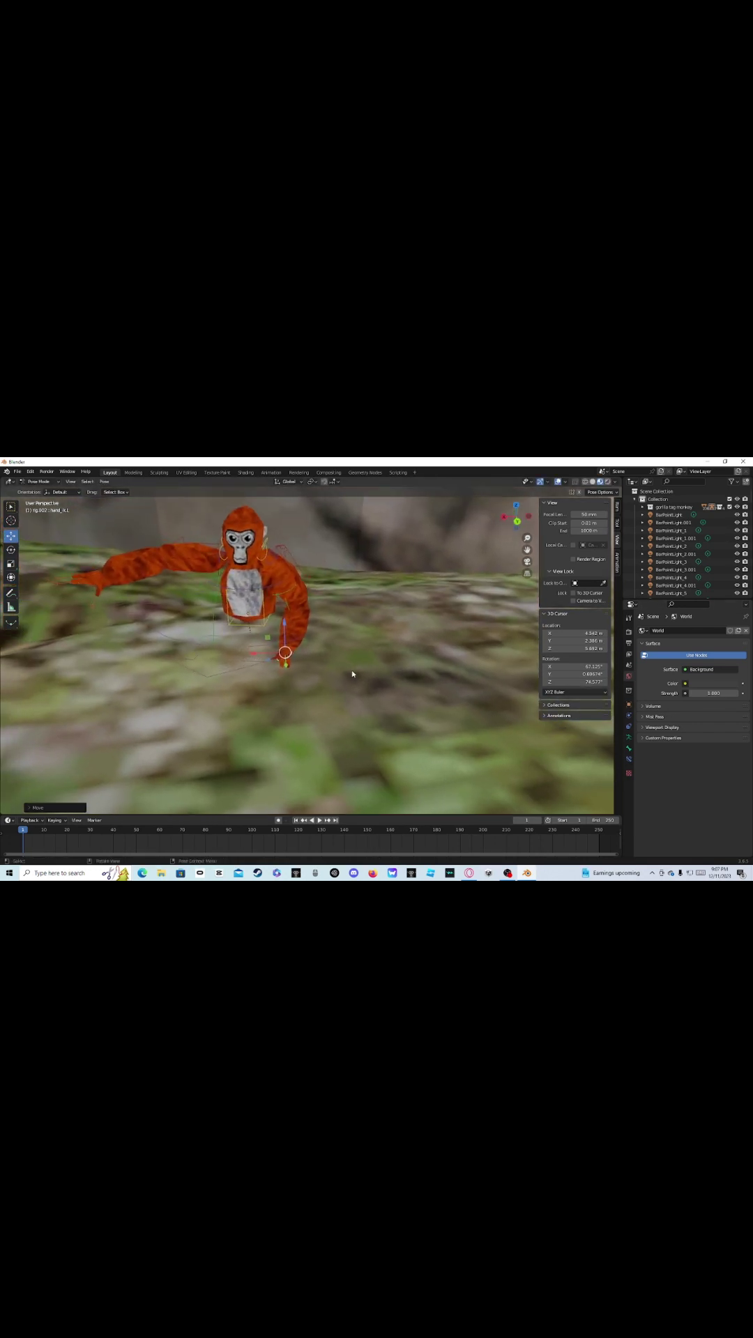
pyautogui.click(93, 572)
pyautogui.press('g')
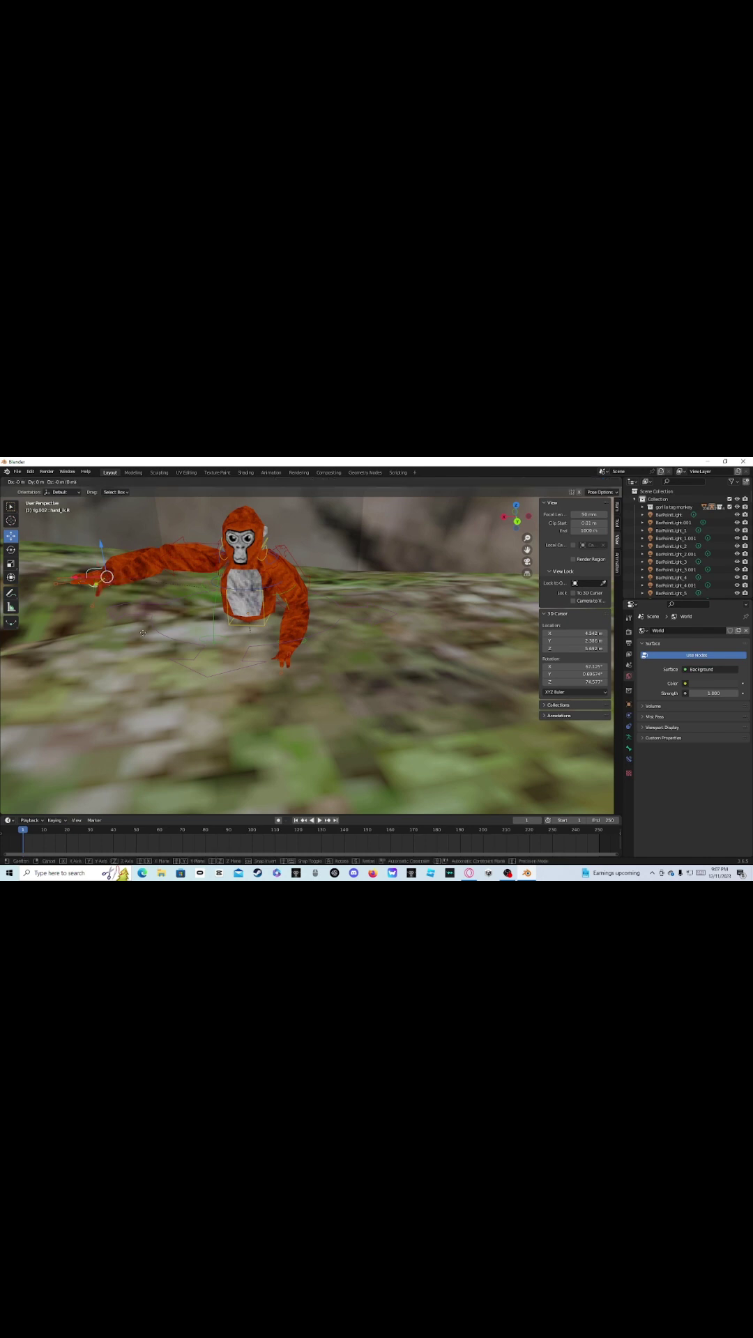
pyautogui.click(173, 648)
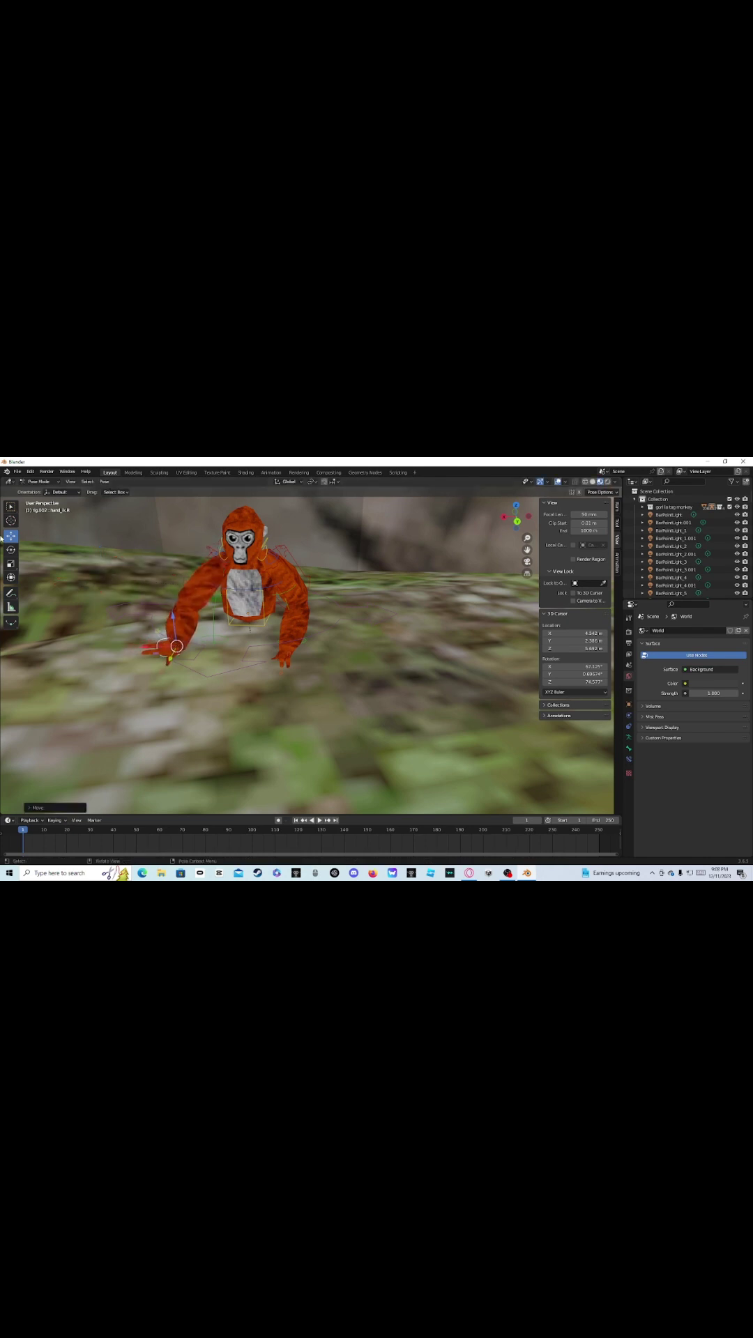
# - Rotate the right hand bone so the fingers point down and shift it along Y to rest on the ground
pyautogui.click(11, 549)
pyautogui.moveTo(160, 660)
pyautogui.keyDown('ctrl'); pyautogui.mouseDown()
pyautogui.moveTo(209, 665)
pyautogui.moveTo(177, 661)
pyautogui.moveTo(182, 618)
pyautogui.moveTo(165, 619)
pyautogui.moveTo(173, 668)
pyautogui.mouseUp(); pyautogui.keyUp('ctrl')
pyautogui.click(11, 535)
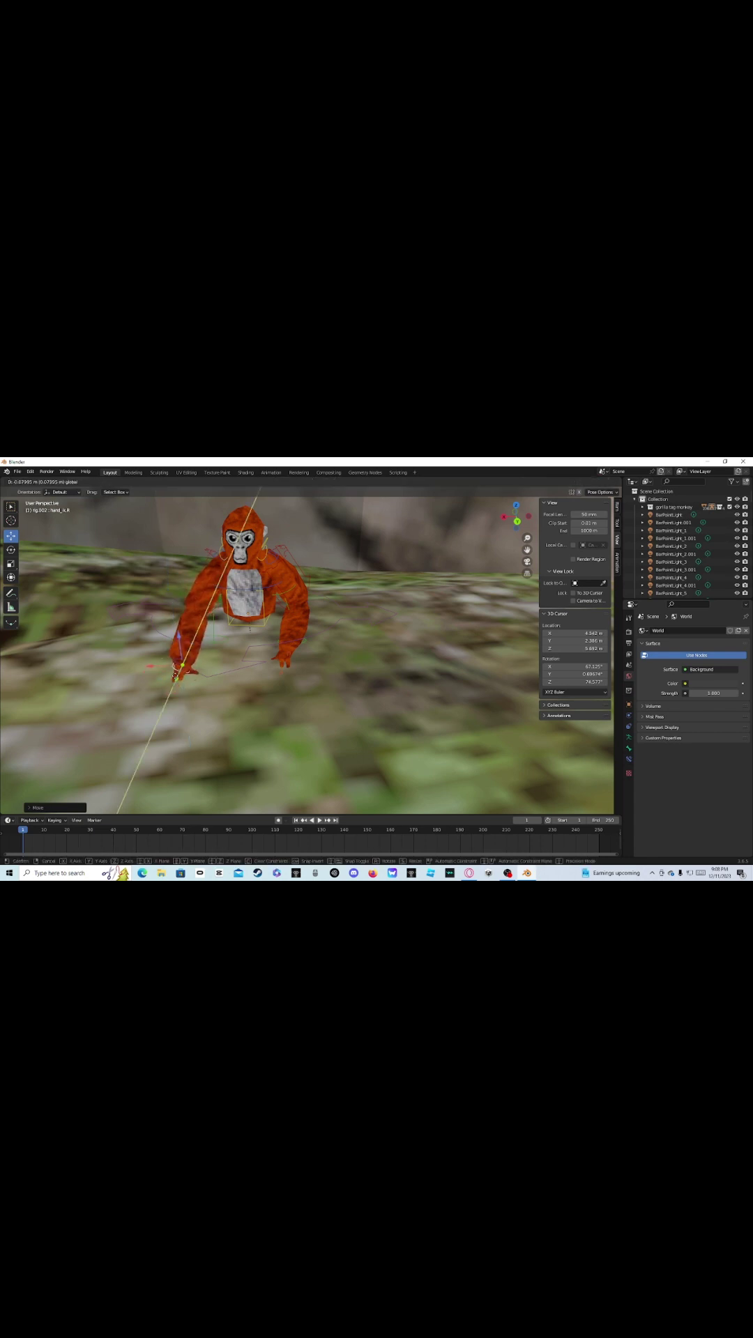
# - Select the gorilla's torso bone and rotate it freely to adjust how the chest and head lean toward the camera
pyautogui.moveTo(180, 671); pyautogui.dragTo(253, 673, button='middle')
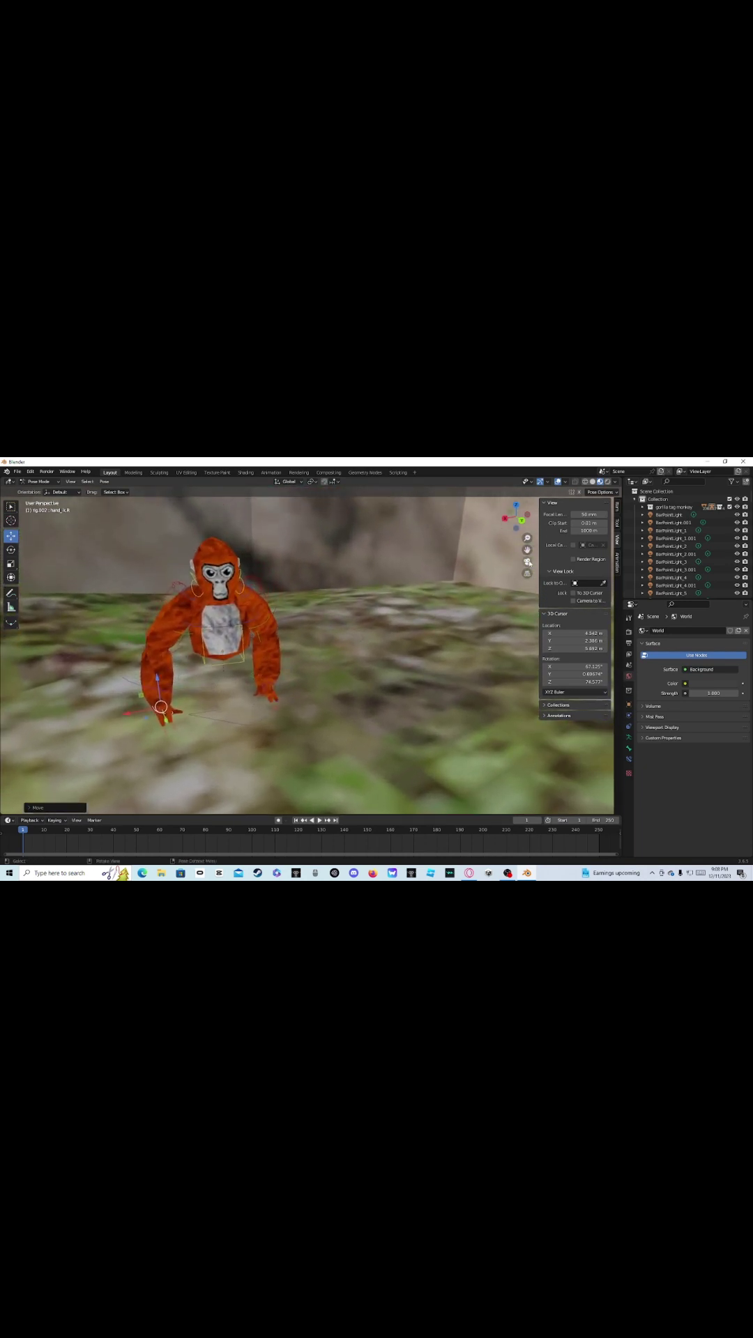
pyautogui.click(526, 562)
pyautogui.click(527, 561)
pyautogui.click(227, 653)
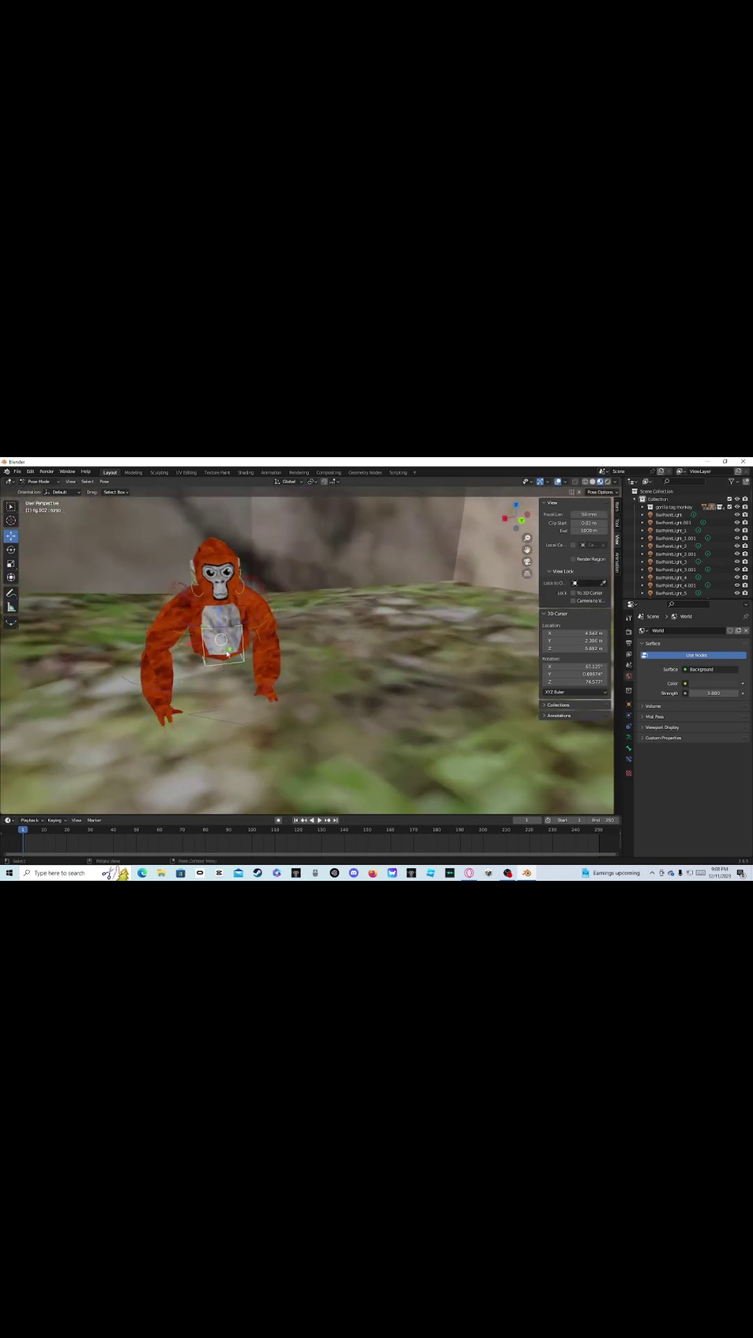
pyautogui.click(11, 549)
pyautogui.moveTo(205, 648); pyautogui.dragTo(199, 652)
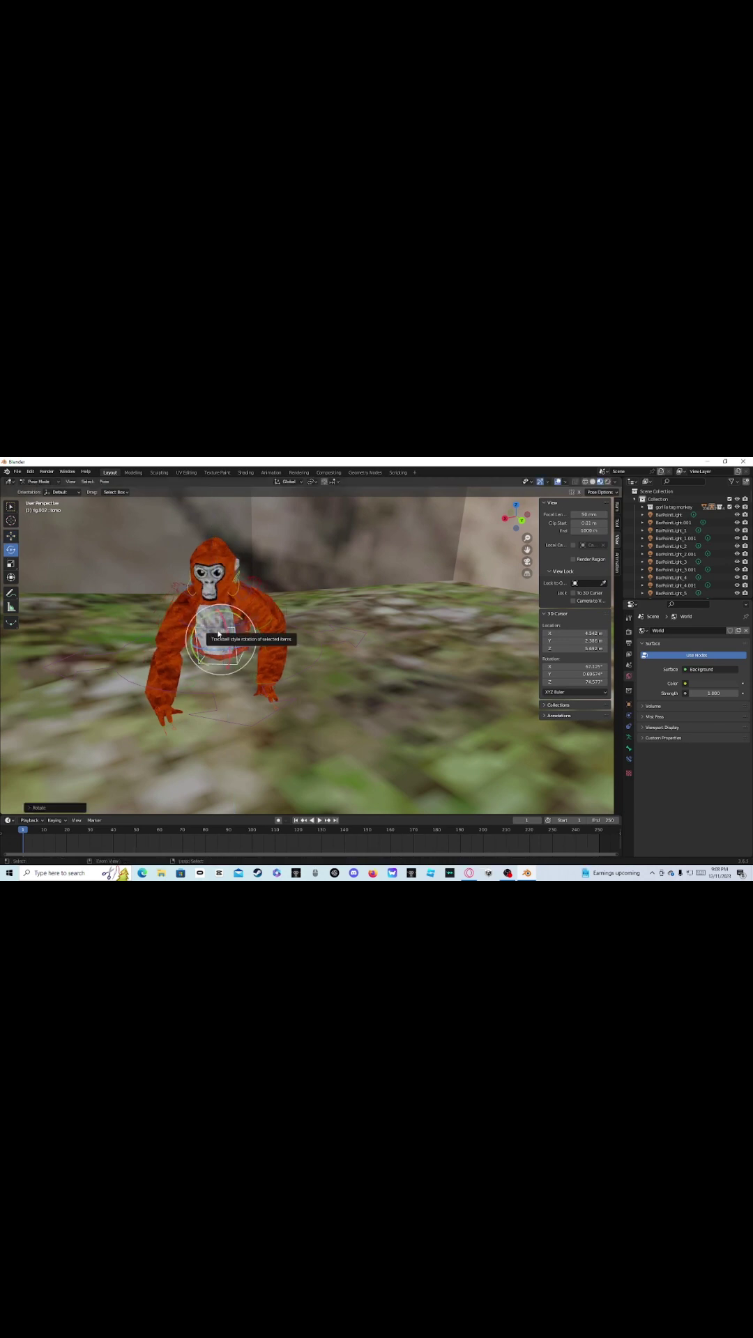
pyautogui.press('r')
pyautogui.press('r')
pyautogui.click(421, 520)
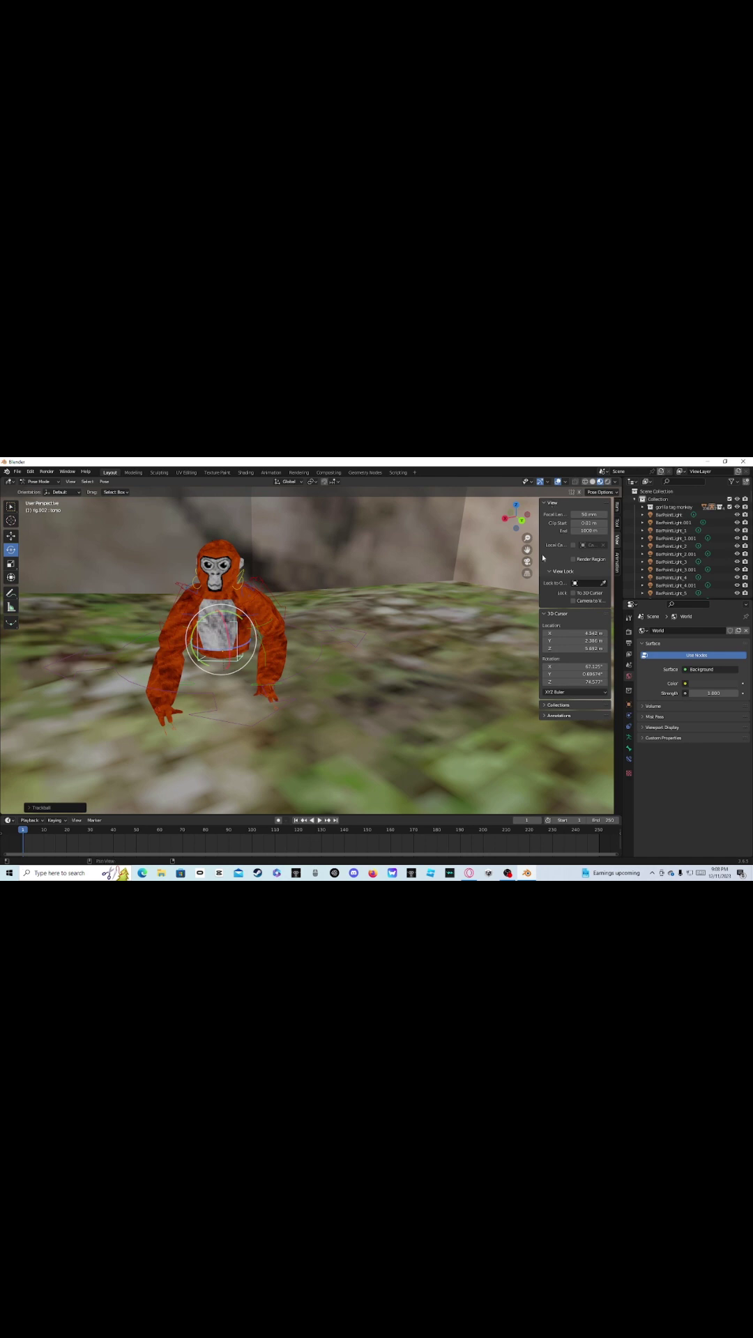
# - Check the pose through the camera and turn on Auto Keying in the timeline
pyautogui.click(527, 561)
pyautogui.click(527, 562)
pyautogui.click(528, 563)
pyautogui.click(10, 535)
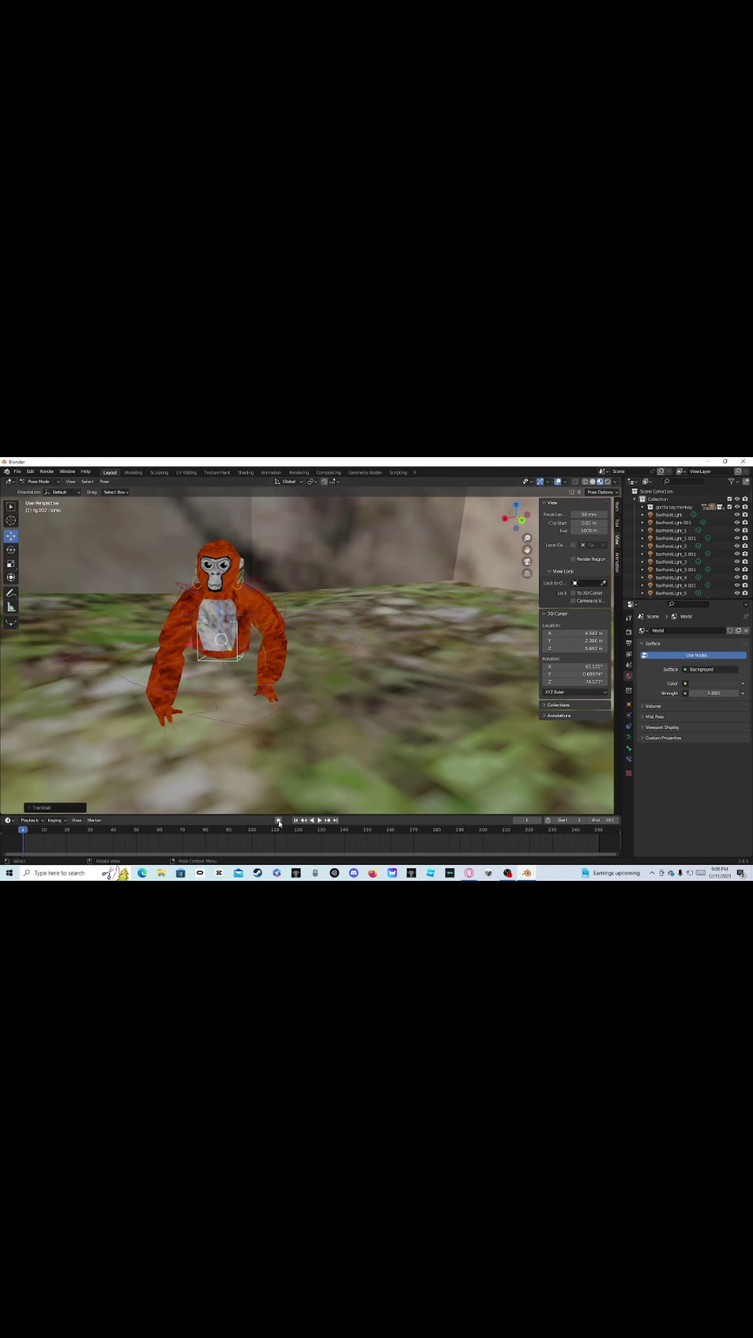
pyautogui.moveTo(285, 652); pyautogui.dragTo(295, 646, button='middle')
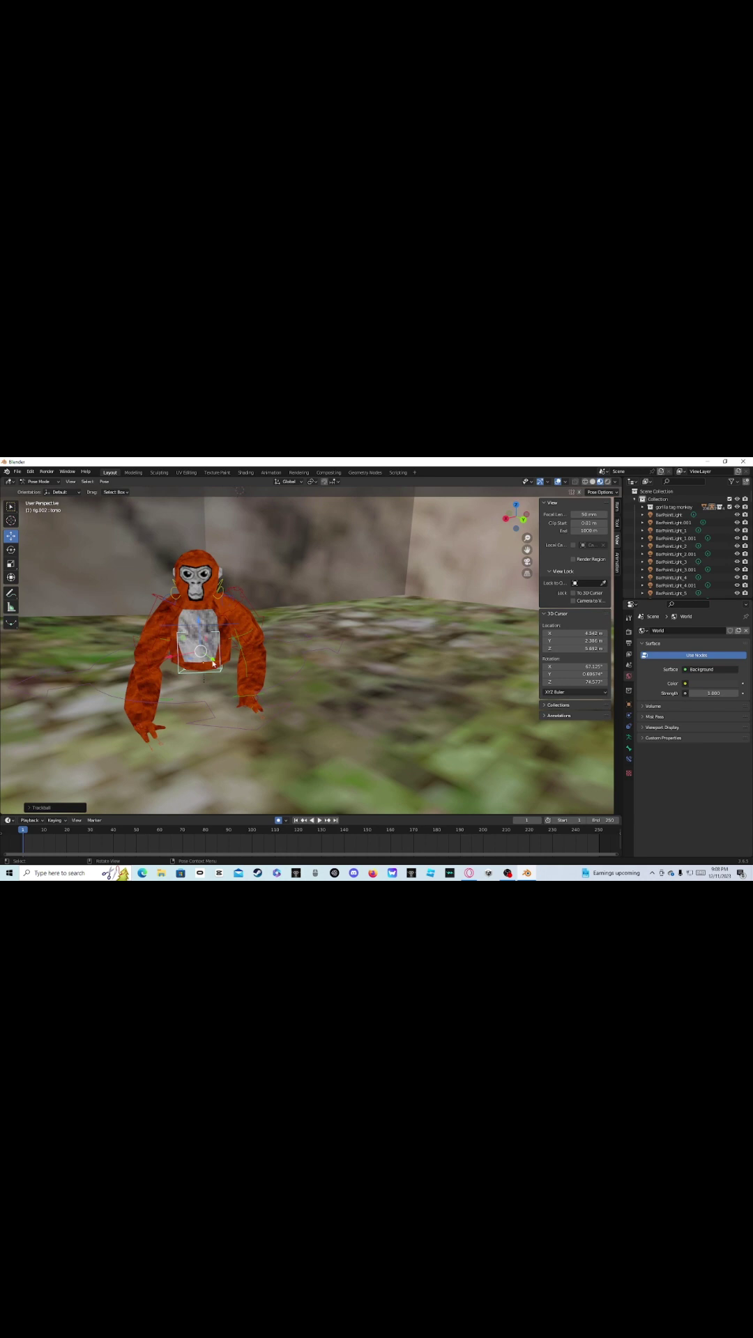
# - Select the left hand bone and raise it vertically from the ground to above the gorilla's head
pyautogui.click(257, 703)
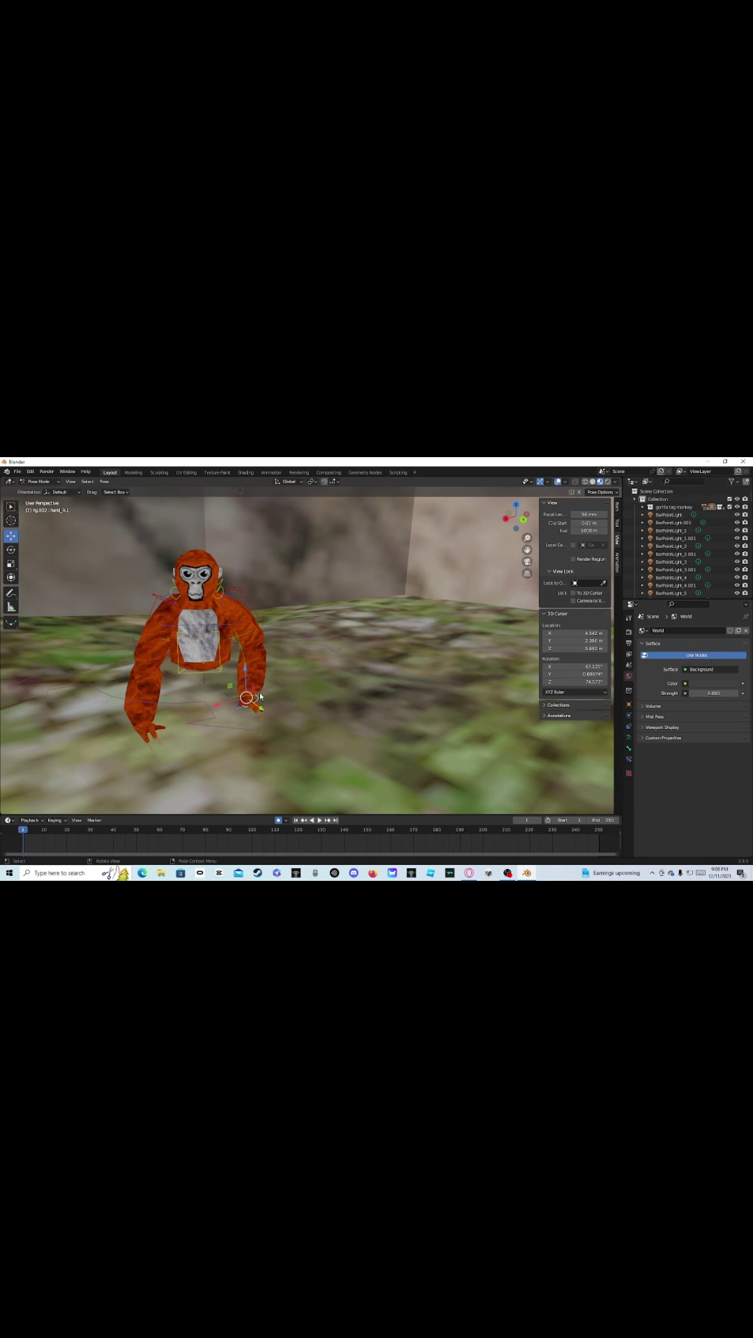
pyautogui.moveTo(256, 674)
pyautogui.mouseDown(button='middle')
pyautogui.moveTo(269, 681)
pyautogui.moveTo(250, 677)
pyautogui.moveTo(267, 645)
pyautogui.mouseUp(button='middle')
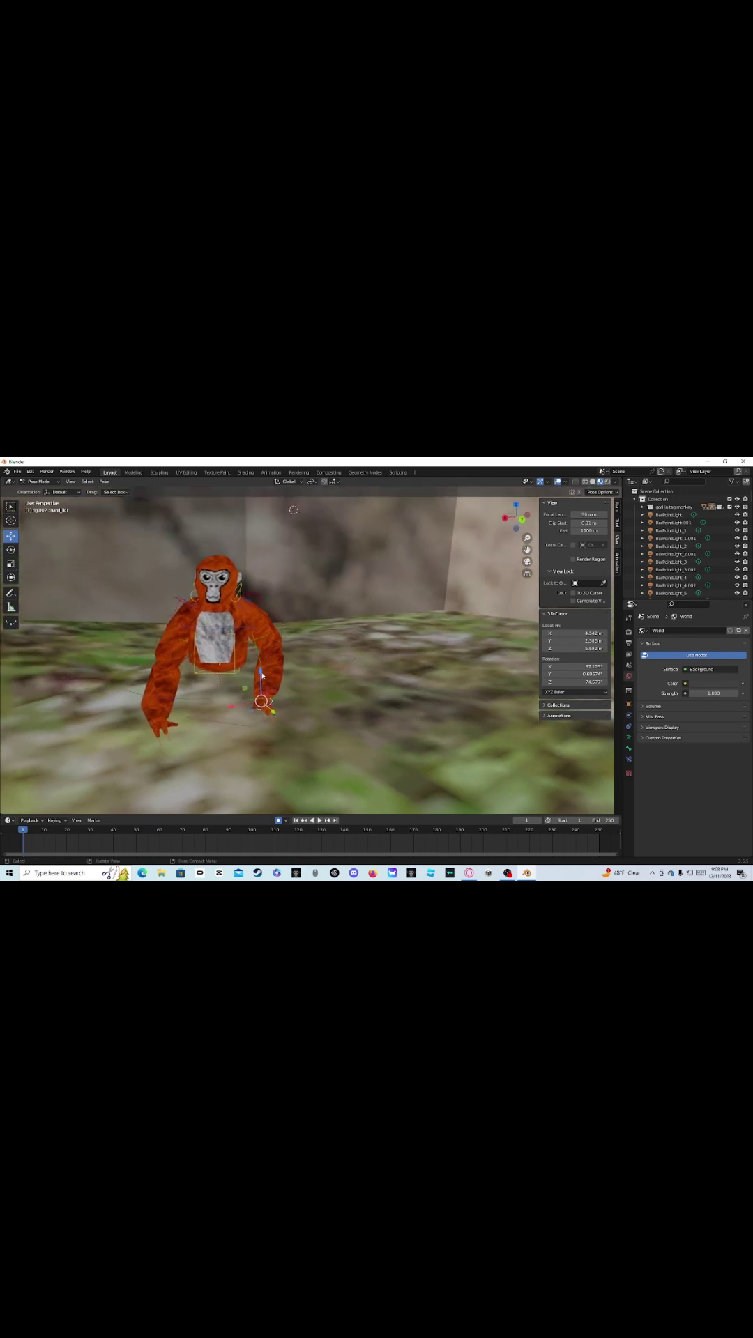
pyautogui.moveTo(262, 675); pyautogui.dragTo(262, 484)
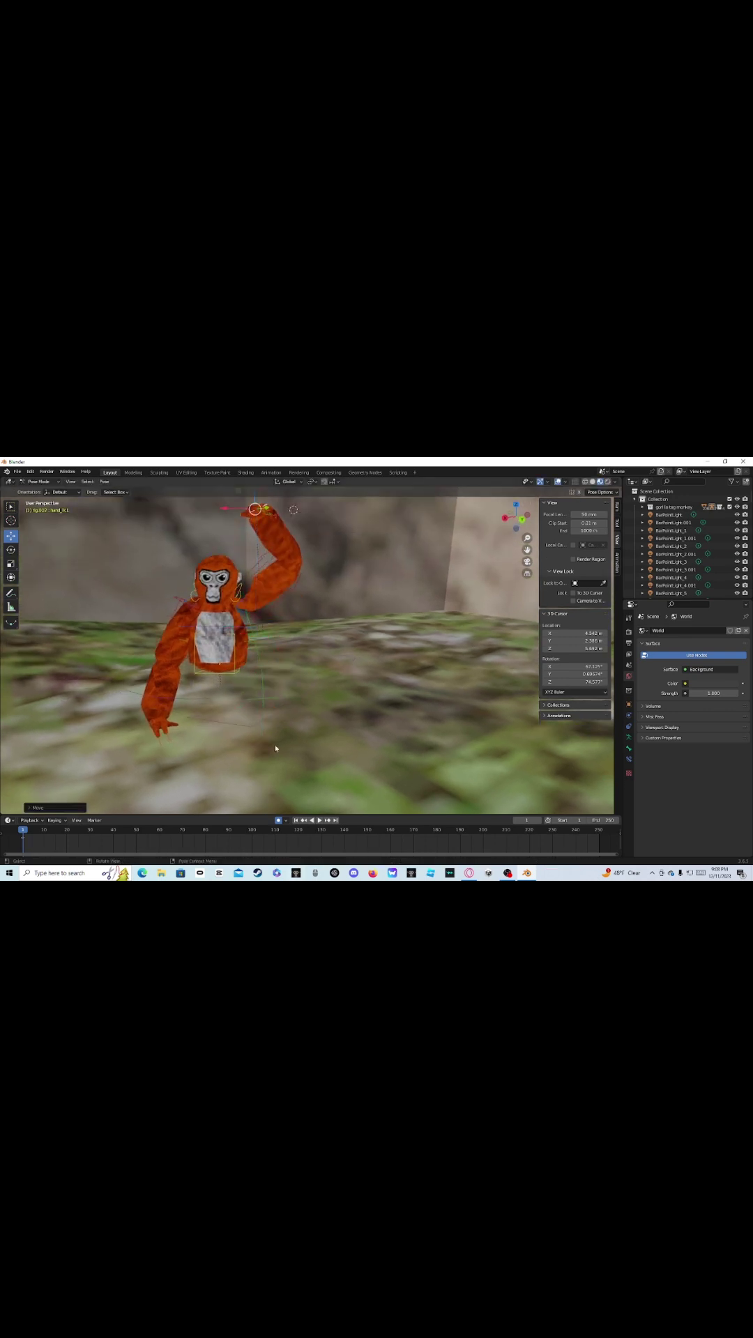
pyautogui.scroll(-4, 392, 583)
pyautogui.scroll(4, 392, 583)
pyautogui.moveTo(312, 567); pyautogui.dragTo(307, 574, button='middle')
pyautogui.keyDown('shift'); pyautogui.moveTo(306, 574); pyautogui.dragTo(308, 722, button='middle'); pyautogui.keyUp('shift')
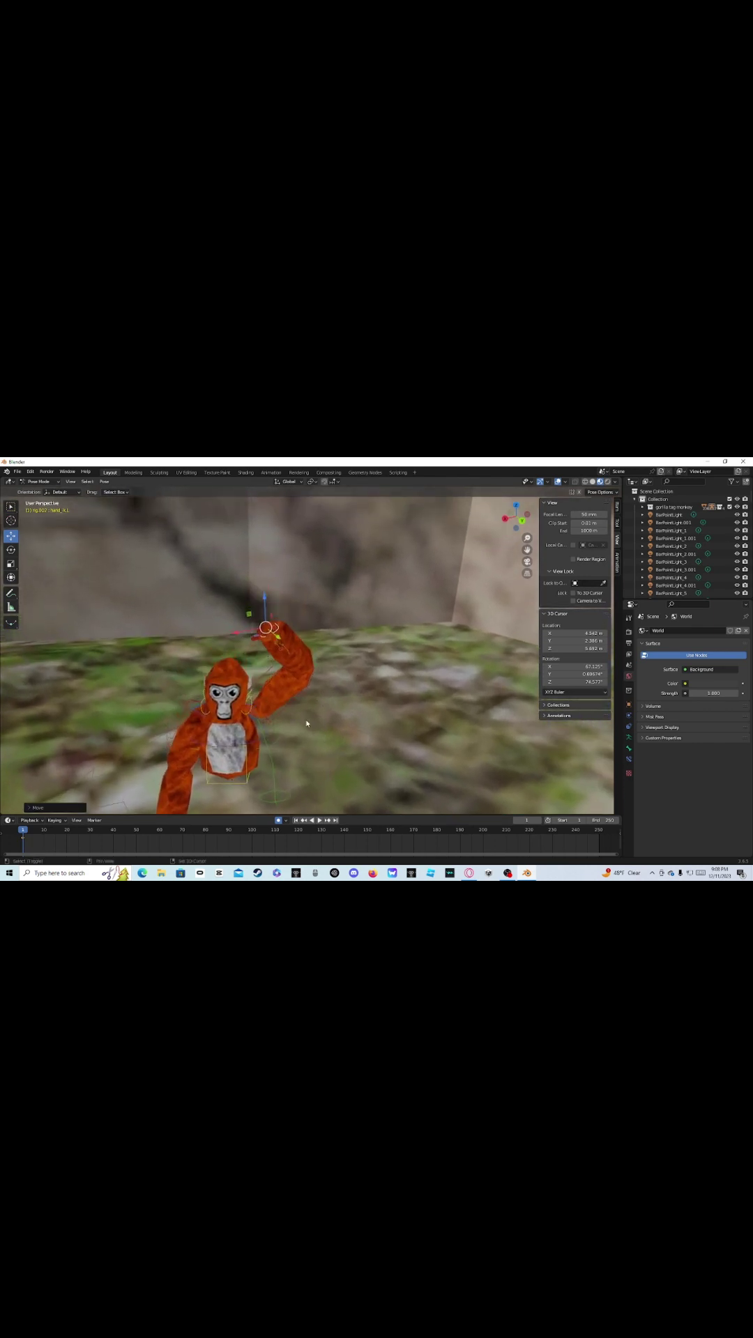
# - Rotate the raised left hand around the X and Y axes so the fingers point upward
pyautogui.click(10, 550)
pyautogui.moveTo(276, 625); pyautogui.dragTo(244, 543)
pyautogui.moveTo(277, 620); pyautogui.dragTo(265, 610)
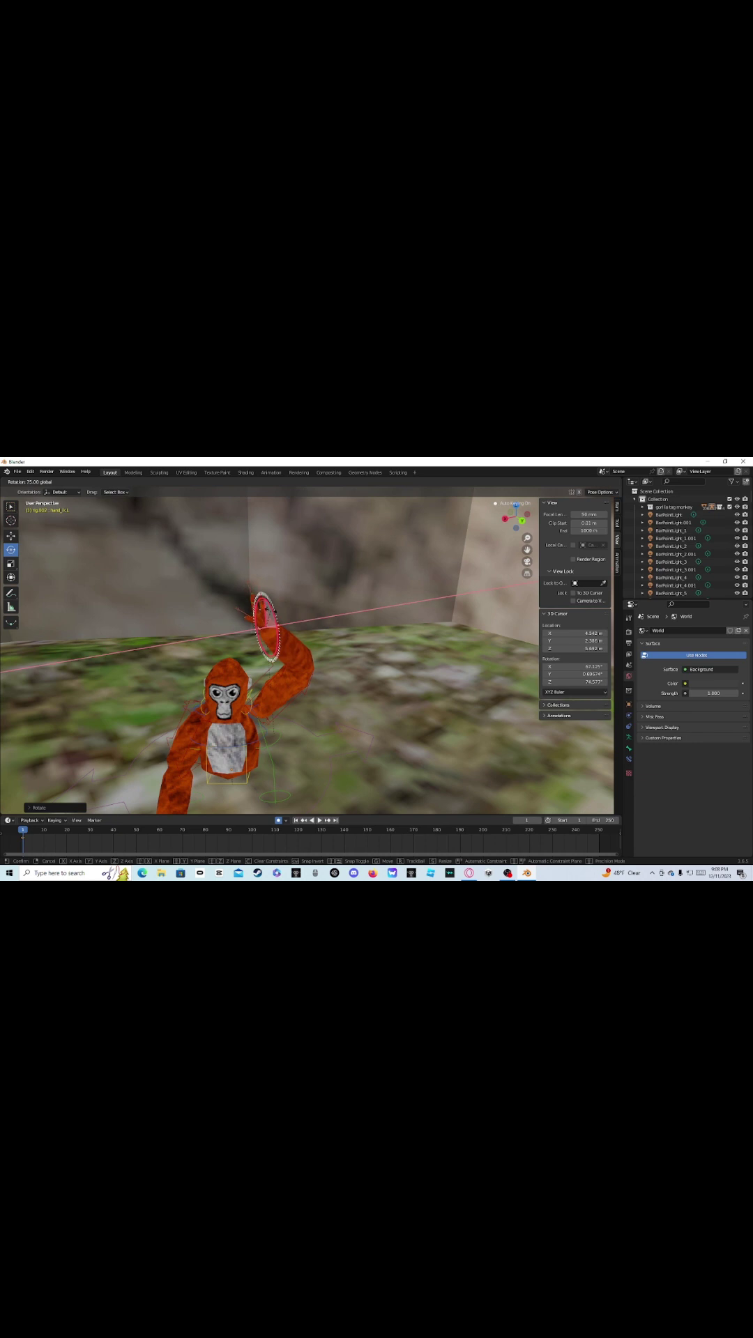
pyautogui.press('x')
pyautogui.press('y')
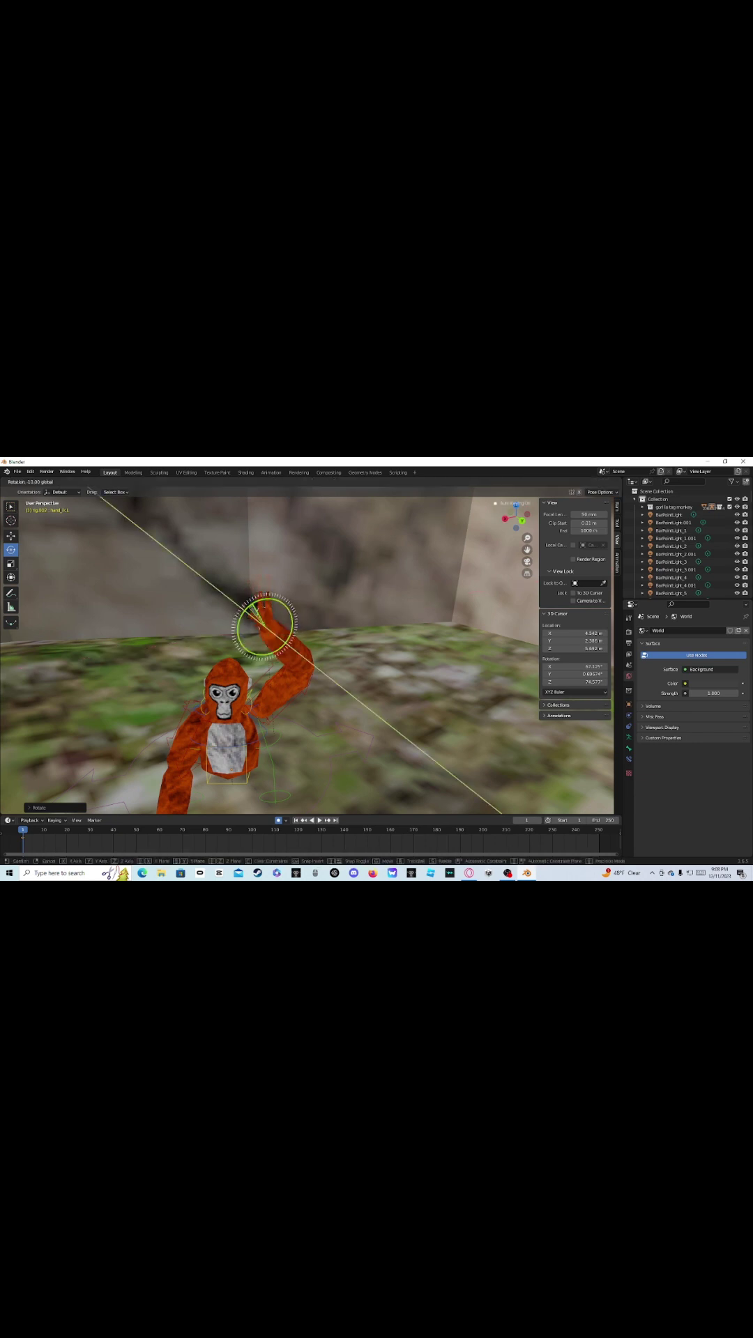
pyautogui.click(209, 586)
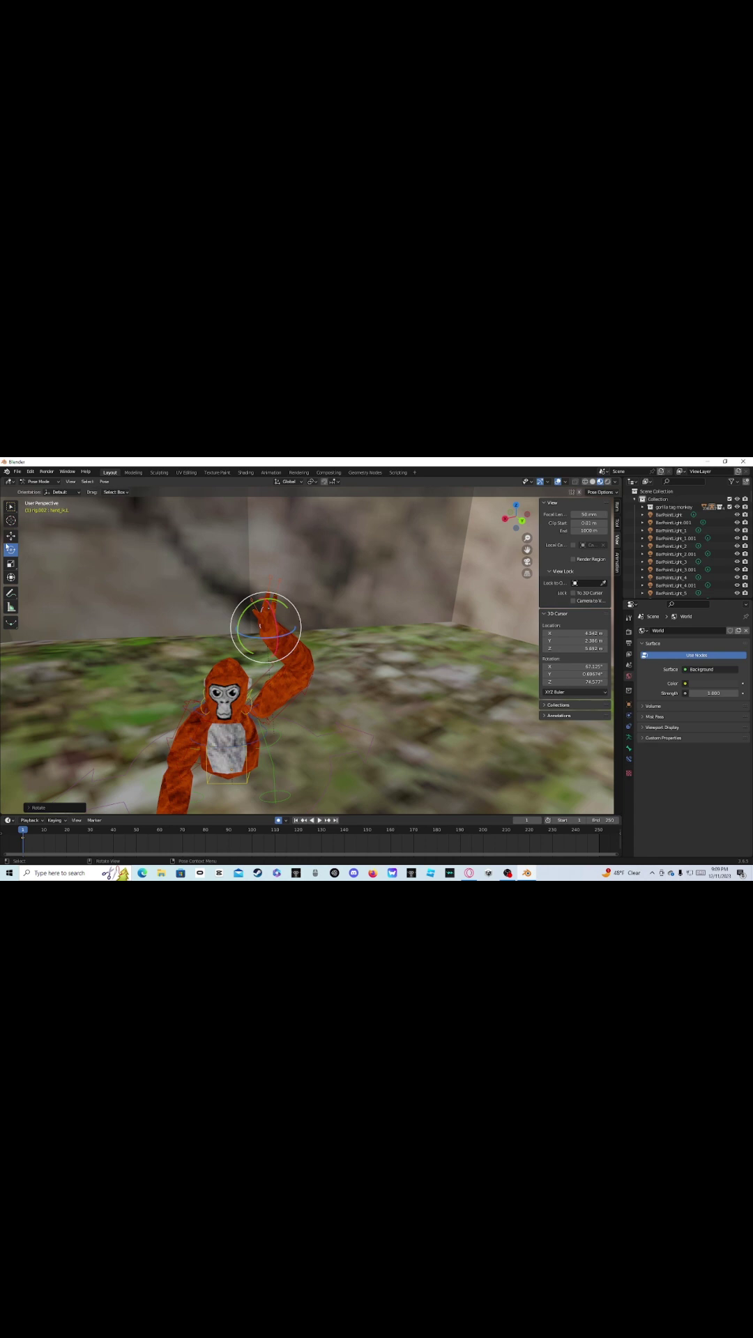
# - Try moving the raised left hand outward from the body and check it through the camera
pyautogui.click(10, 535)
pyautogui.moveTo(265, 627)
pyautogui.mouseDown()
pyautogui.moveTo(310, 693)
pyautogui.moveTo(334, 693)
pyautogui.moveTo(318, 695)
pyautogui.moveTo(278, 637)
pyautogui.mouseUp()
pyautogui.hotkey('ctrl', 'z')
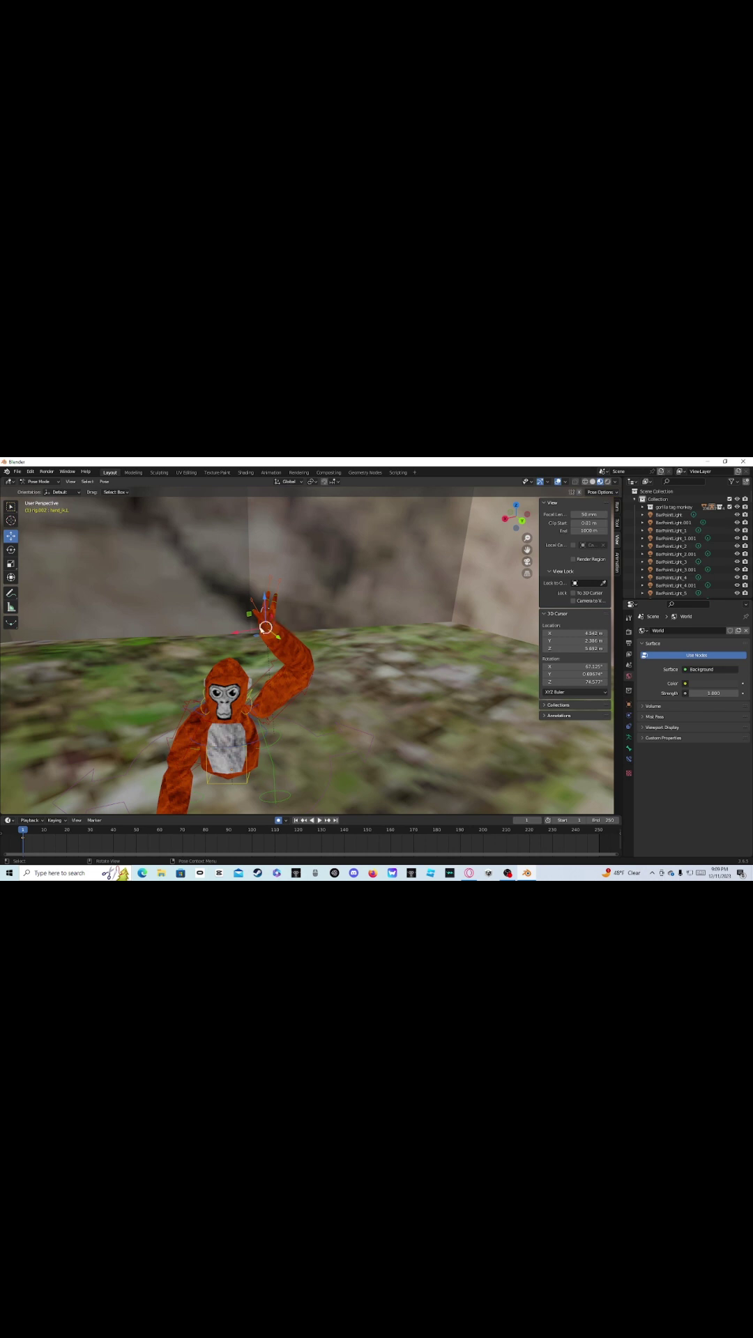
pyautogui.moveTo(265, 629); pyautogui.dragTo(334, 659)
pyautogui.hotkey('ctrl', 'z')
pyautogui.click(523, 561)
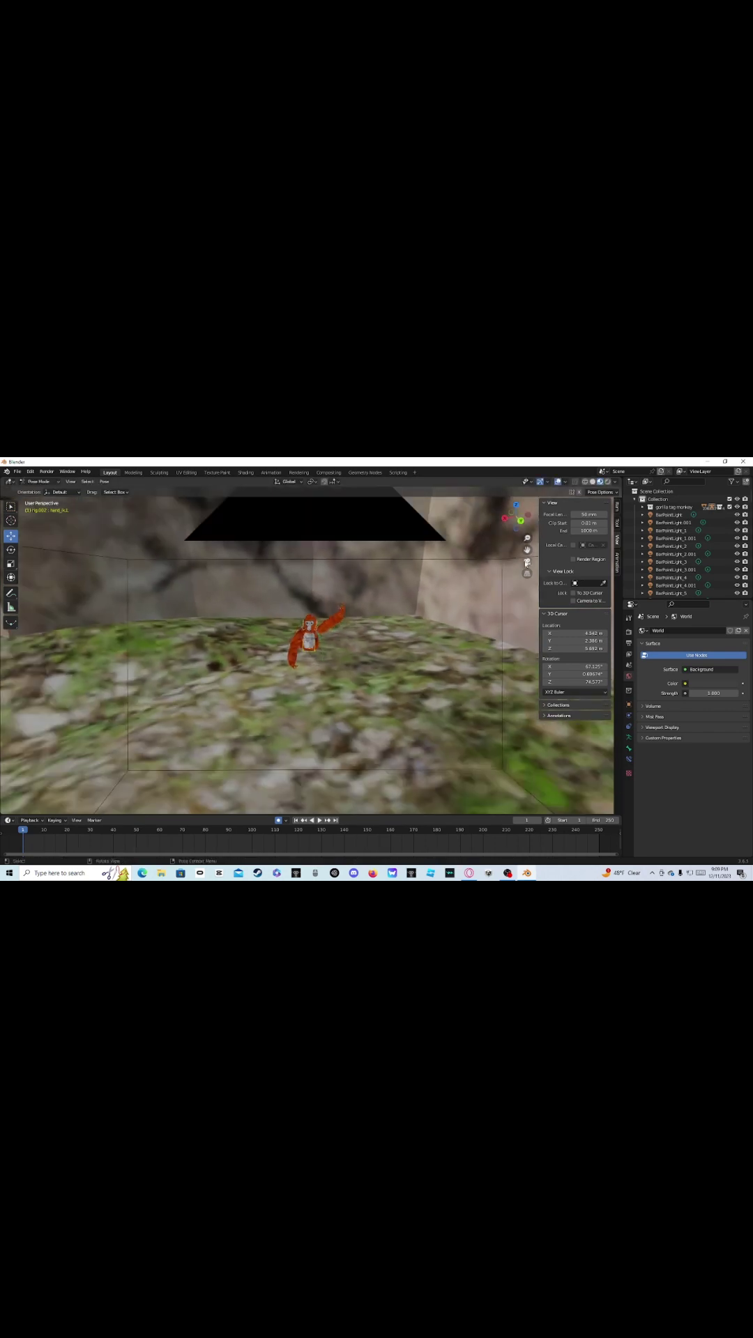
pyautogui.click(524, 562)
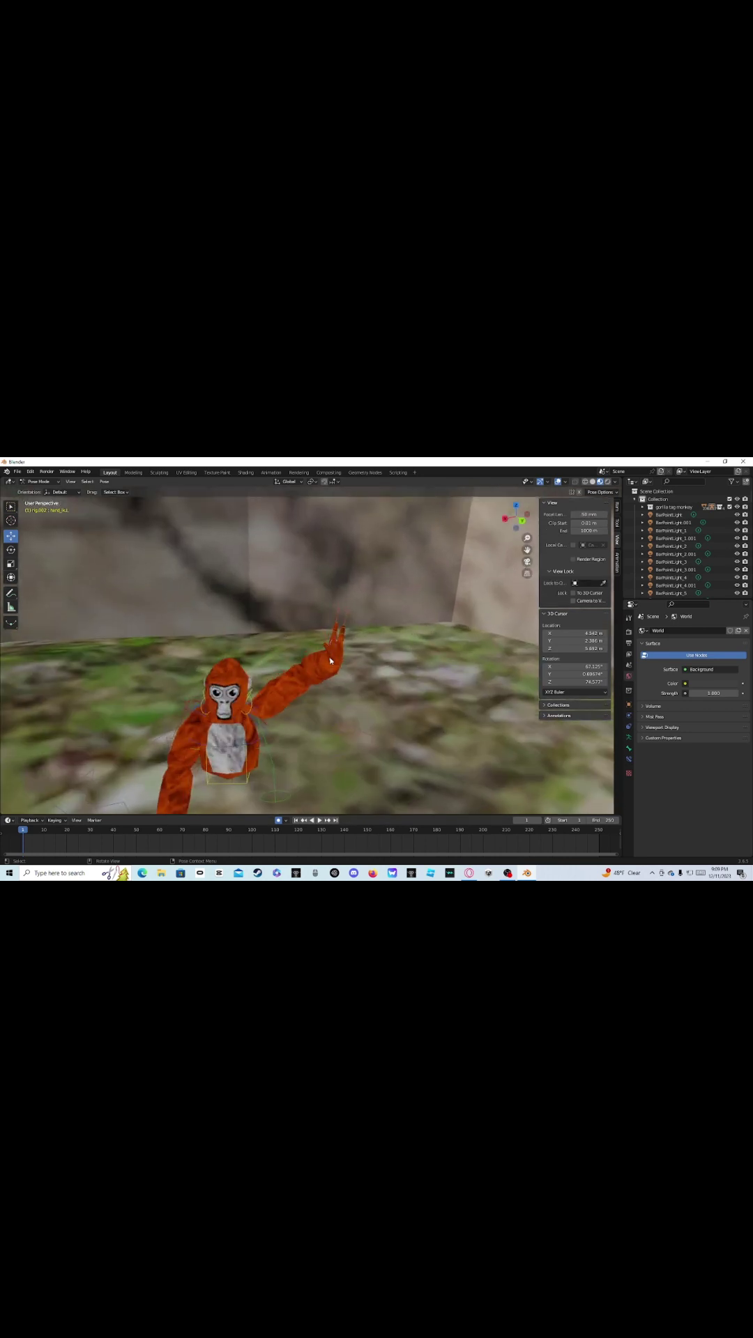
# - Try moving the outstretched left hand back in to above the gorilla's head
pyautogui.click(331, 660)
pyautogui.moveTo(331, 660); pyautogui.dragTo(254, 638)
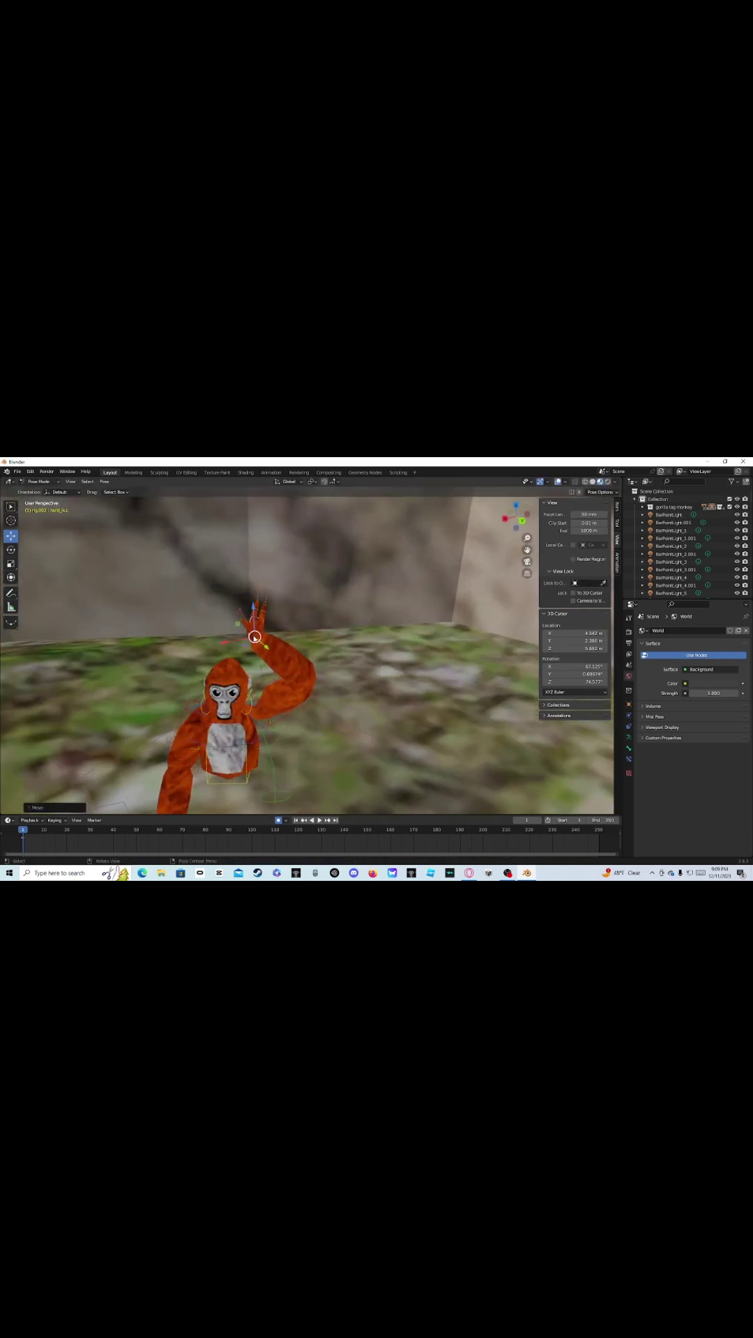
pyautogui.hotkey('ctrl', 'z')
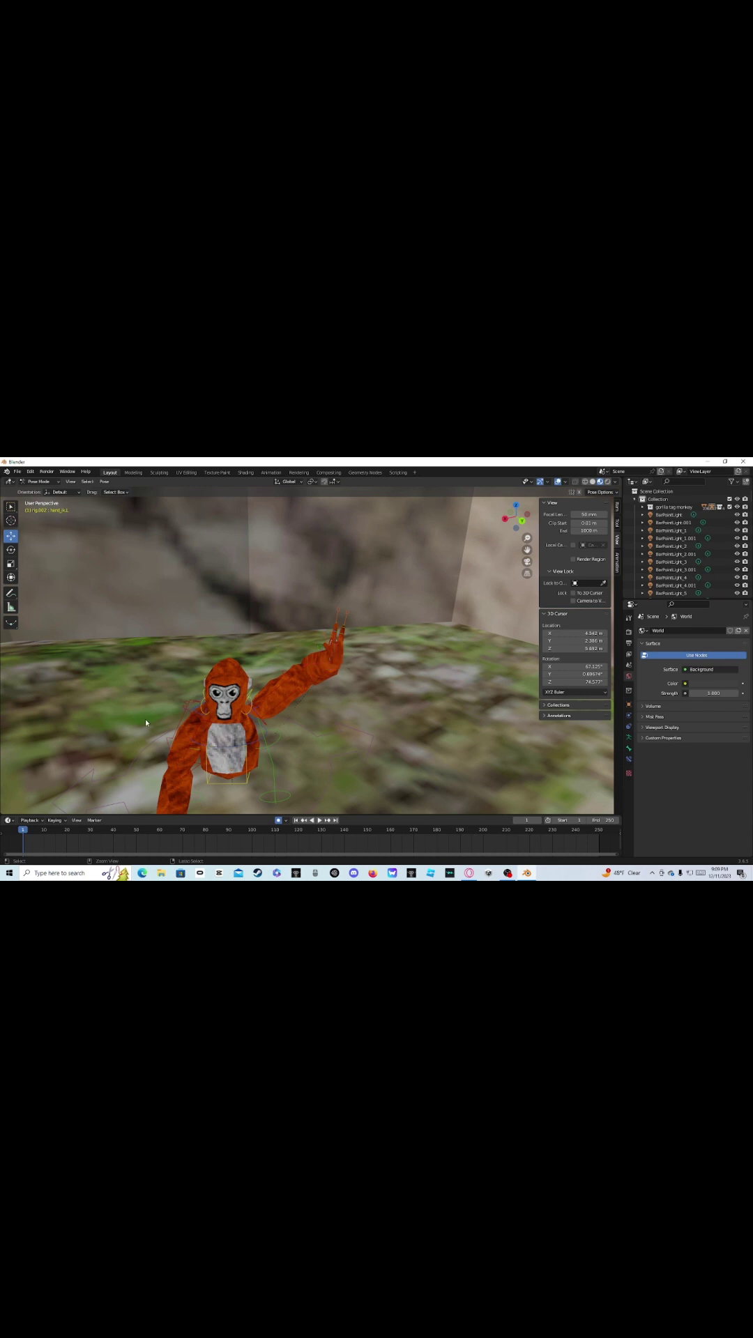
pyautogui.click(332, 661)
pyautogui.moveTo(331, 677); pyautogui.dragTo(251, 646)
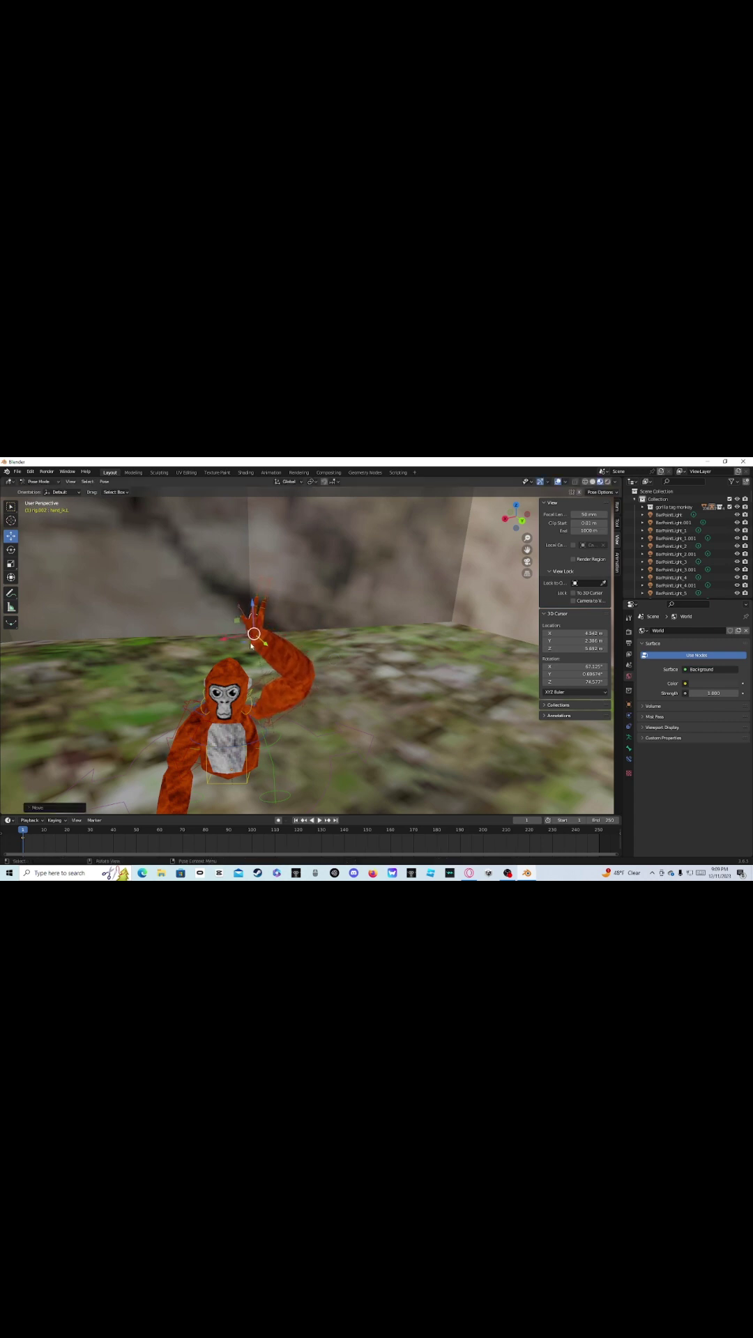
pyautogui.moveTo(343, 604); pyautogui.dragTo(344, 608, button='middle')
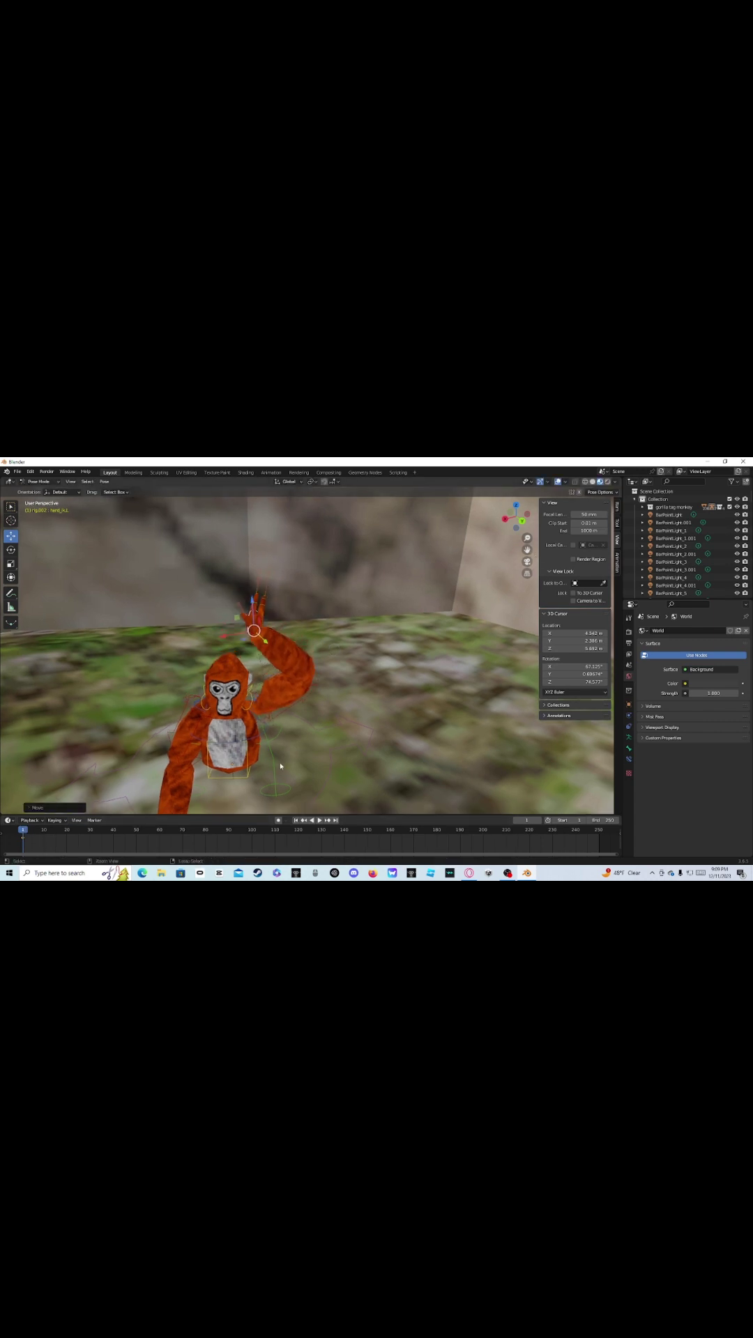
# - Undo the left hand's moves and rotations back to the pose with the arm on the ground
pyautogui.hotkey('ctrl', 'z')
pyautogui.hotkey('ctrl', 'z')
pyautogui.hotkey('ctrl', 'z')
pyautogui.hotkey('ctrl', 'z')
pyautogui.hotkey('ctrl', 'z')
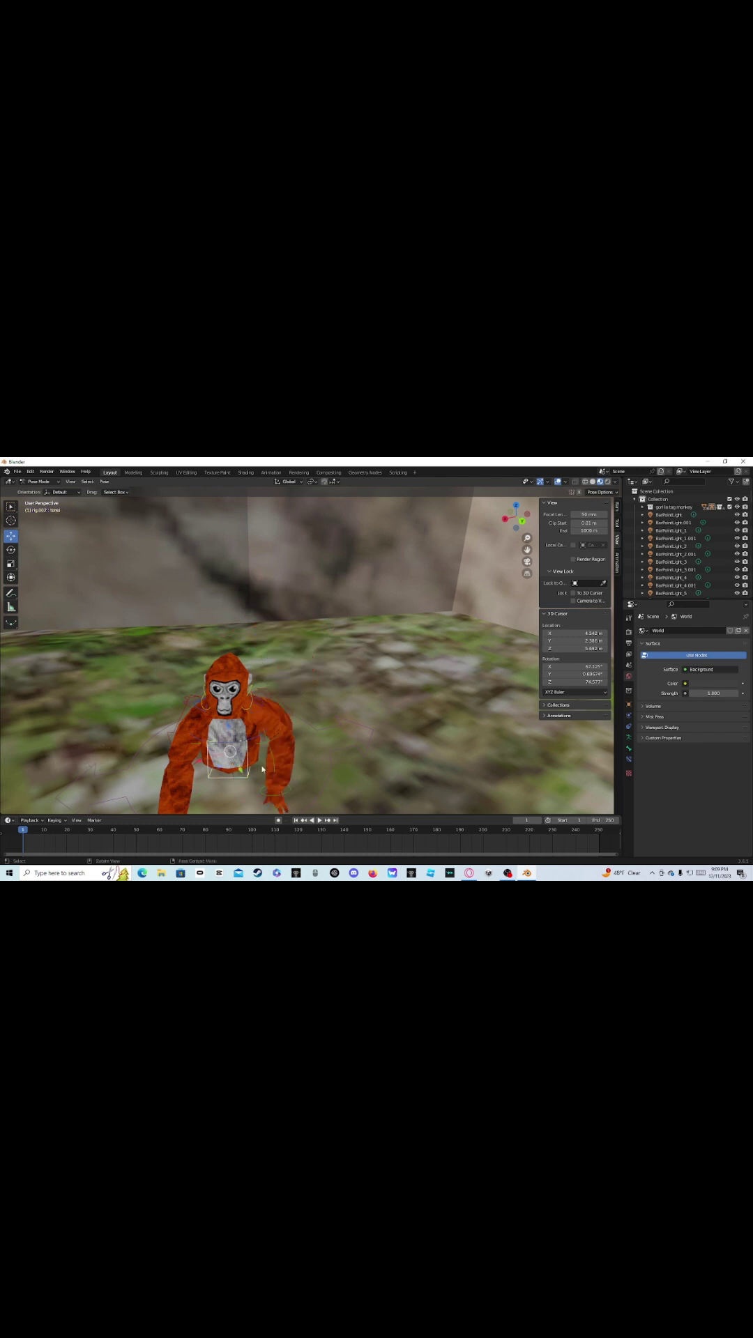
# - Turn Auto Keying back on and raise the left hand bone vertically above the gorilla's head at frame 1
pyautogui.moveTo(263, 769); pyautogui.dragTo(290, 771, button='middle')
pyautogui.click(285, 784)
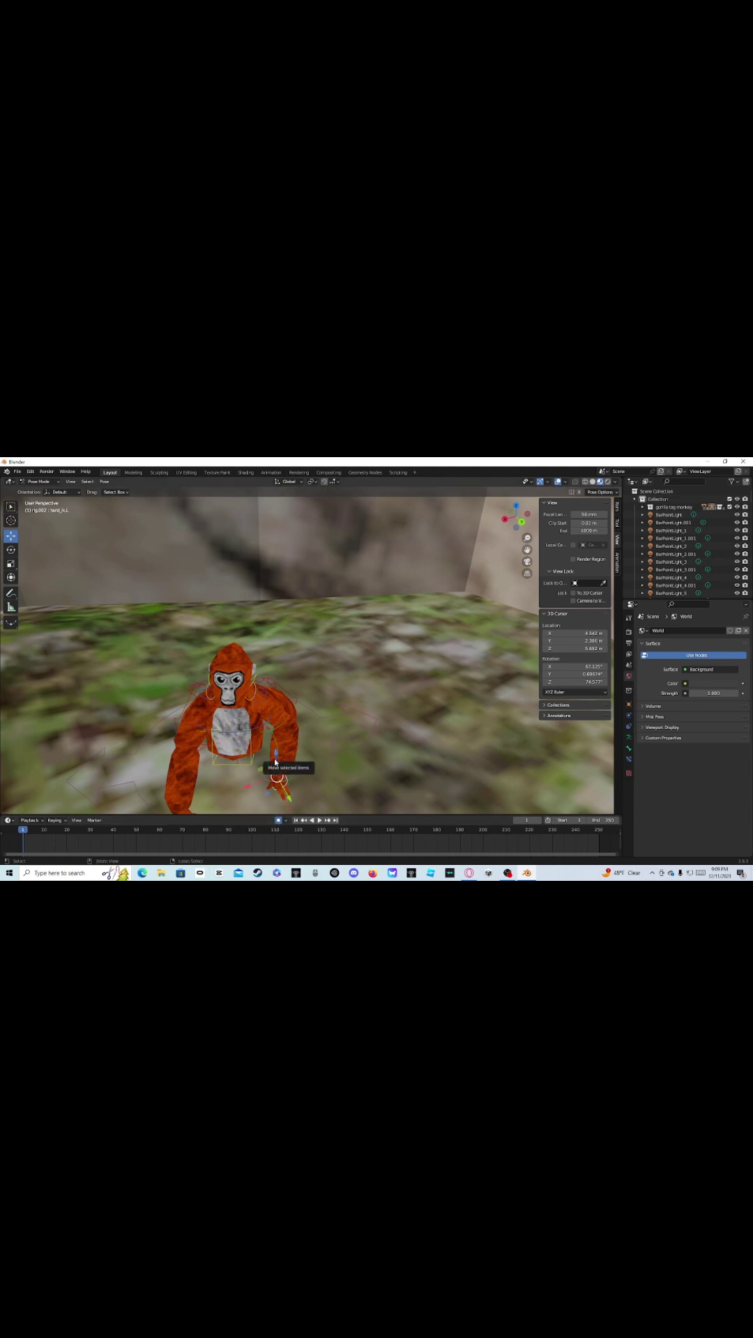
pyautogui.moveTo(276, 763); pyautogui.dragTo(269, 601)
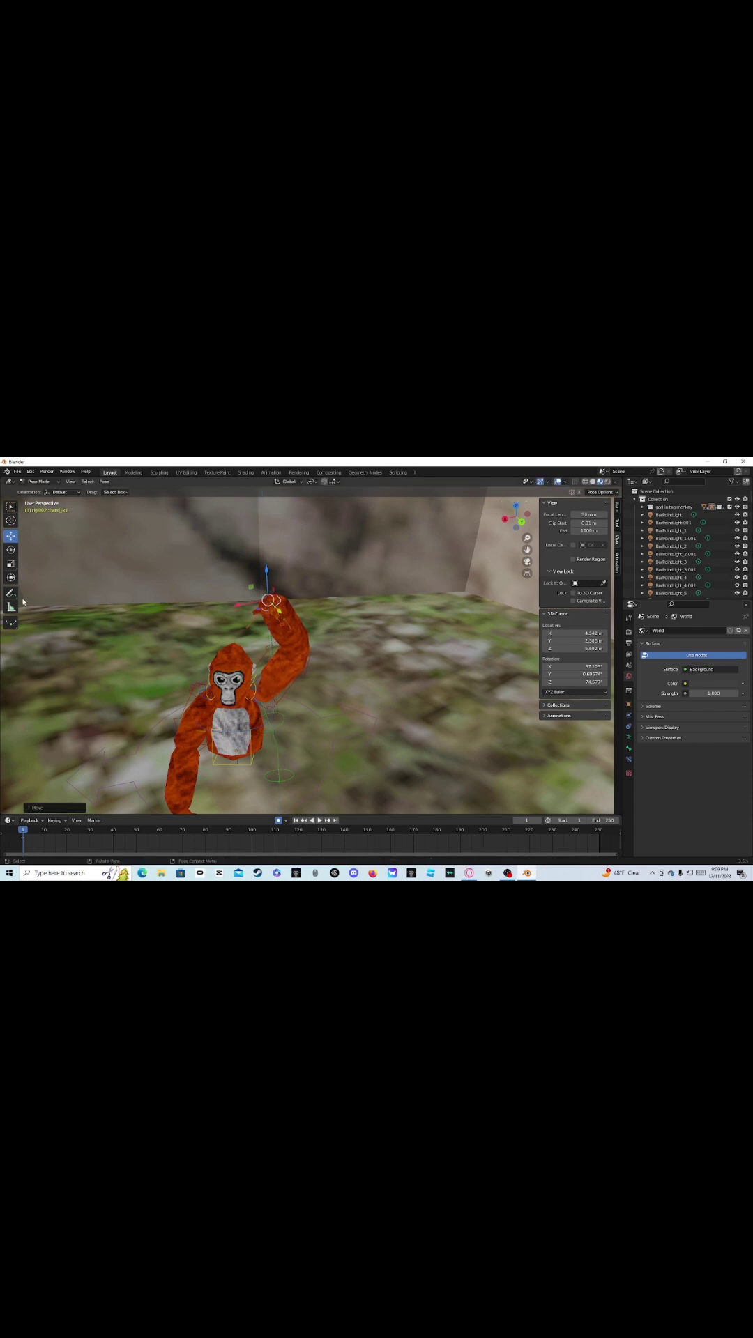
# - Rotate the raised left hand bone so the fingers point upward in a waving pose
pyautogui.click(11, 549)
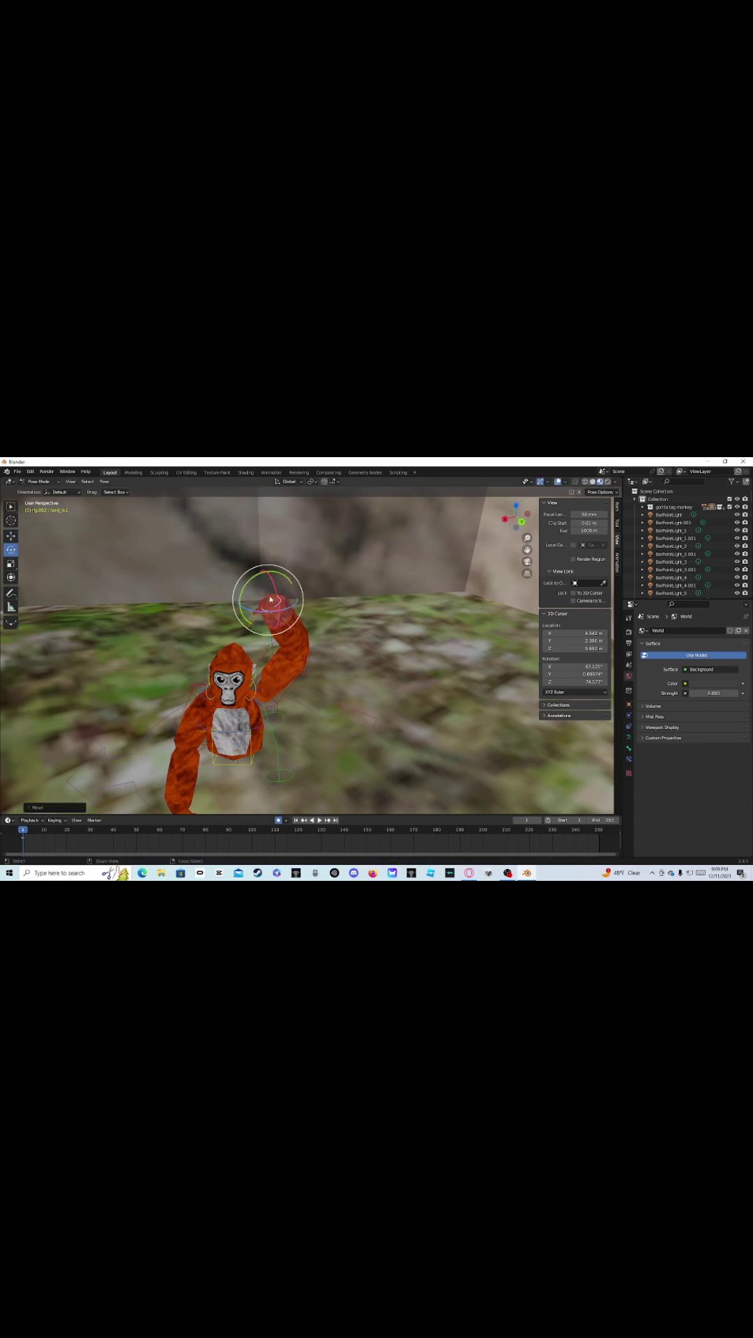
pyautogui.moveTo(275, 599); pyautogui.dragTo(260, 517)
pyautogui.moveTo(266, 612); pyautogui.dragTo(275, 608)
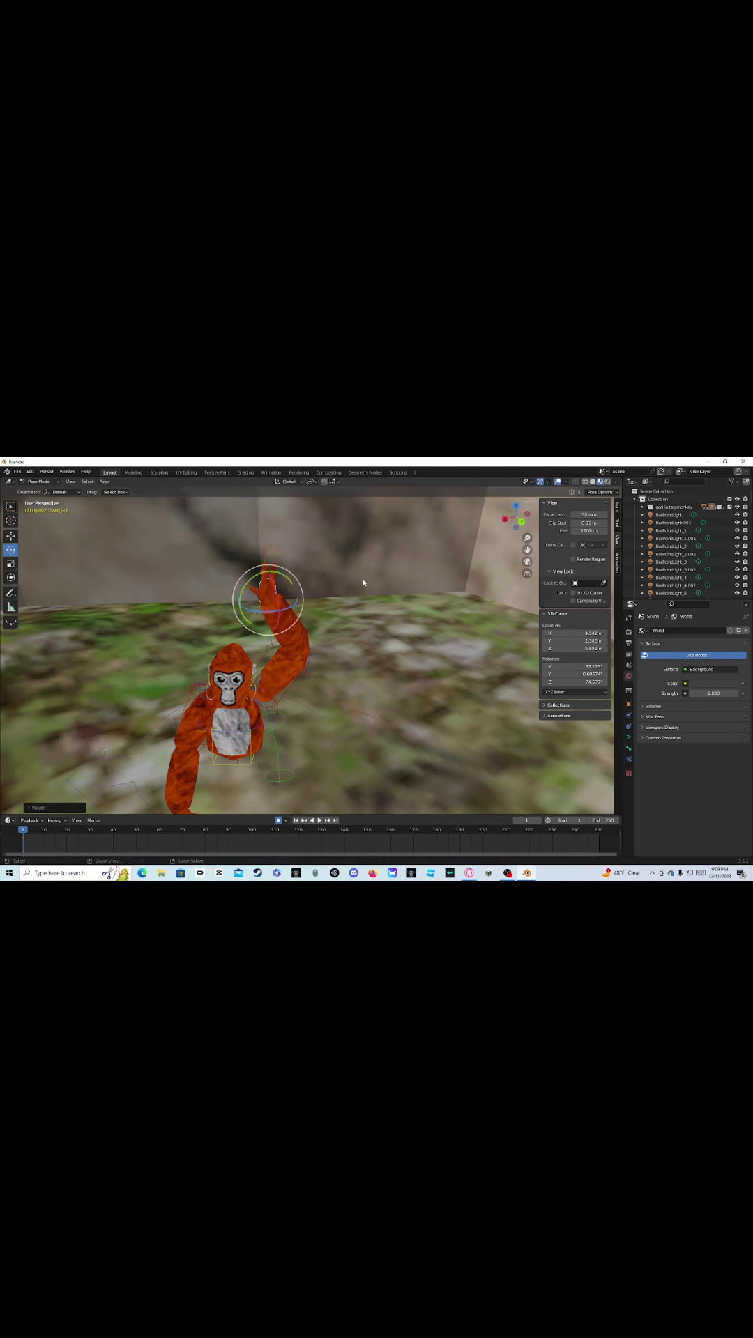
# - Check the waving pose through the camera and play the timeline
pyautogui.click(526, 561)
pyautogui.click(527, 562)
pyautogui.press('space')
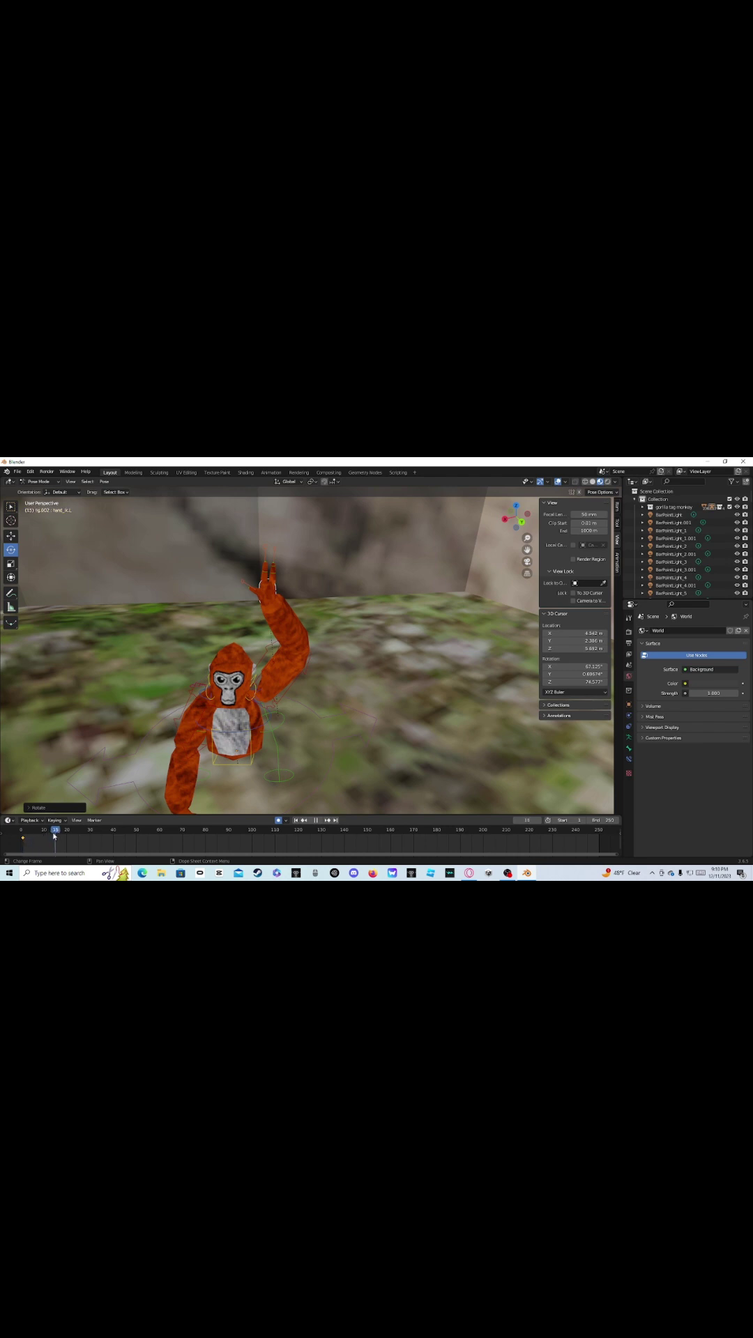
# - At frame 11, tilt the left hand bone outward and move it away from the head for the wave's second key pose
pyautogui.moveTo(86, 829); pyautogui.dragTo(46, 835)
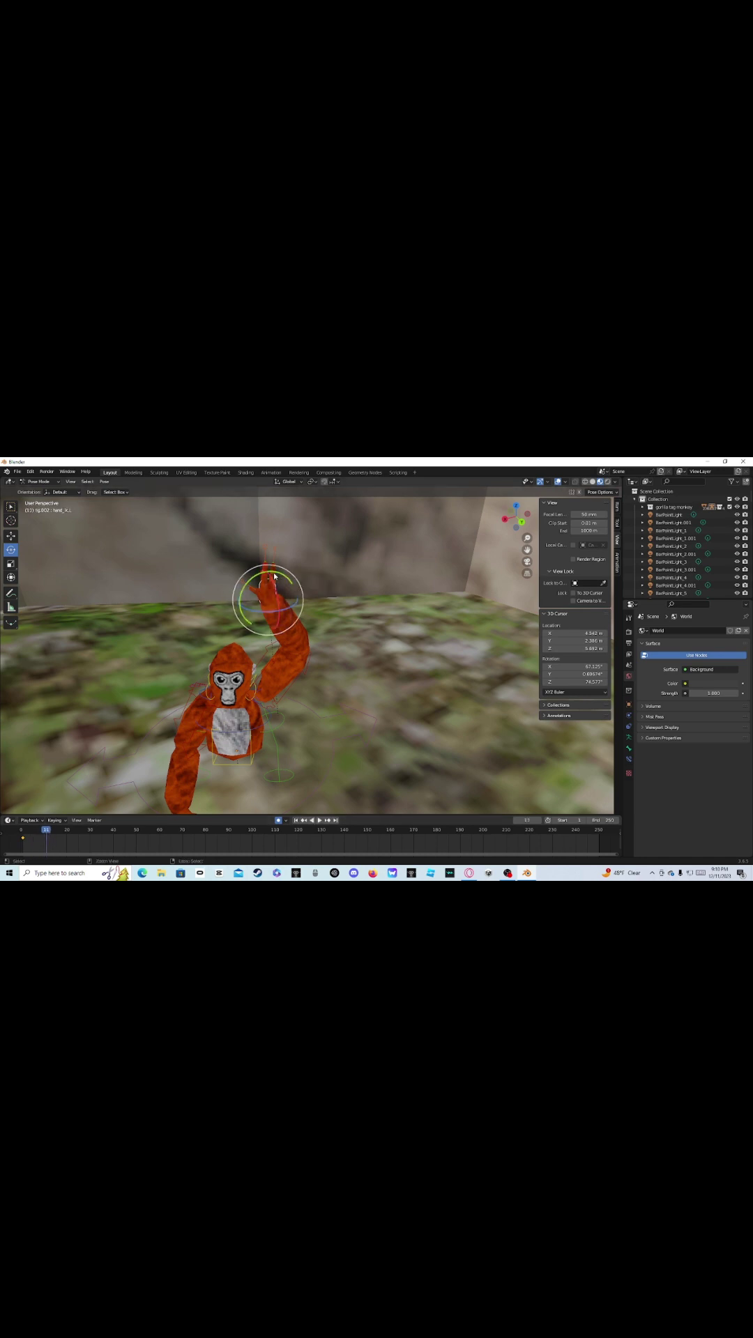
pyautogui.moveTo(283, 587); pyautogui.dragTo(145, 581)
pyautogui.moveTo(277, 594); pyautogui.dragTo(312, 611)
pyautogui.click(11, 535)
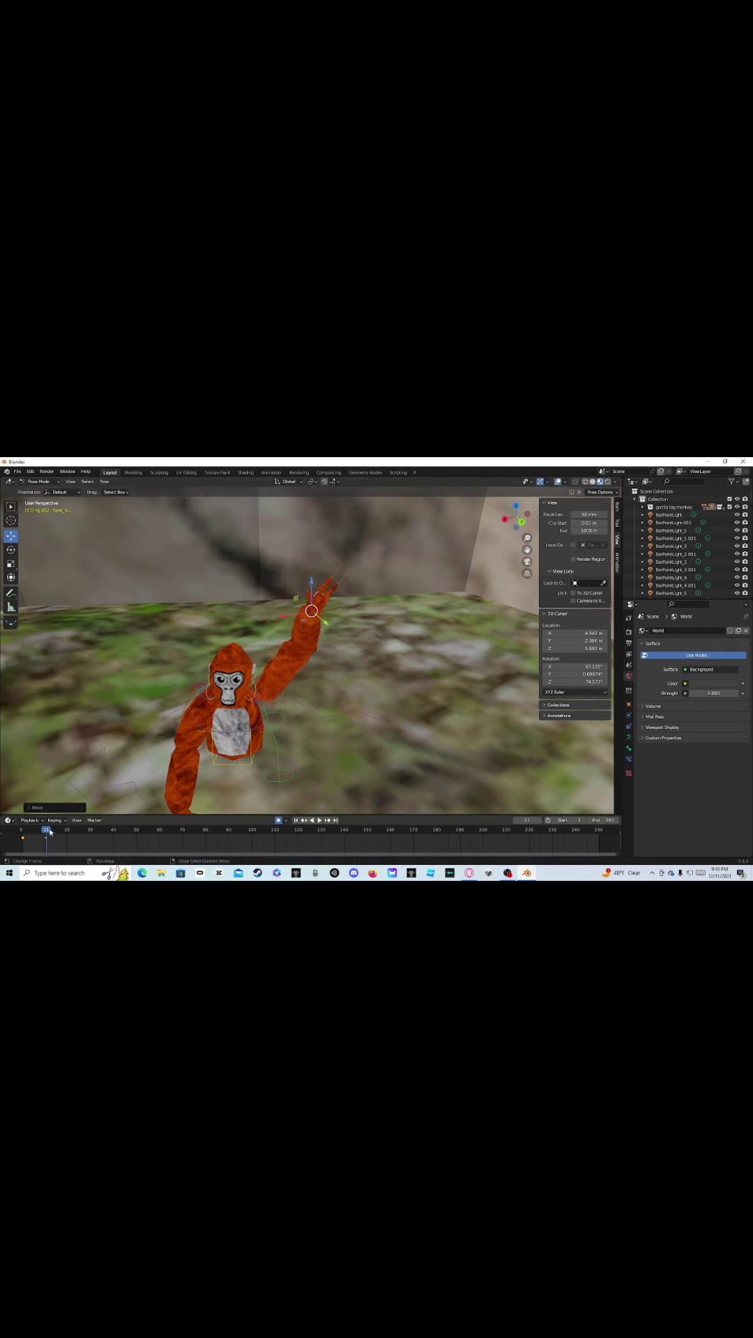
# - At frame 20, lower the left hand bone from the raised wave down to the ground beside the body
pyautogui.moveTo(49, 831); pyautogui.dragTo(67, 835)
pyautogui.moveTo(317, 612); pyautogui.dragTo(266, 626)
pyautogui.moveTo(282, 620); pyautogui.dragTo(239, 691, button='middle')
pyautogui.press('g')
pyautogui.press('z')
pyautogui.click(269, 700)
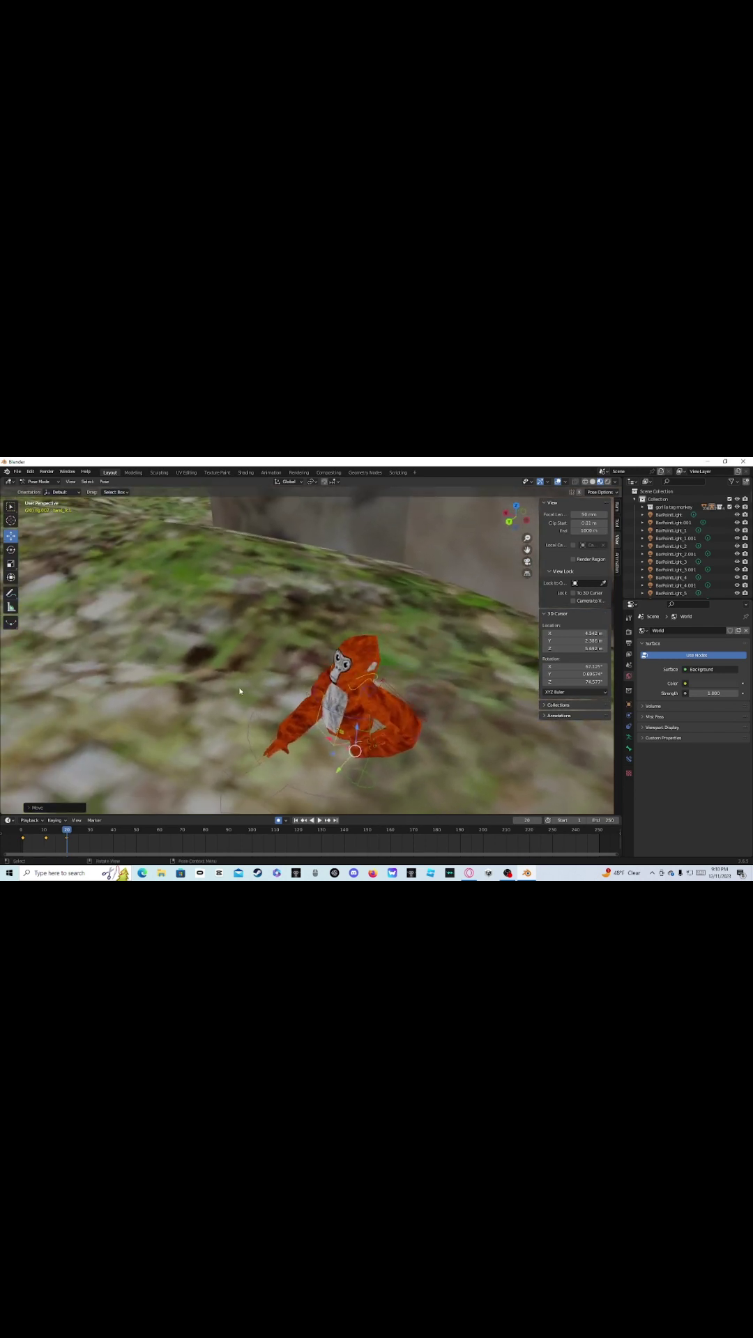
pyautogui.moveTo(356, 731); pyautogui.dragTo(297, 780)
# - Rotate the lowered left hand bone into a resting angle and move it forward, away from the body
pyautogui.click(11, 549)
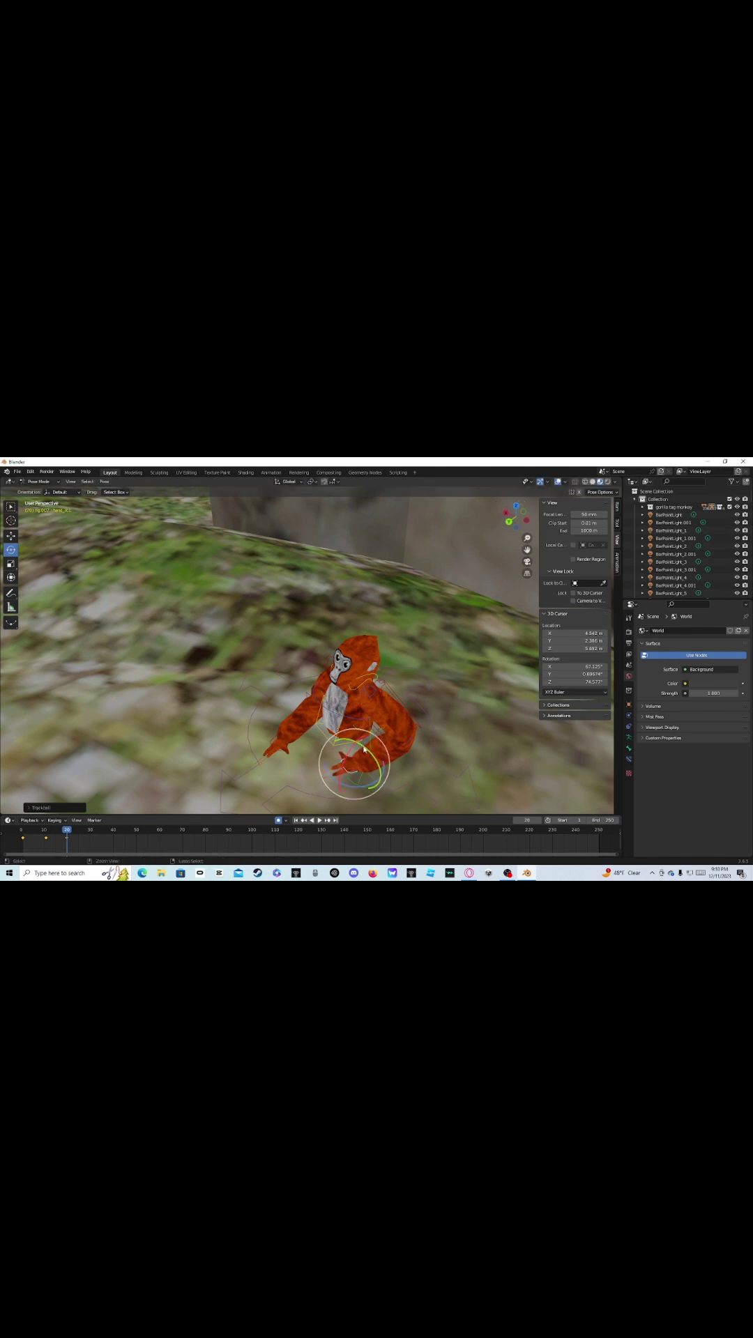
pyautogui.keyDown('ctrl'); pyautogui.moveTo(364, 748); pyautogui.dragTo(337, 740); pyautogui.keyUp('ctrl')
pyautogui.moveTo(337, 732); pyautogui.dragTo(200, 556, button='middle')
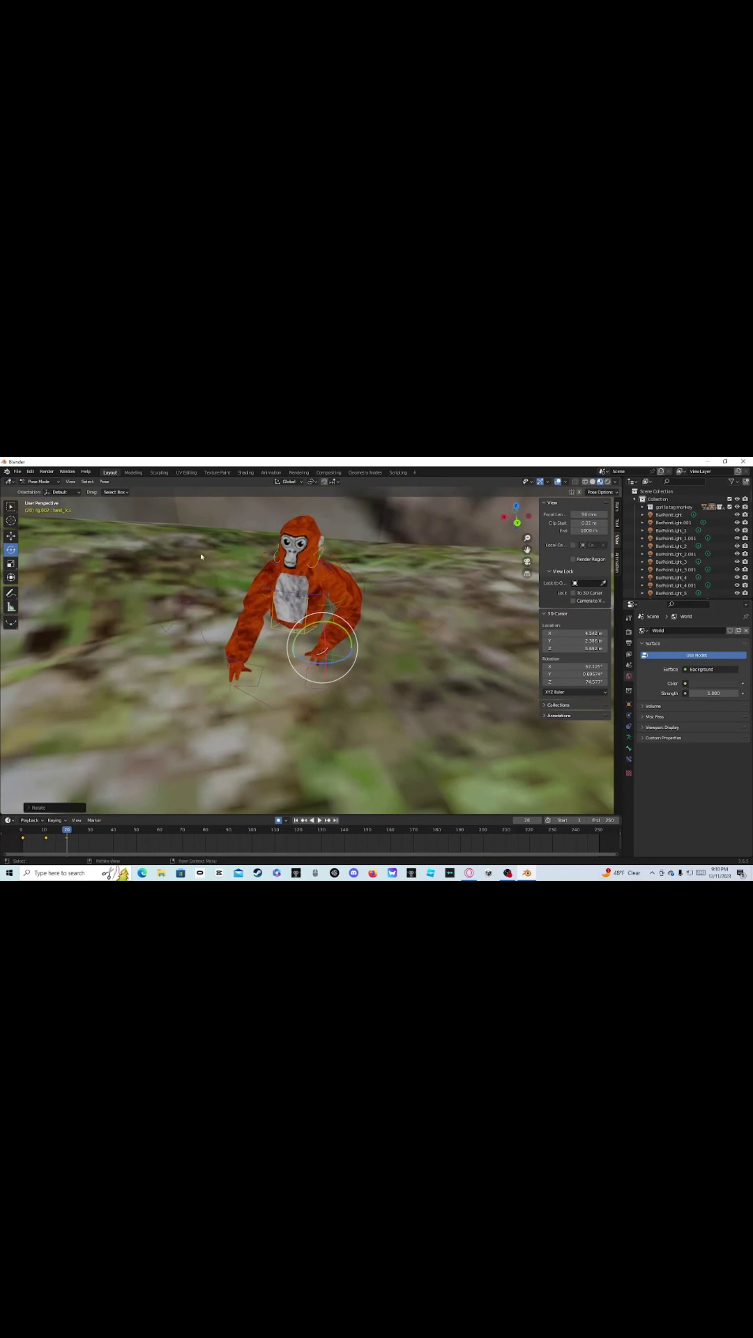
pyautogui.click(9, 537)
pyautogui.moveTo(277, 578); pyautogui.dragTo(327, 582, button='middle')
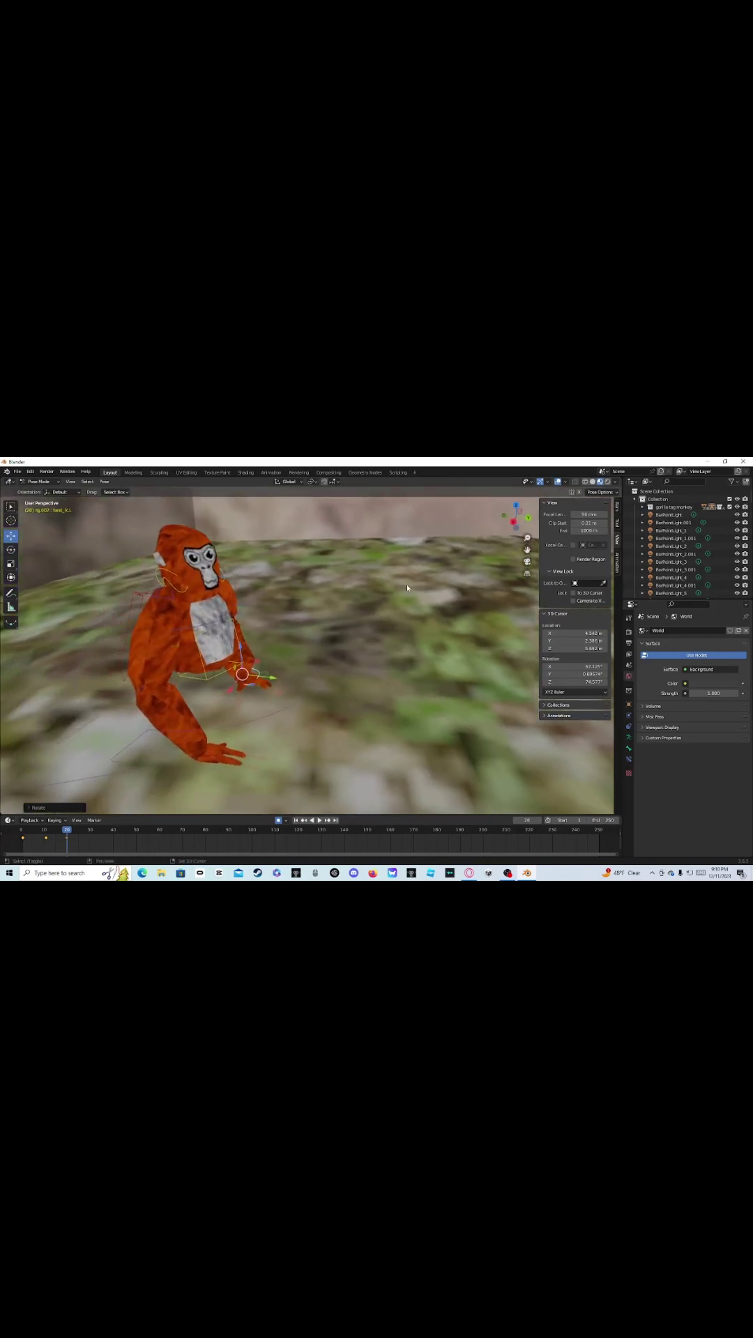
pyautogui.moveTo(242, 674); pyautogui.dragTo(268, 667)
pyautogui.click(10, 550)
pyautogui.click(13, 540)
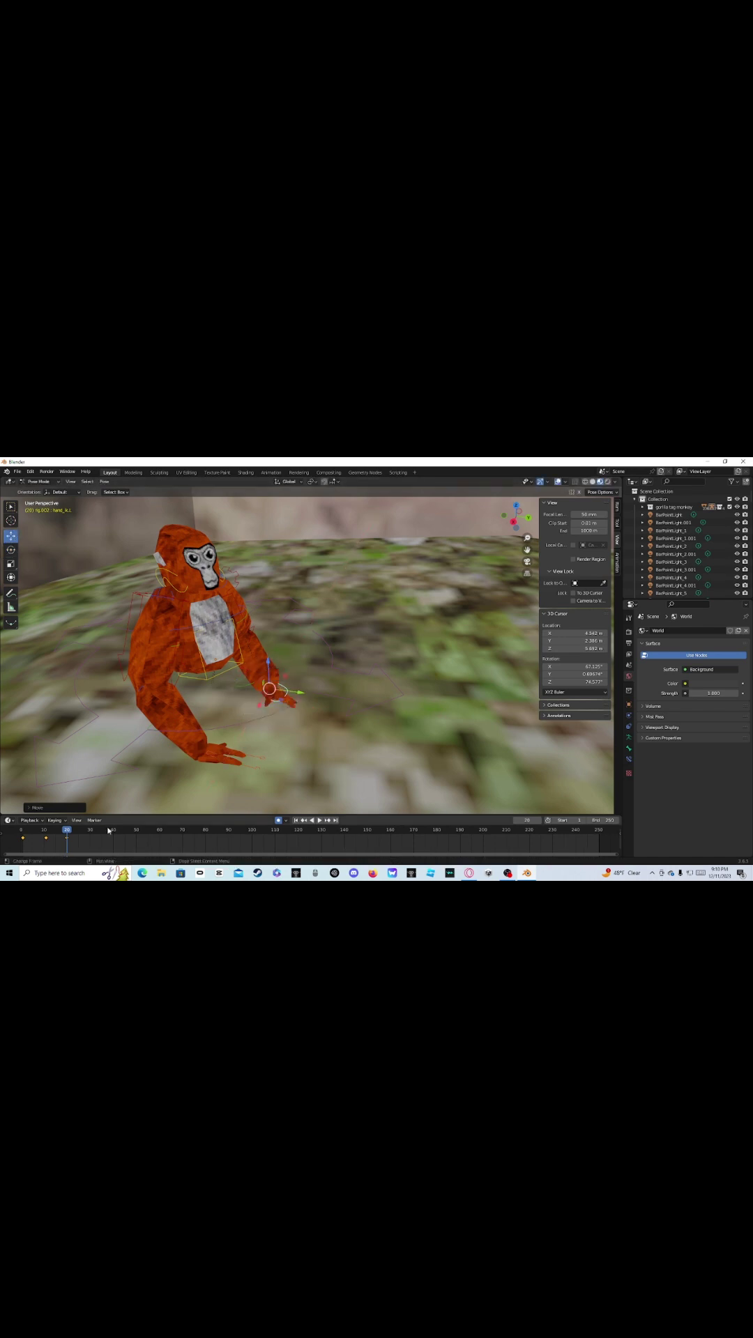
# - Play the waving animation from the start through the camera view
pyautogui.moveTo(68, 836); pyautogui.dragTo(20, 836)
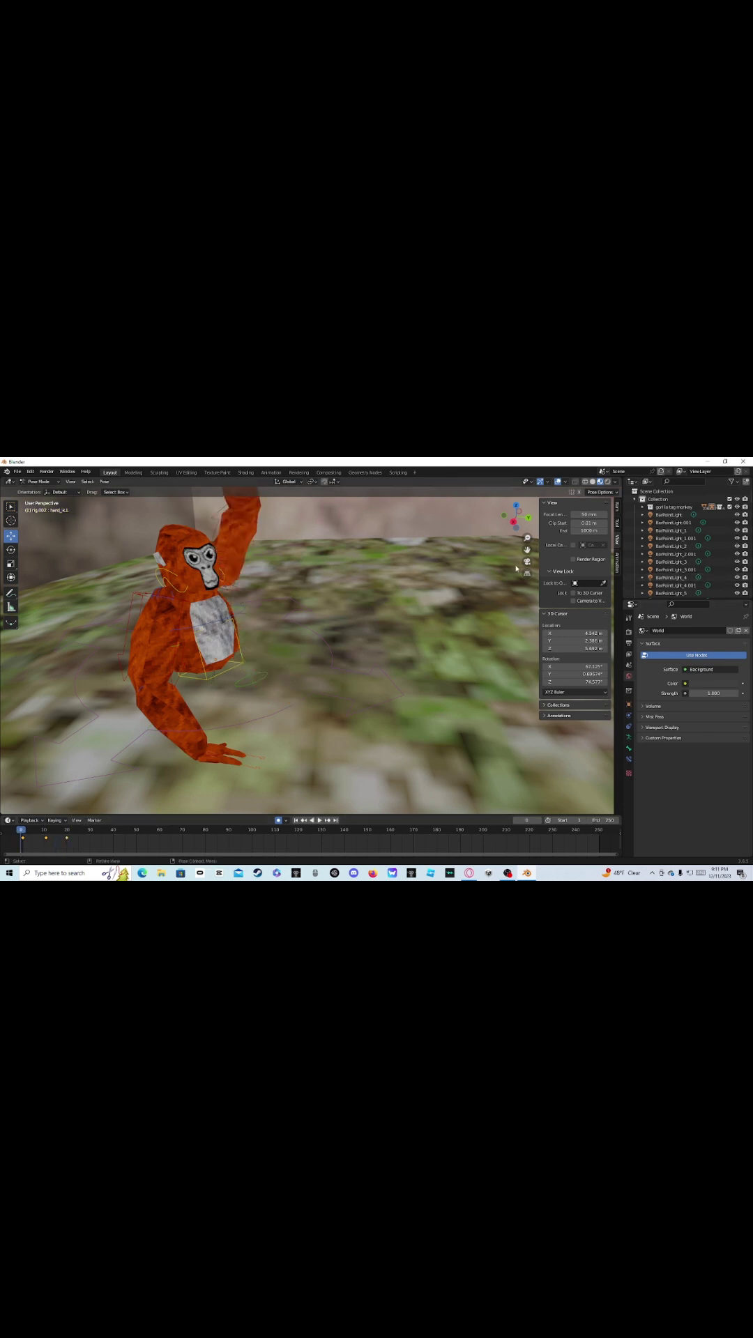
pyautogui.click(527, 562)
pyautogui.click(527, 563)
pyautogui.press('space')
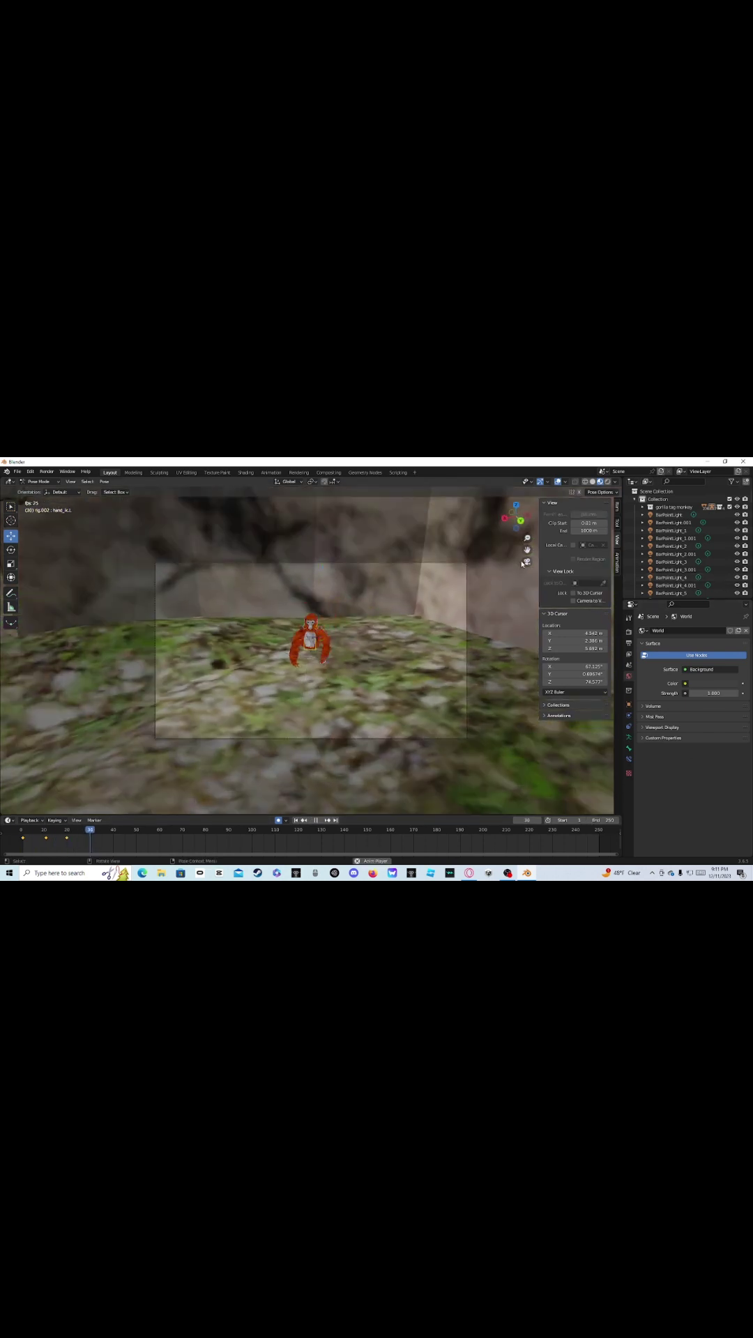
pyautogui.press('space')
pyautogui.press('space')
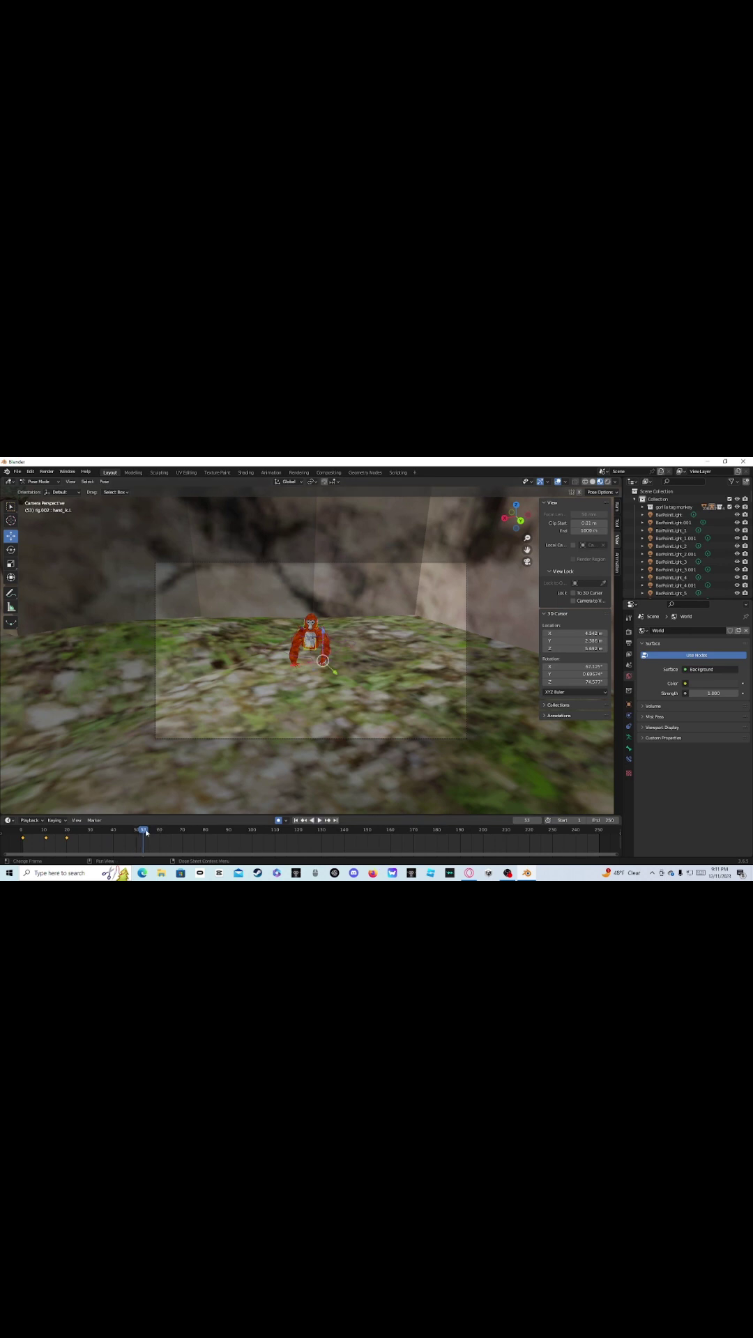
pyautogui.moveTo(145, 831); pyautogui.dragTo(8, 826)
pyautogui.hotkey('shift', 'Left')
pyautogui.press('space')
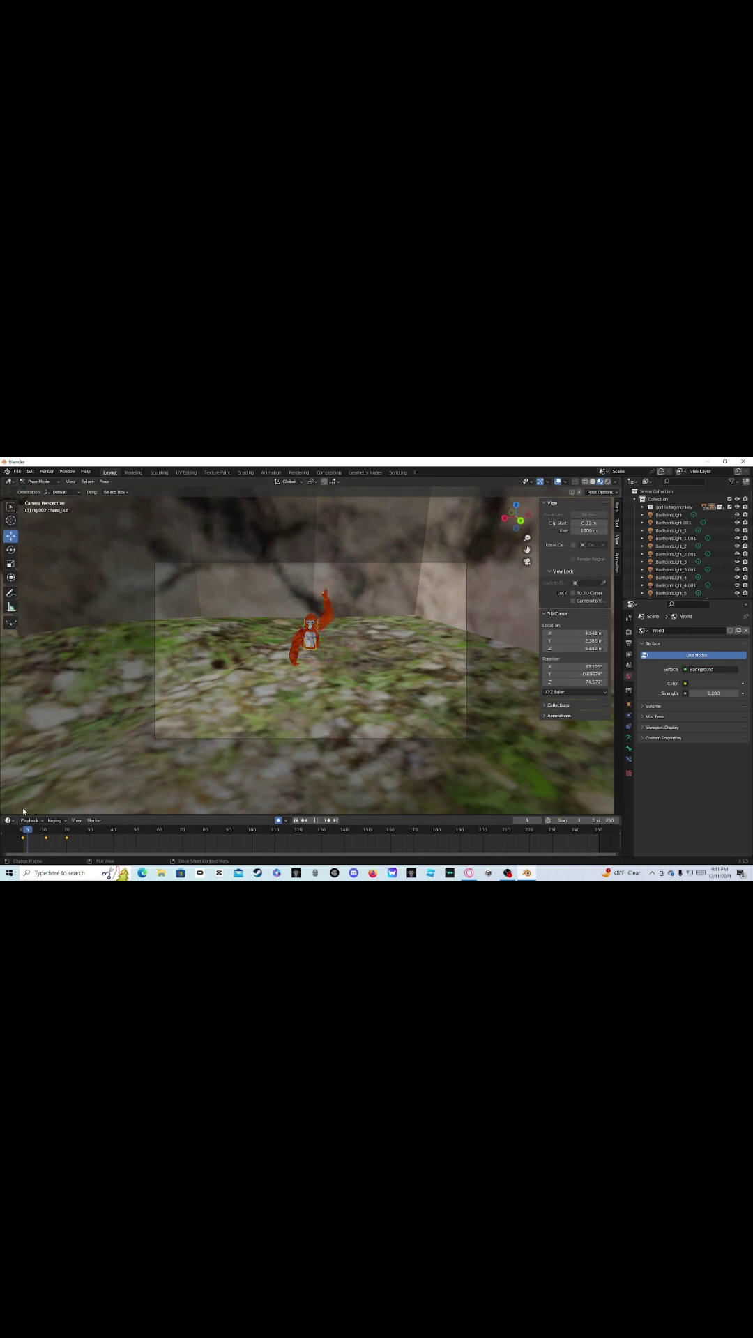
pyautogui.press('space')
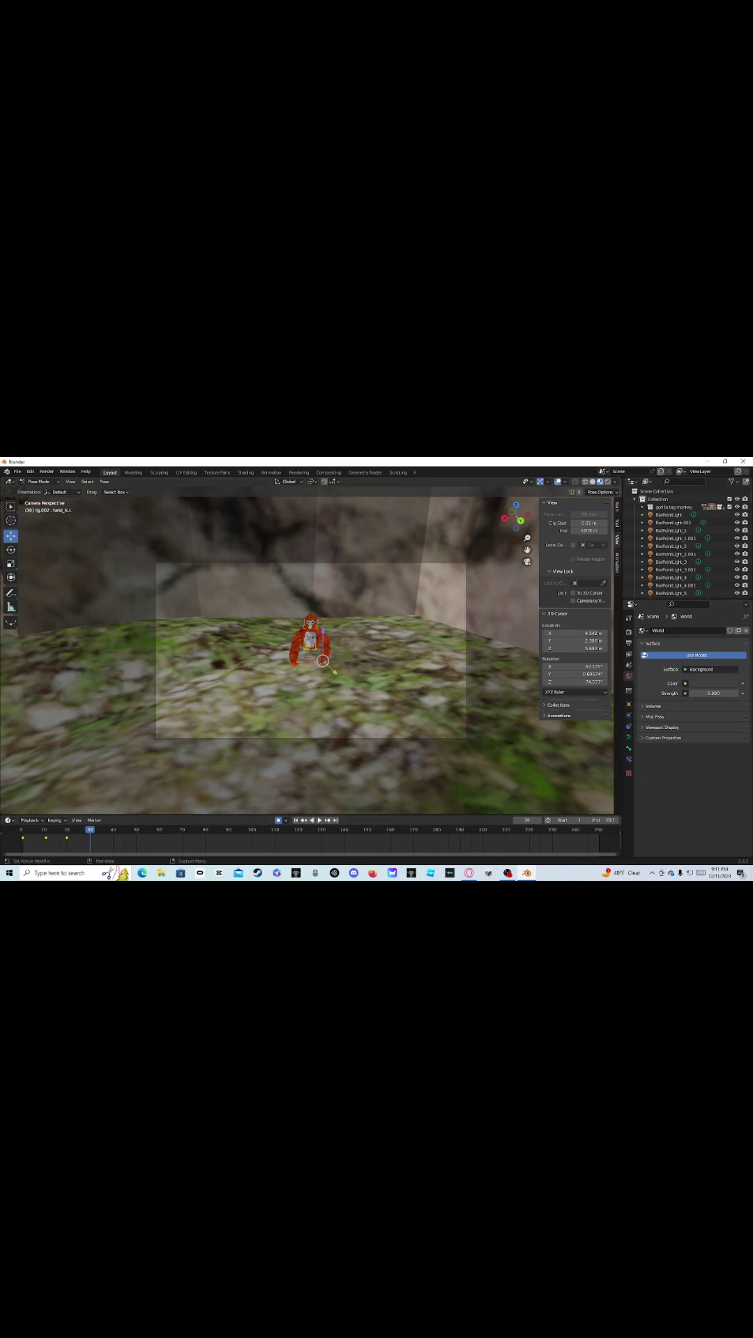
# - Leave the camera view and replay the wave close up from the front of the gorilla
pyautogui.click(527, 561)
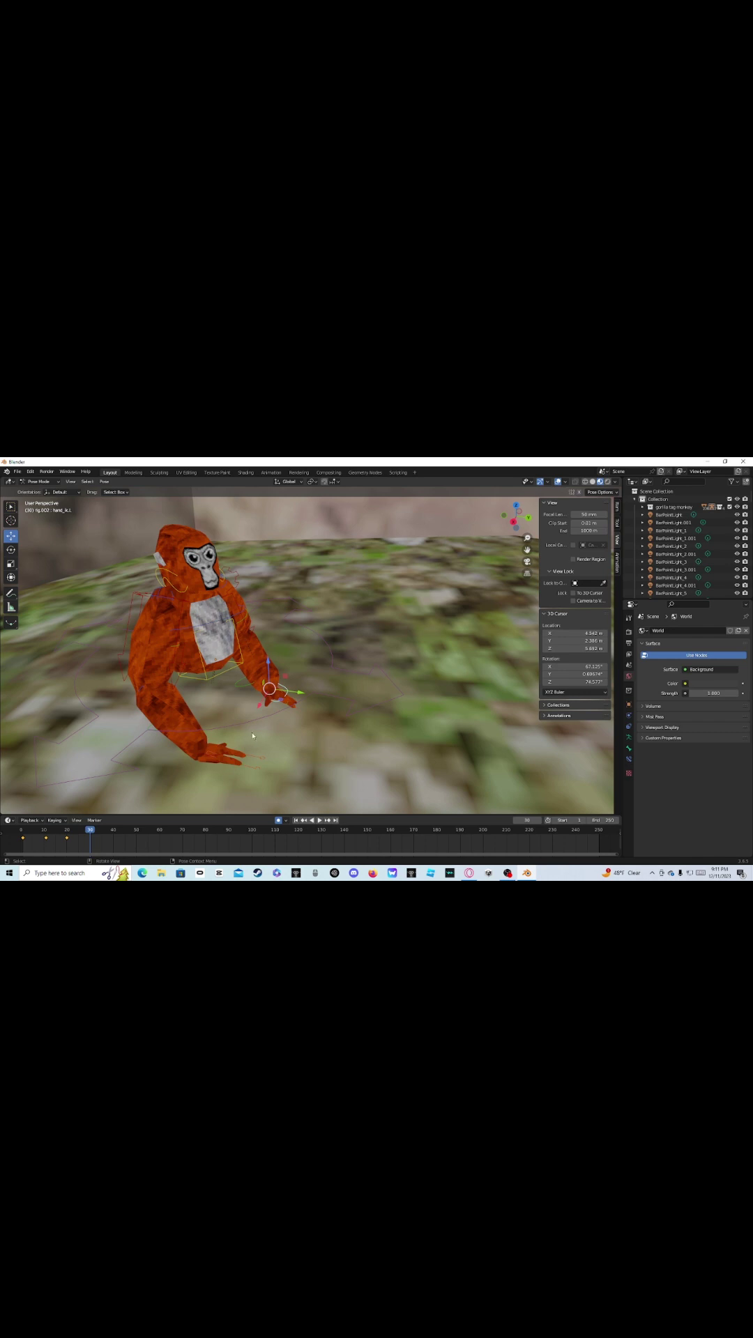
pyautogui.moveTo(277, 692); pyautogui.dragTo(234, 635, button='middle')
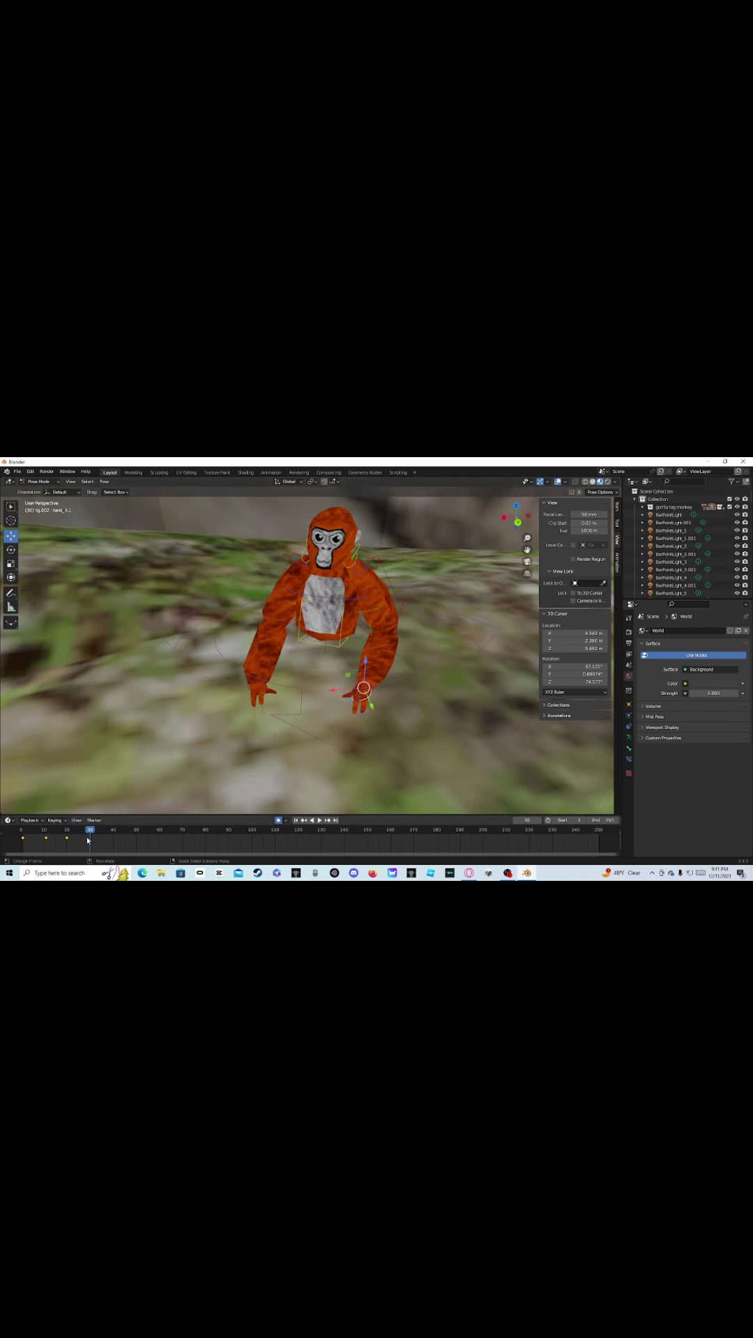
pyautogui.press('space')
pyautogui.moveTo(135, 806); pyautogui.dragTo(366, 809)
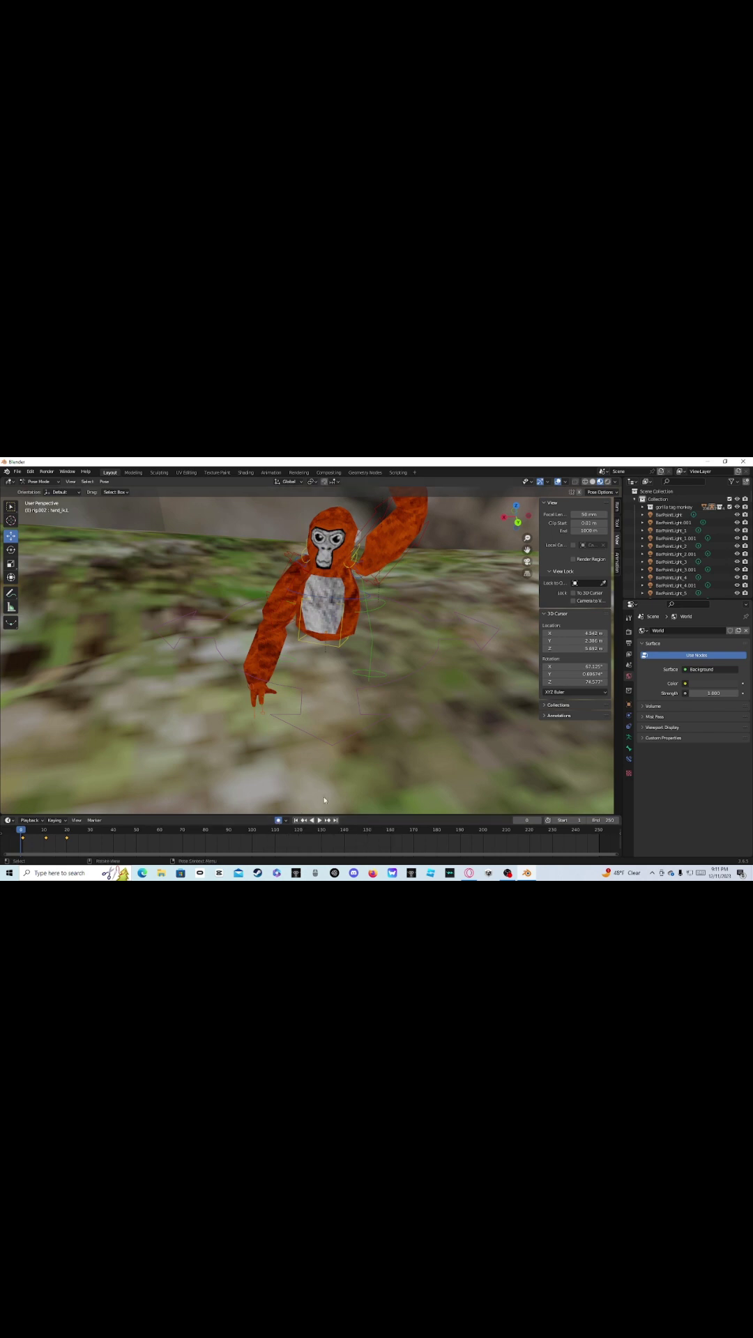
pyautogui.moveTo(430, 619)
pyautogui.mouseDown(button='middle')
pyautogui.moveTo(433, 636)
pyautogui.moveTo(445, 608)
pyautogui.moveTo(424, 608)
pyautogui.mouseUp(button='middle')
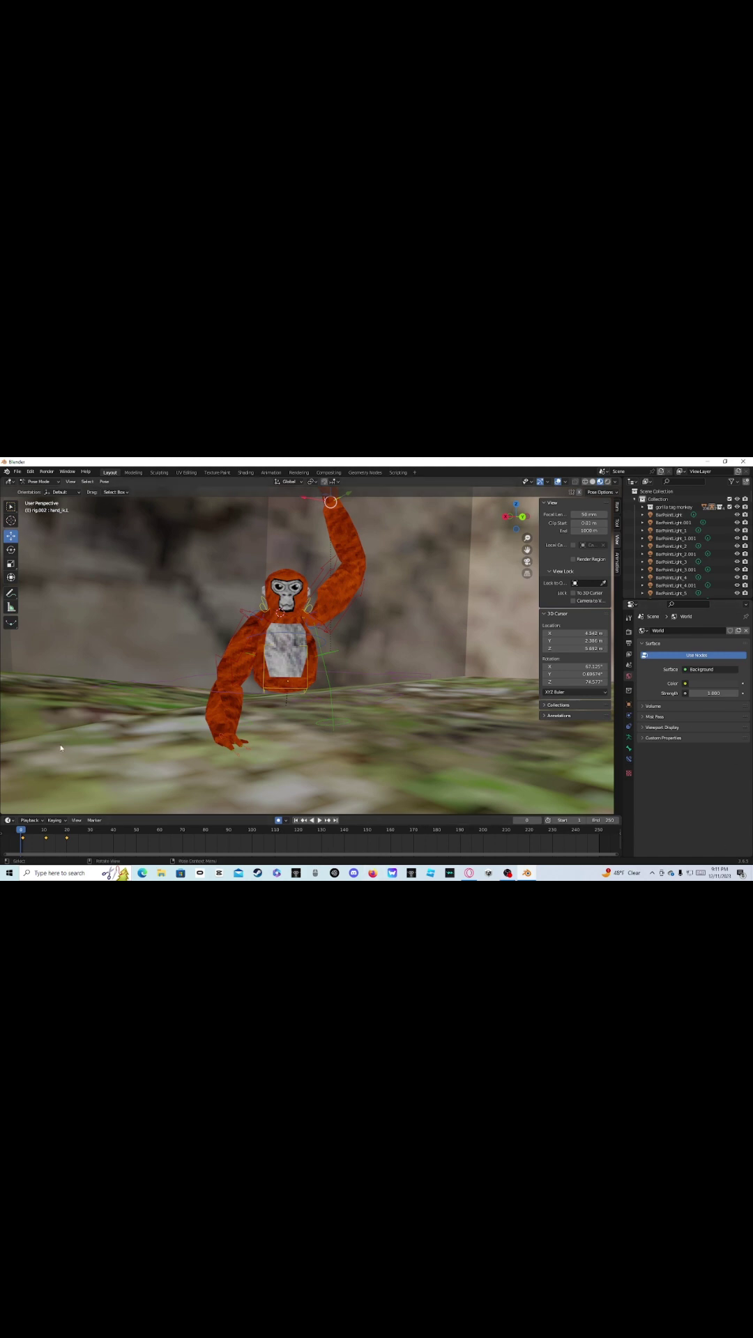
pyautogui.moveTo(309, 568)
pyautogui.mouseDown(button='middle')
pyautogui.moveTo(315, 557)
pyautogui.moveTo(307, 603)
pyautogui.mouseUp(button='middle')
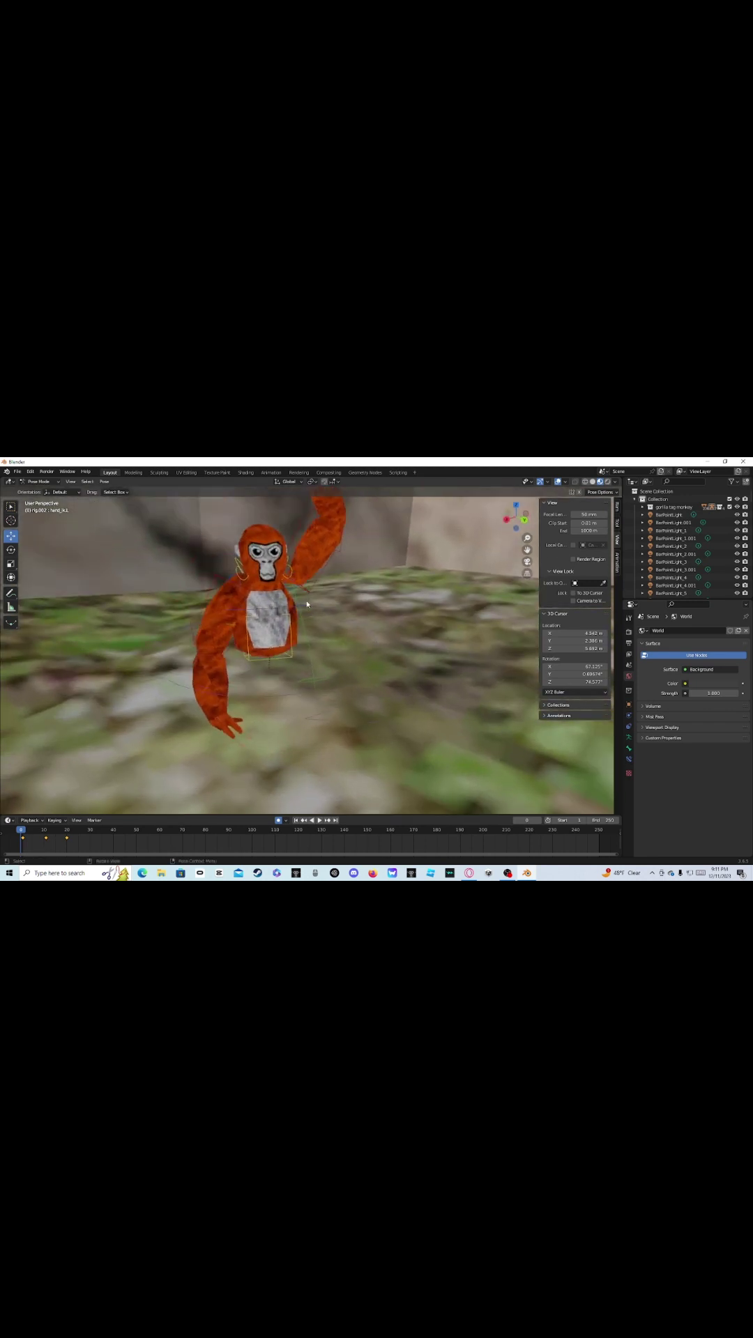
pyautogui.press('space')
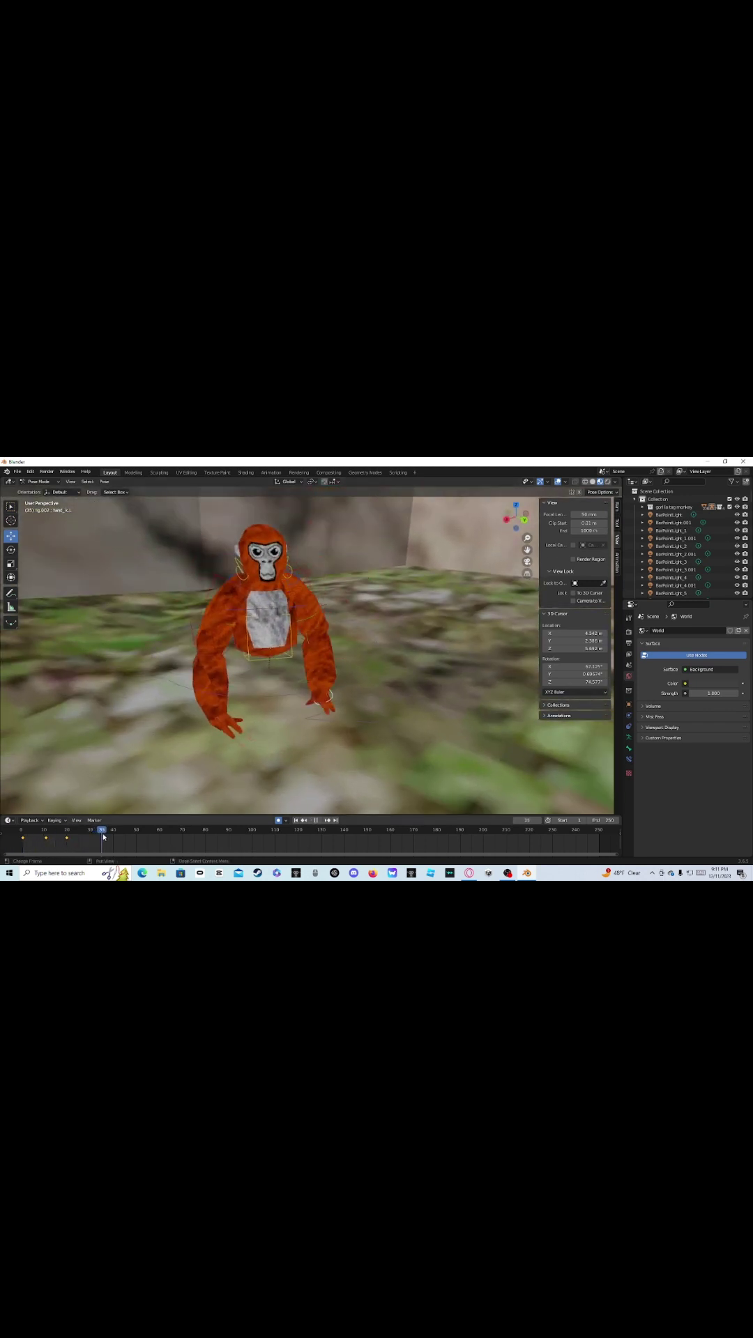
pyautogui.press('space')
# - At frame 35, select the gorilla's body bone, rotate it slightly and raise it vertically
pyautogui.moveTo(299, 668); pyautogui.dragTo(201, 696, button='middle')
pyautogui.click(200, 697)
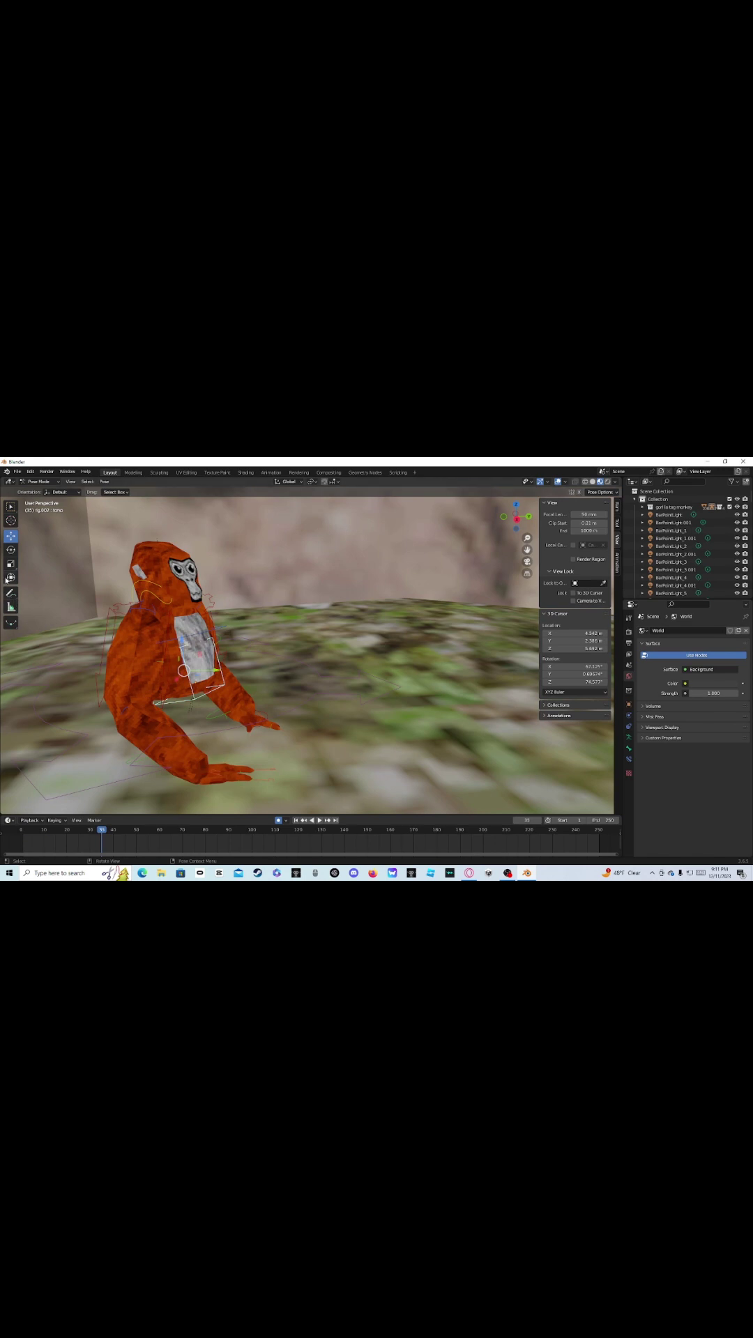
pyautogui.click(10, 549)
pyautogui.moveTo(125, 620); pyautogui.dragTo(247, 622, button='middle')
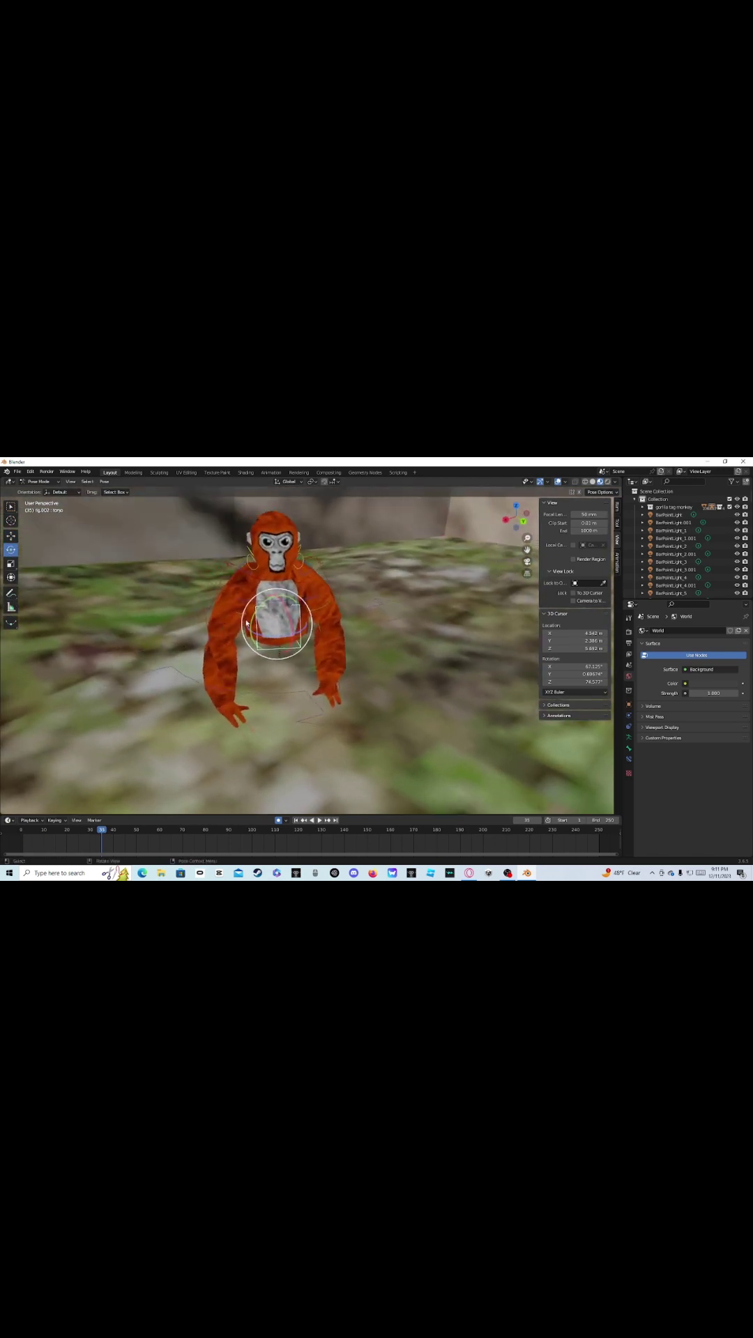
pyautogui.moveTo(247, 623); pyautogui.dragTo(253, 622)
pyautogui.click(527, 562)
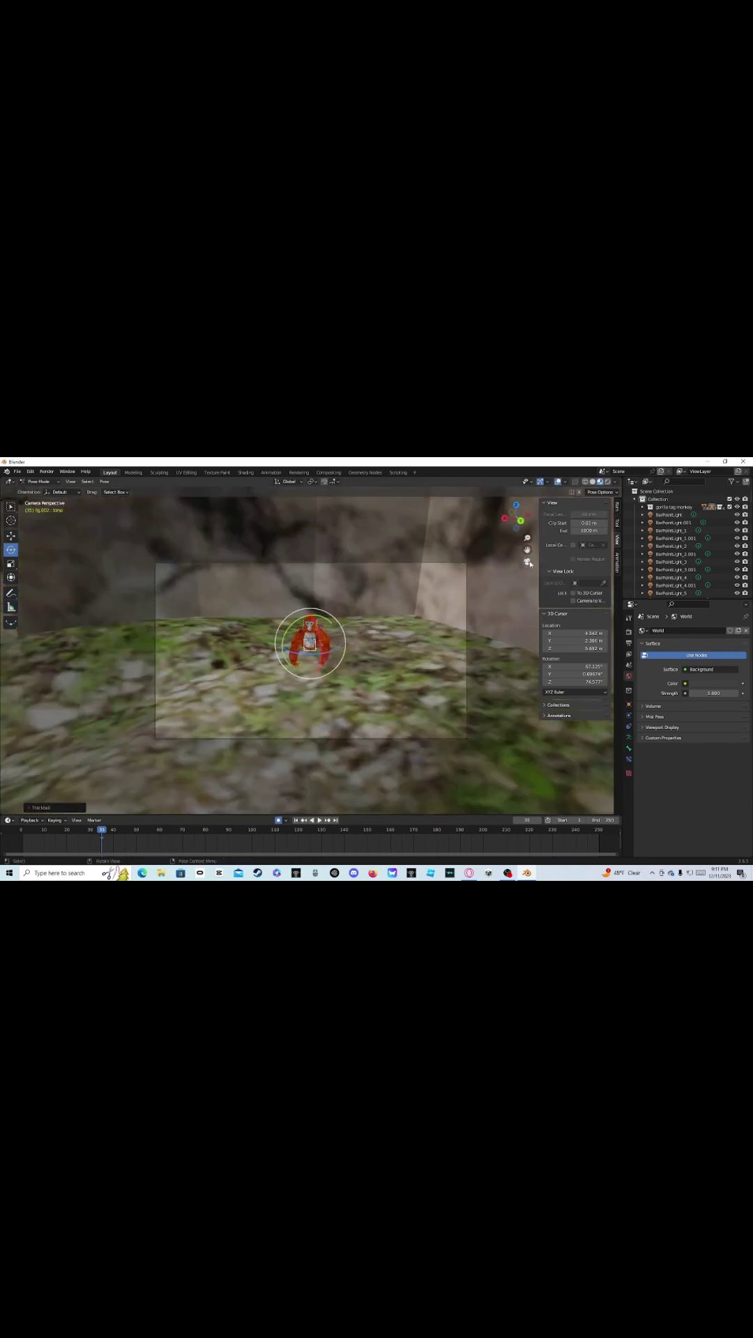
pyautogui.click(527, 562)
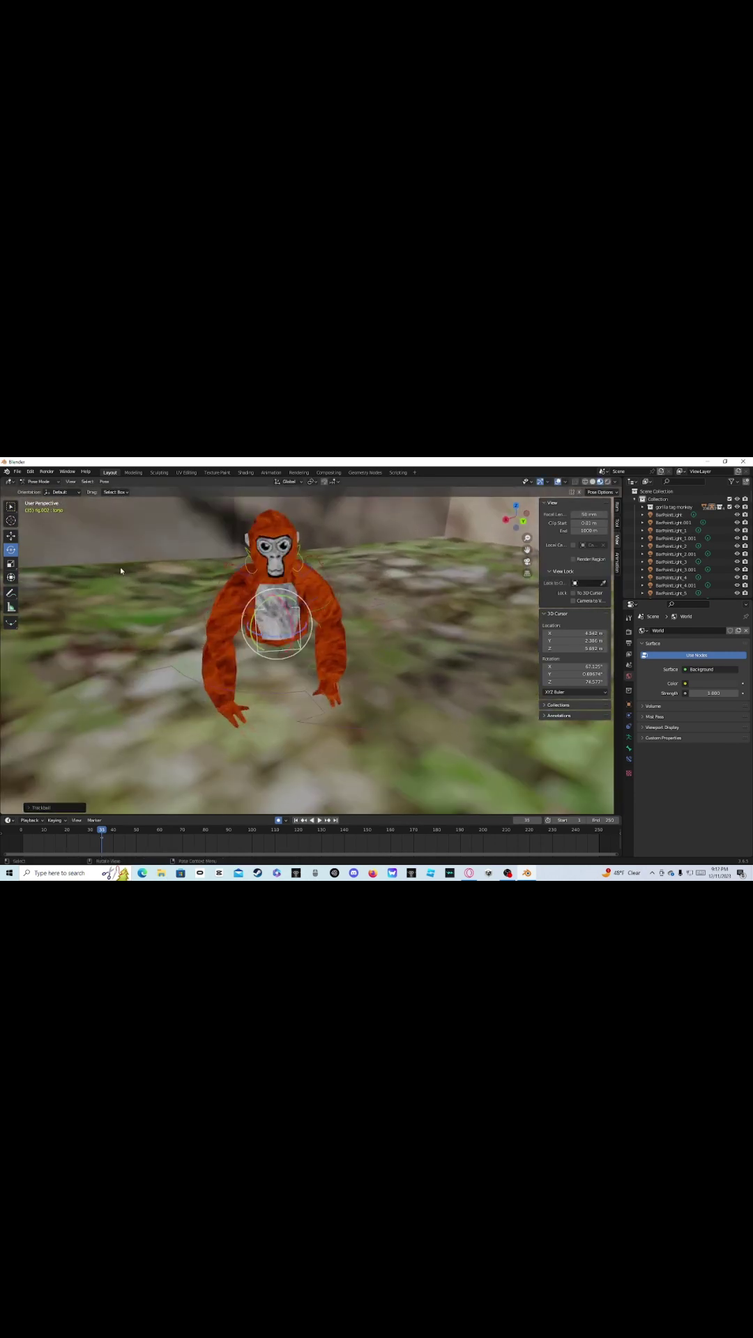
pyautogui.click(11, 535)
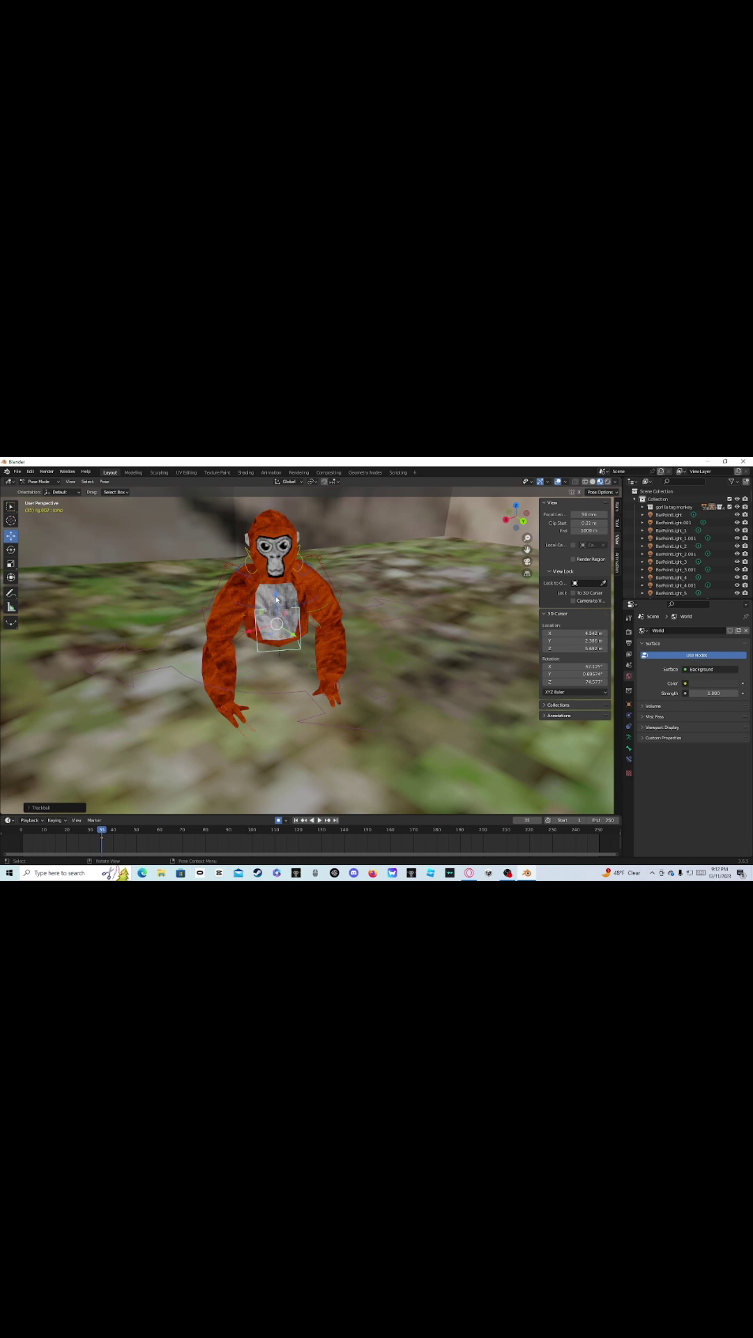
pyautogui.moveTo(274, 597); pyautogui.dragTo(278, 667)
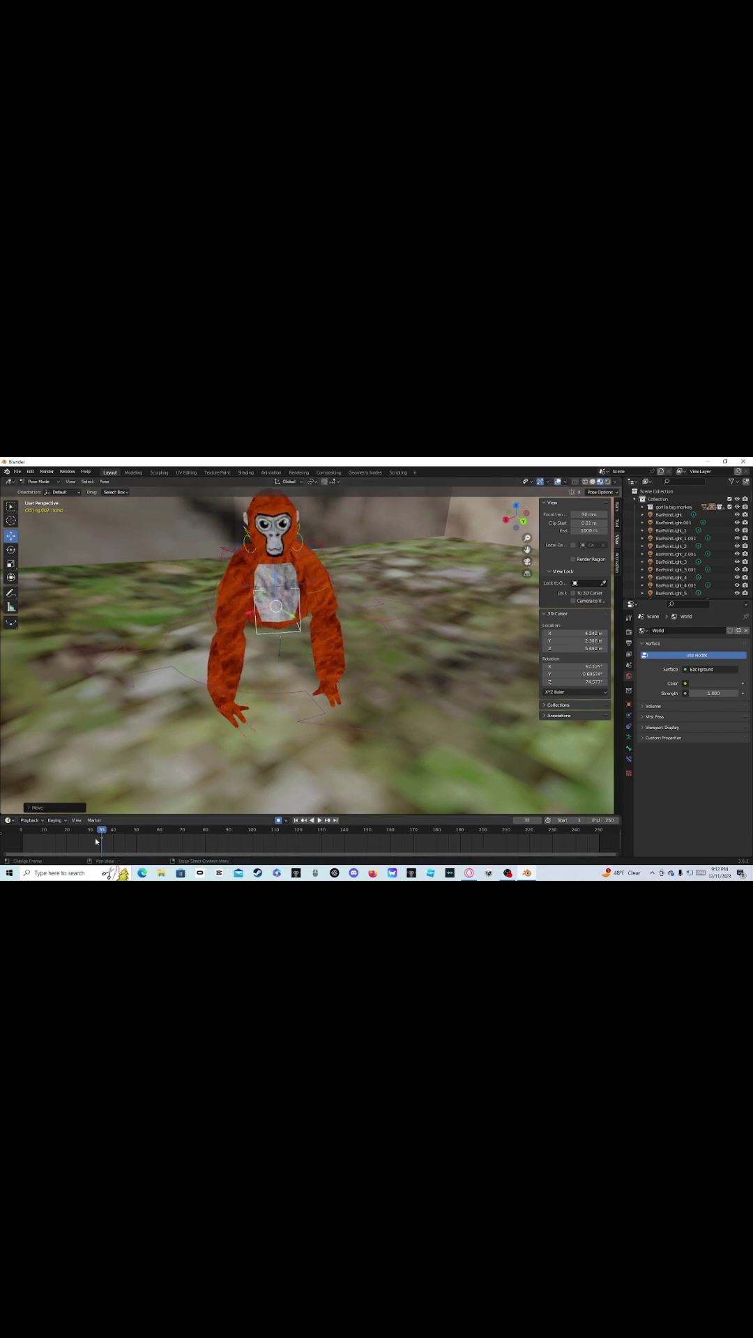
# - At frame 45, lower the body bone toward the ground and tilt it forward into a crouch
pyautogui.moveTo(101, 837); pyautogui.dragTo(125, 838)
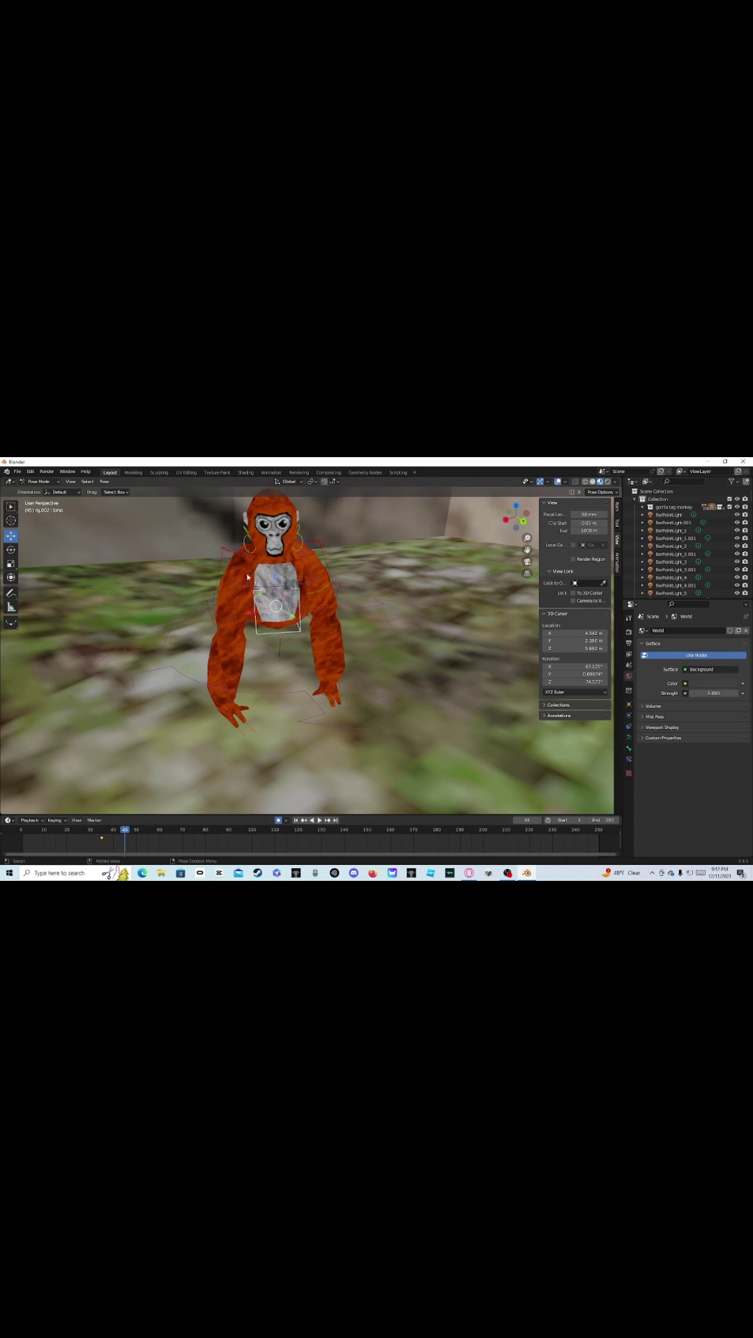
pyautogui.moveTo(277, 582); pyautogui.dragTo(287, 639)
pyautogui.click(11, 553)
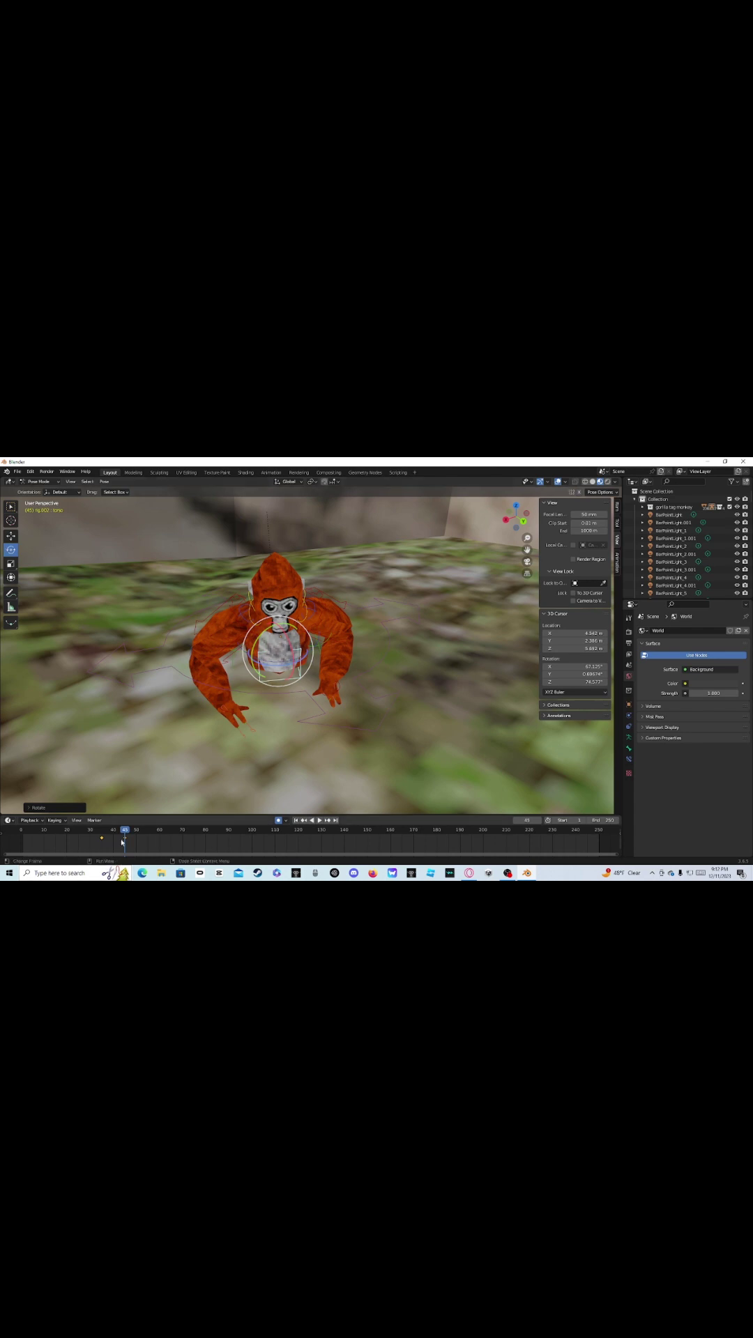
# - At frame 55, rotate the body bone back upright and raise it high so the arms stretch out for the jump
pyautogui.moveTo(126, 831); pyautogui.dragTo(148, 830)
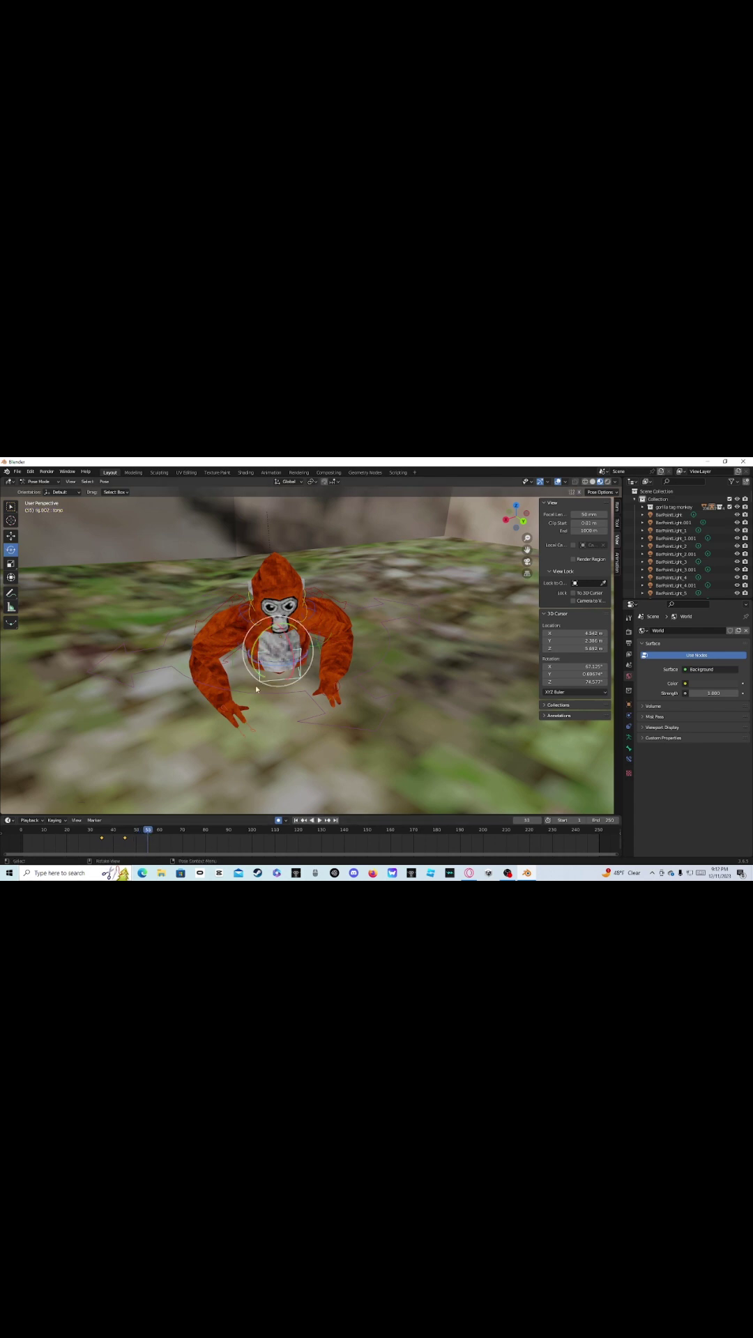
pyautogui.moveTo(273, 655); pyautogui.dragTo(270, 632)
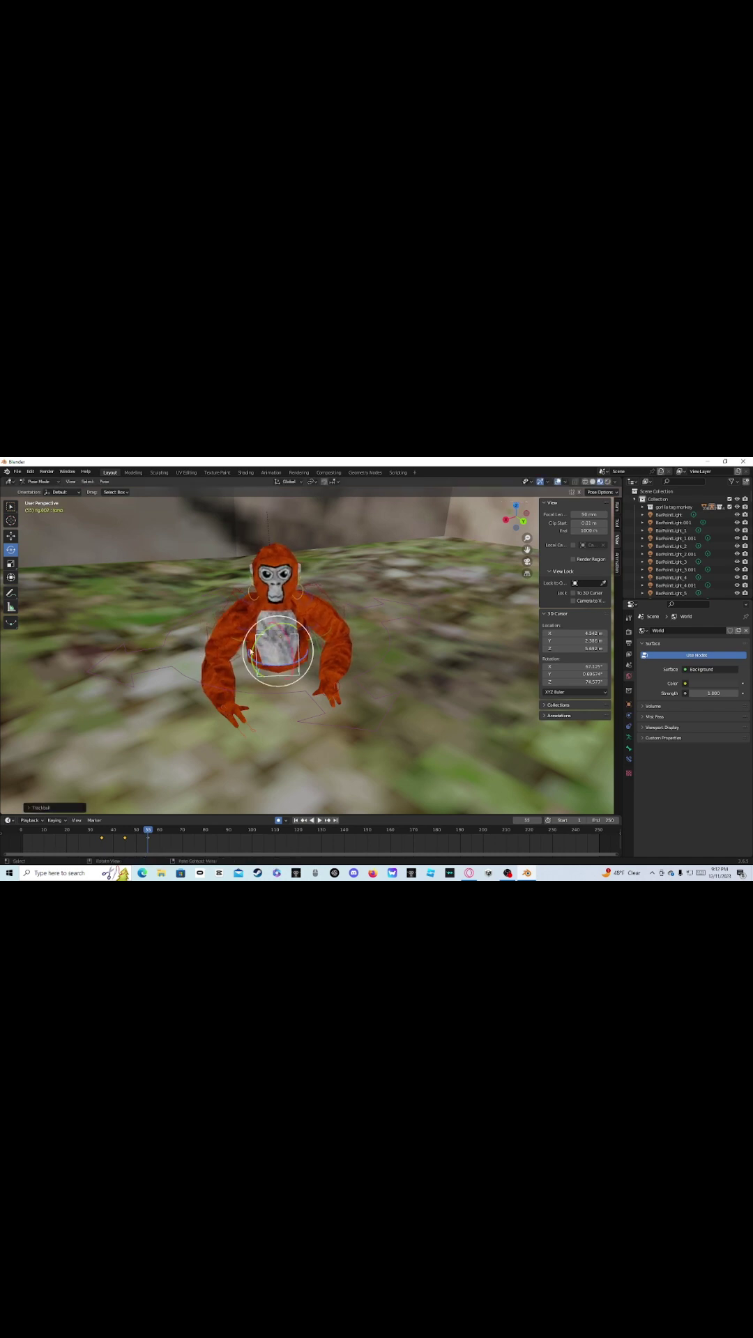
pyautogui.click(10, 535)
pyautogui.moveTo(276, 622); pyautogui.dragTo(273, 579)
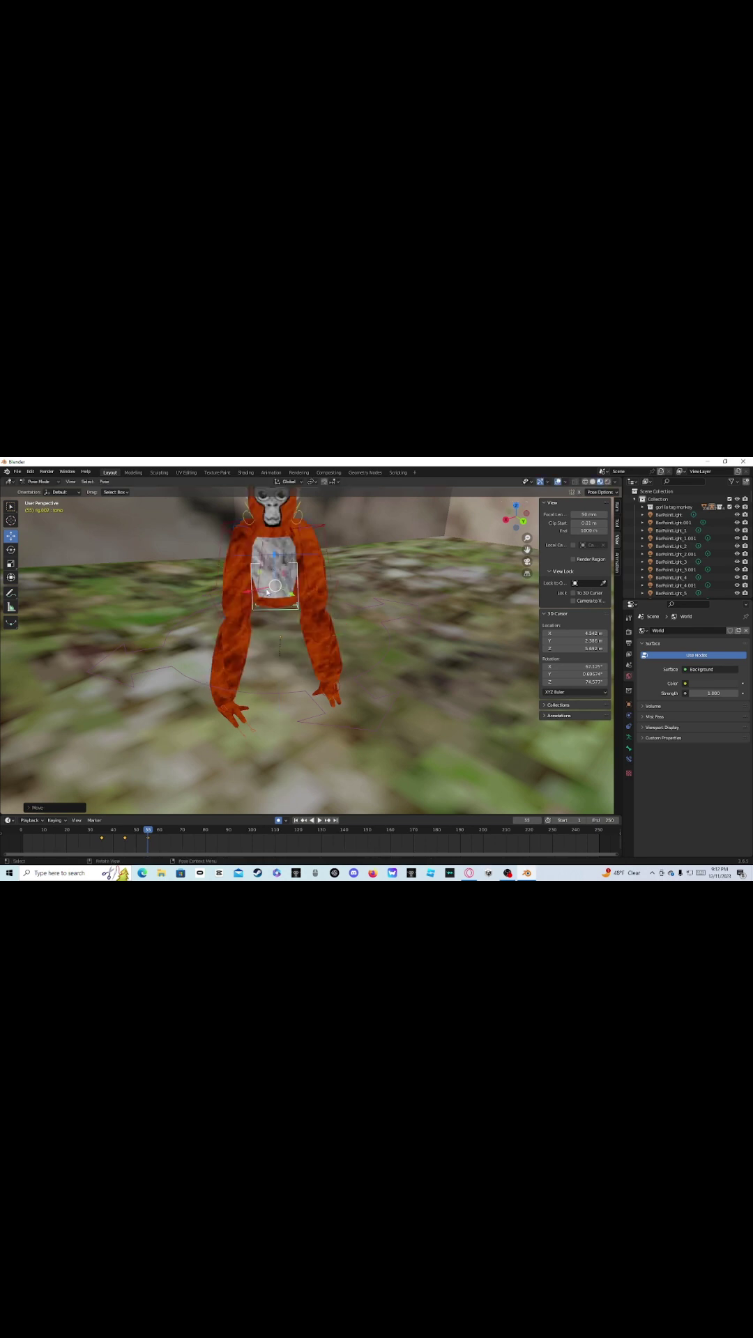
# - At frame 65, raise the right and left hand bones off the ground to about hip height
pyautogui.click(171, 833)
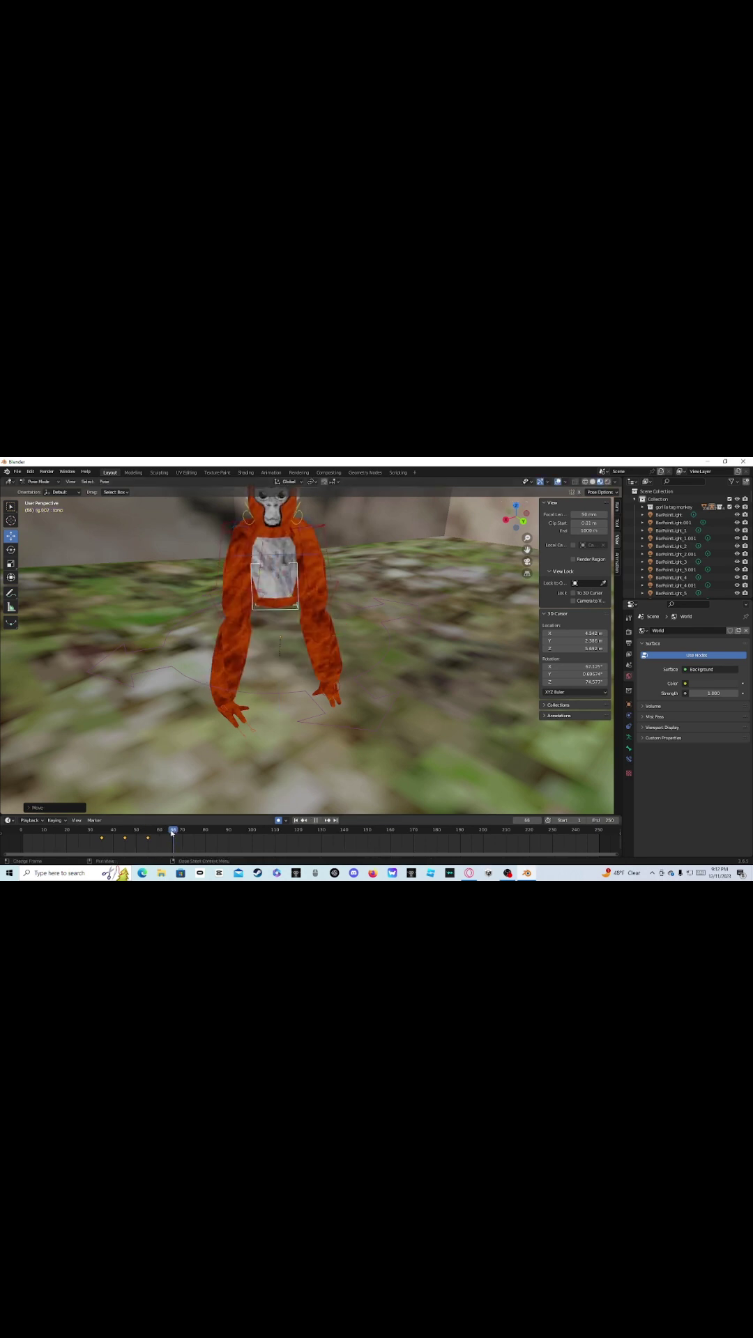
pyautogui.click(227, 716)
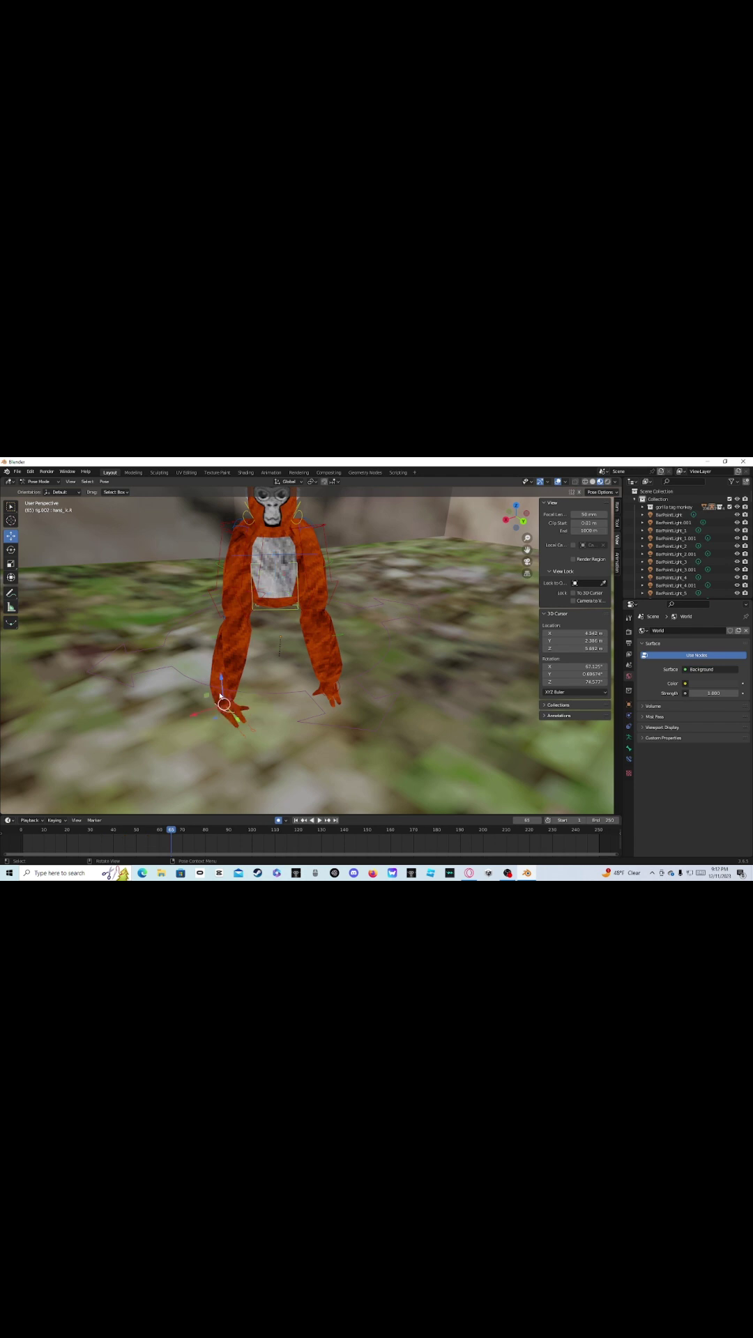
pyautogui.moveTo(222, 688); pyautogui.dragTo(213, 609)
pyautogui.click(340, 688)
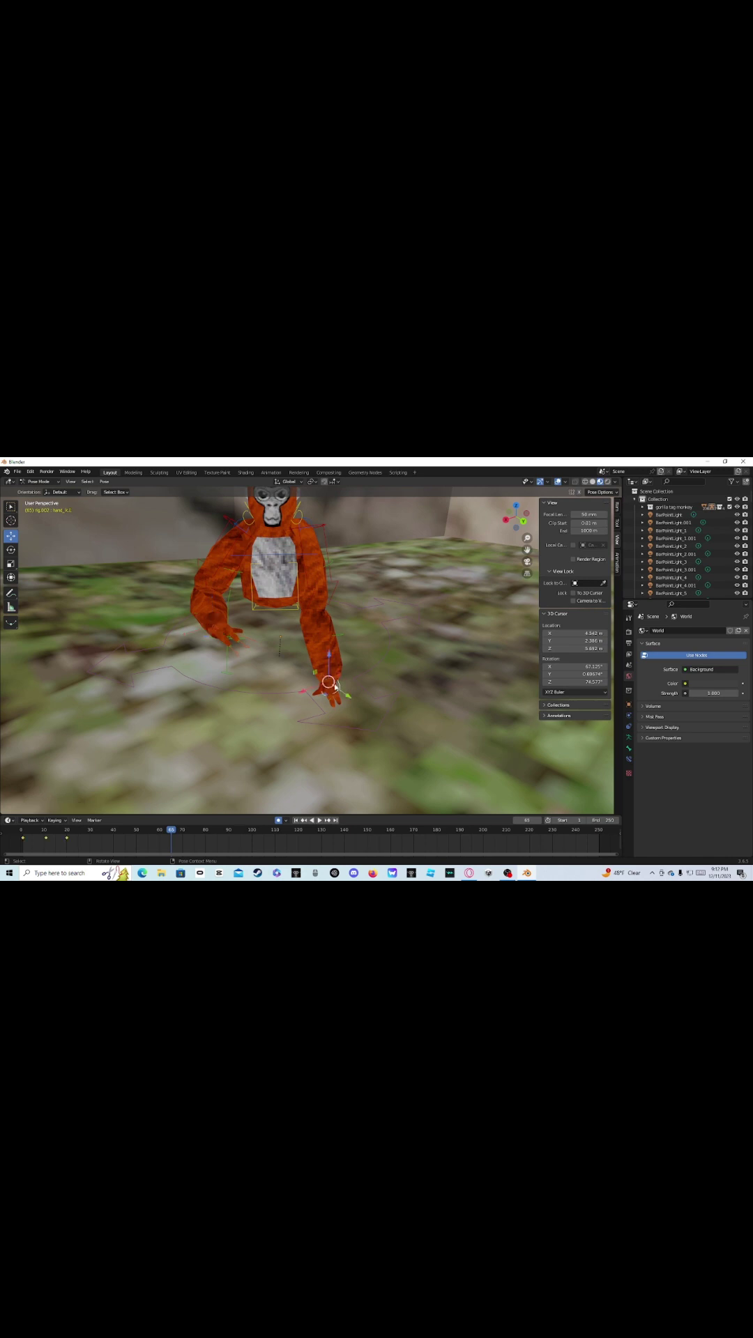
pyautogui.moveTo(330, 668); pyautogui.dragTo(308, 582)
pyautogui.moveTo(307, 580); pyautogui.dragTo(300, 582, button='middle')
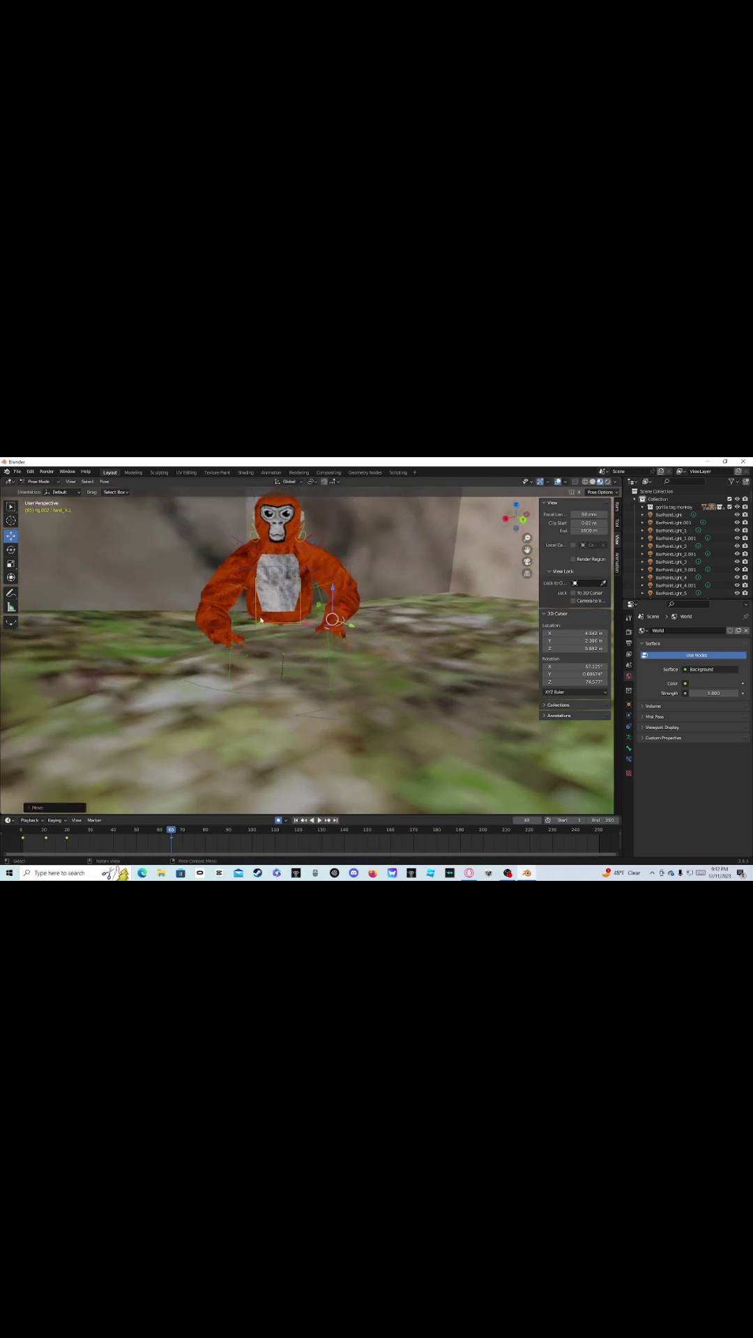
pyautogui.click(212, 633)
pyautogui.moveTo(218, 616)
pyautogui.mouseDown()
pyautogui.moveTo(217, 605)
pyautogui.moveTo(220, 612)
pyautogui.mouseUp()
# - Select the body bone, play the animation from the start, and return to the first frame
pyautogui.click(277, 595)
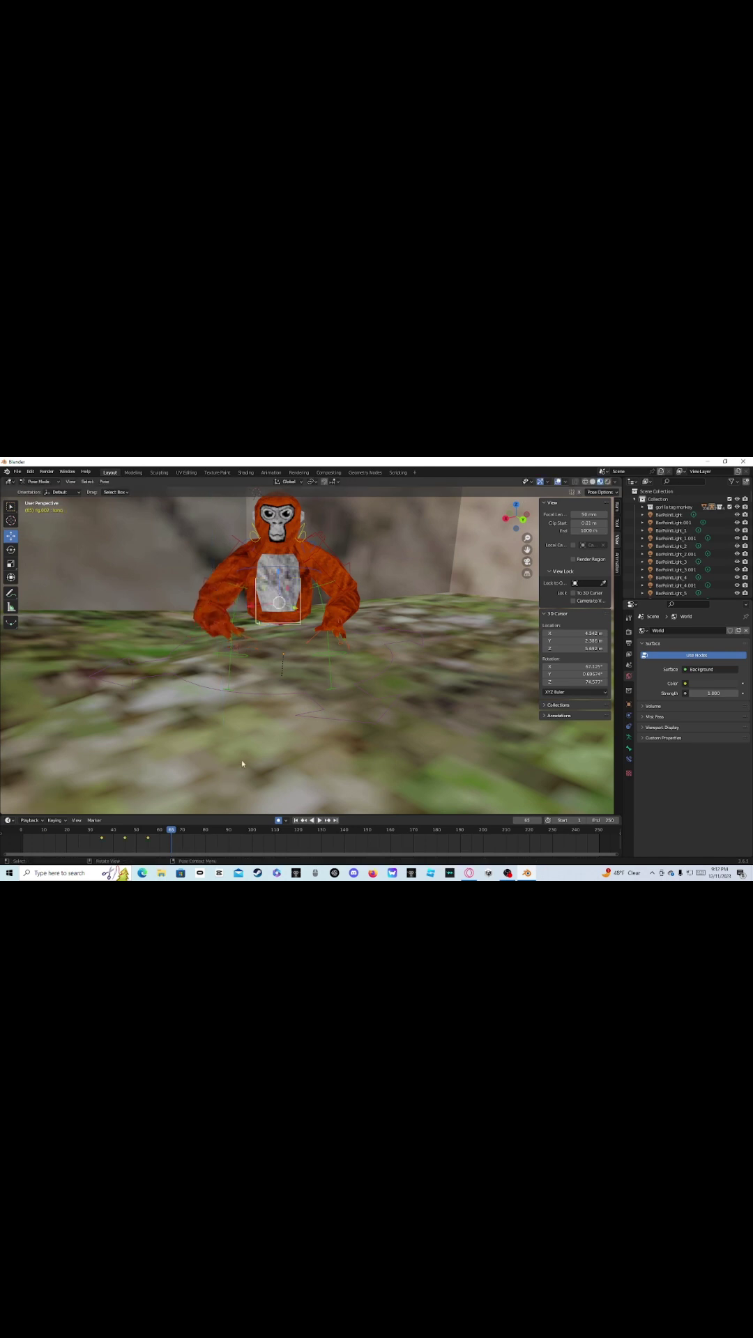
pyautogui.moveTo(172, 830); pyautogui.dragTo(18, 810)
pyautogui.press('space')
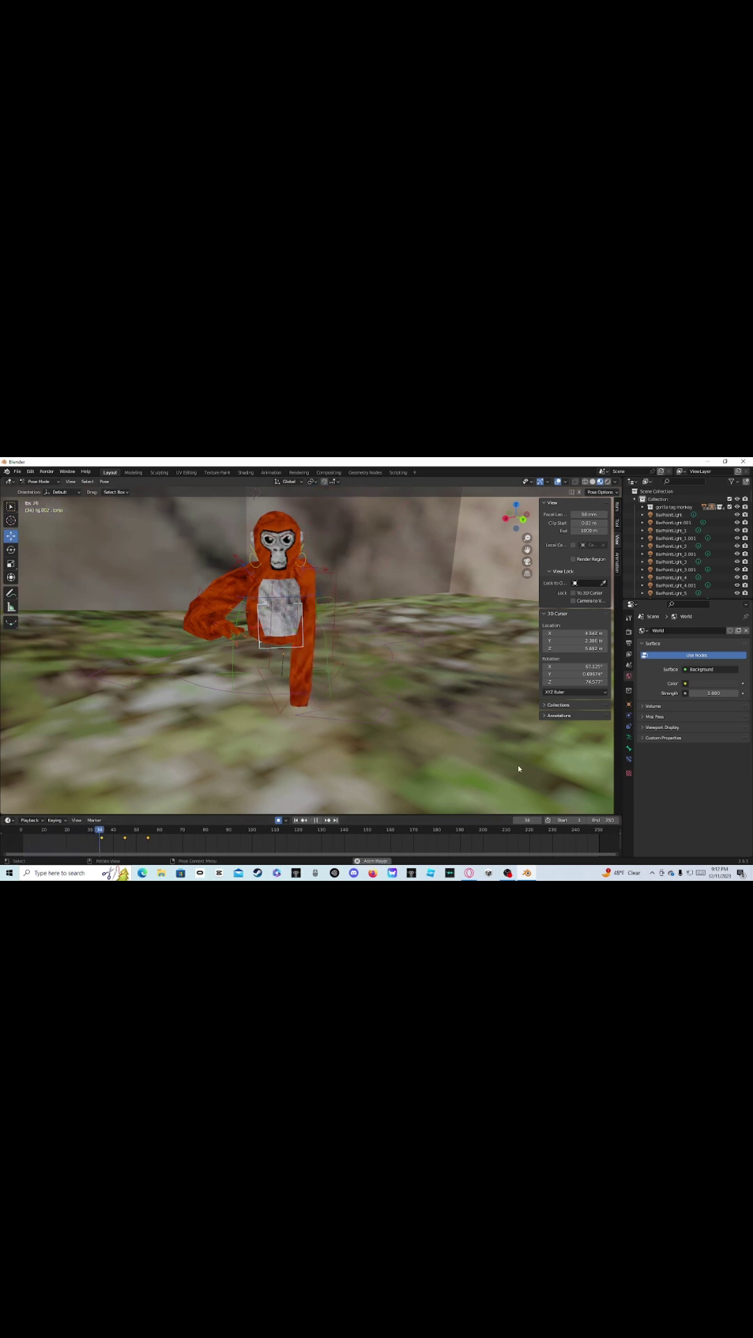
pyautogui.press('space')
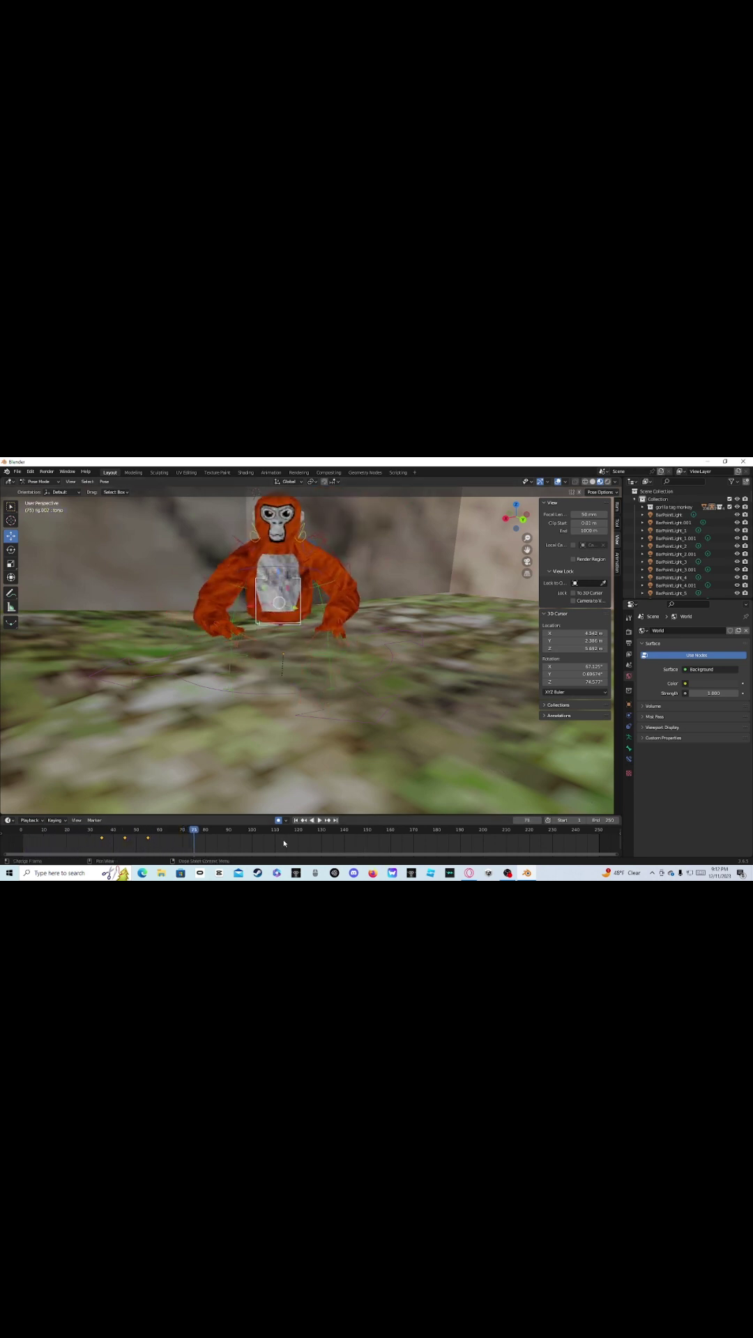
pyautogui.moveTo(194, 837); pyautogui.dragTo(0, 774)
pyautogui.click(467, 699)
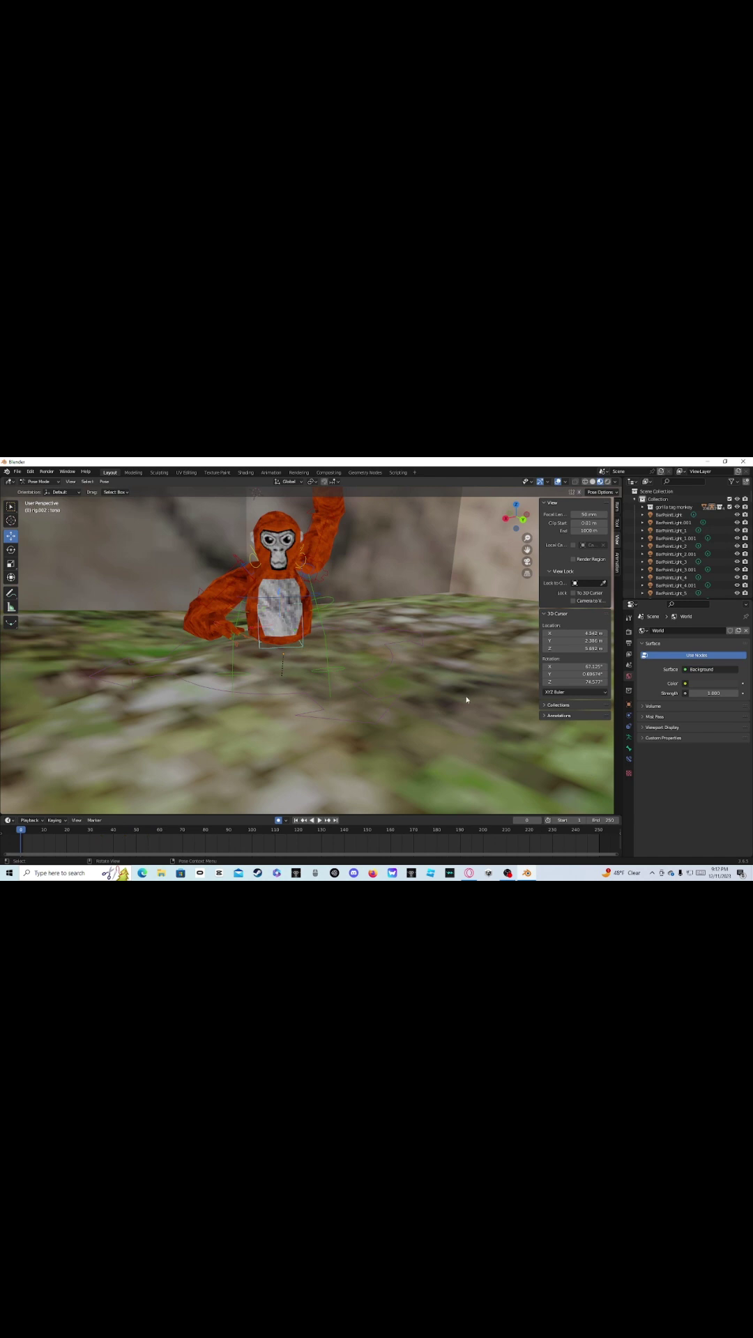
# - Play the animation, and undo the hand and body bone pose changes made at frames 65 and 55
pyautogui.press('space')
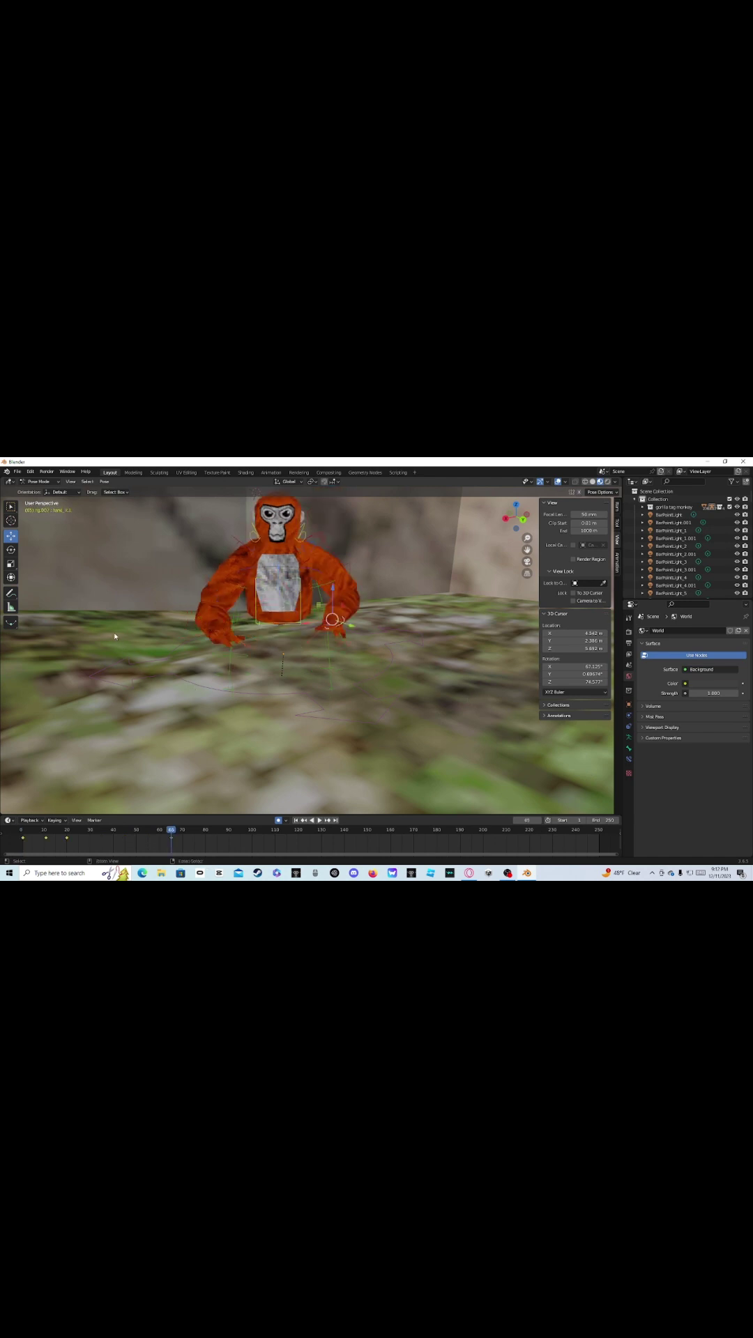
pyautogui.hotkey('ctrl', 'z')
pyautogui.hotkey('ctrl', 'z')
pyautogui.hotkey('ctrl', 'z')
pyautogui.hotkey('ctrl', 'z')
pyautogui.hotkey('ctrl', 'z')
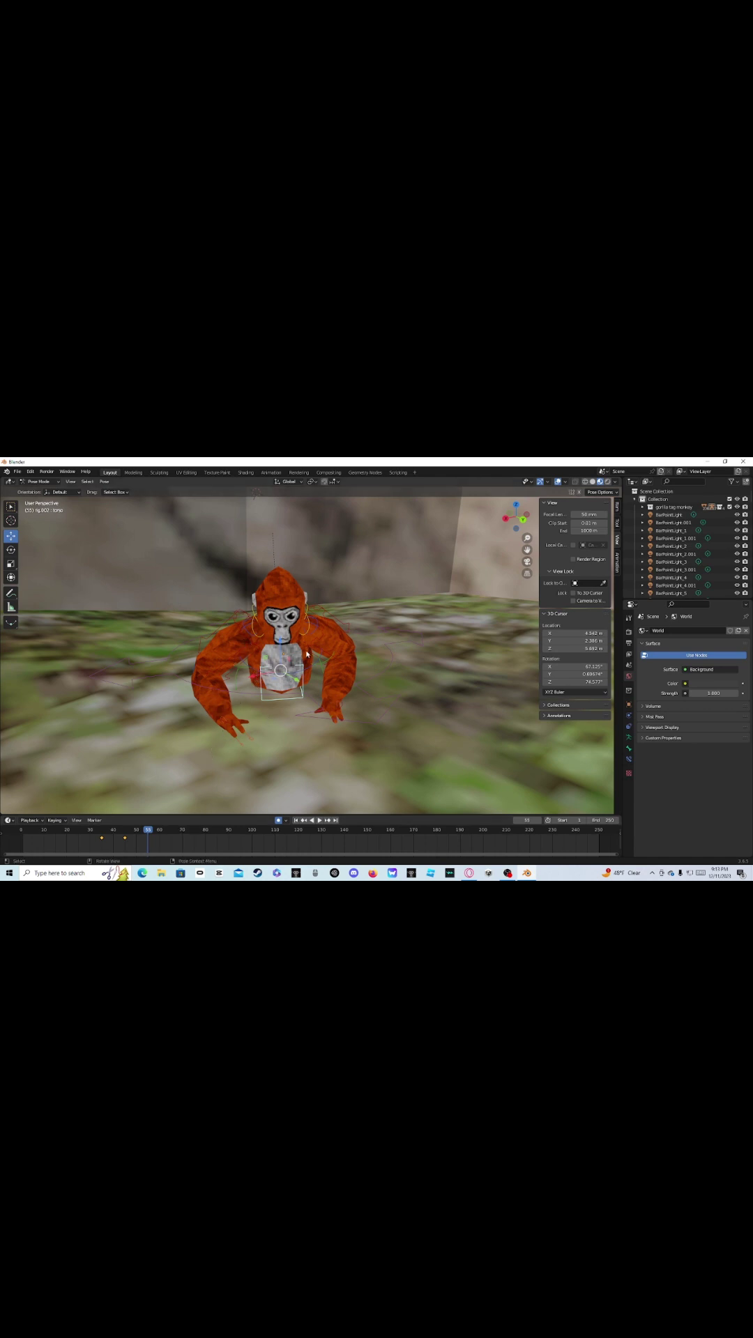
# - At frame 55, rotate the body bone upright while keeping it low to the ground
pyautogui.moveTo(306, 645); pyautogui.dragTo(307, 638, button='middle')
pyautogui.click(12, 562)
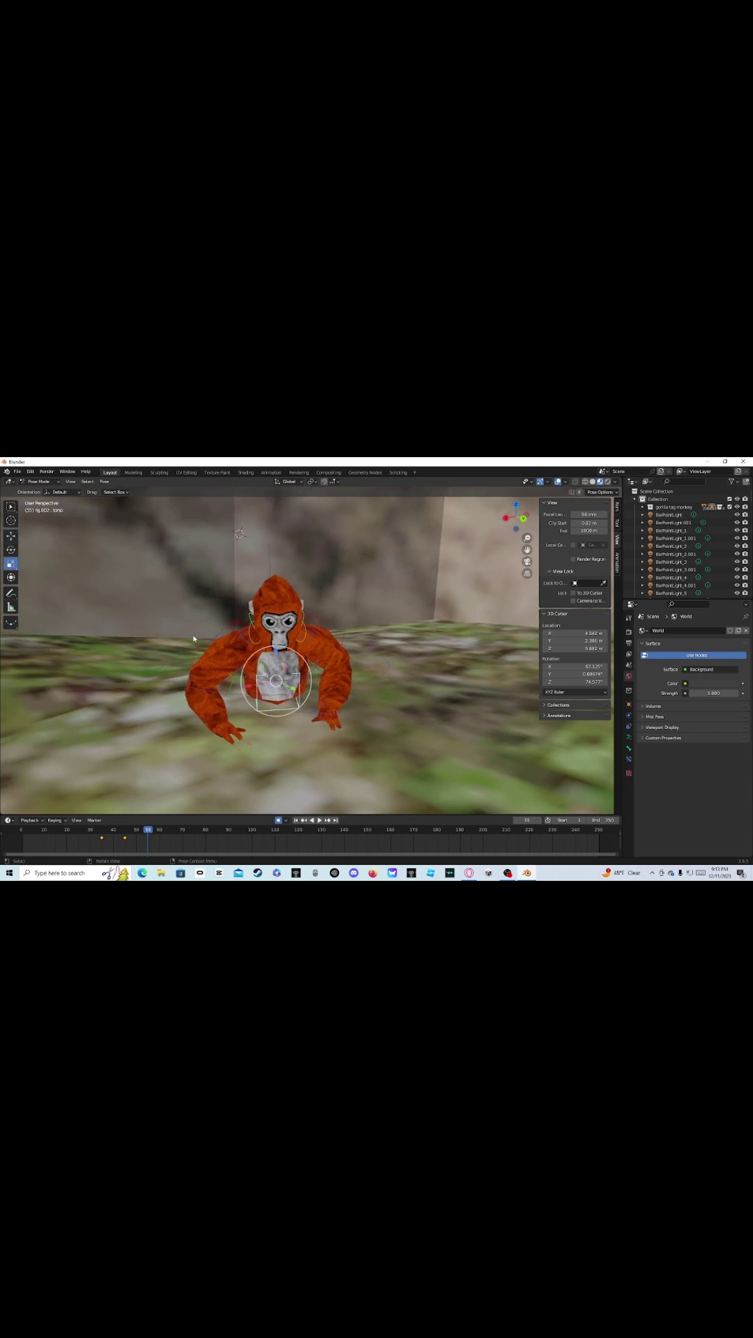
pyautogui.click(10, 549)
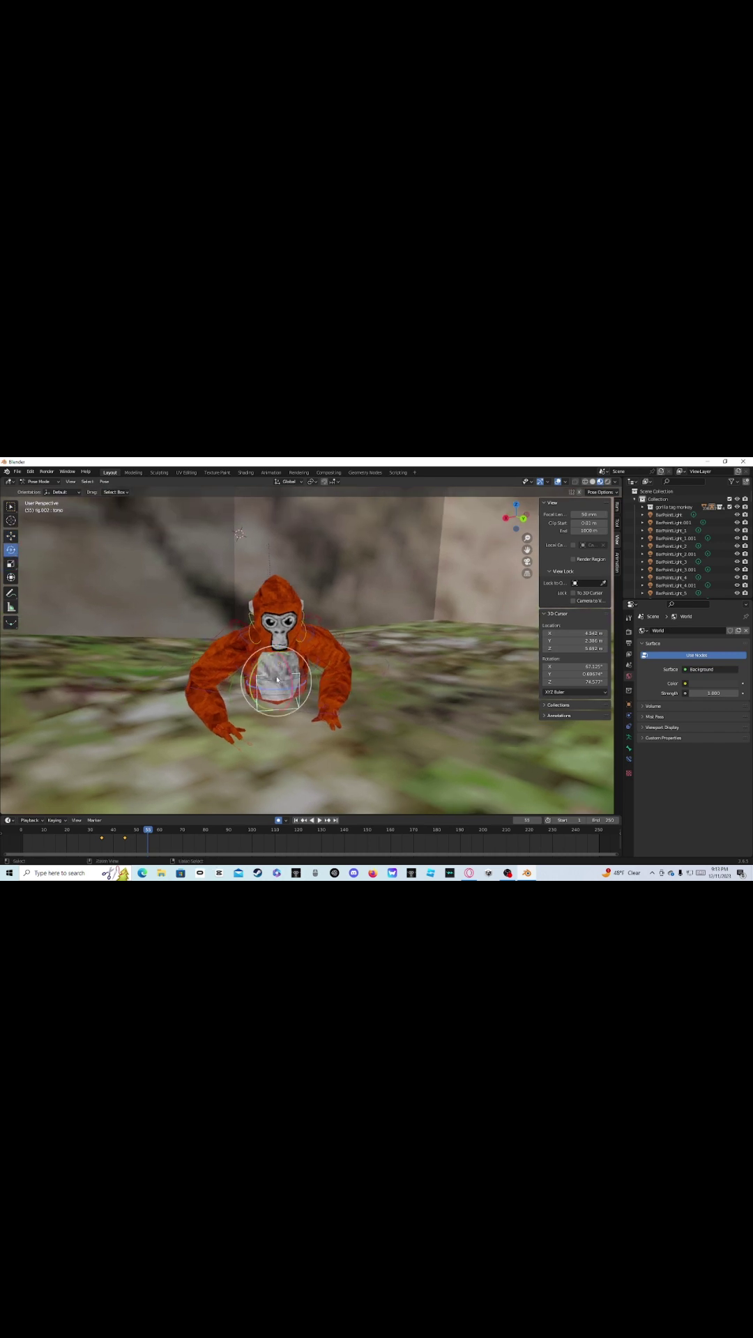
pyautogui.moveTo(275, 675)
pyautogui.mouseDown()
pyautogui.moveTo(270, 648)
pyautogui.moveTo(272, 659)
pyautogui.mouseUp()
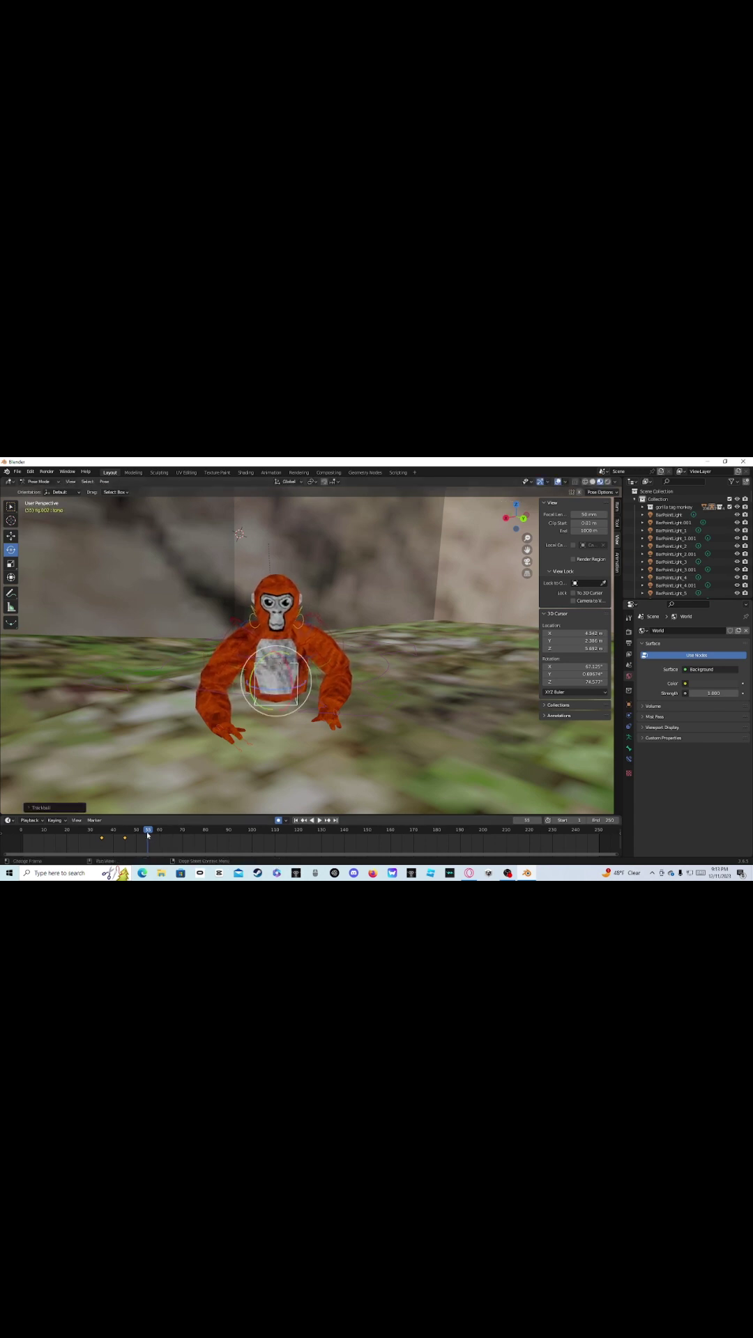
# - At frame 65, raise the body bone high above the ground so both arms stretch out
pyautogui.moveTo(147, 832); pyautogui.dragTo(171, 834)
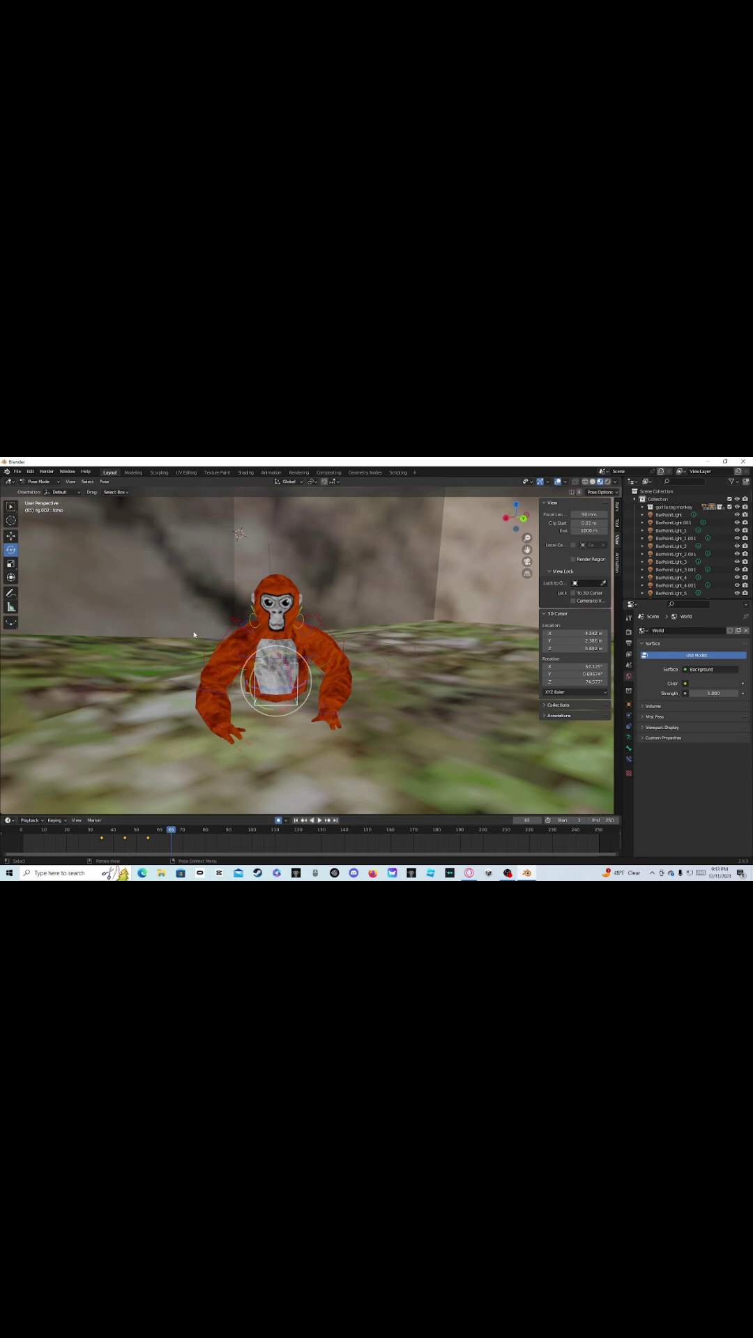
pyautogui.click(10, 538)
pyautogui.moveTo(276, 636); pyautogui.dragTo(264, 552)
pyautogui.rightClick(277, 567)
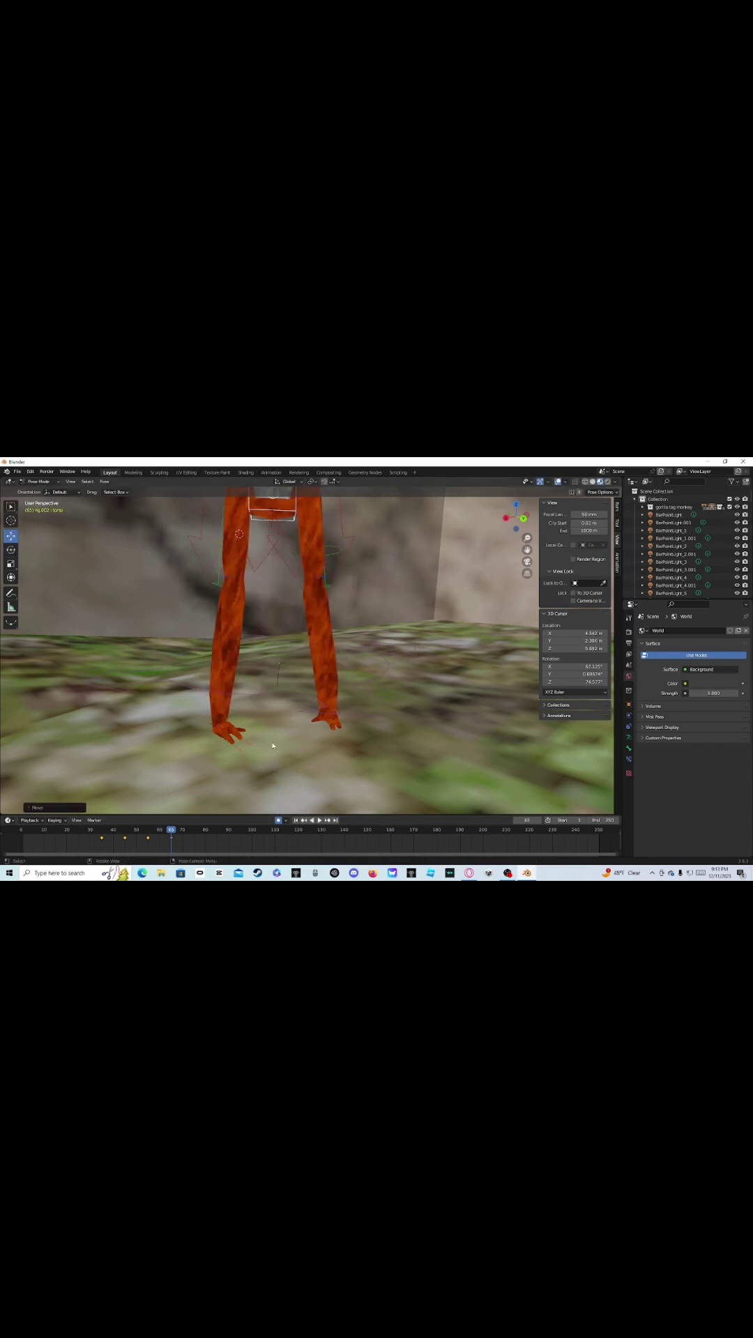
# - At frame 65, raise the right and left hand bones off the ground to about the height of the lower body
pyautogui.click(217, 728)
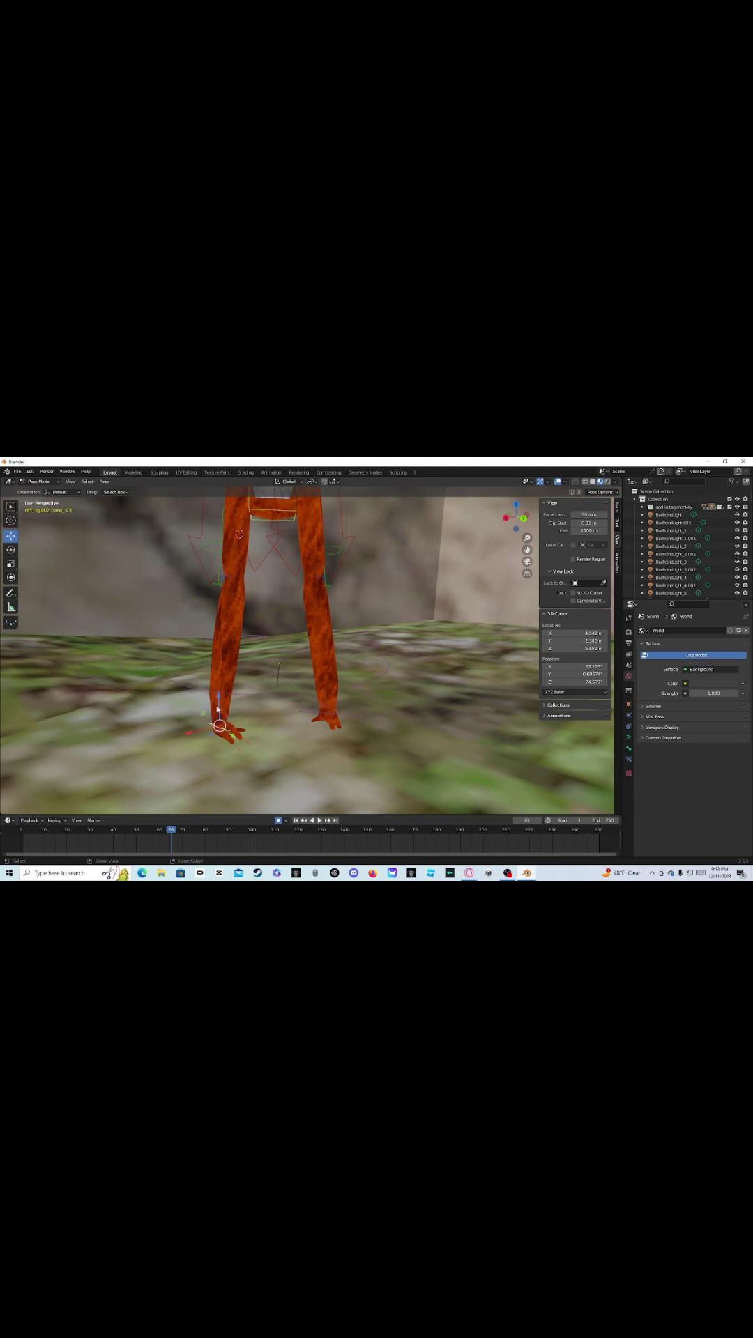
pyautogui.moveTo(216, 709); pyautogui.dragTo(207, 579)
pyautogui.moveTo(227, 580); pyautogui.dragTo(234, 562, button='middle')
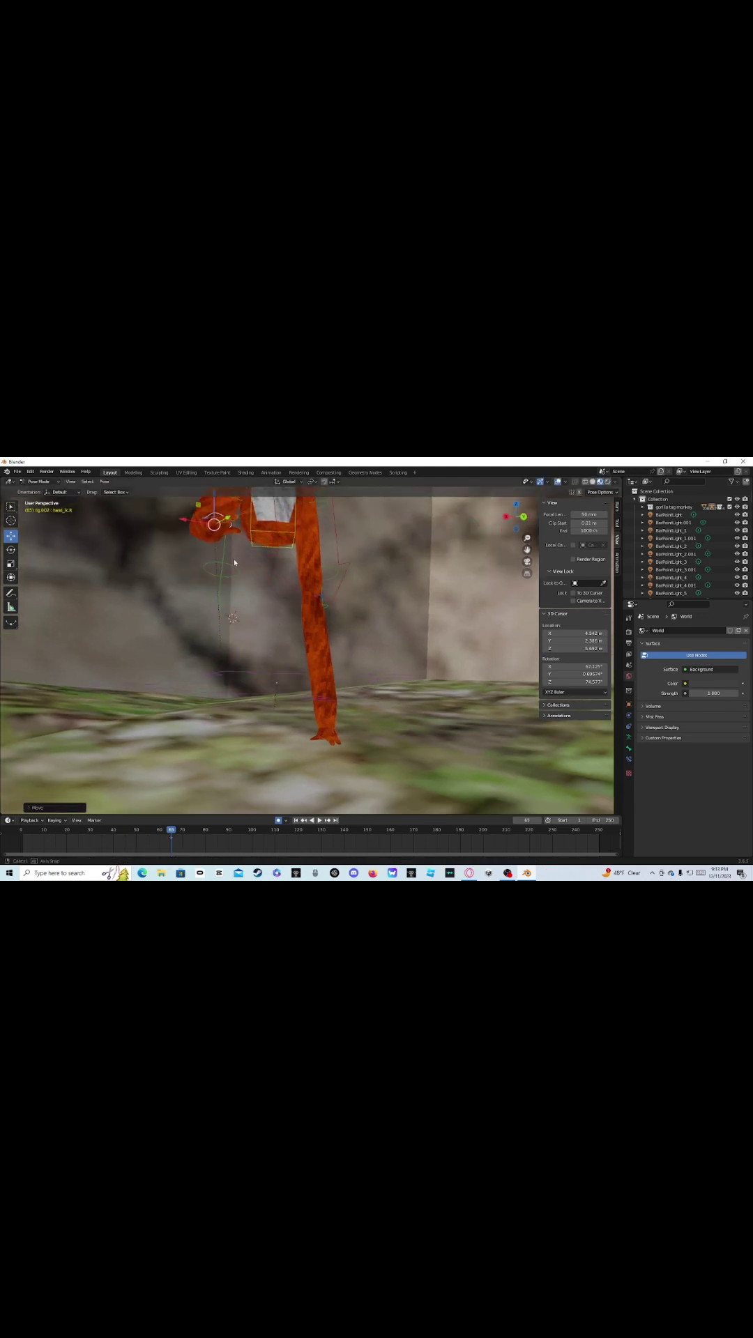
pyautogui.moveTo(329, 718); pyautogui.dragTo(314, 567)
pyautogui.moveTo(313, 567)
pyautogui.mouseDown(button='middle')
pyautogui.moveTo(302, 613)
pyautogui.moveTo(315, 655)
pyautogui.moveTo(222, 566)
pyautogui.mouseUp(button='middle')
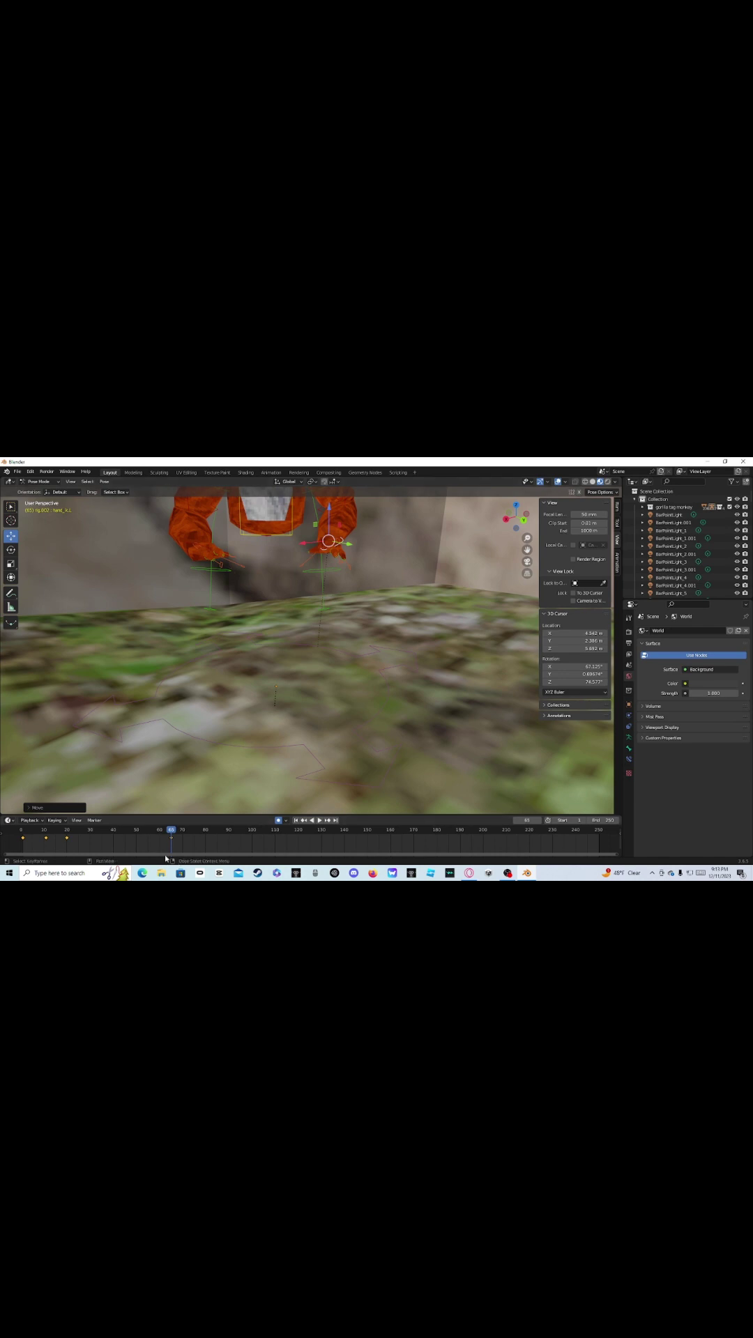
# - At frame 75, lower the left and right hand bones and the body bone partway toward the ground
pyautogui.press('space')
pyautogui.press('space')
pyautogui.click(327, 540)
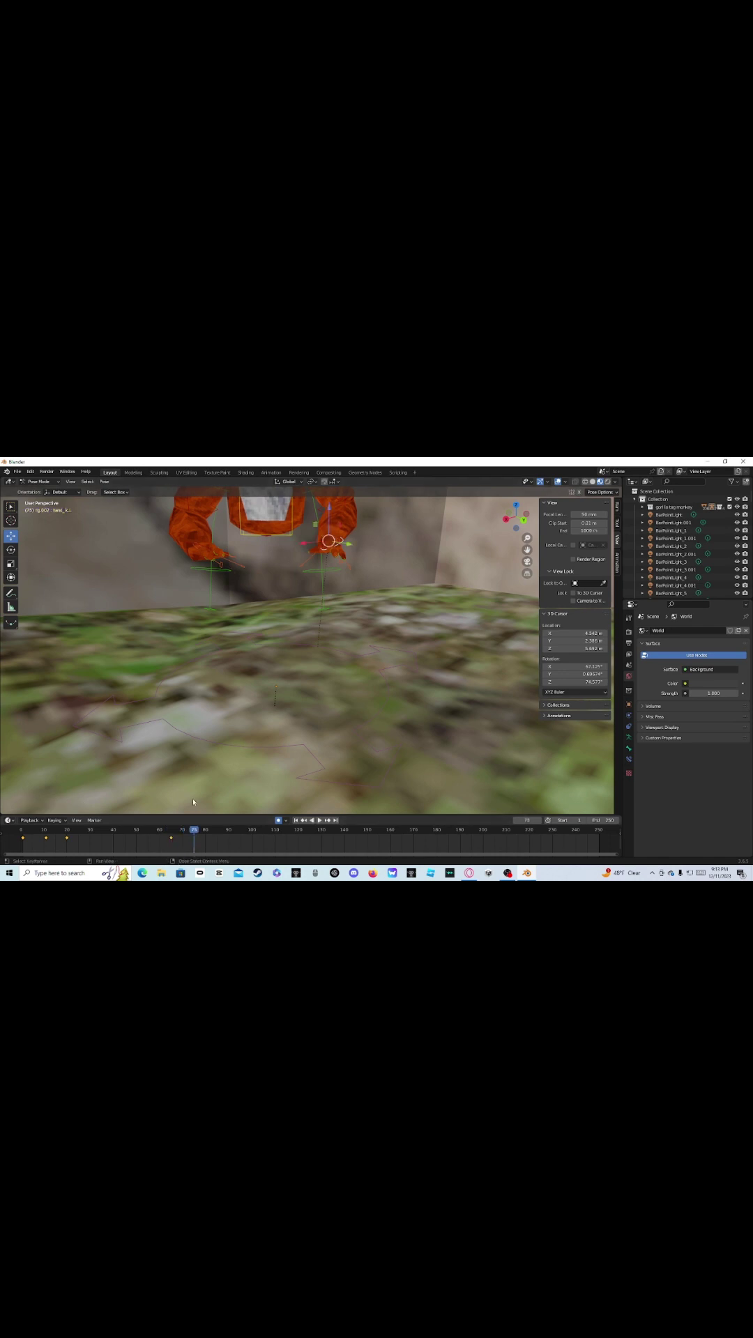
pyautogui.moveTo(327, 527); pyautogui.dragTo(303, 655)
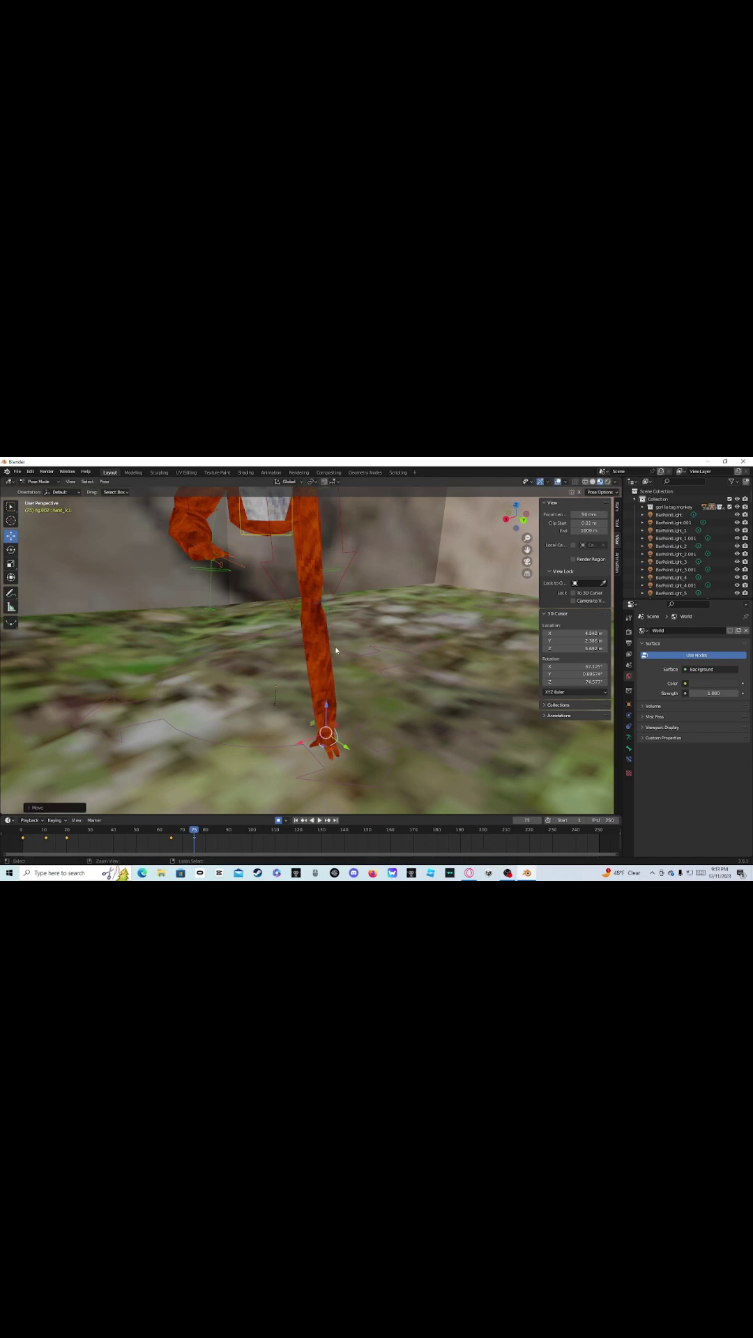
pyautogui.hotkey('ctrl', 'z')
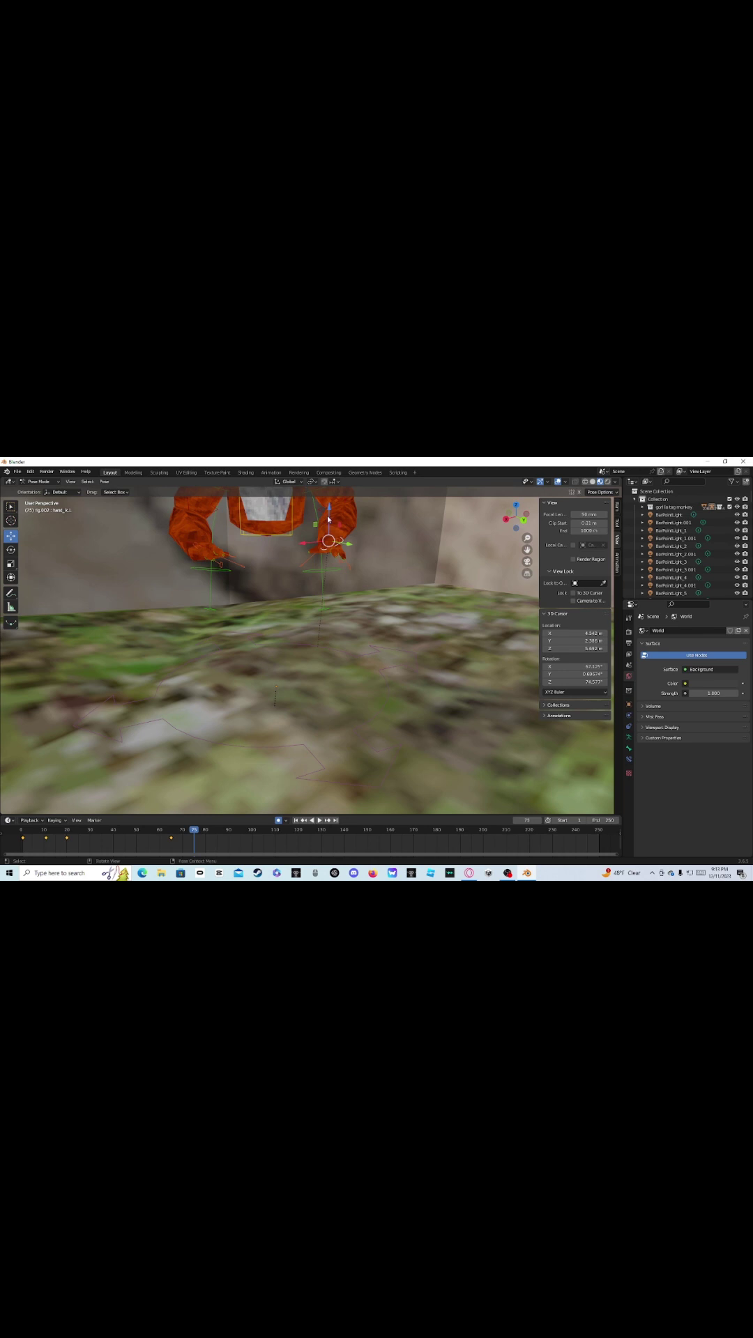
pyautogui.moveTo(327, 519); pyautogui.dragTo(314, 606)
pyautogui.click(188, 547)
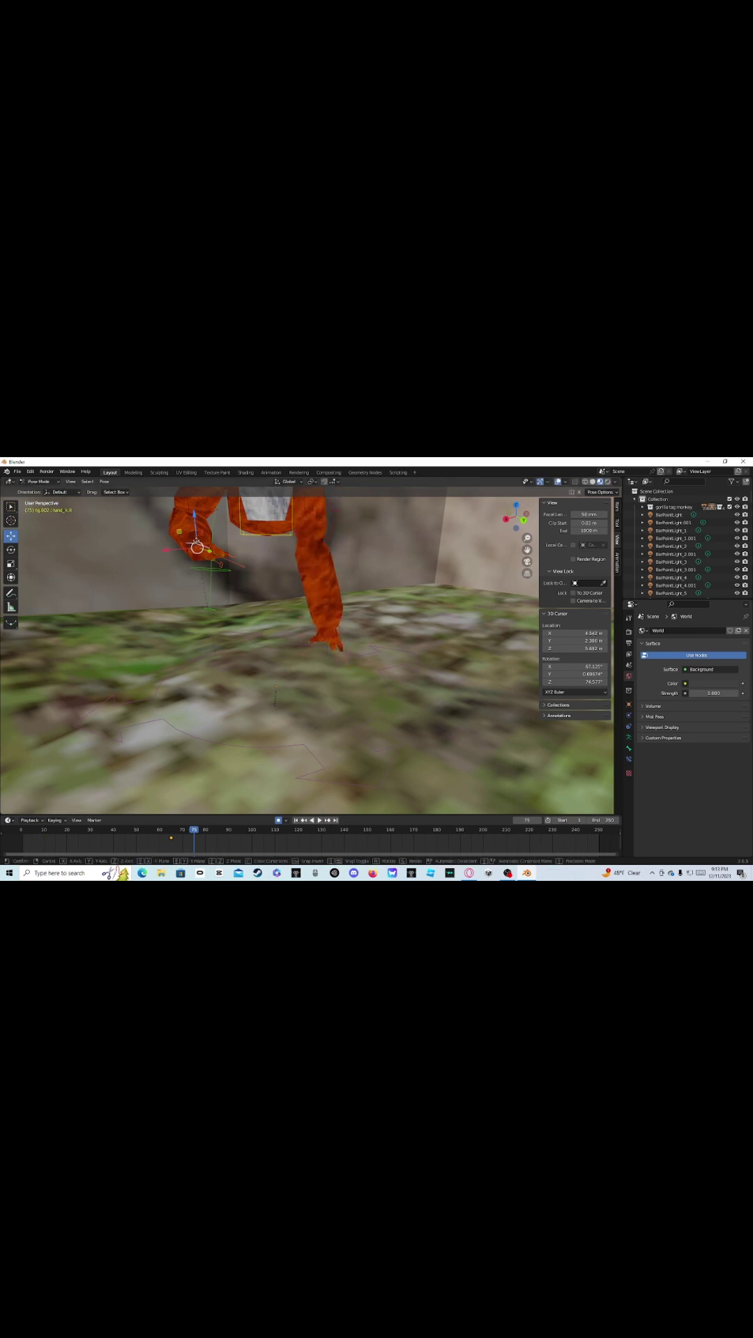
pyautogui.moveTo(197, 541); pyautogui.dragTo(201, 620)
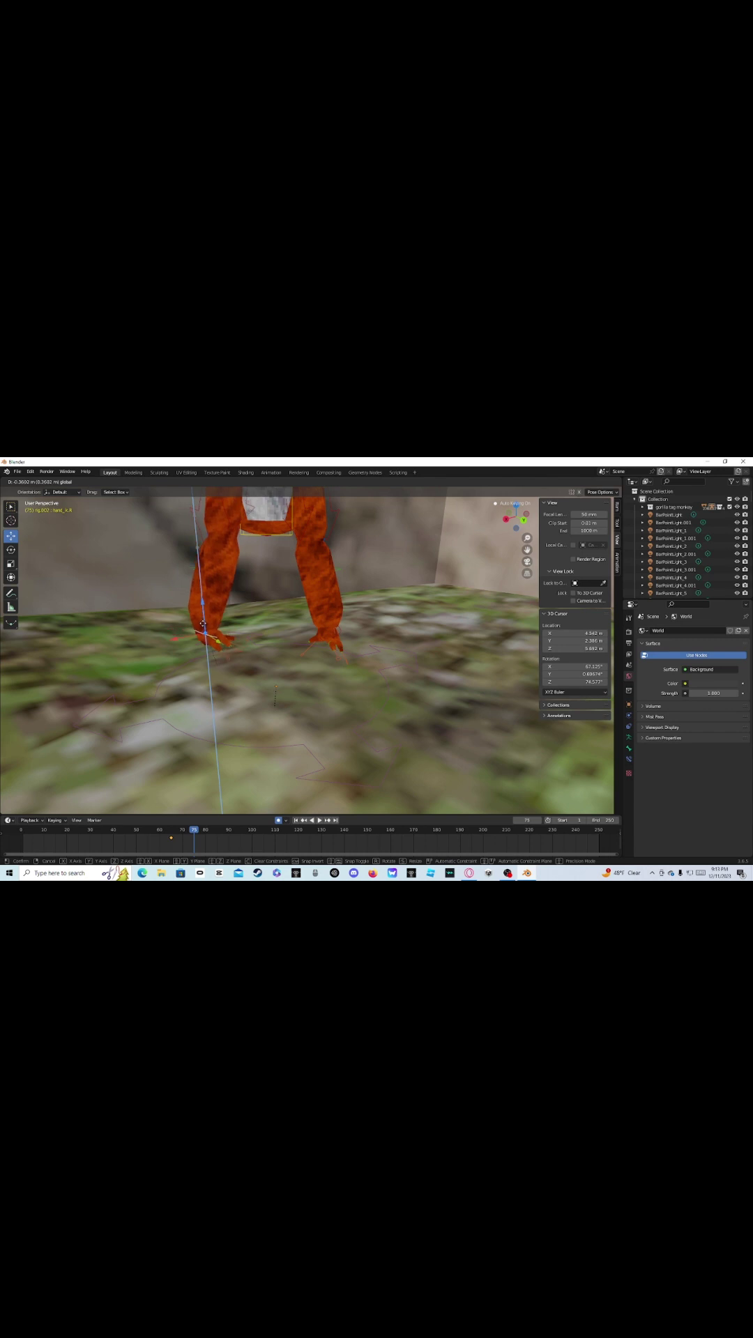
pyautogui.click(270, 533)
pyautogui.moveTo(267, 510); pyautogui.dragTo(254, 585)
pyautogui.moveTo(262, 631); pyautogui.dragTo(260, 637, button='middle')
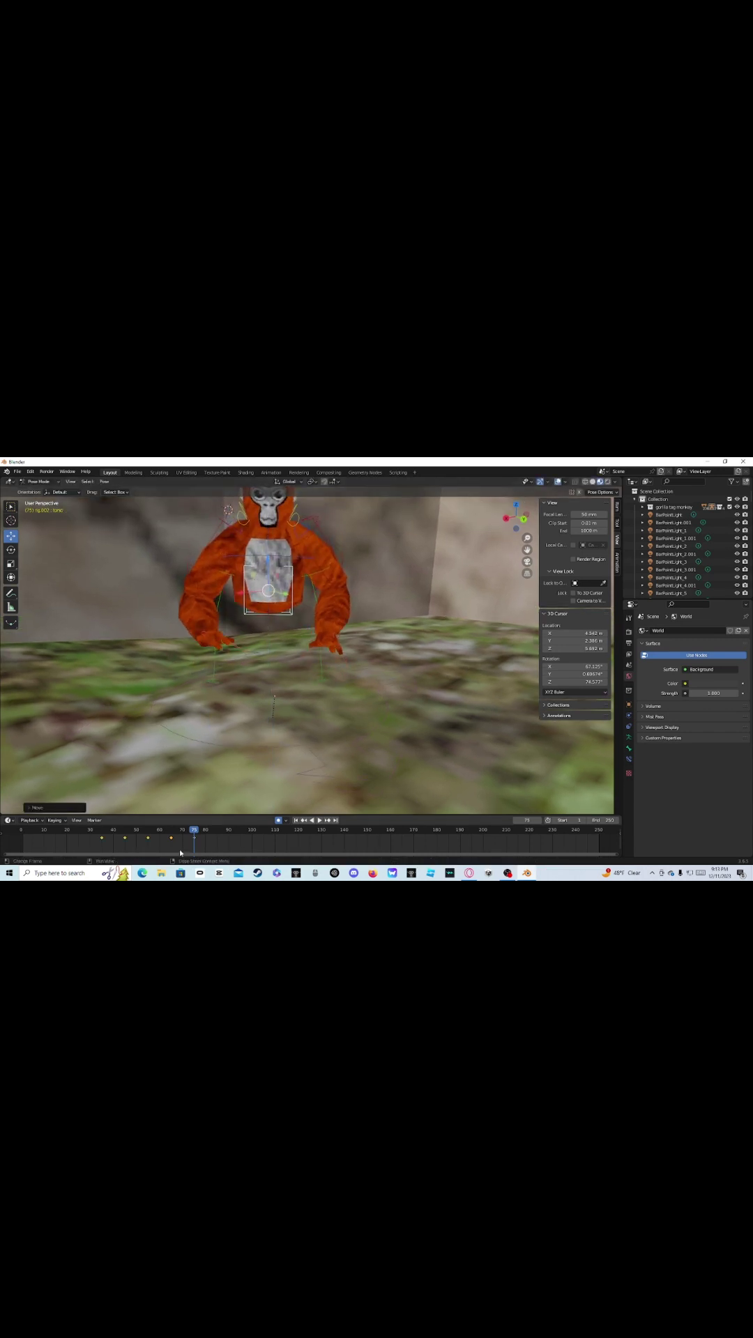
# - At frame 85, lower both hand bones to the ground and bring the body bone down to a landing pose
pyautogui.press('space')
pyautogui.press('space')
pyautogui.click(327, 635)
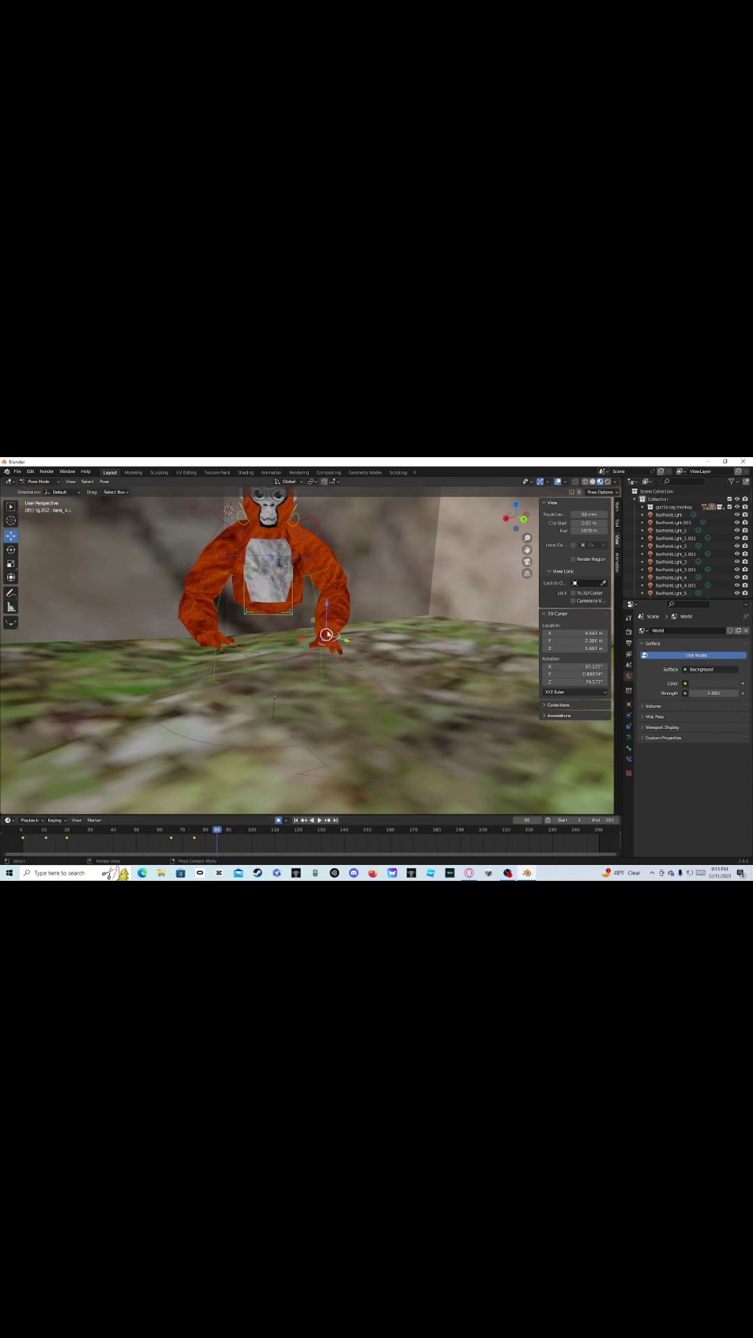
pyautogui.moveTo(326, 622); pyautogui.dragTo(305, 737)
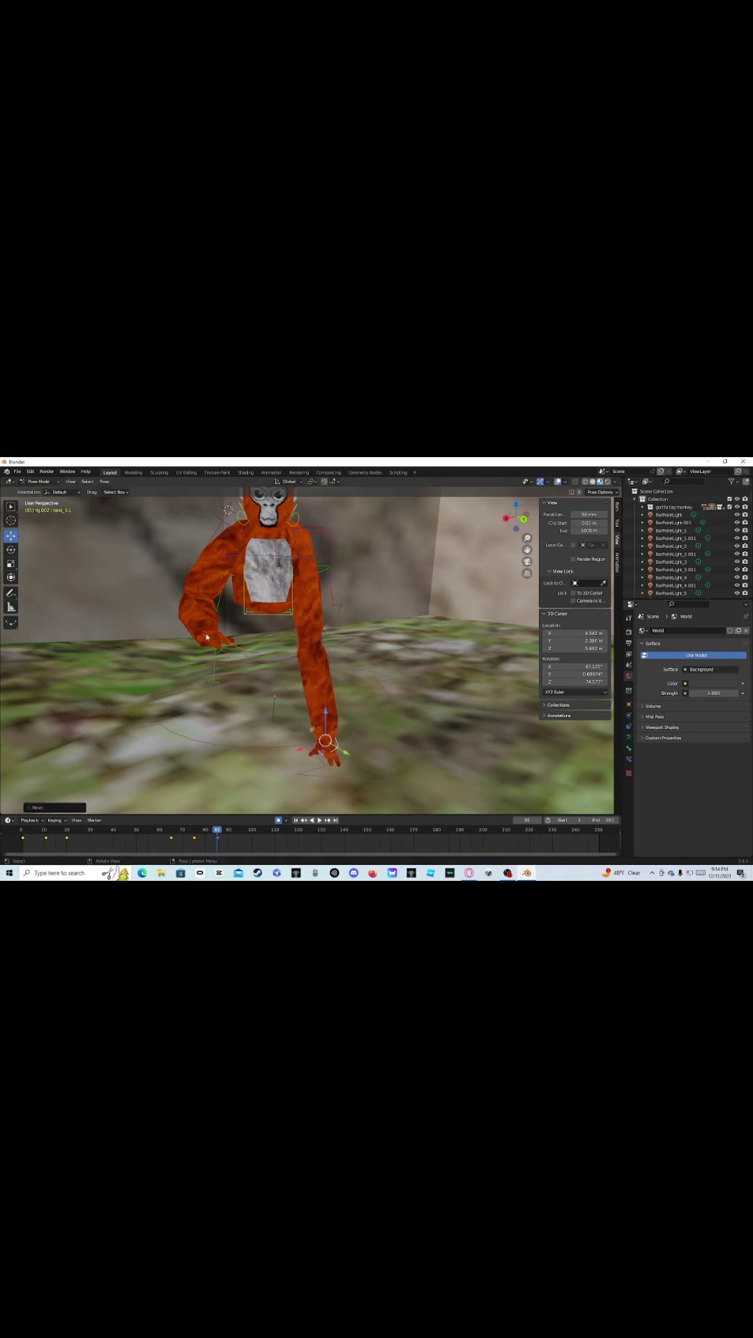
pyautogui.click(202, 633)
pyautogui.moveTo(204, 611); pyautogui.dragTo(210, 745)
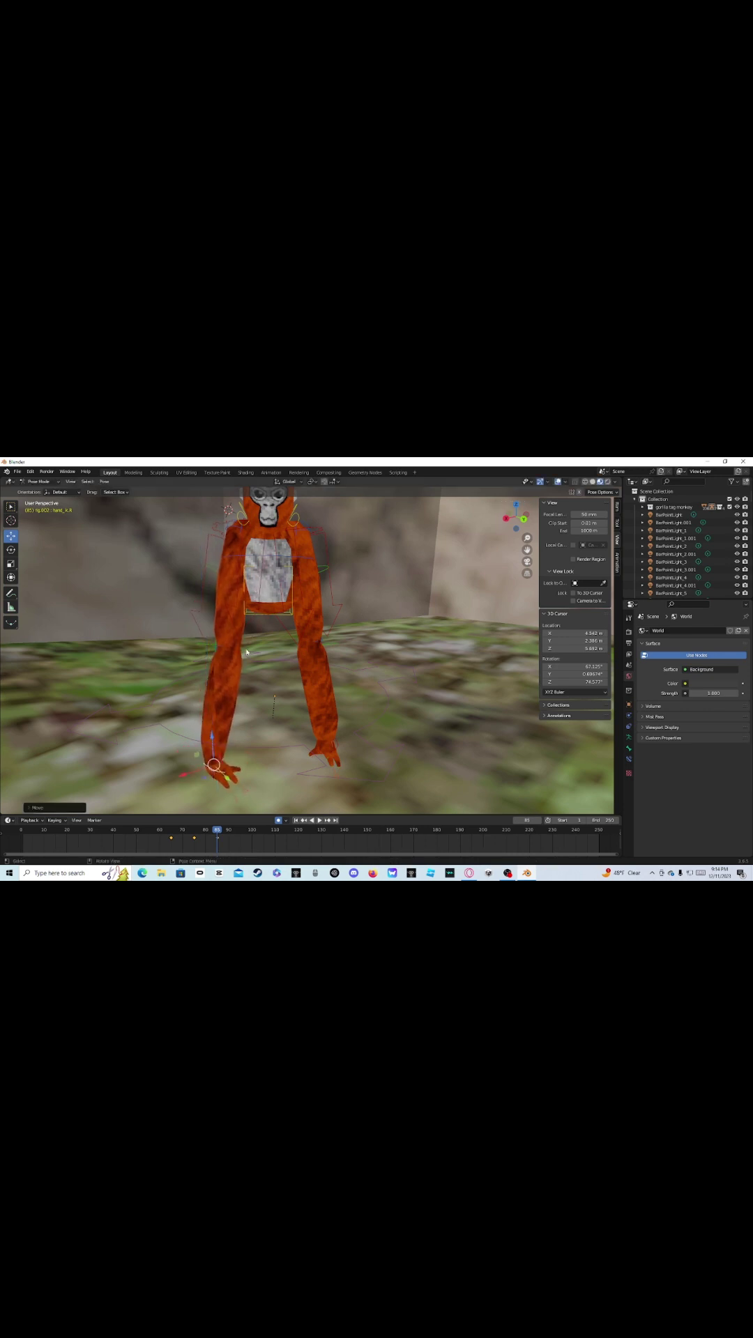
pyautogui.click(261, 615)
pyautogui.moveTo(267, 563); pyautogui.dragTo(252, 671)
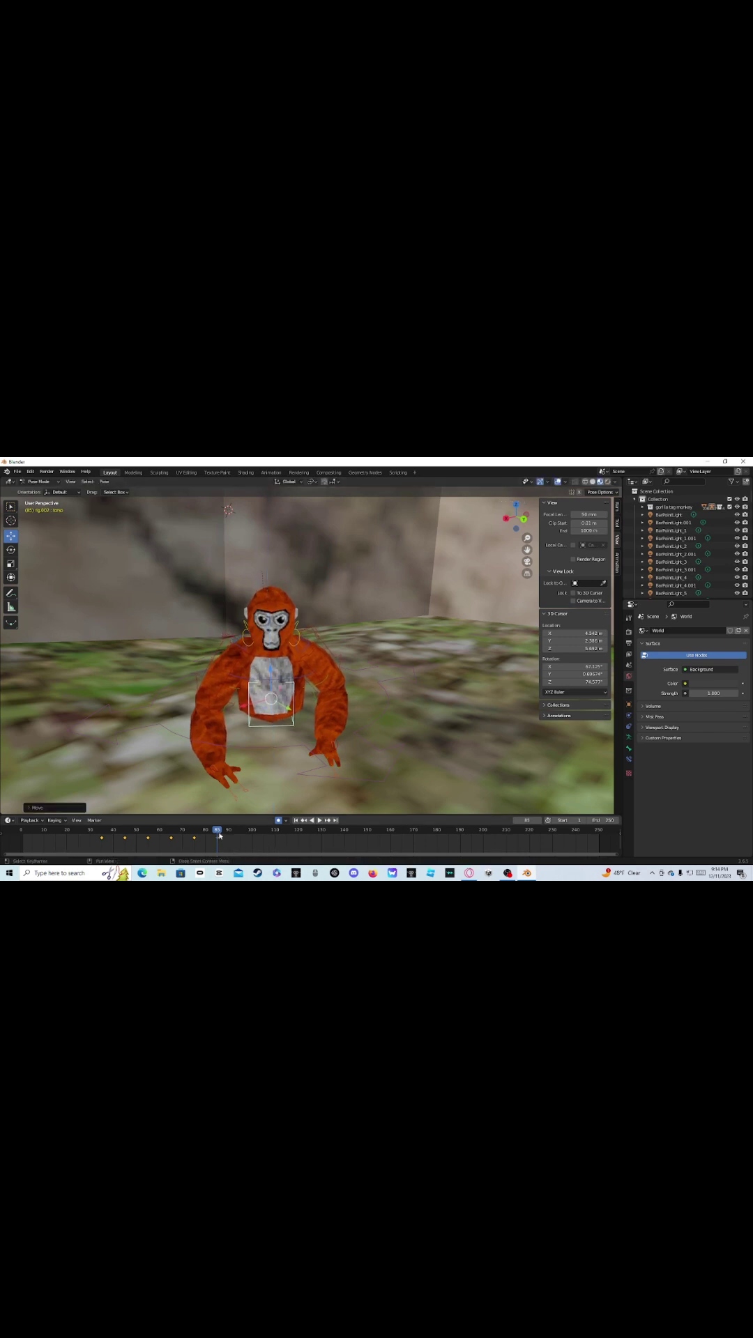
# - Play the animation from the start twice to review the jump and landing
pyautogui.press('space')
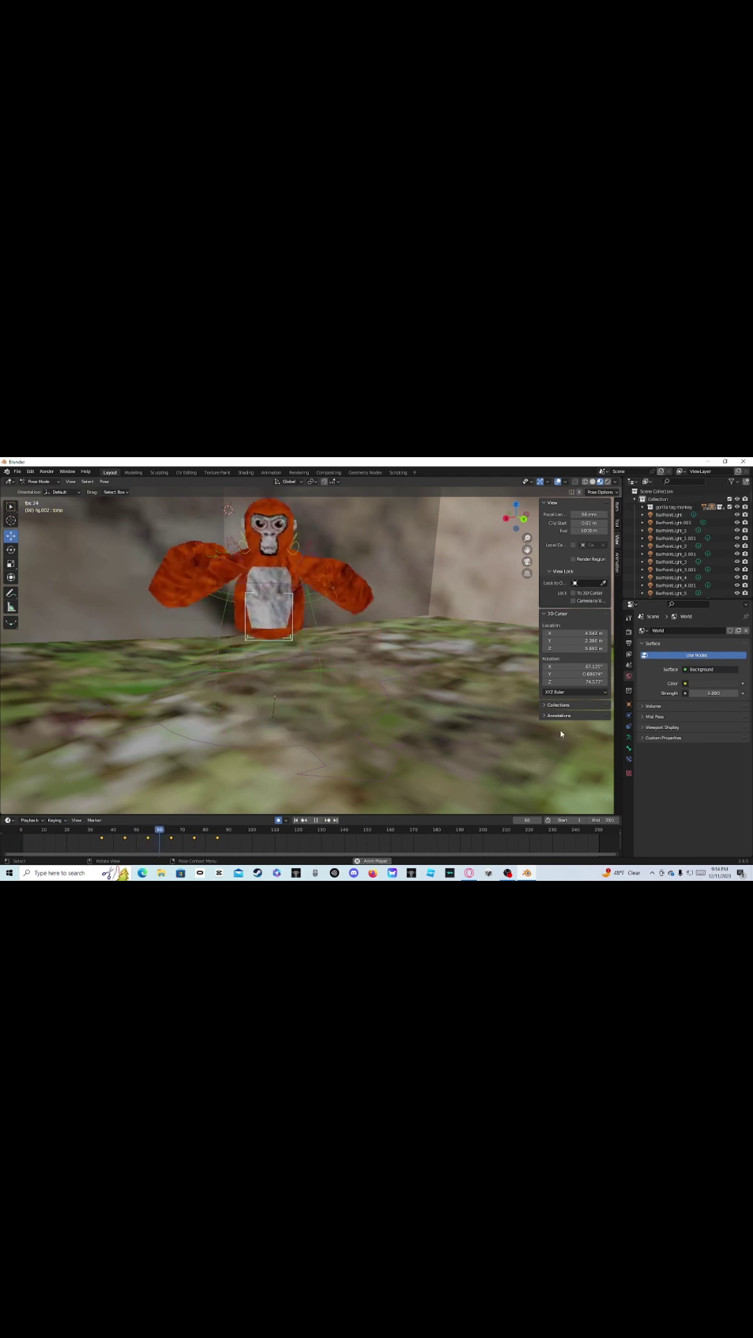
pyautogui.press('space')
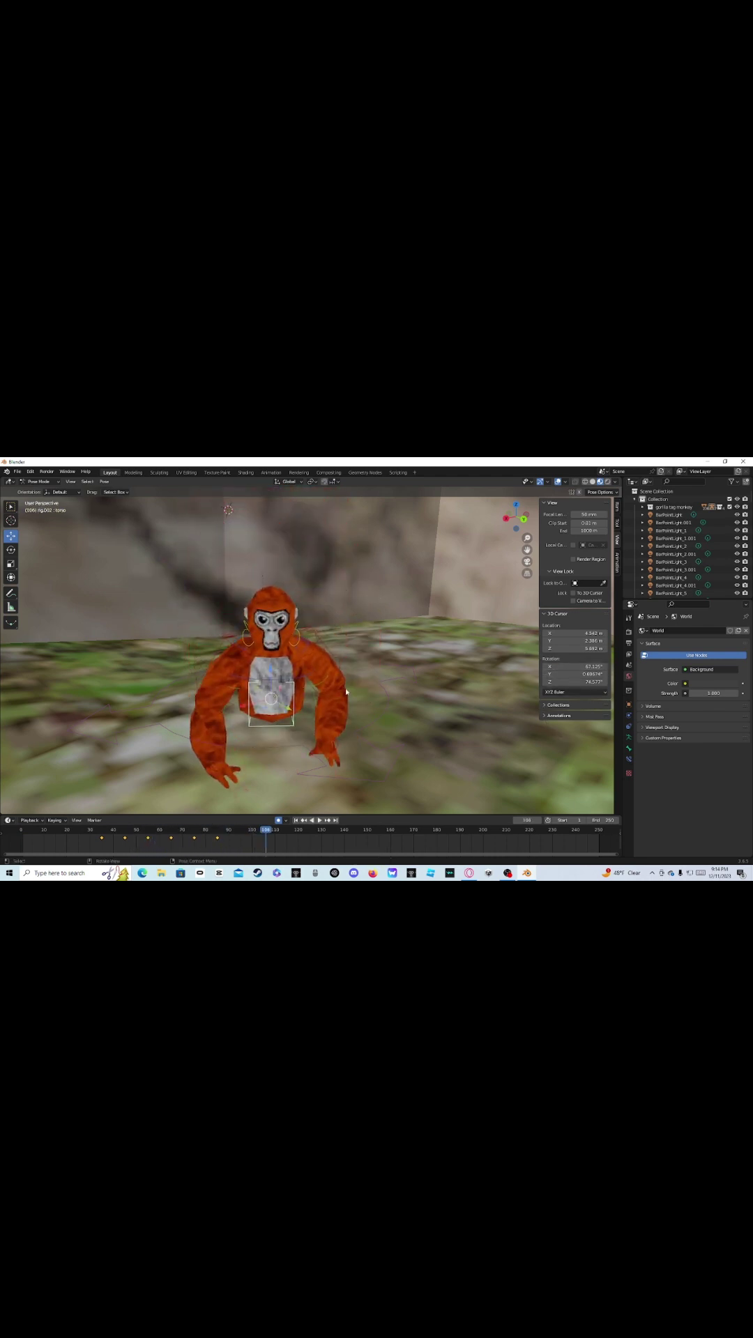
pyautogui.moveTo(263, 836); pyautogui.dragTo(1, 792)
pyautogui.moveTo(266, 830); pyautogui.dragTo(30, 788)
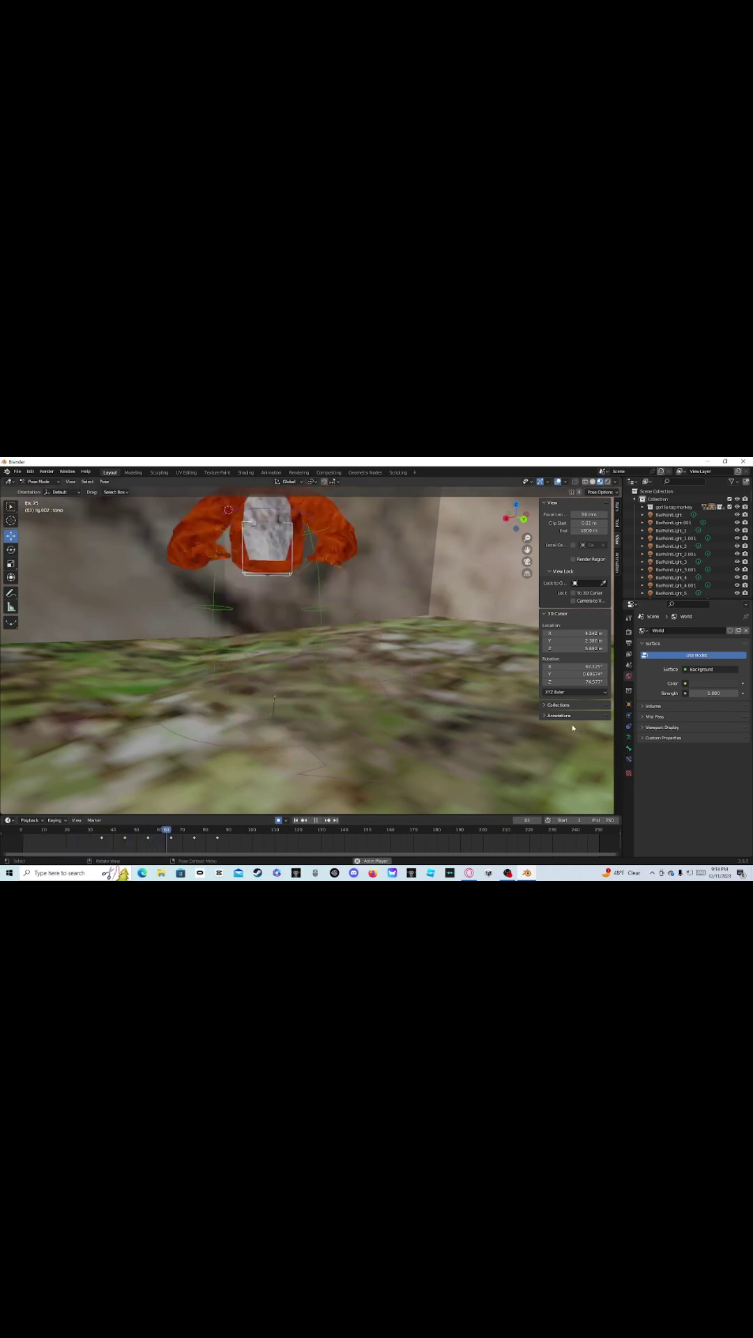
pyautogui.press('space')
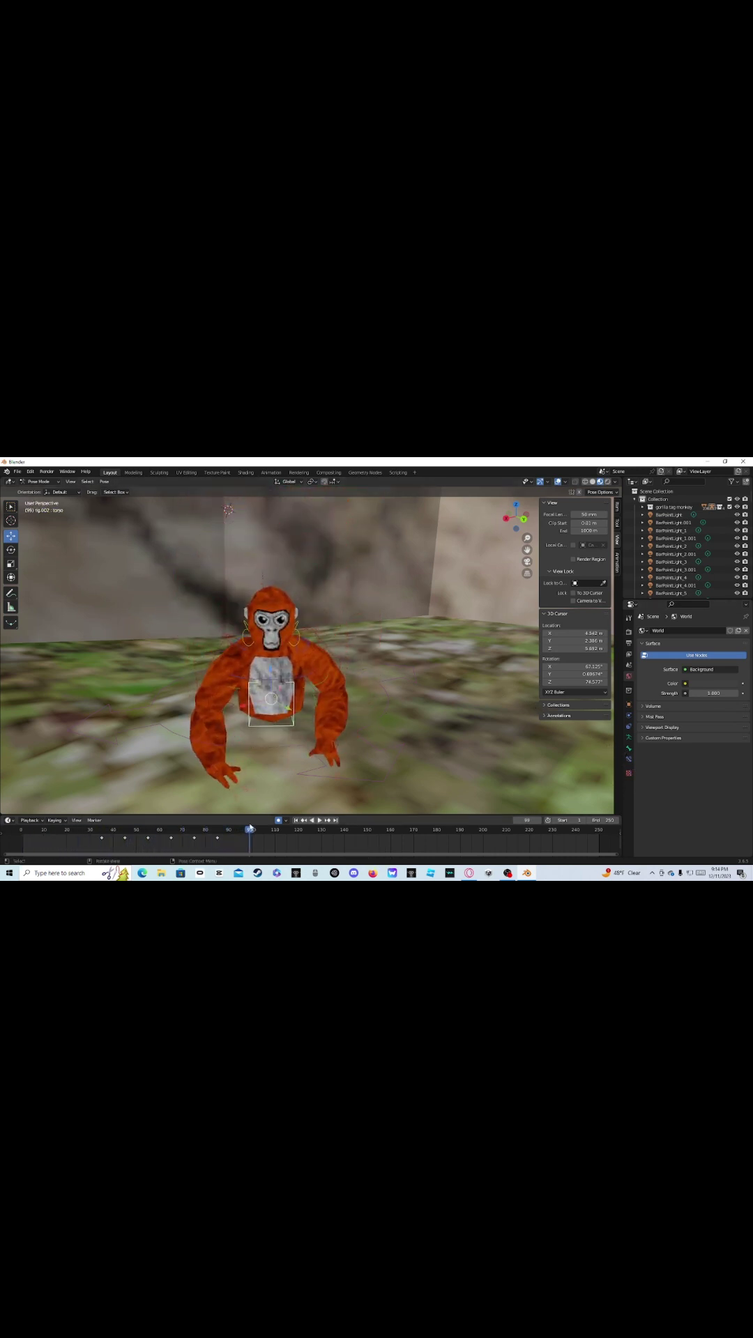
# - At frame 100, tilt the body bone forward and raise it slightly
pyautogui.click(250, 834)
pyautogui.click(10, 551)
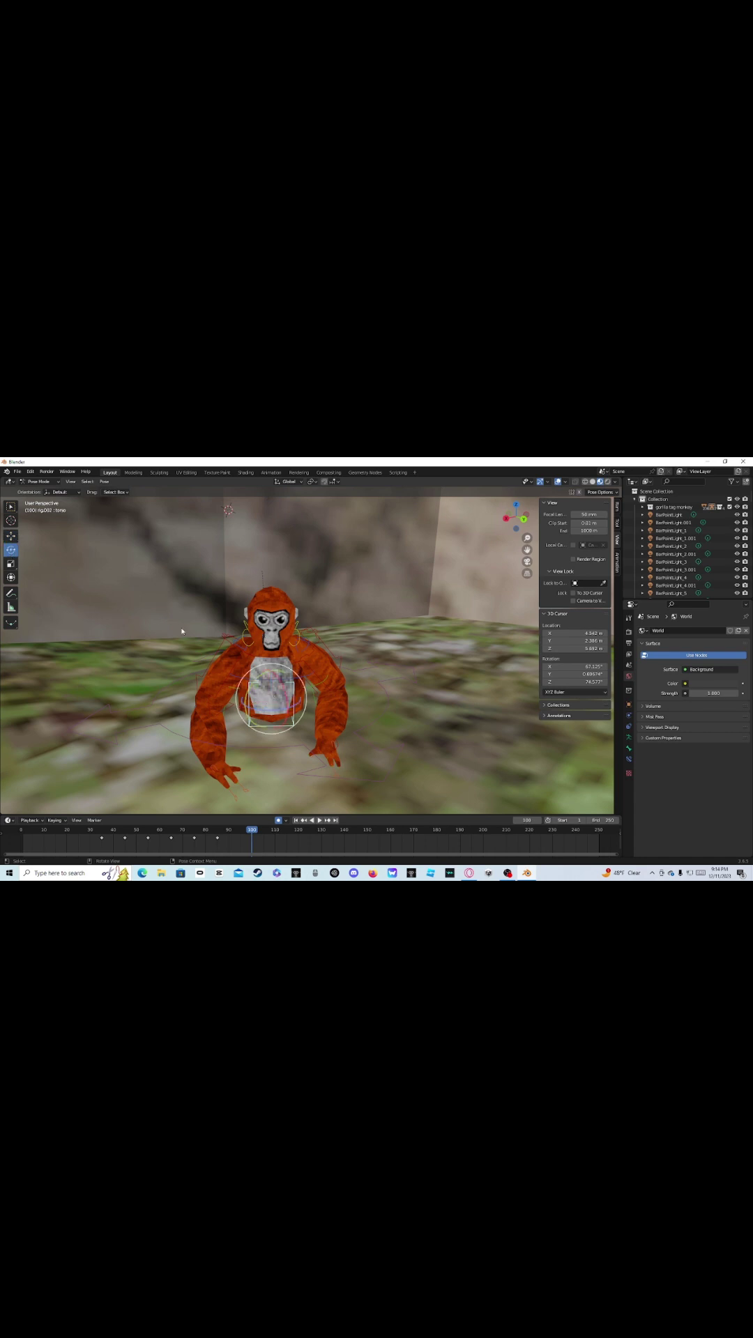
pyautogui.moveTo(269, 686); pyautogui.dragTo(270, 705)
pyautogui.click(9, 540)
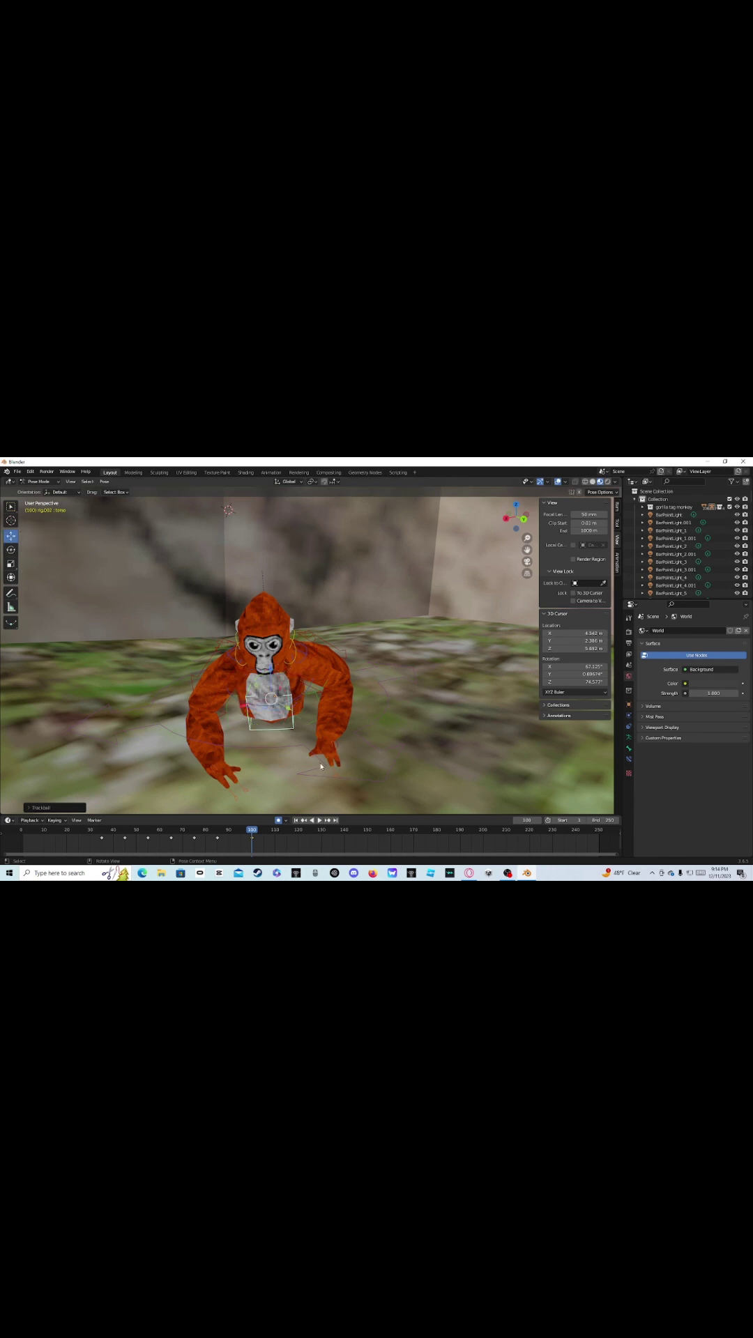
pyautogui.click(336, 749)
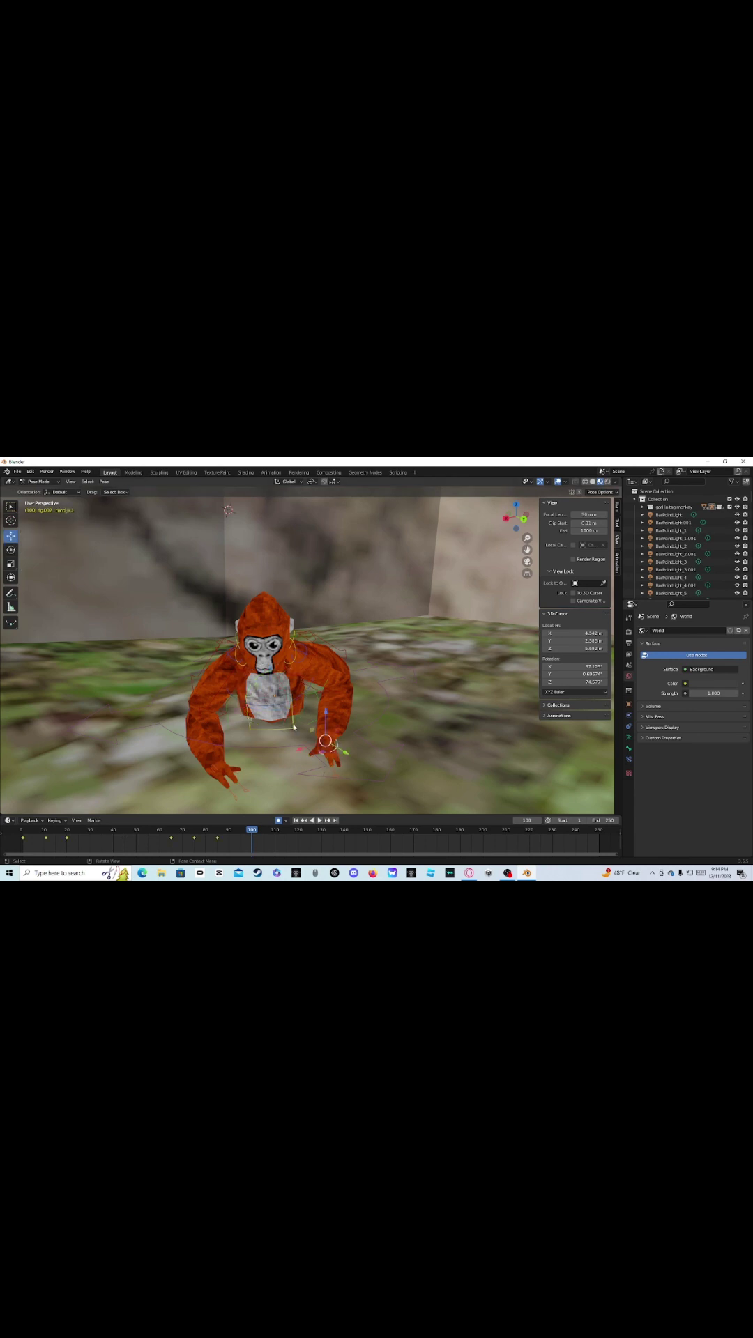
pyautogui.click(294, 728)
pyautogui.moveTo(269, 677); pyautogui.dragTo(270, 640)
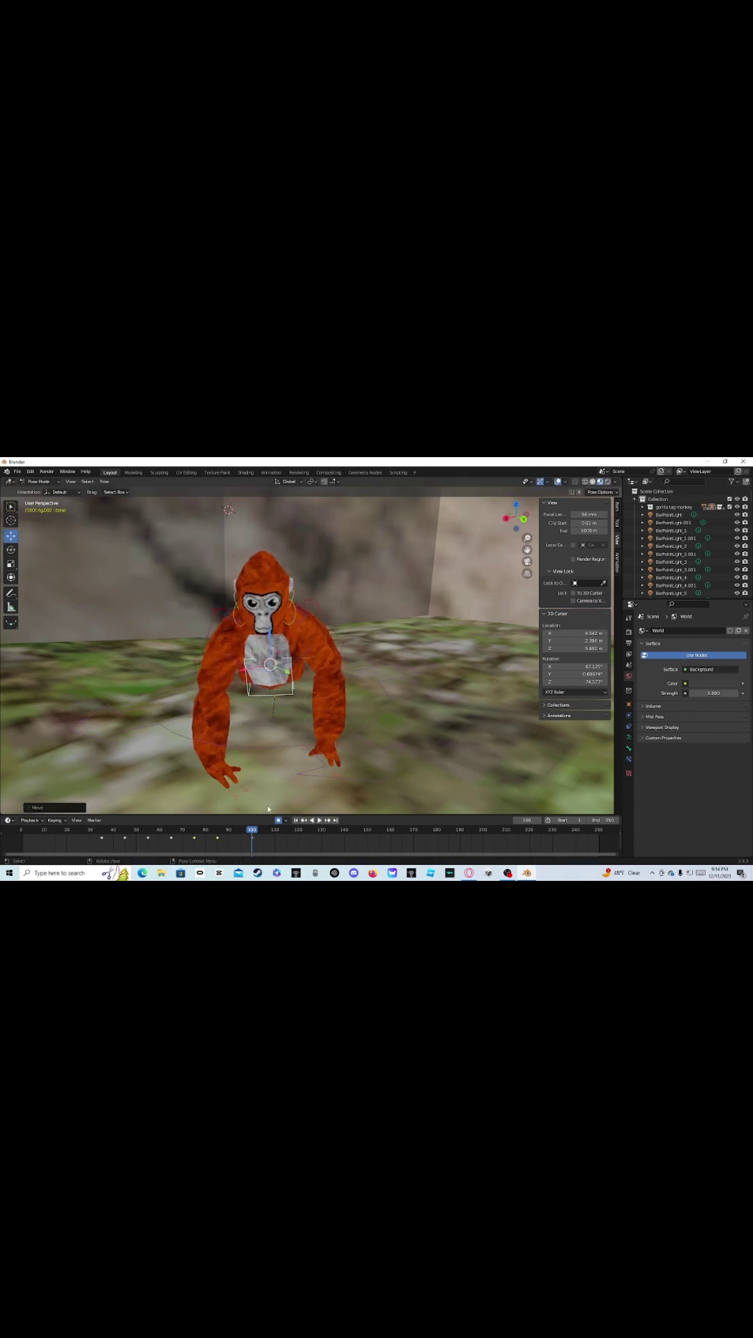
# - At frame 115, lower the body bone close to the ground into a deep crouch
pyautogui.moveTo(258, 838); pyautogui.dragTo(284, 850)
pyautogui.moveTo(273, 636); pyautogui.dragTo(275, 700)
pyautogui.click(6, 551)
pyautogui.click(11, 536)
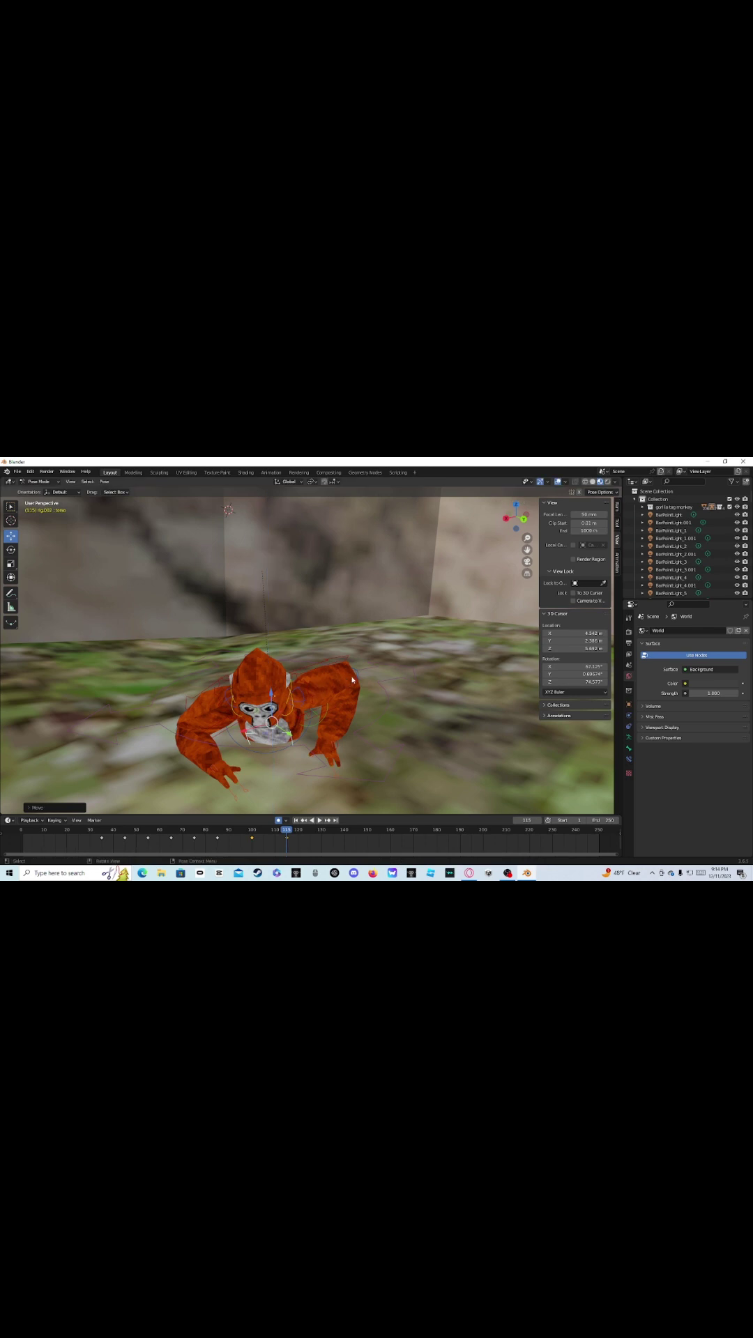
pyautogui.moveTo(352, 679)
pyautogui.mouseDown(button='middle')
pyautogui.moveTo(419, 683)
pyautogui.moveTo(352, 675)
pyautogui.moveTo(362, 678)
pyautogui.mouseUp(button='middle')
# - At frame 130, raise the body bone vertically far above the ground for a higher jump, stretching the arms
pyautogui.moveTo(288, 836); pyautogui.dragTo(320, 837)
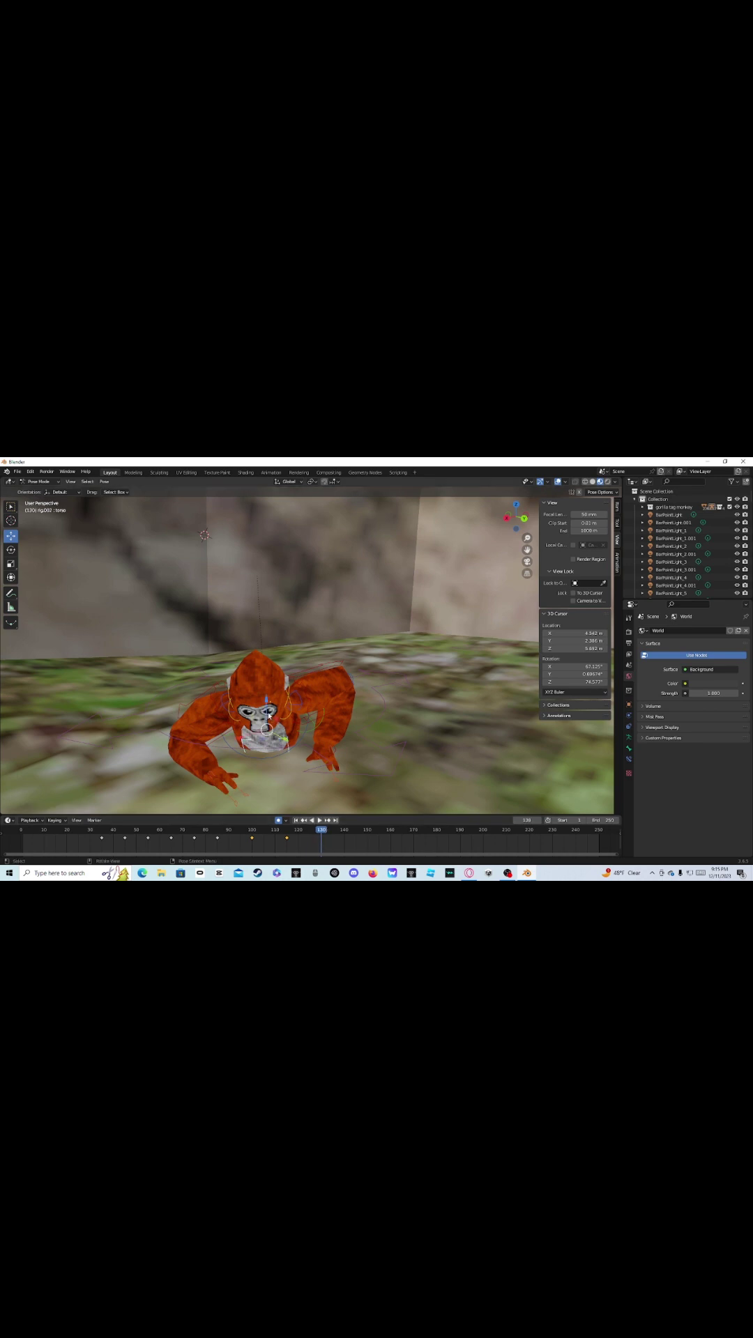
pyautogui.press('g')
pyautogui.press('z')
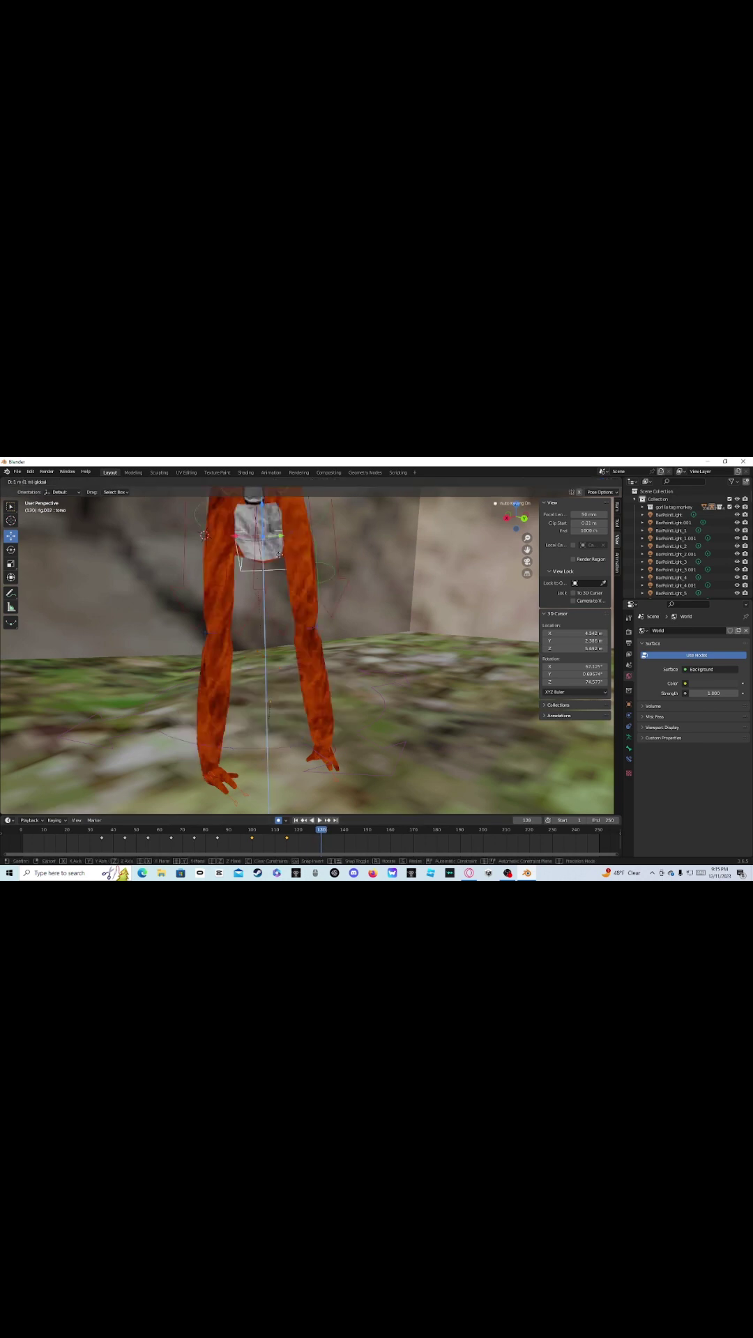
pyautogui.click(286, 795)
pyautogui.moveTo(301, 725); pyautogui.dragTo(254, 648, button='middle')
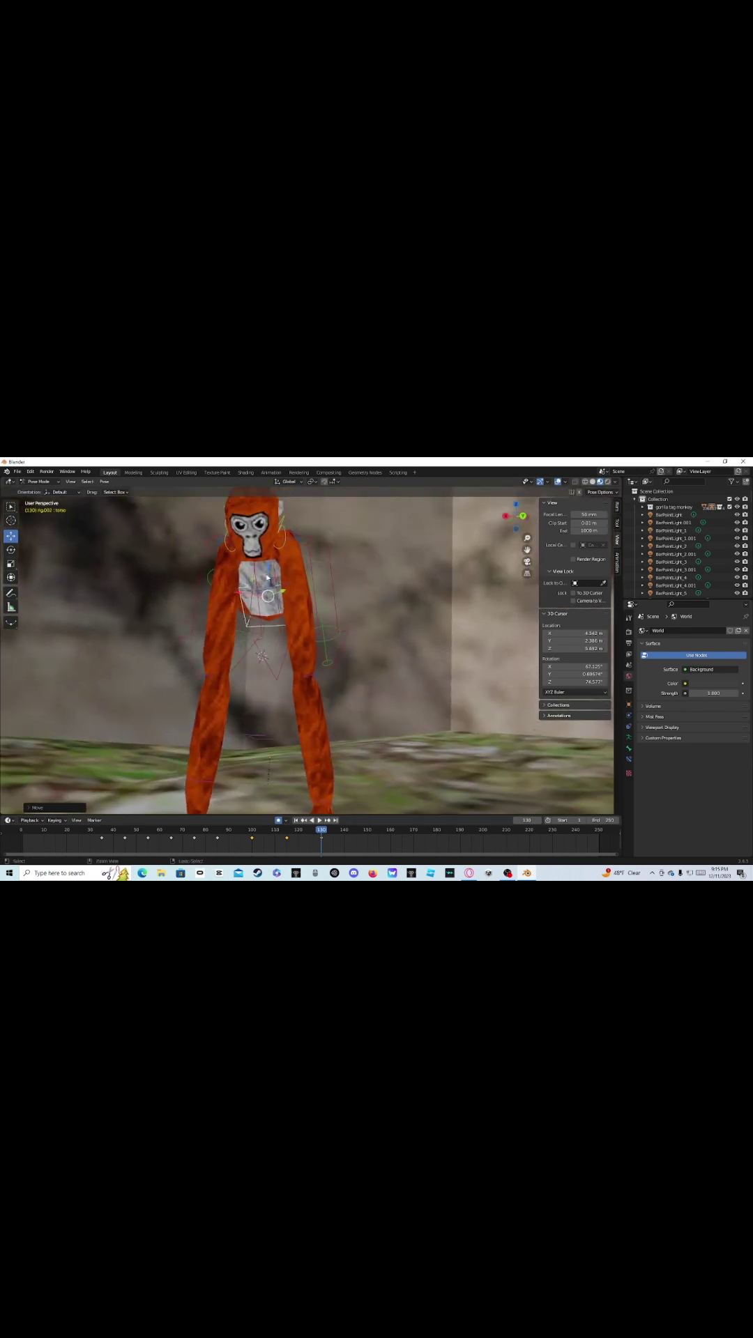
pyautogui.press('g')
pyautogui.press('z')
pyautogui.click(283, 490)
pyautogui.moveTo(299, 571); pyautogui.dragTo(524, 565, button='middle')
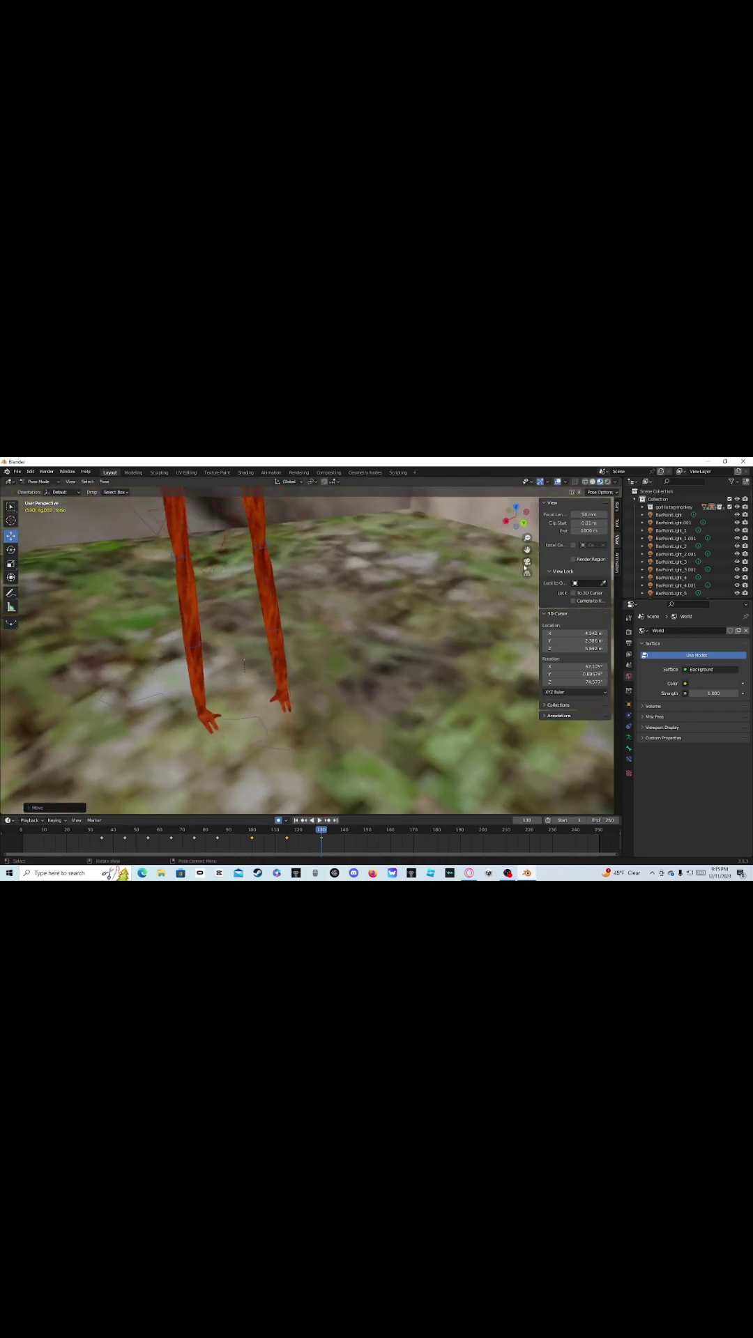
# - Try to raise the left hand vertically toward the body at frame 130
pyautogui.click(525, 564)
pyautogui.click(525, 563)
pyautogui.click(289, 695)
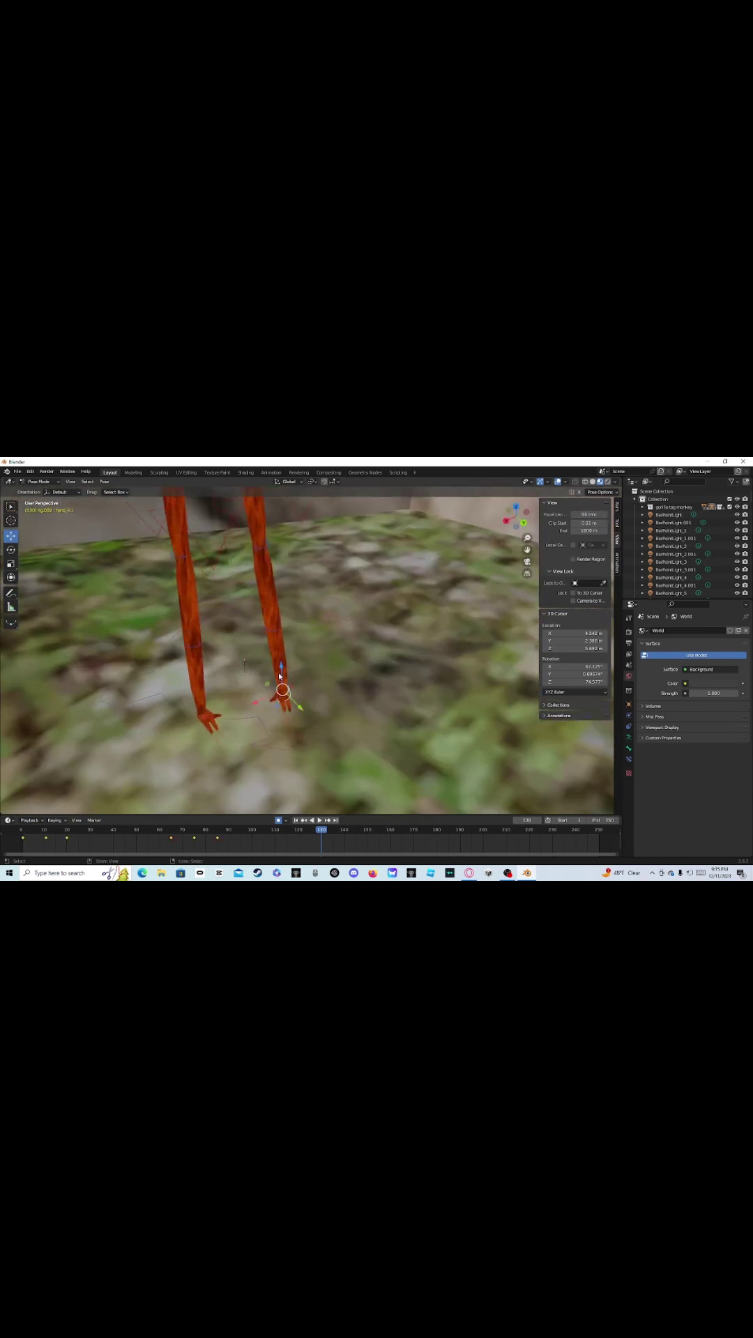
pyautogui.moveTo(278, 676); pyautogui.dragTo(284, 566)
pyautogui.moveTo(285, 585); pyautogui.dragTo(283, 524, button='middle')
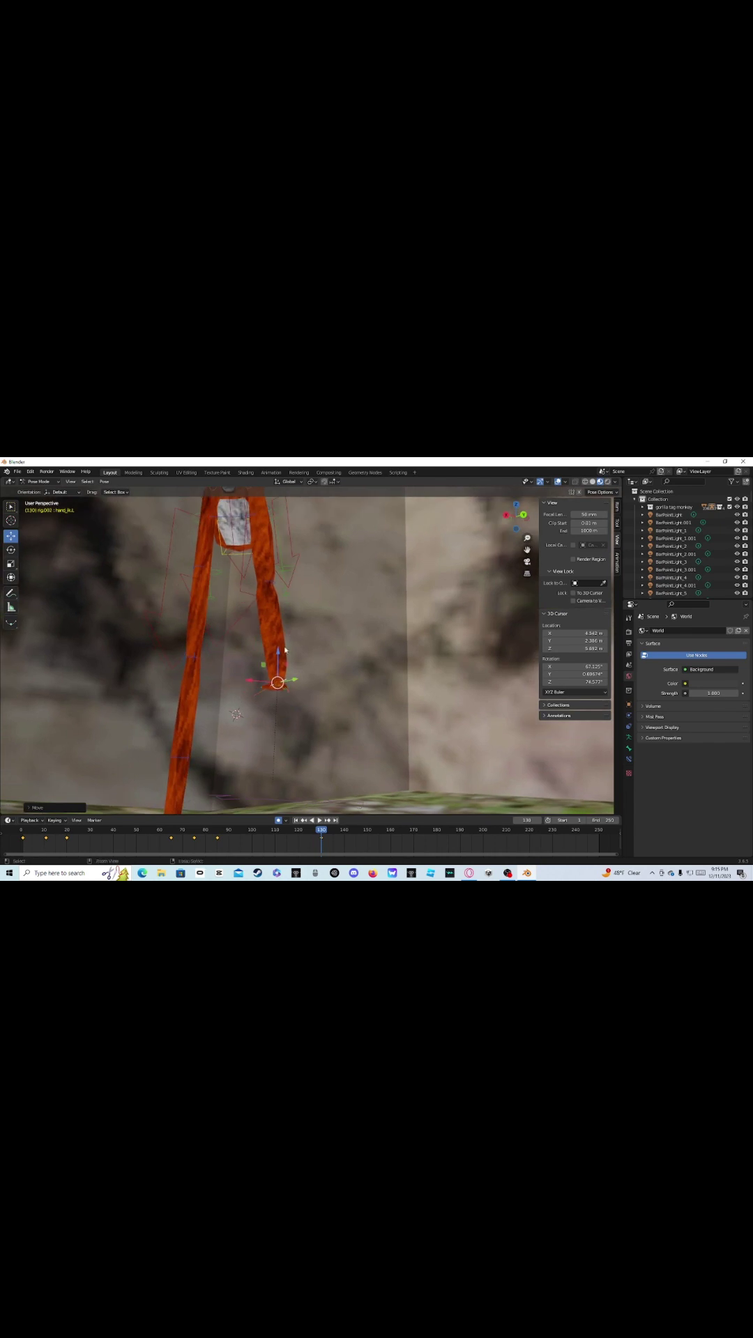
pyautogui.moveTo(277, 662); pyautogui.dragTo(279, 556)
pyautogui.moveTo(278, 555); pyautogui.dragTo(218, 749, button='middle')
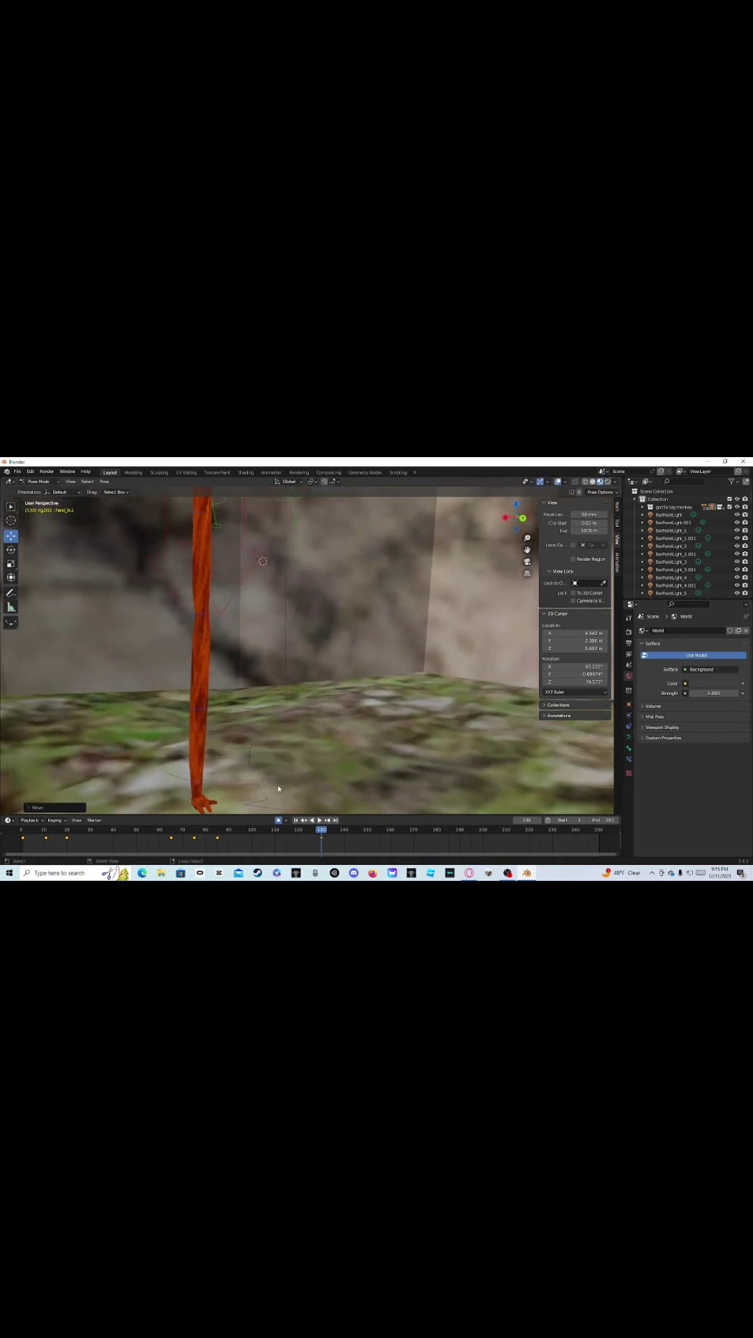
# - Undo the left hand moves and the body raise made at frame 130
pyautogui.hotkey('ctrl', 'z')
pyautogui.hotkey('ctrl', 'z')
pyautogui.hotkey('ctrl', 'z')
pyautogui.hotkey('ctrl', 'z')
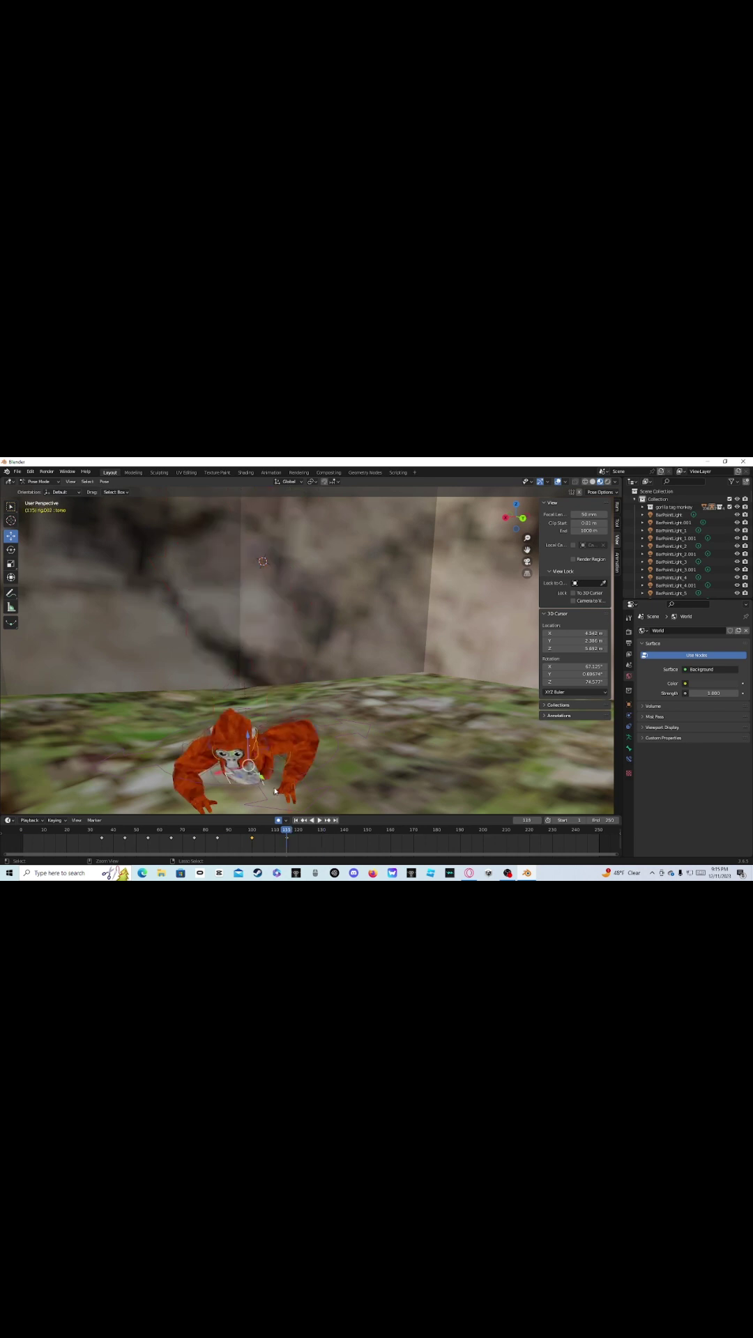
# - At frame 130, raise the body bone vertically out of the crouch until the torso is well above the ground
pyautogui.moveTo(289, 834); pyautogui.dragTo(321, 832)
pyautogui.moveTo(248, 754); pyautogui.dragTo(255, 619)
pyautogui.moveTo(255, 618); pyautogui.dragTo(260, 580, button='middle')
pyautogui.press('g')
pyautogui.press('z')
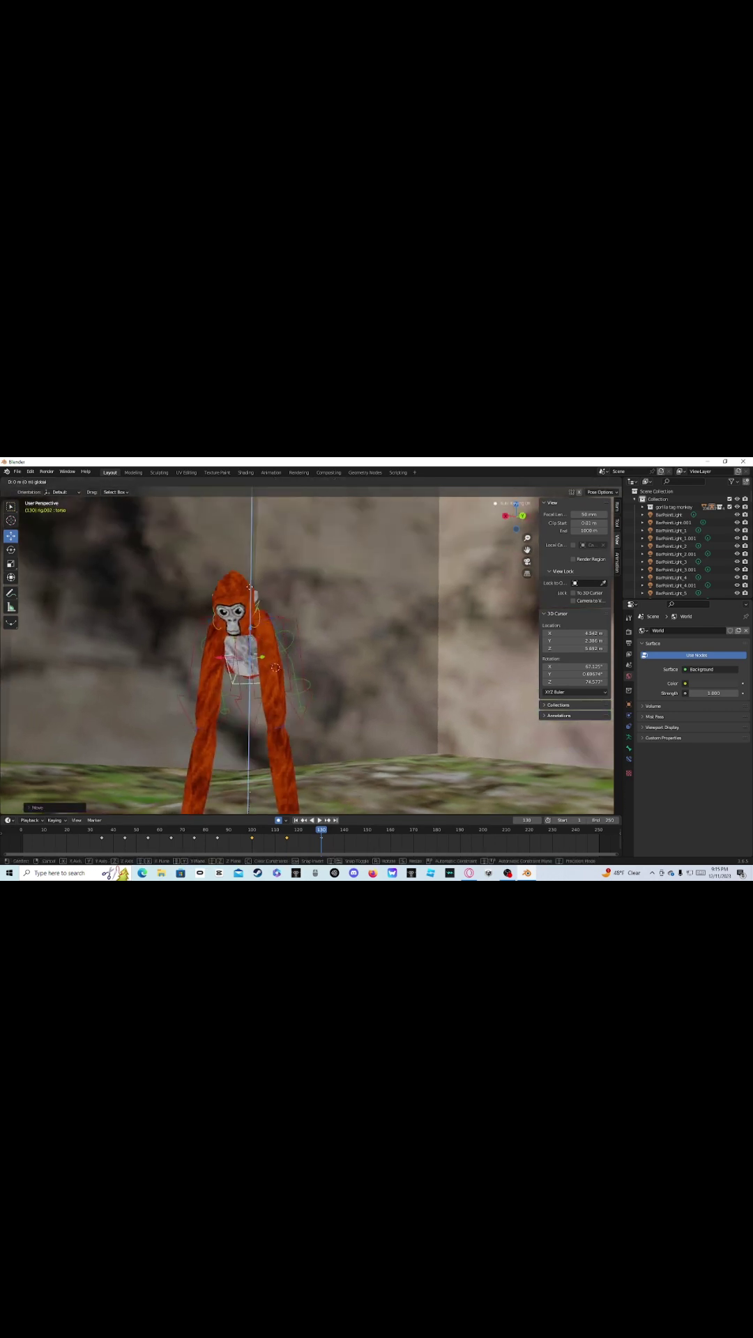
pyautogui.click(249, 566)
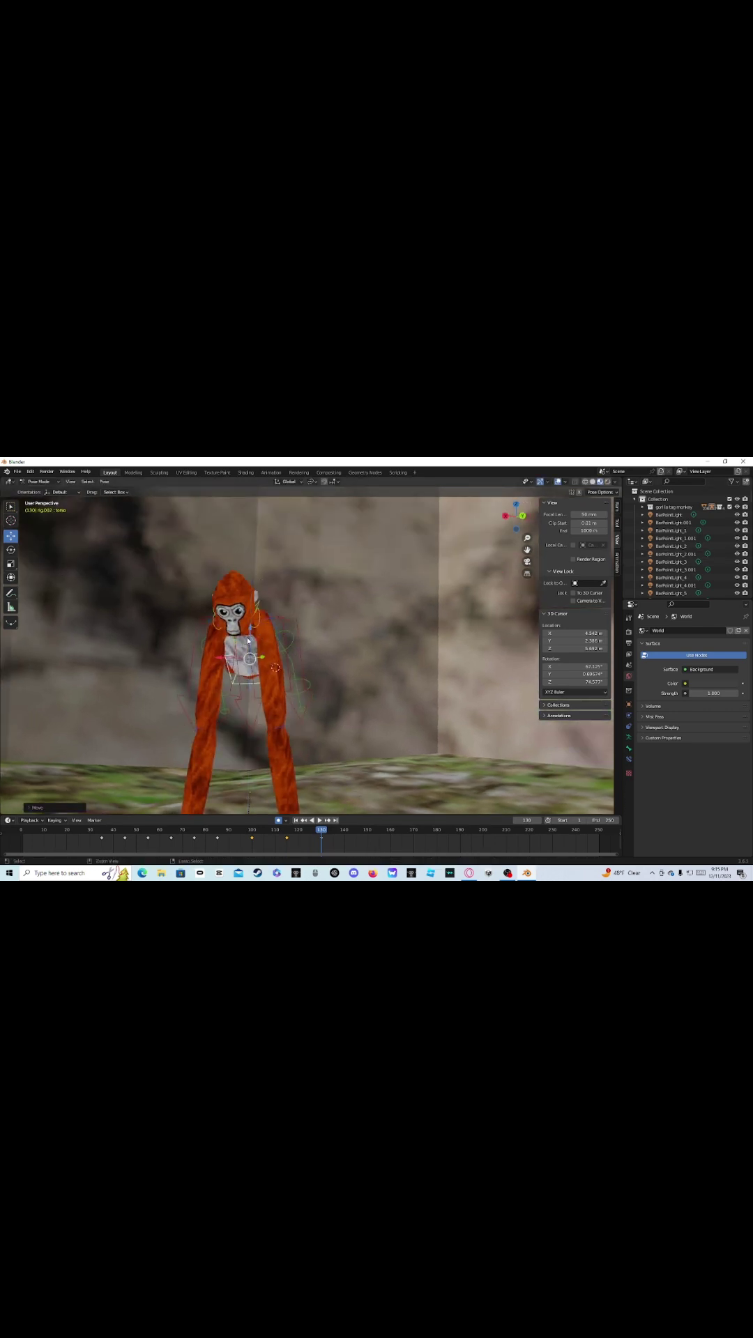
# - Raise the body bone further along Z so the arms stretch long beneath it
pyautogui.press('g')
pyautogui.press('z')
pyautogui.click(510, 555)
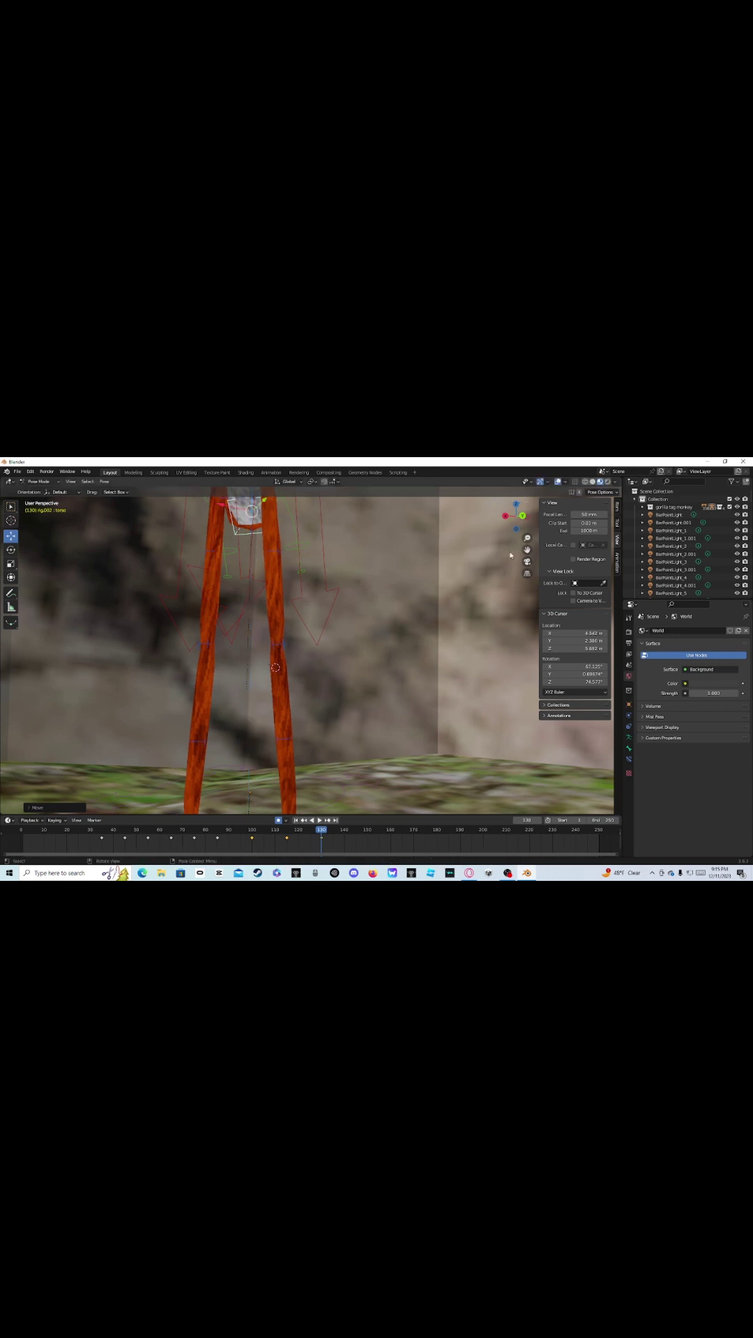
pyautogui.click(526, 561)
pyautogui.click(526, 561)
pyautogui.moveTo(240, 522); pyautogui.dragTo(244, 499, button='middle')
pyautogui.moveTo(259, 547); pyautogui.dragTo(254, 612)
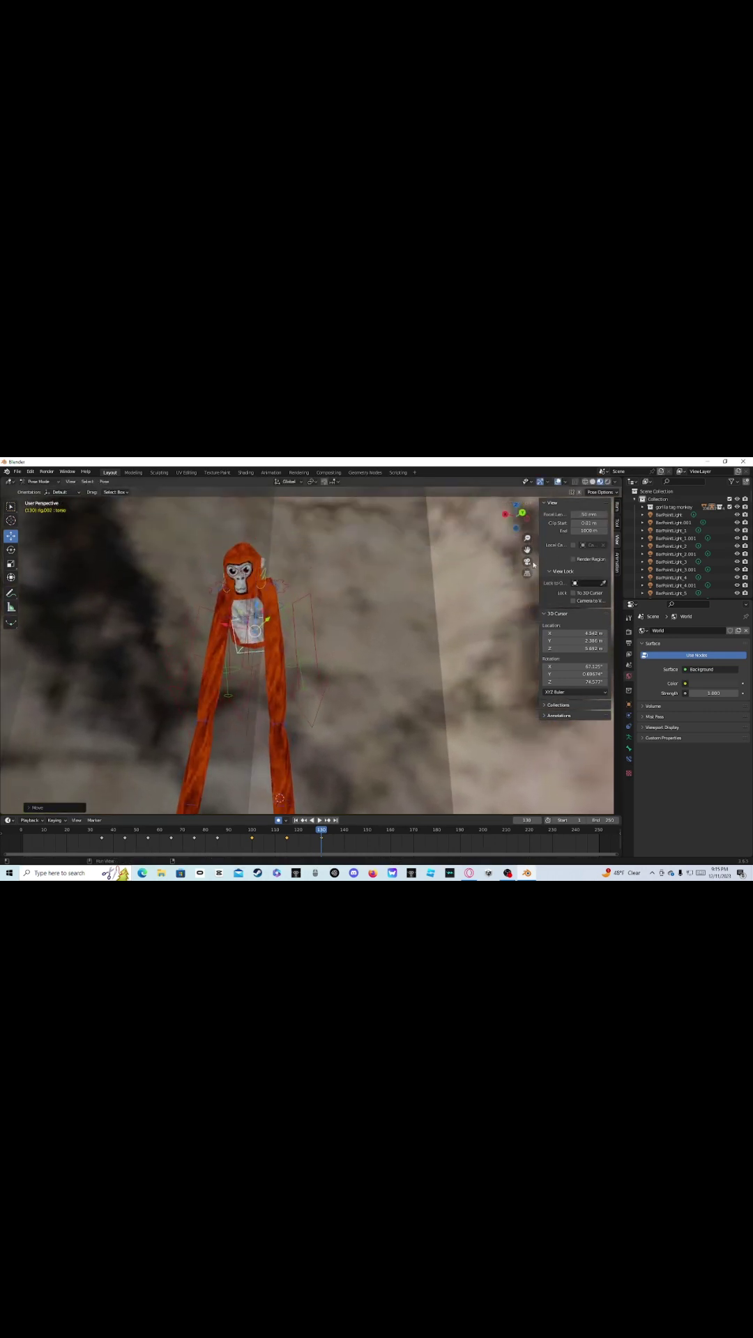
pyautogui.click(528, 562)
pyautogui.click(529, 562)
pyautogui.moveTo(264, 607); pyautogui.dragTo(261, 739, button='middle')
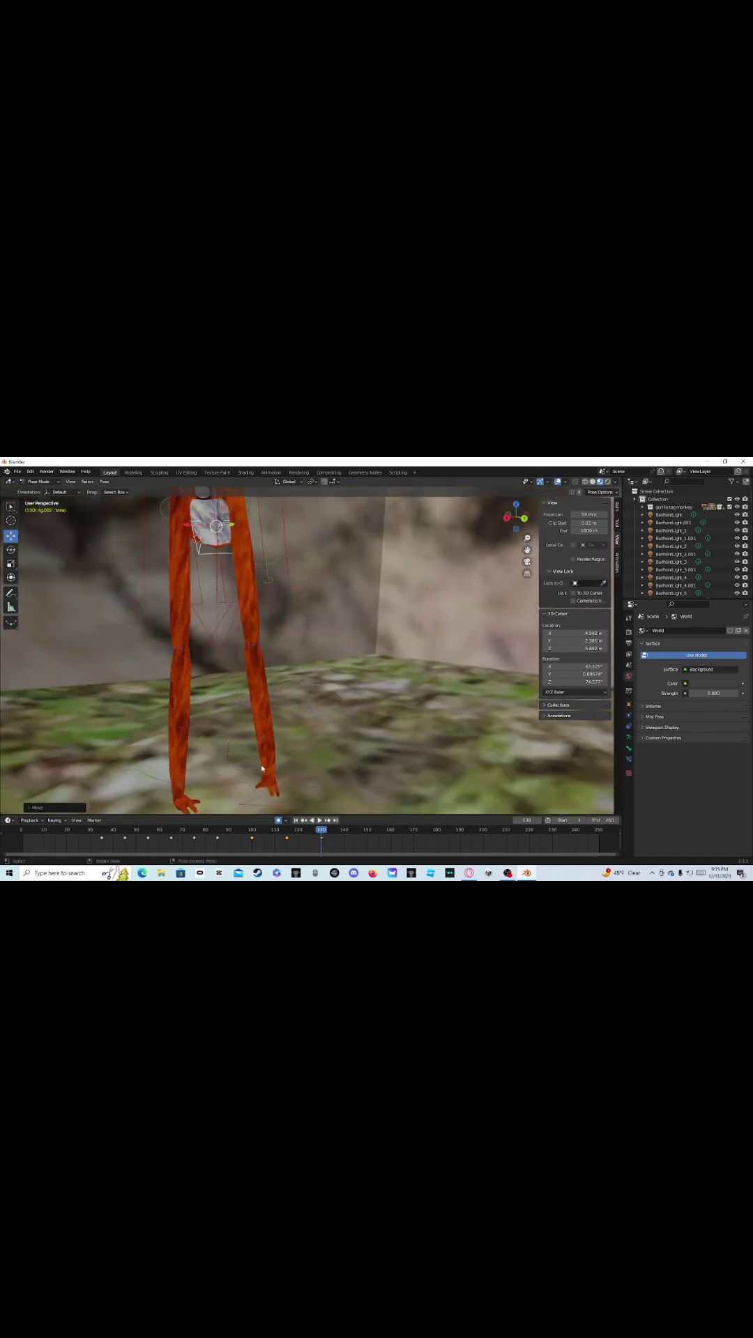
# - Shift the raised body keyframe from frame 130 to frame 134 and play the animation briefly
pyautogui.moveTo(322, 838)
pyautogui.mouseDown()
pyautogui.moveTo(600, 842)
pyautogui.moveTo(28, 837)
pyautogui.moveTo(89, 828)
pyautogui.moveTo(333, 844)
pyautogui.moveTo(332, 837)
pyautogui.mouseUp()
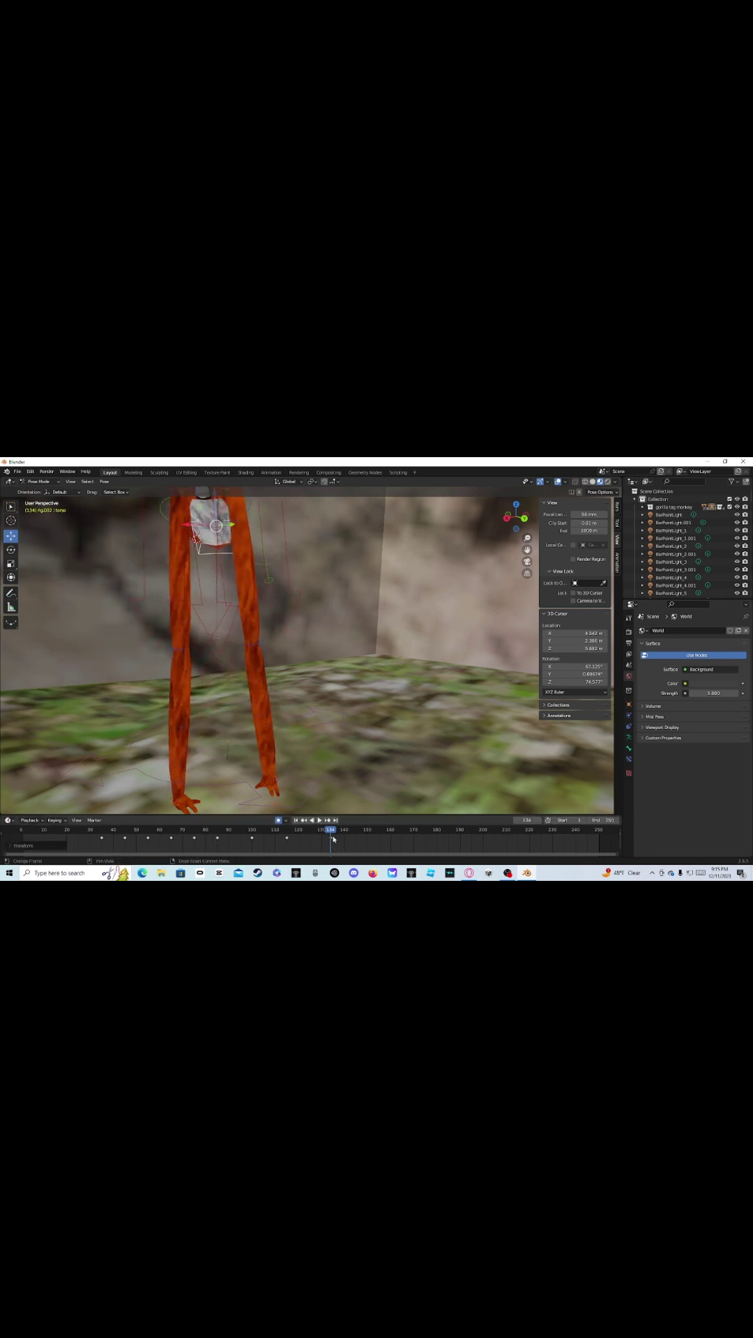
pyautogui.press('space')
pyautogui.press('space')
pyautogui.moveTo(251, 626); pyautogui.dragTo(250, 648, button='middle')
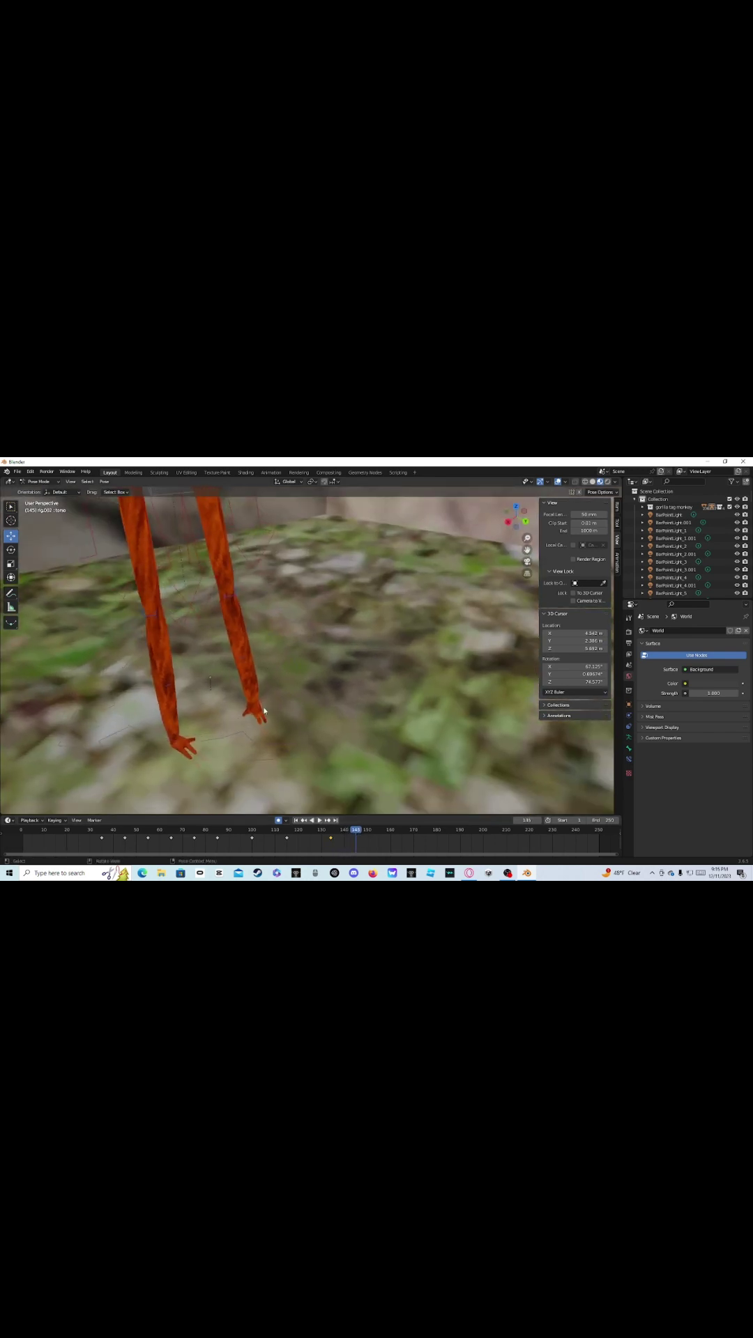
# - At frame 136, raise the left hand vertically off the ground to hang just below the body
pyautogui.press('space')
pyautogui.click(262, 709)
pyautogui.moveTo(261, 709); pyautogui.dragTo(288, 756, button='middle')
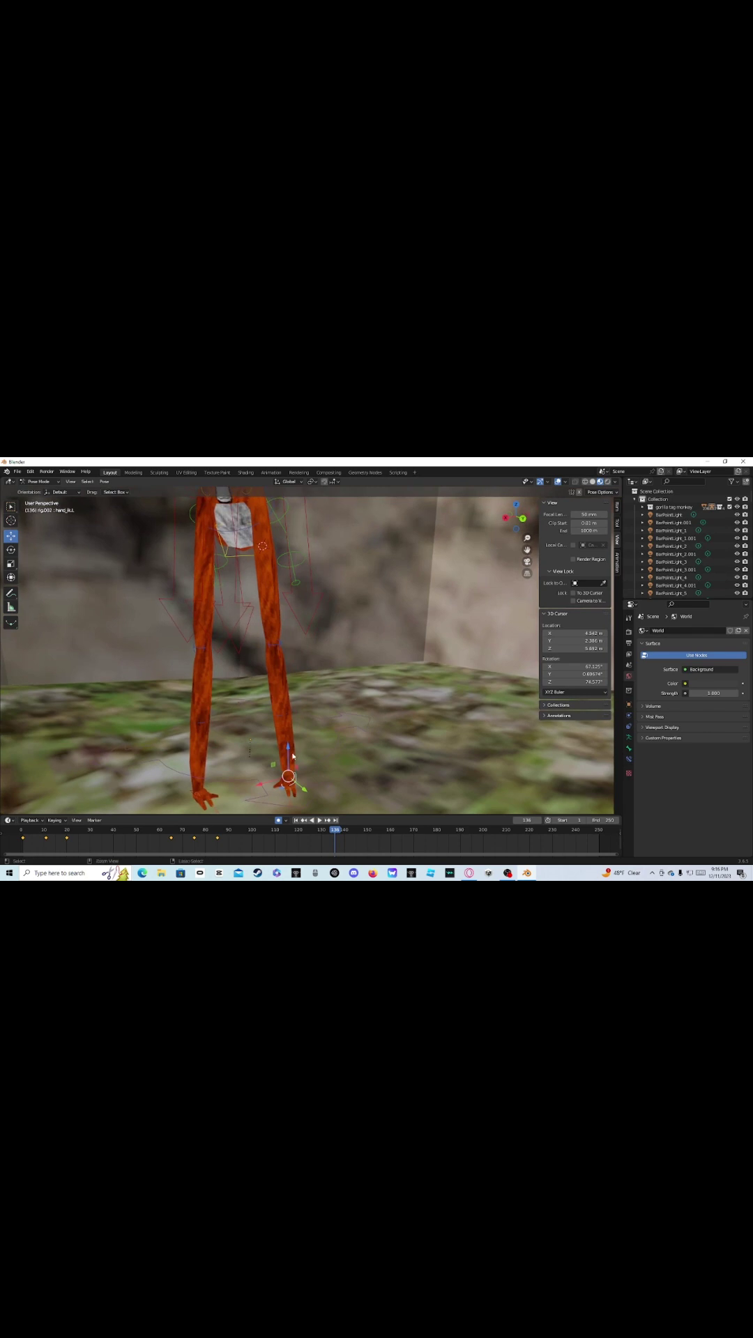
pyautogui.press('g')
pyautogui.press('z')
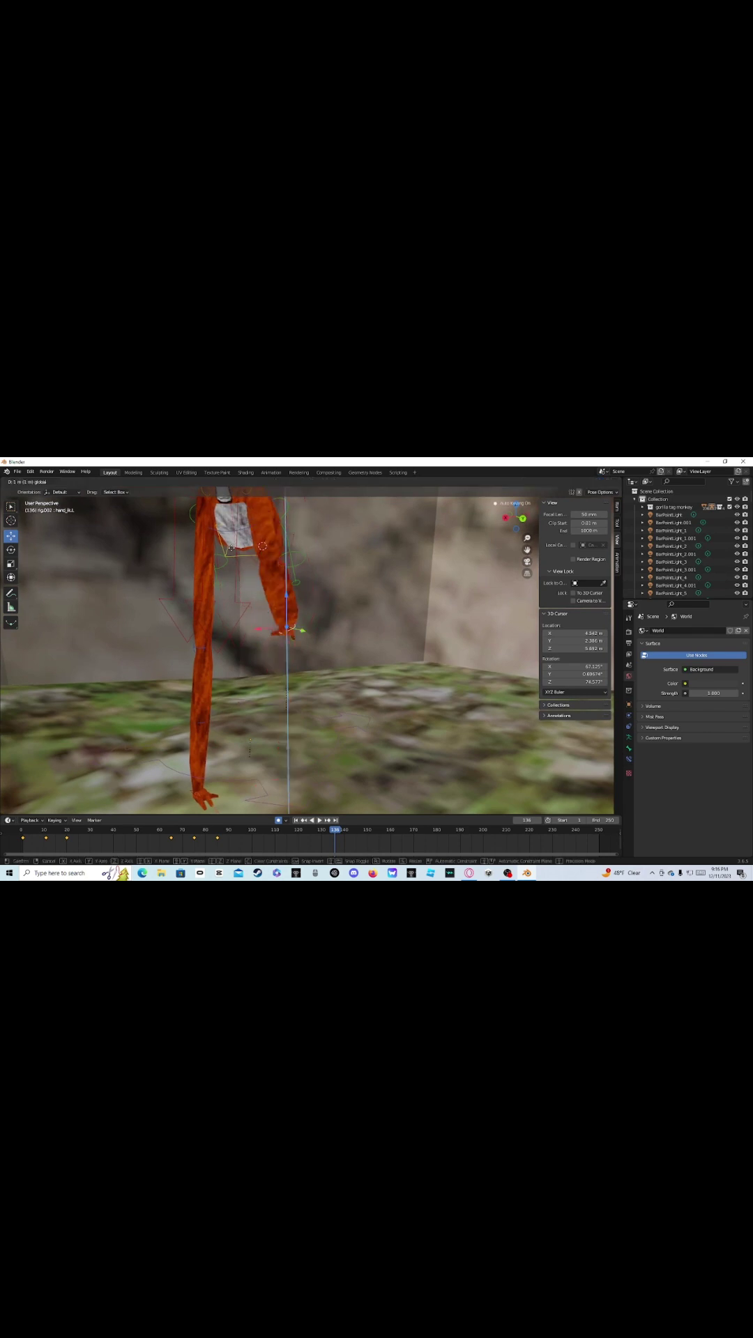
pyautogui.click(297, 558)
pyautogui.moveTo(299, 558)
pyautogui.mouseDown(button='middle')
pyautogui.moveTo(283, 508)
pyautogui.moveTo(295, 531)
pyautogui.mouseUp(button='middle')
pyautogui.moveTo(304, 529); pyautogui.dragTo(301, 637)
pyautogui.moveTo(301, 637); pyautogui.dragTo(276, 723, button='middle')
# - At frame 136, raise the right hand off the ground to match the height of the left hand
pyautogui.click(212, 776)
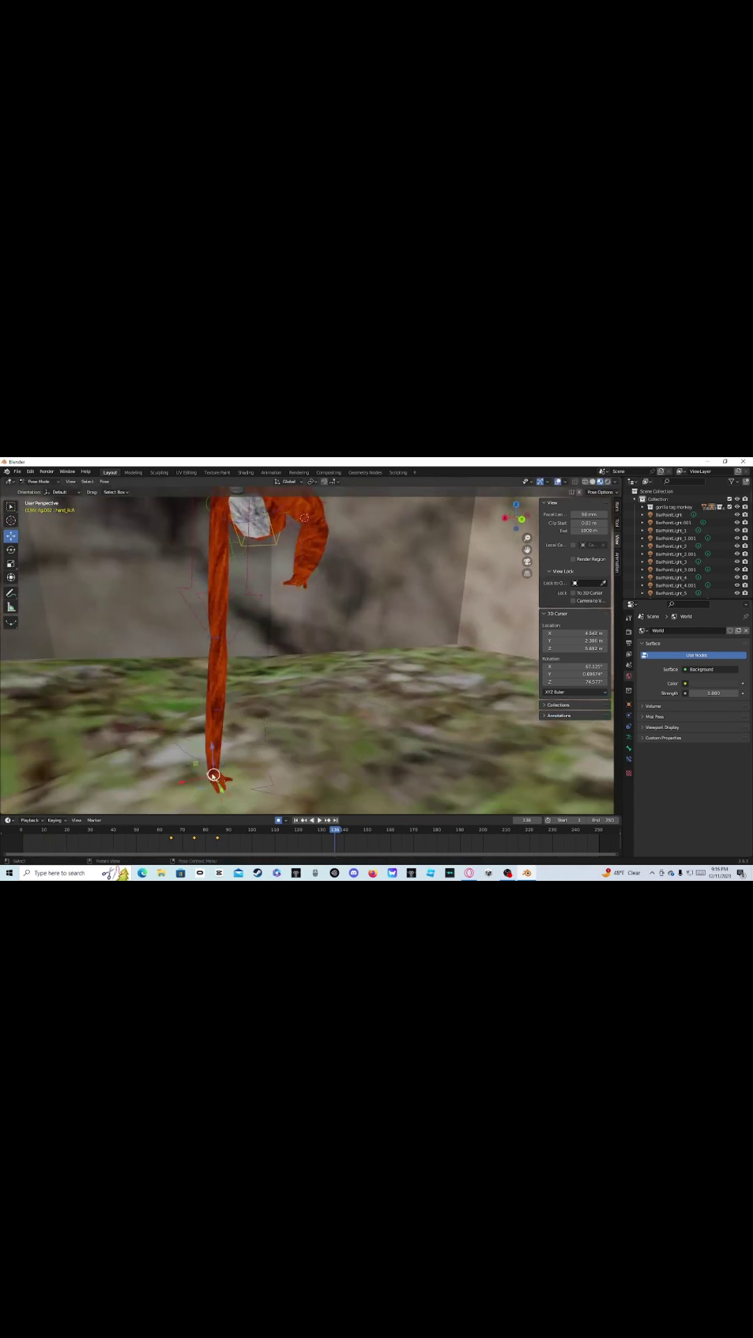
pyautogui.moveTo(212, 761); pyautogui.dragTo(230, 560)
pyautogui.moveTo(229, 559); pyautogui.dragTo(385, 622, button='middle')
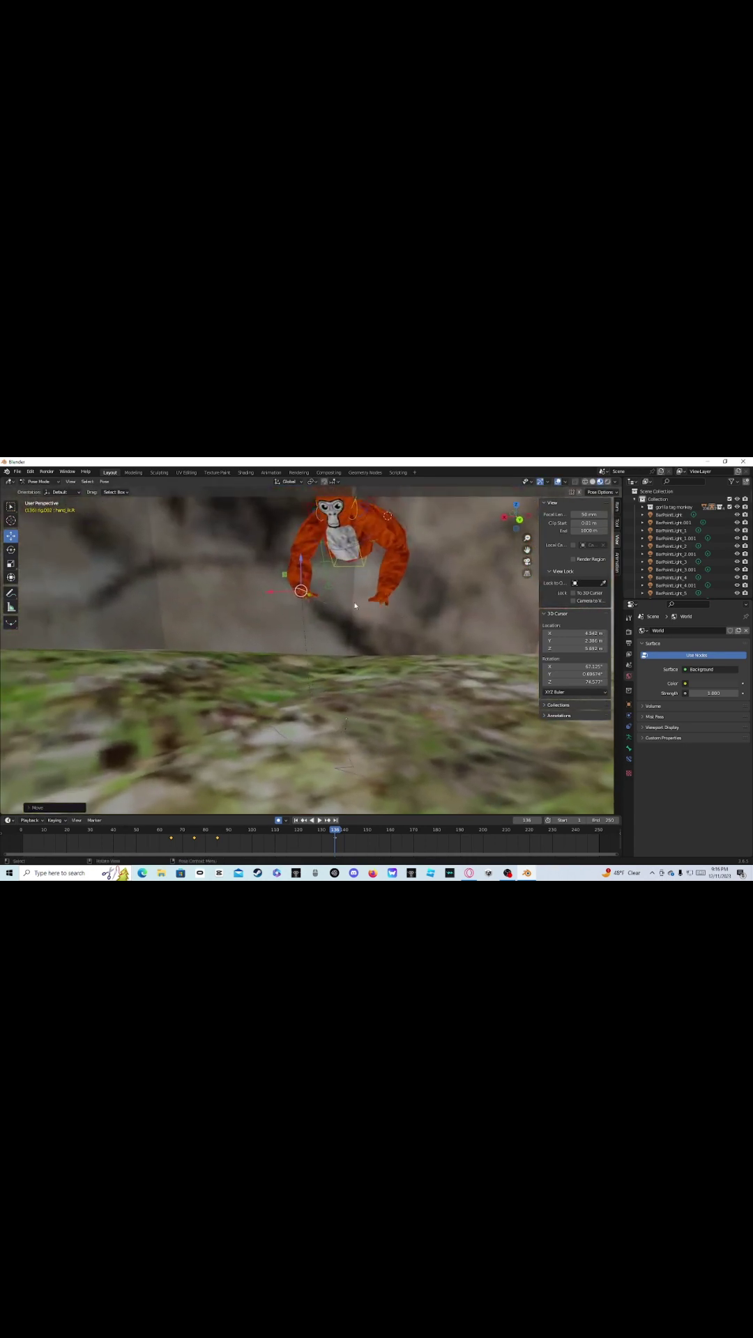
pyautogui.moveTo(339, 571); pyautogui.dragTo(360, 595, button='middle')
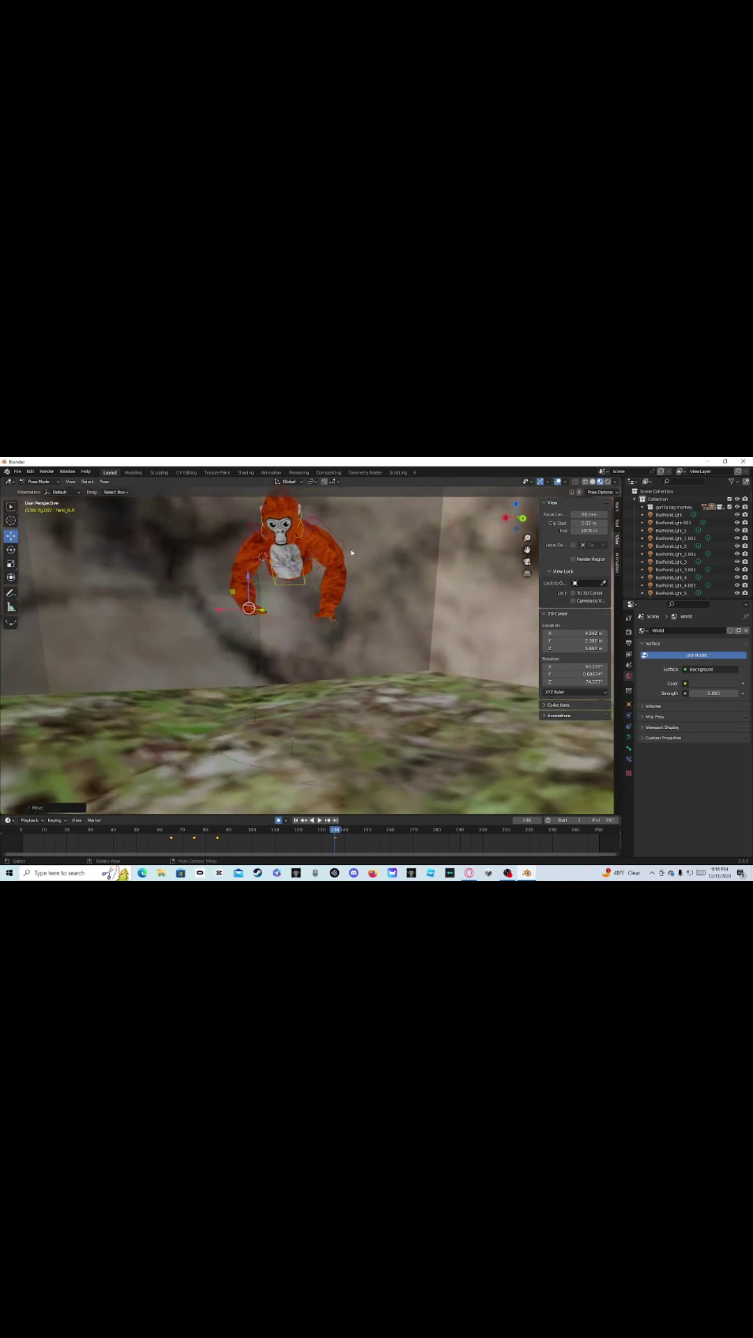
# - Try to lower the right hand back to the ground at frame 136
pyautogui.click(528, 564)
pyautogui.click(528, 566)
pyautogui.moveTo(249, 591); pyautogui.dragTo(256, 682)
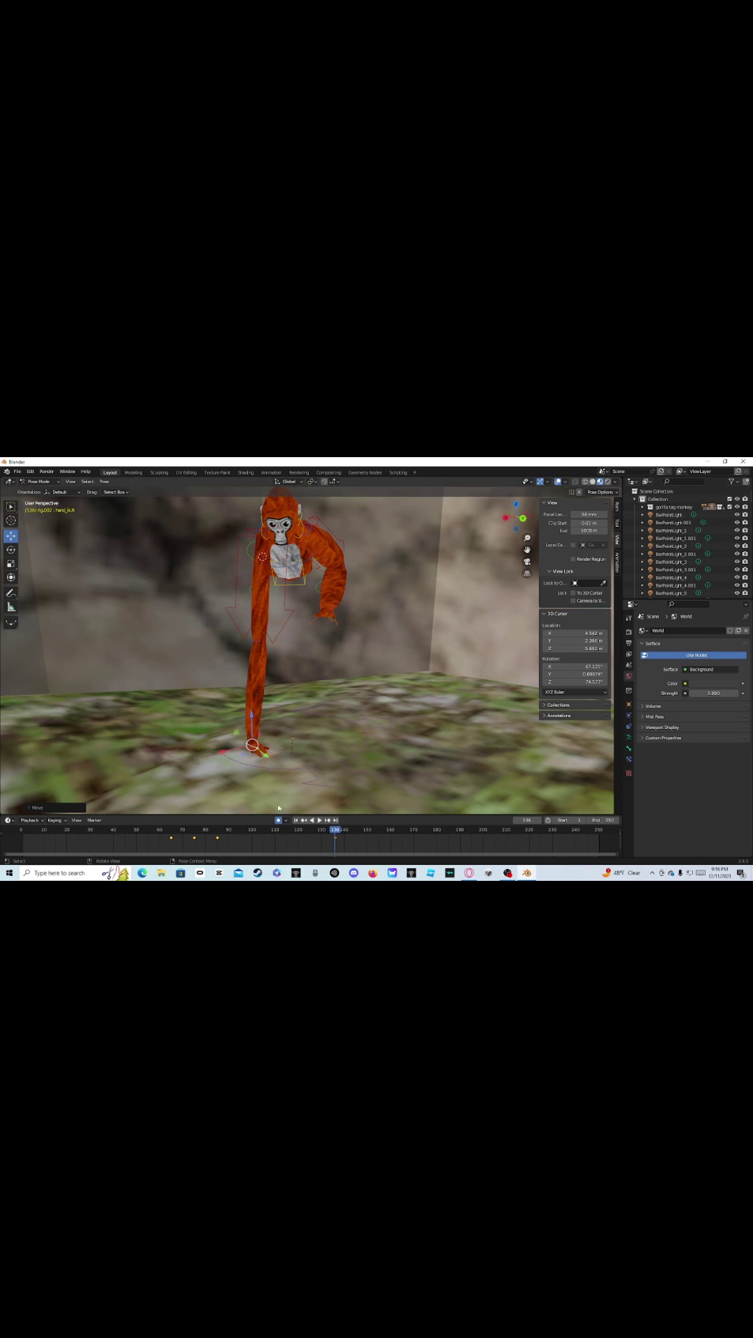
pyautogui.hotkey('ctrl', 'z')
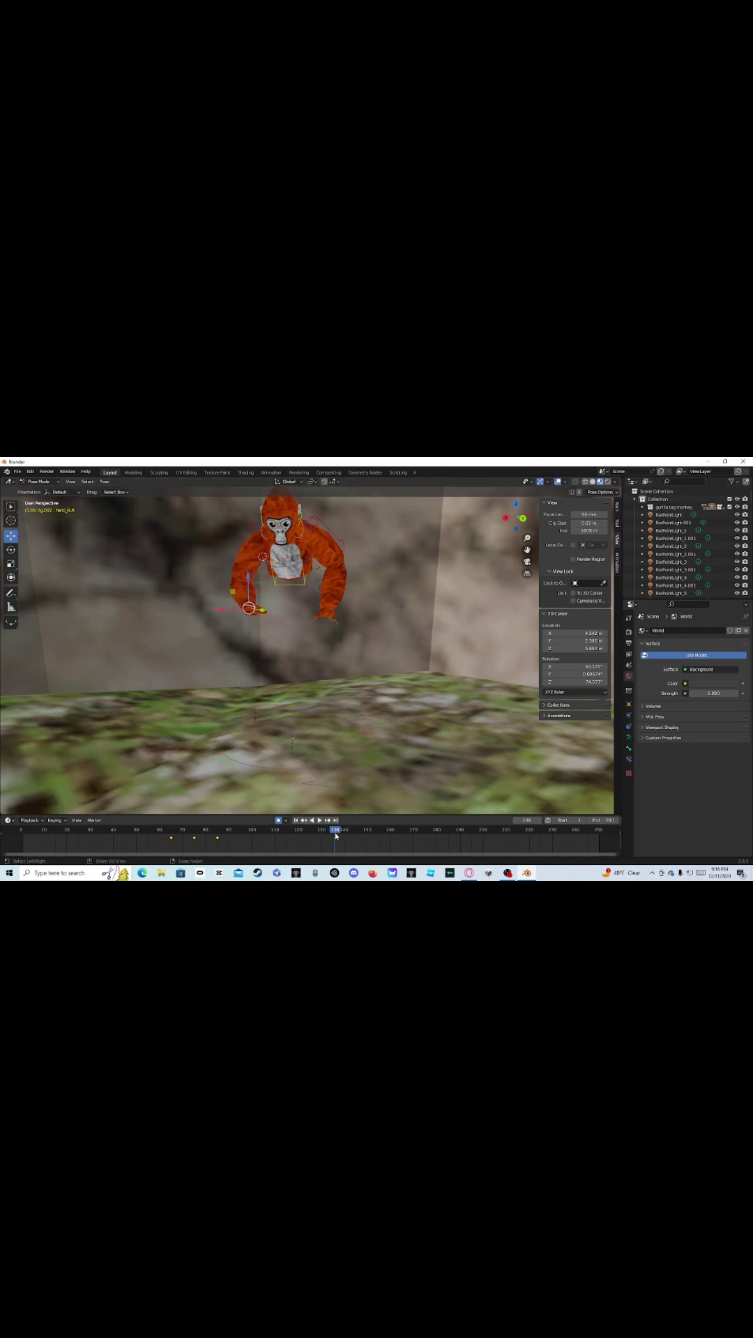
# - Keyframe the raised right hand at frame 136, and at frame 150 lower it to the ground
pyautogui.press('i')
pyautogui.press('space')
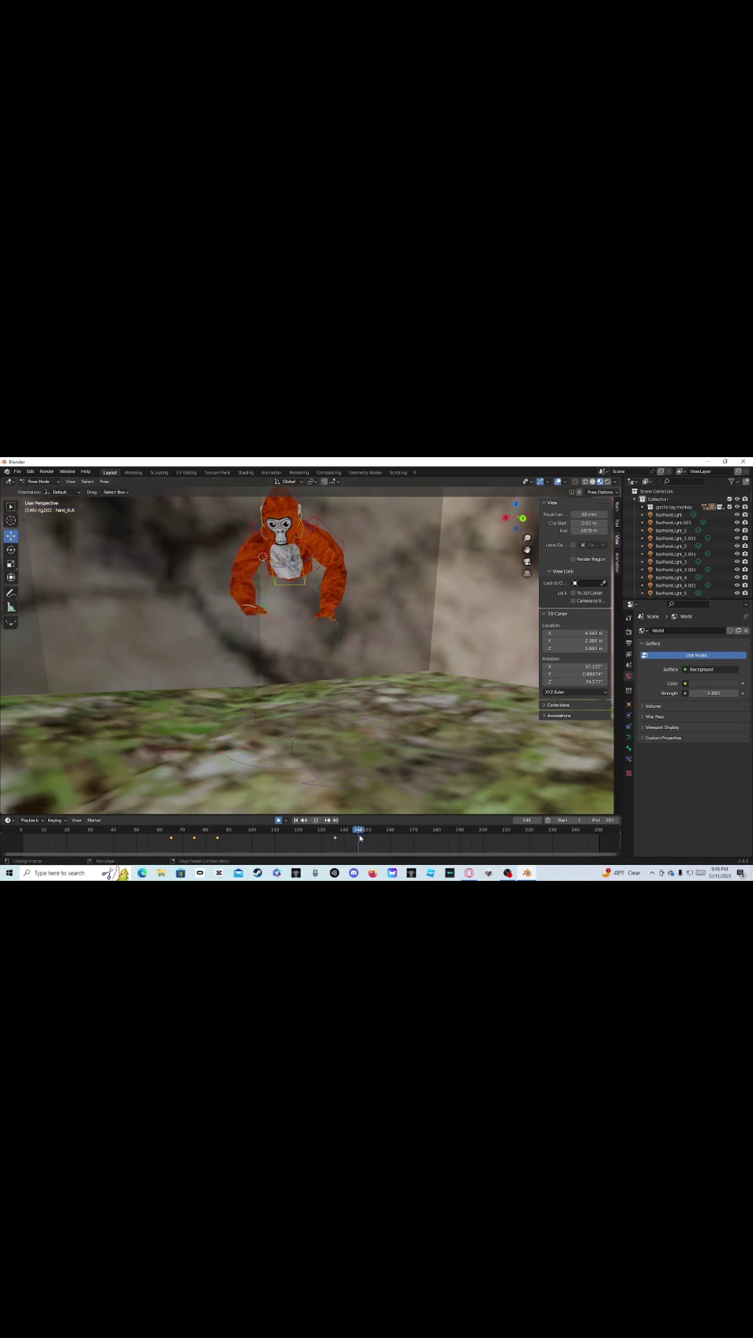
pyautogui.press('space')
pyautogui.moveTo(252, 586); pyautogui.dragTo(318, 694)
# - Try to lower the left index finger bone to the ground at frame 150
pyautogui.click(326, 616)
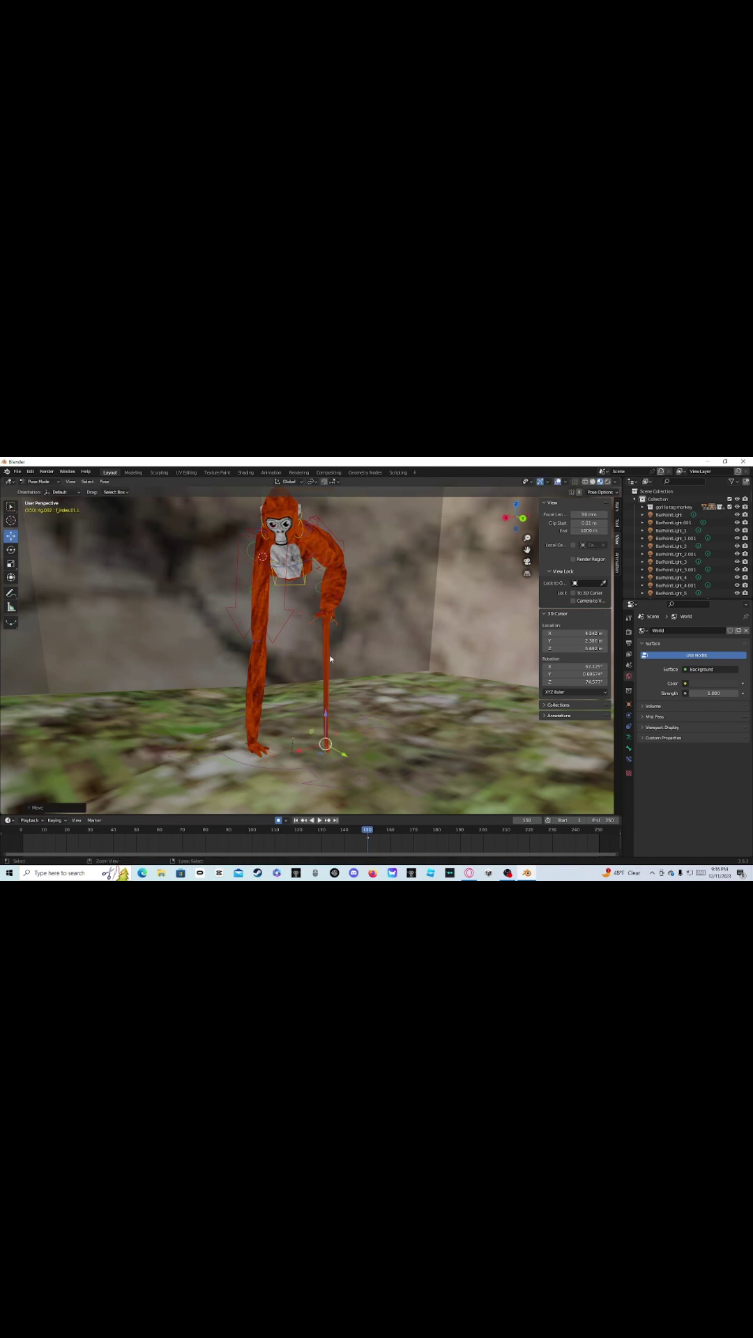
pyautogui.hotkey('ctrl', 'z')
# - At frame 150, lower the left hand from below the body down to the ground
pyautogui.moveTo(329, 657); pyautogui.dragTo(199, 614, button='middle')
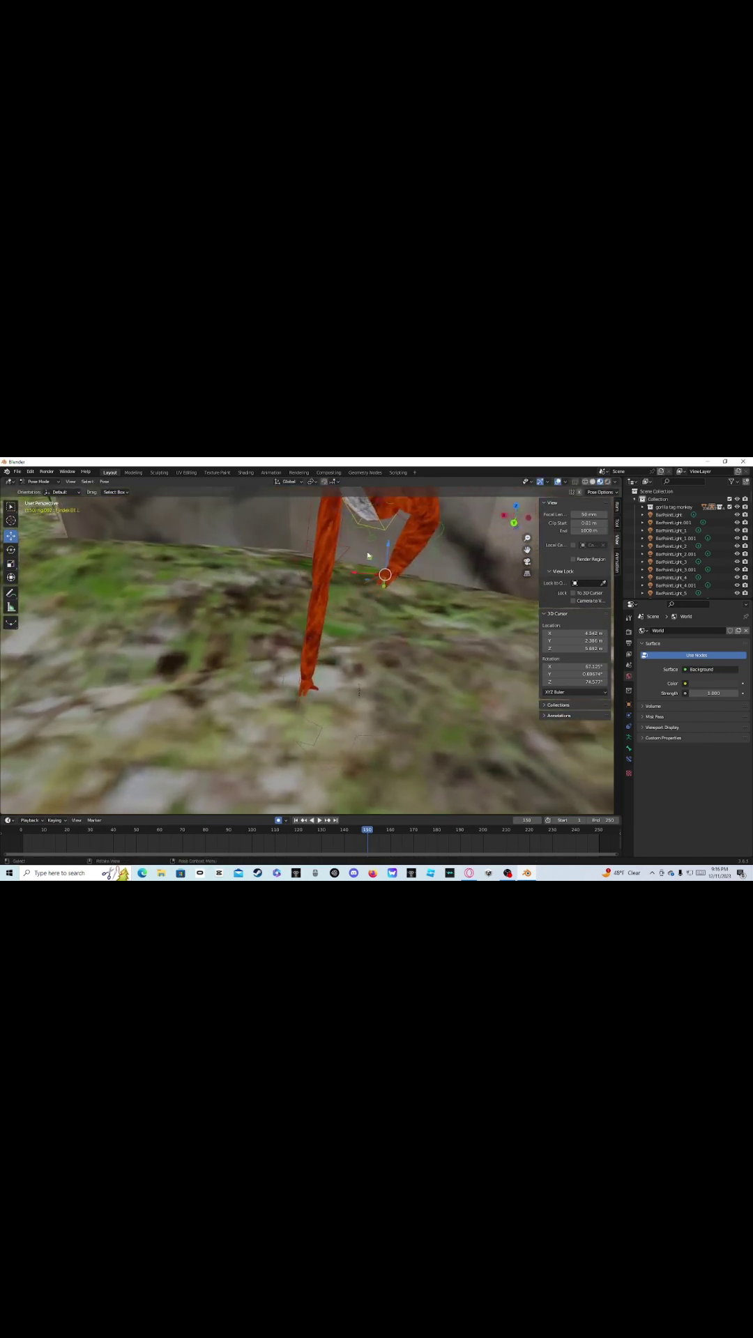
pyautogui.moveTo(385, 569); pyautogui.dragTo(453, 601, button='middle')
pyautogui.keyDown('shift'); pyautogui.moveTo(269, 614); pyautogui.dragTo(321, 634, button='middle'); pyautogui.keyUp('shift')
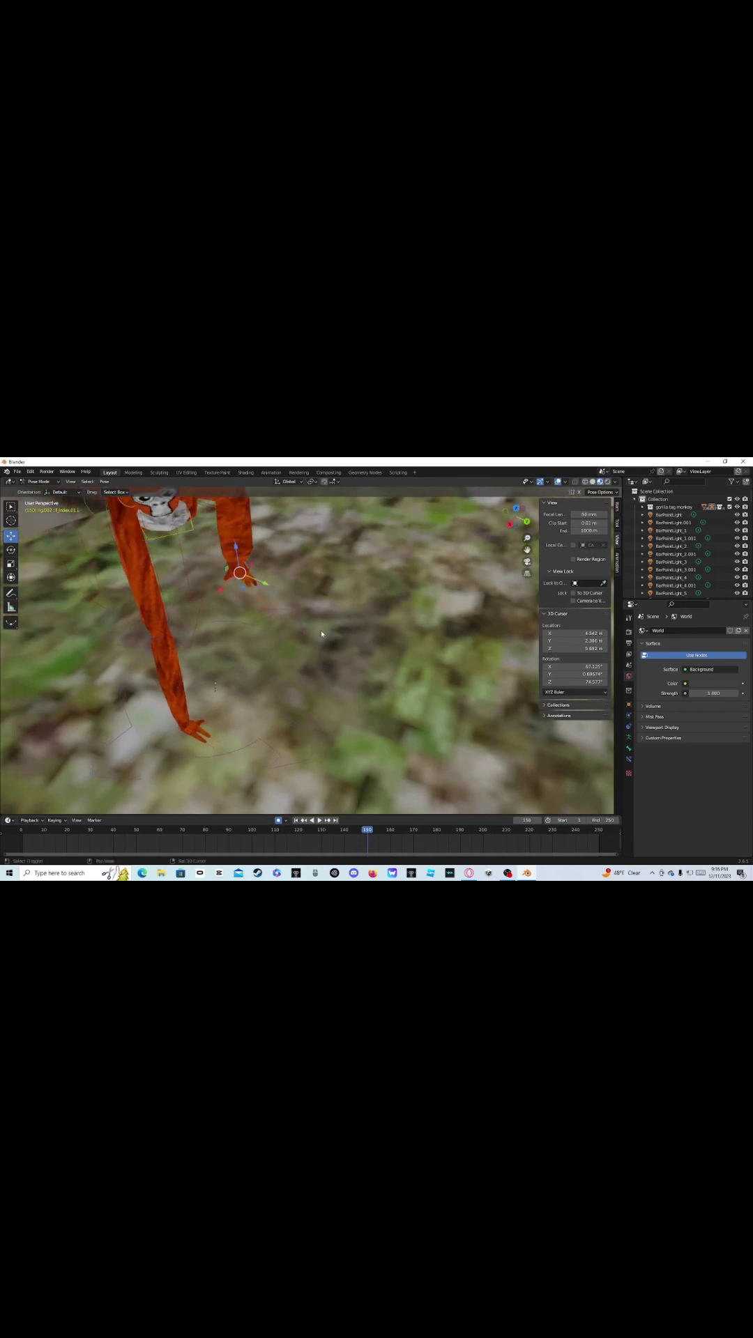
pyautogui.click(250, 573)
pyautogui.moveTo(277, 537); pyautogui.dragTo(262, 611, button='middle')
pyautogui.moveTo(262, 620); pyautogui.dragTo(262, 620)
pyautogui.click(254, 688)
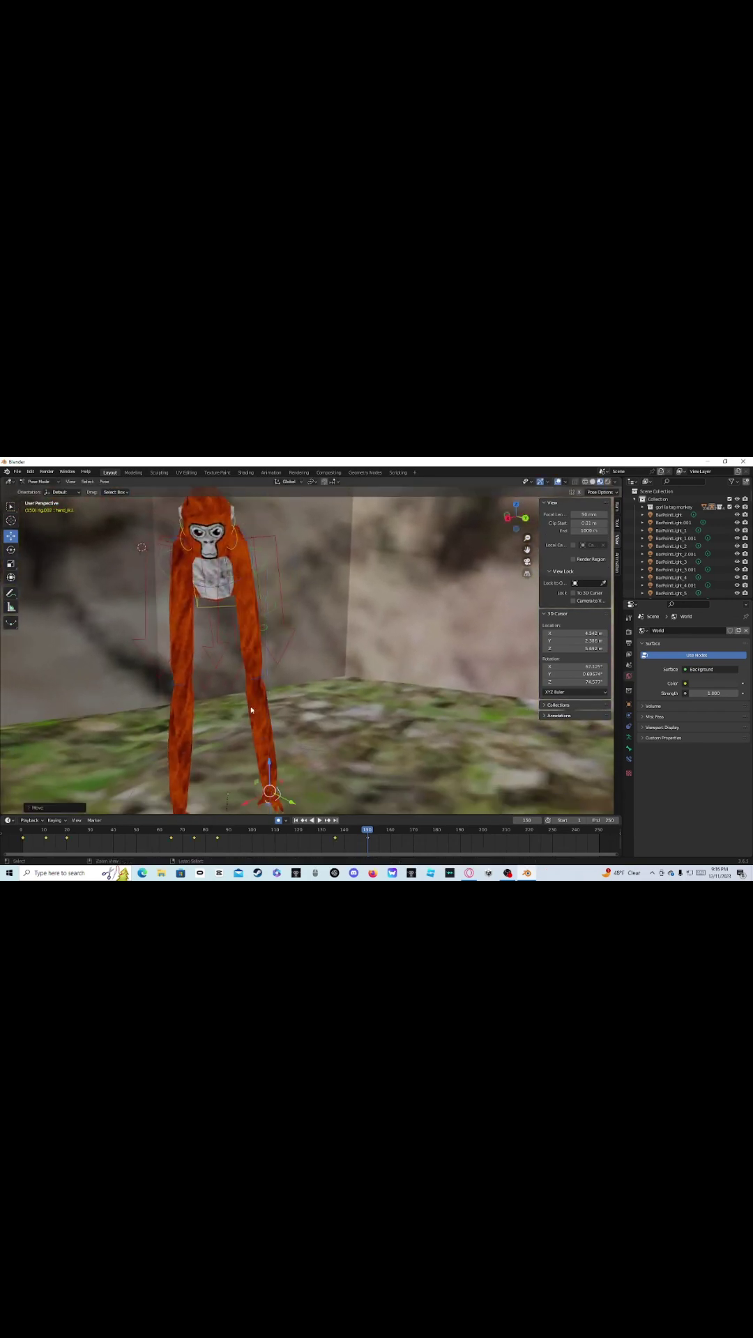
# - Lower the left hand and the right hand slightly further along Z so both rest on the ground at frame 150
pyautogui.moveTo(253, 689); pyautogui.dragTo(384, 632, button='middle')
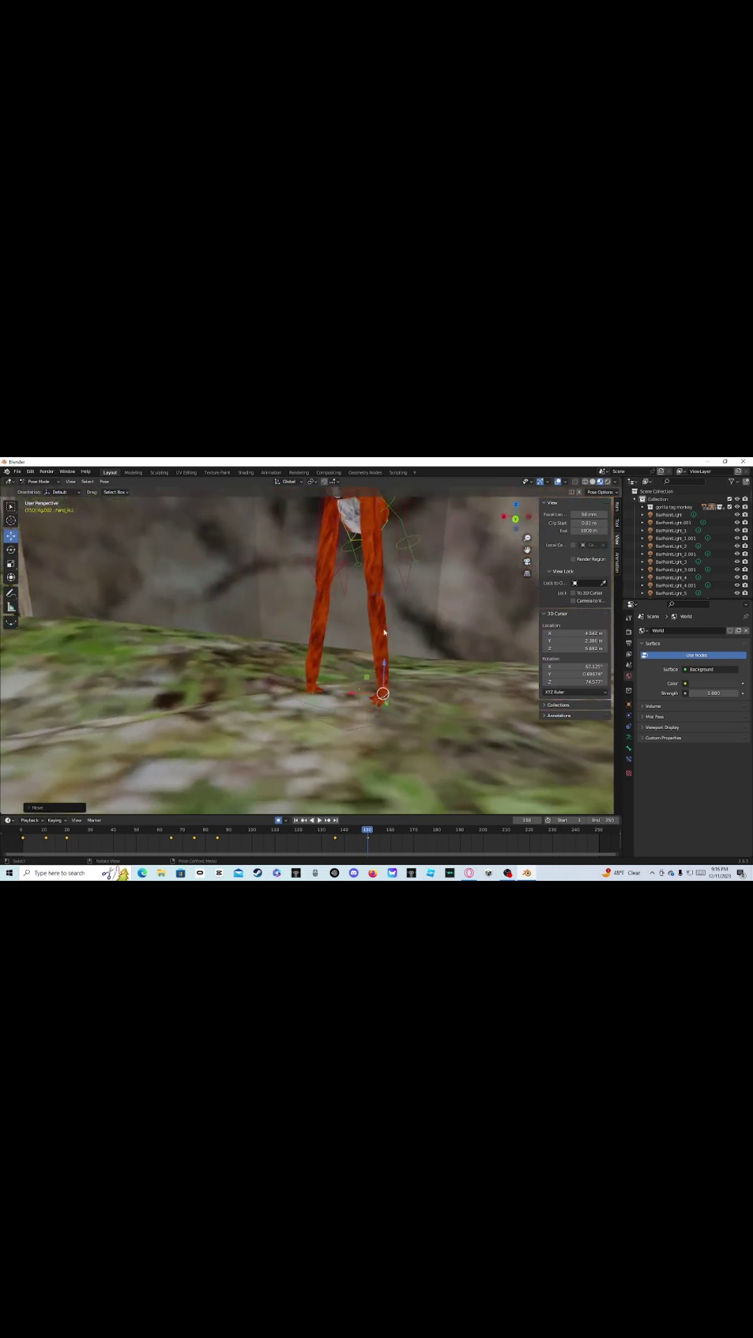
pyautogui.press('g')
pyautogui.press('z')
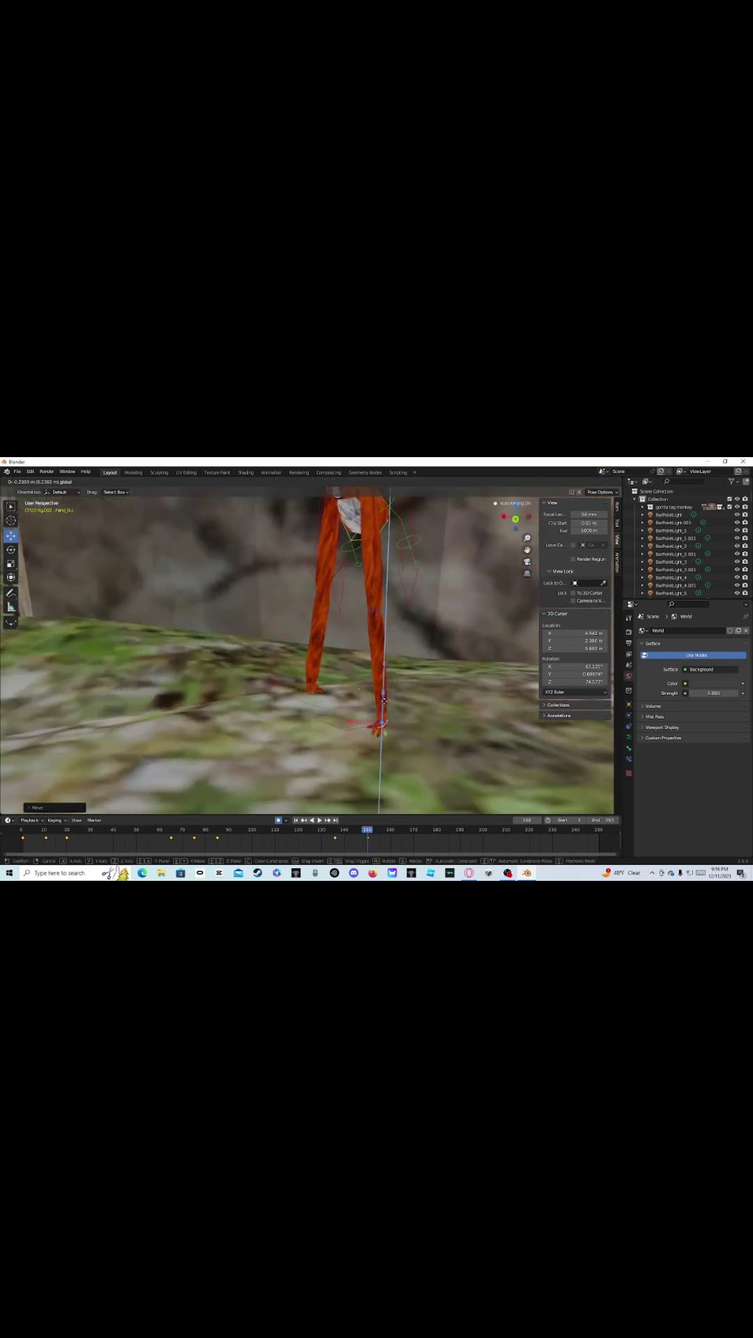
pyautogui.click(384, 700)
pyautogui.click(310, 685)
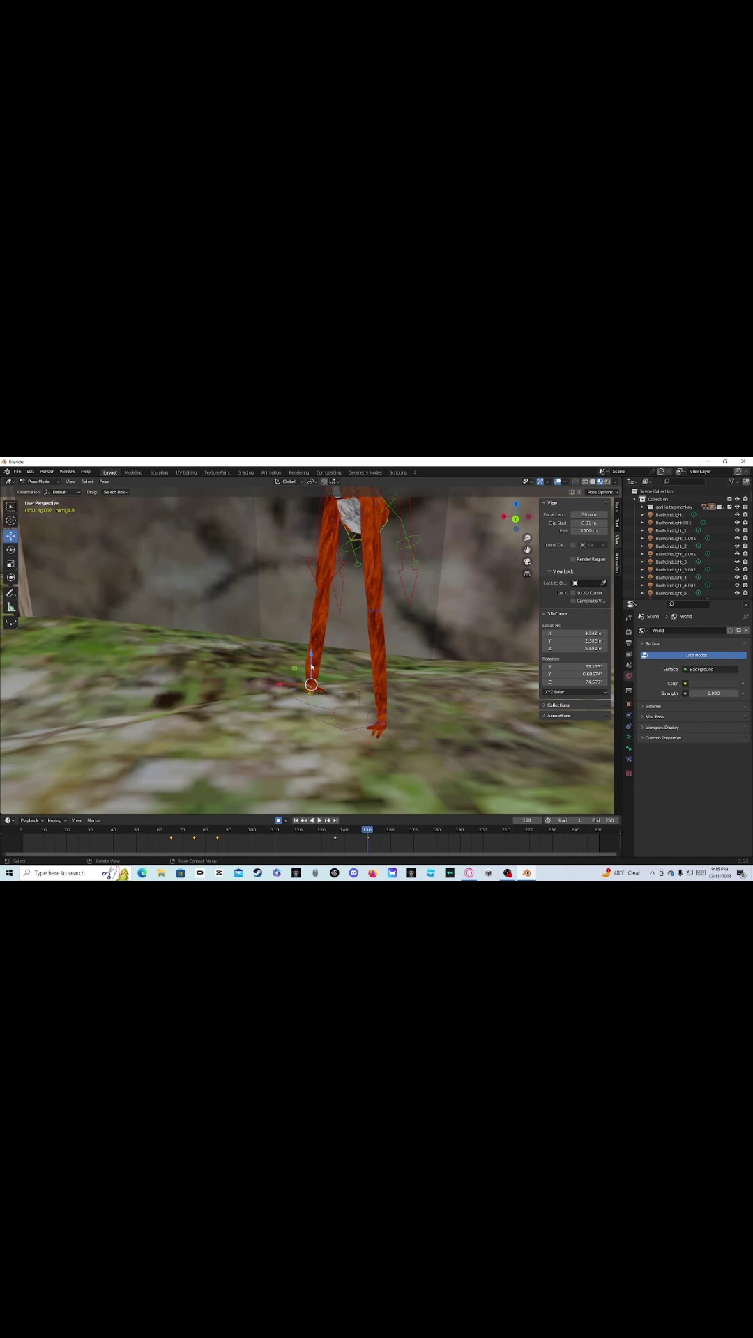
pyautogui.press('g')
pyautogui.press('z')
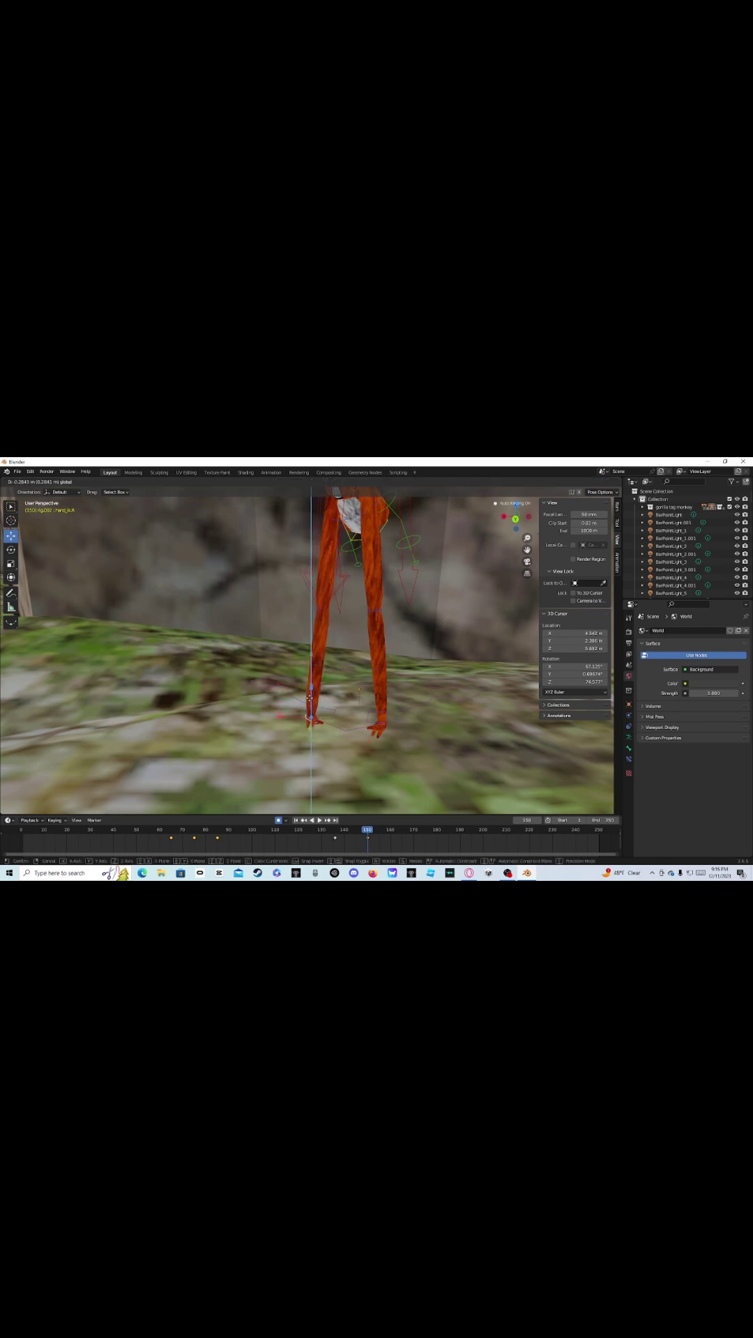
pyautogui.click(312, 700)
pyautogui.moveTo(311, 700); pyautogui.dragTo(296, 618, button='middle')
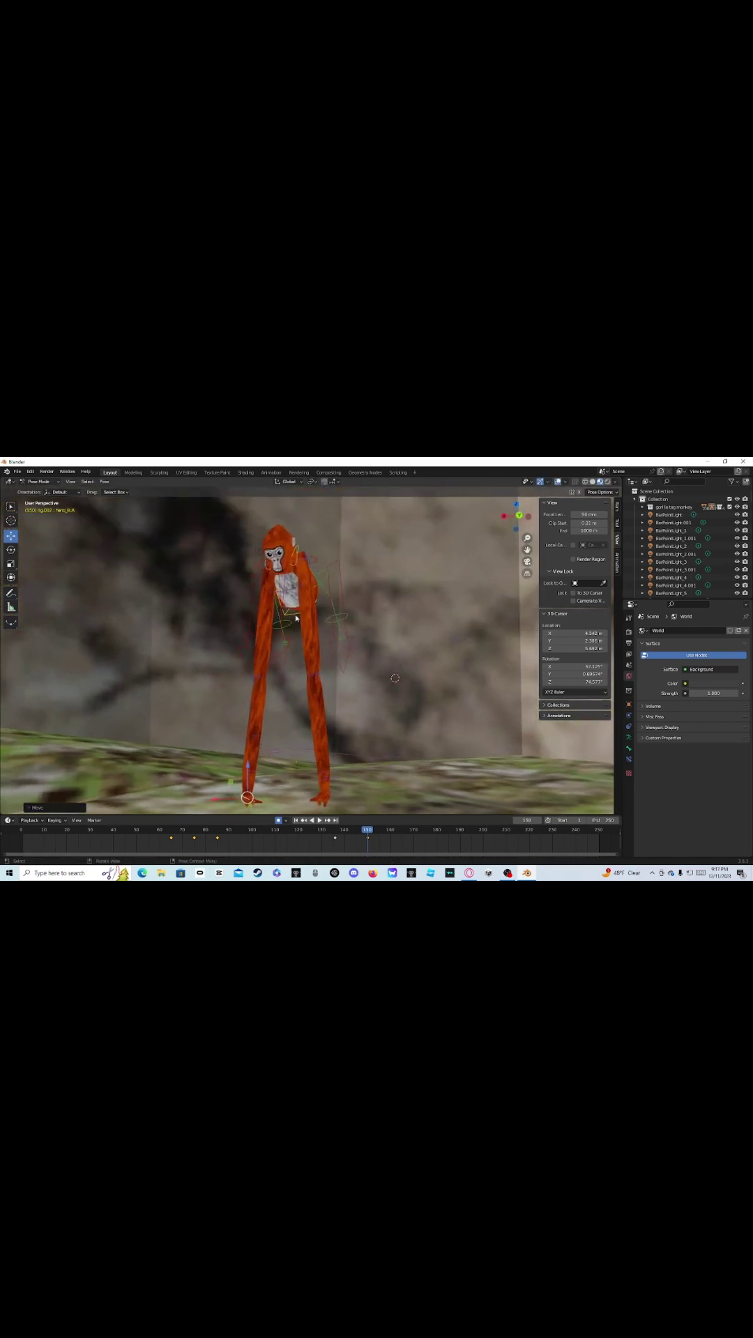
# - At frame 160, lower the body bone vertically close to the ground into a deep landing crouch
pyautogui.press('space')
pyautogui.press('space')
pyautogui.click(293, 597)
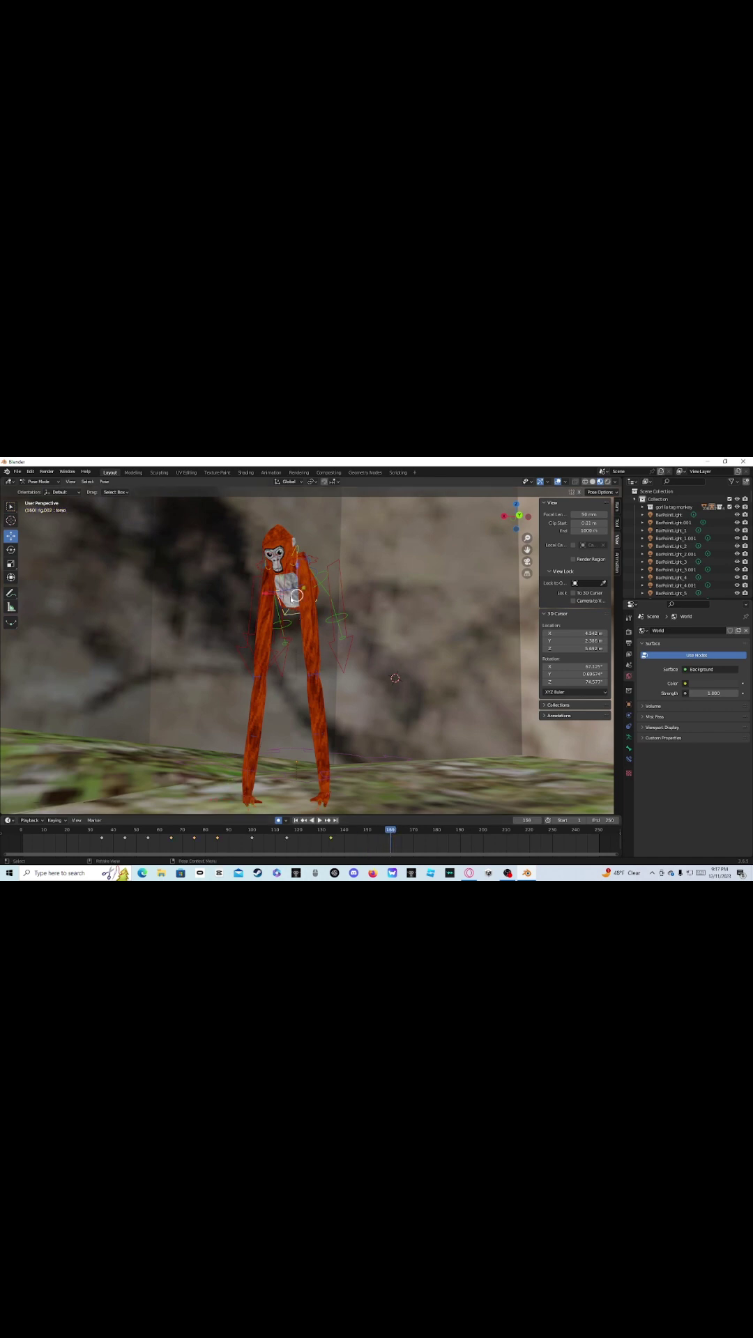
pyautogui.press('g')
pyautogui.press('z')
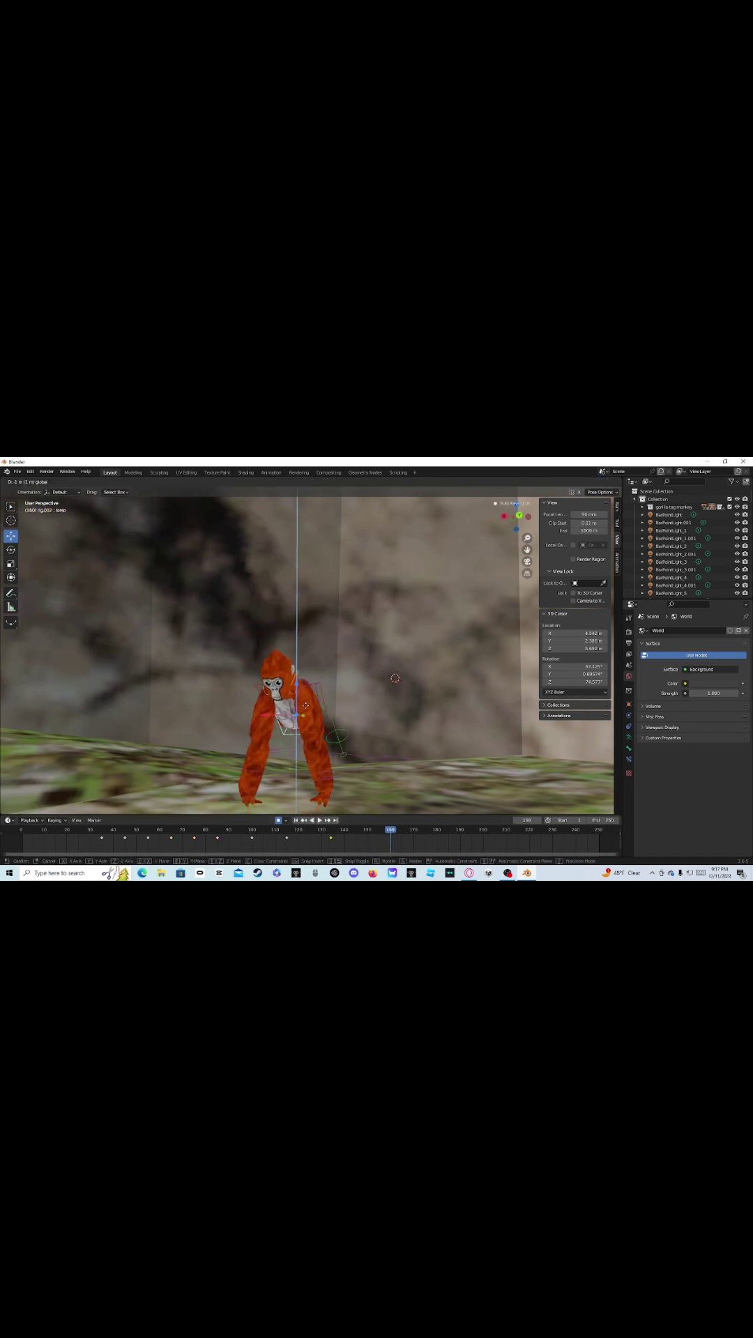
pyautogui.click(289, 730)
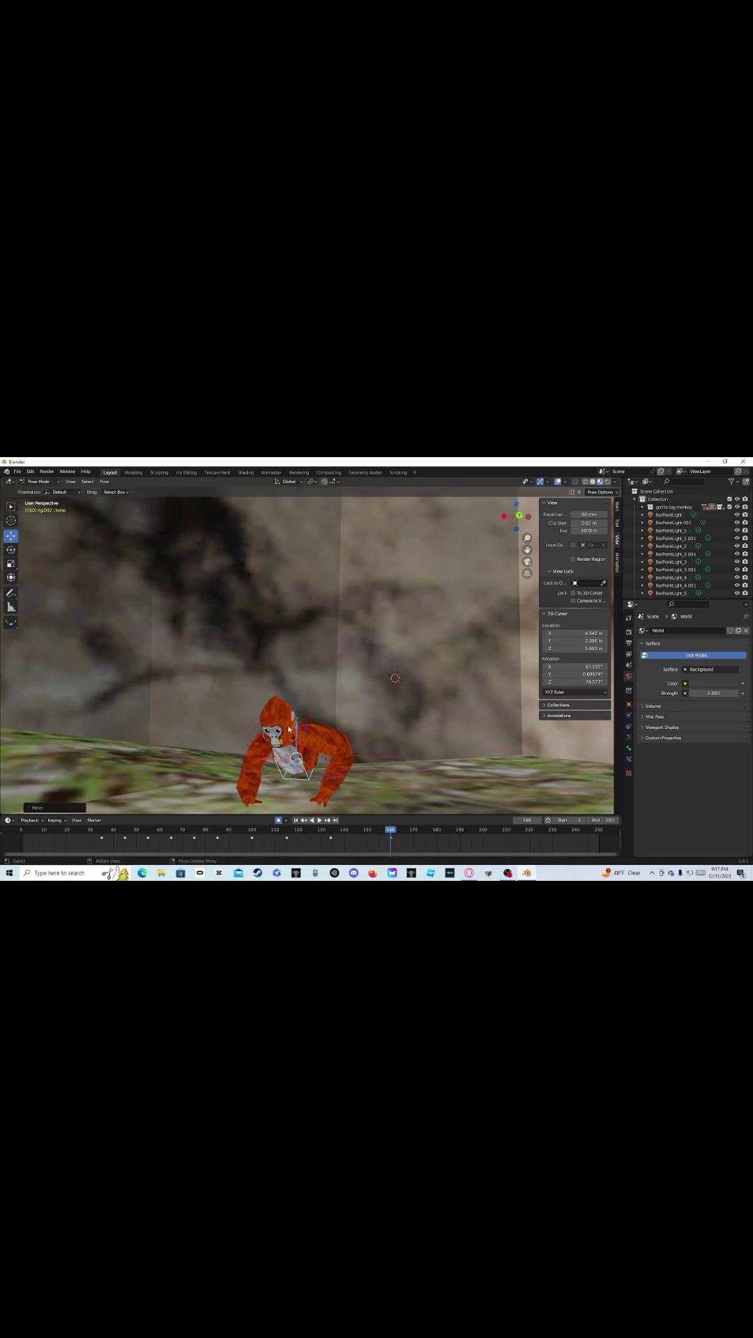
# - At frame 170, rotate the body bone backward until the torso is upright
pyautogui.moveTo(32, 533); pyautogui.dragTo(150, 635, button='middle')
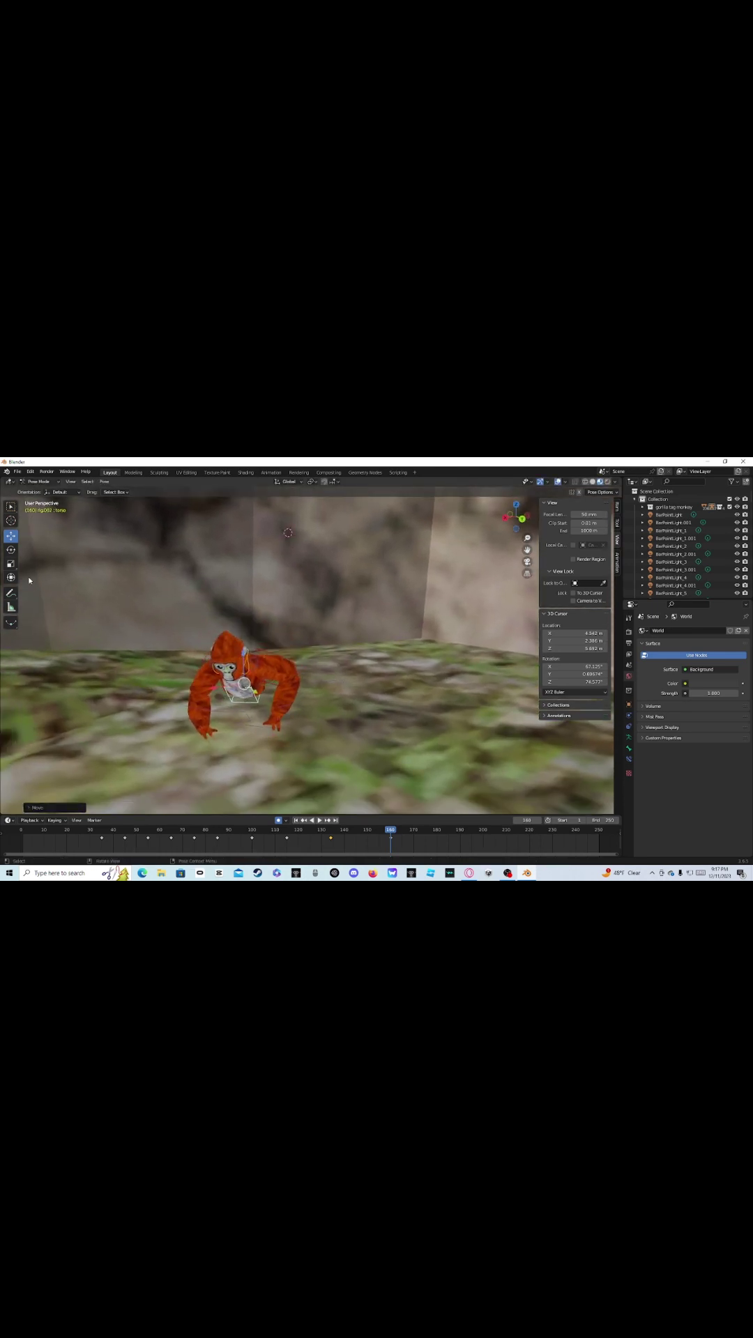
pyautogui.click(10, 550)
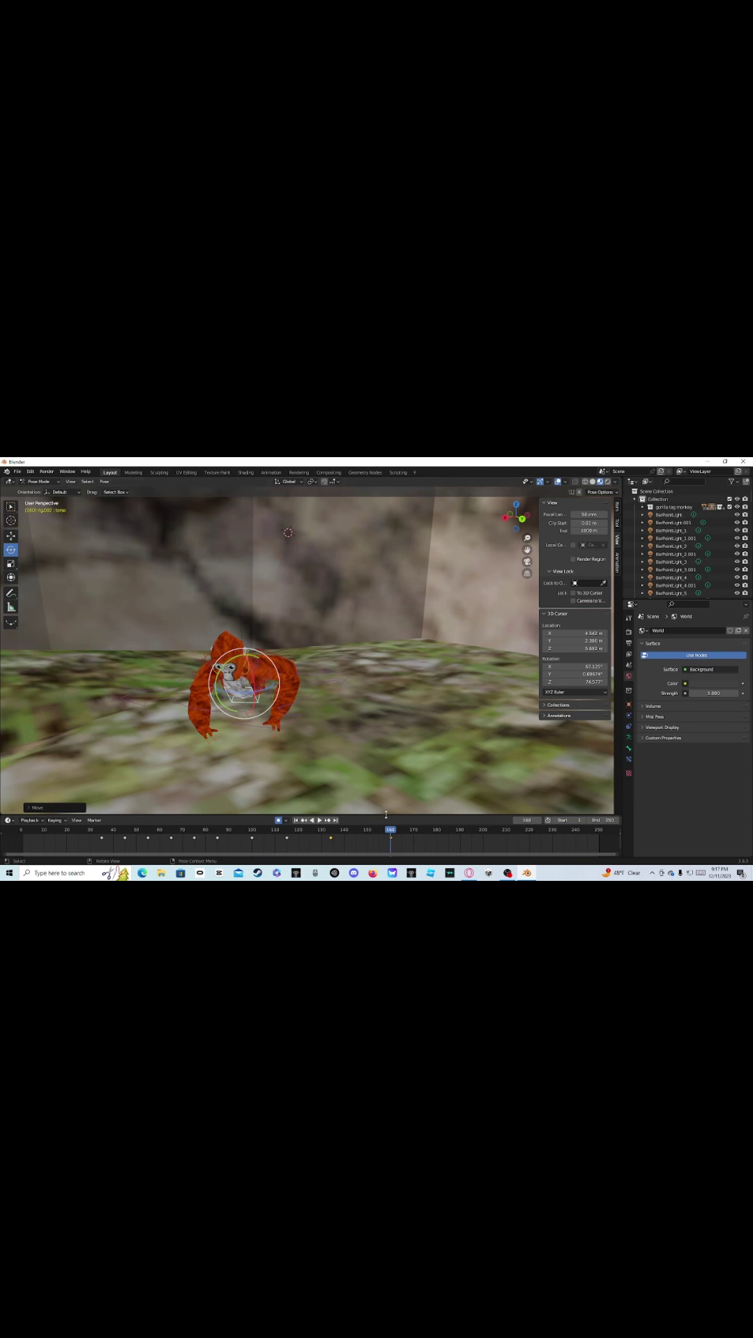
pyautogui.moveTo(391, 835); pyautogui.dragTo(413, 835)
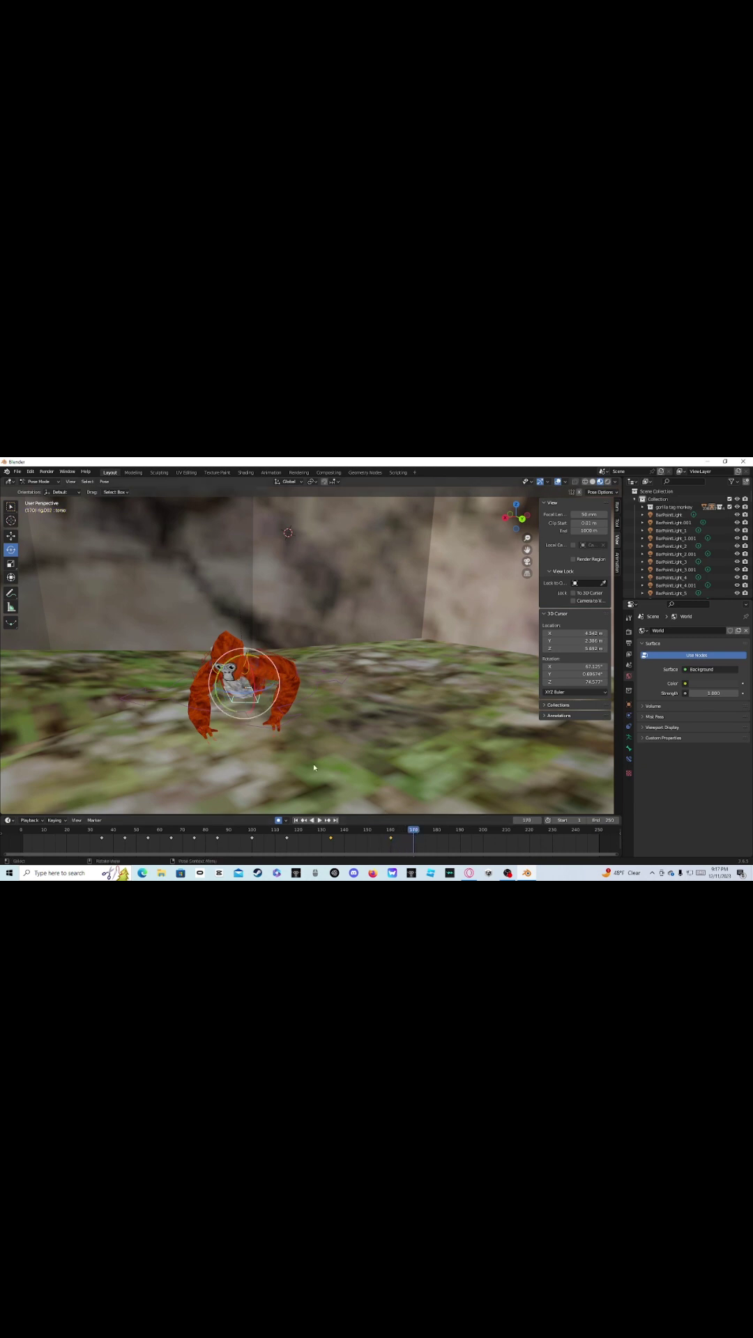
pyautogui.moveTo(239, 679); pyautogui.dragTo(199, 678)
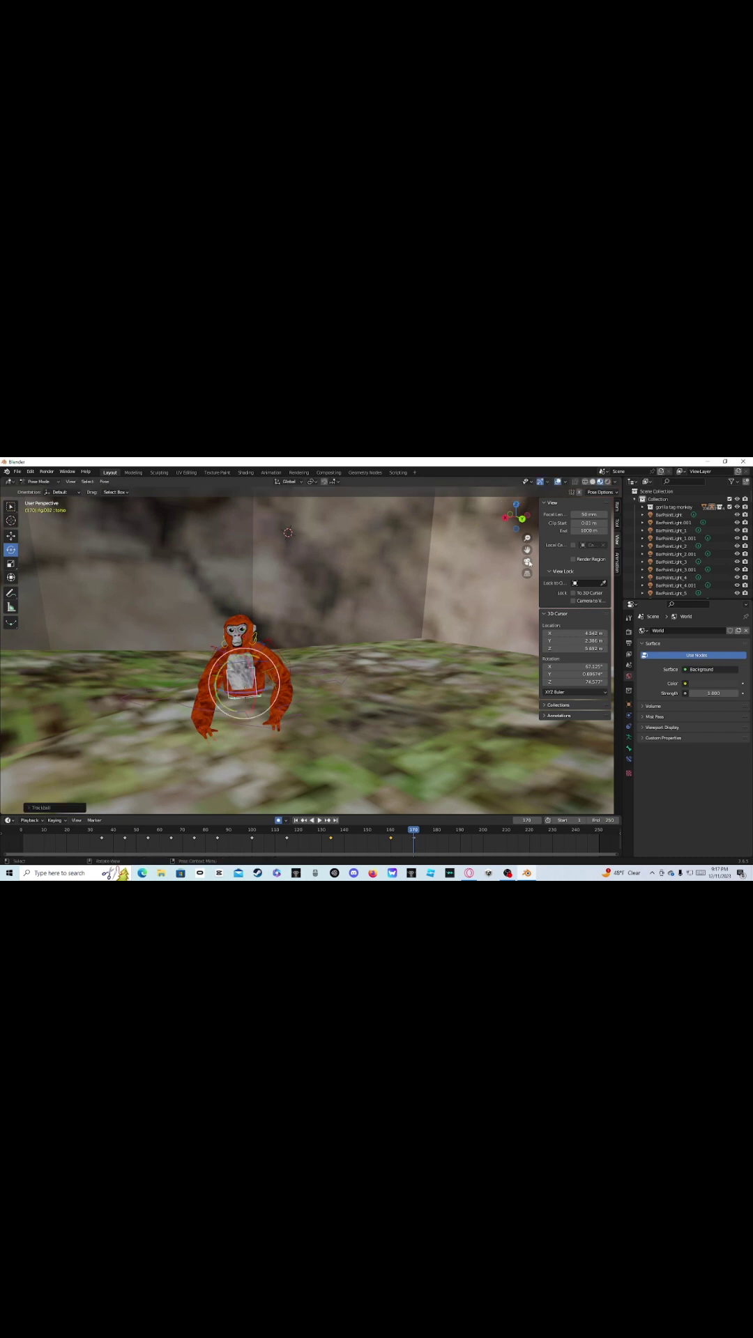
# - Play the animation from frame 0 to review the landing and straightening motion
pyautogui.click(527, 562)
pyautogui.click(527, 561)
pyautogui.moveTo(417, 834); pyautogui.dragTo(21, 830)
pyautogui.press('space')
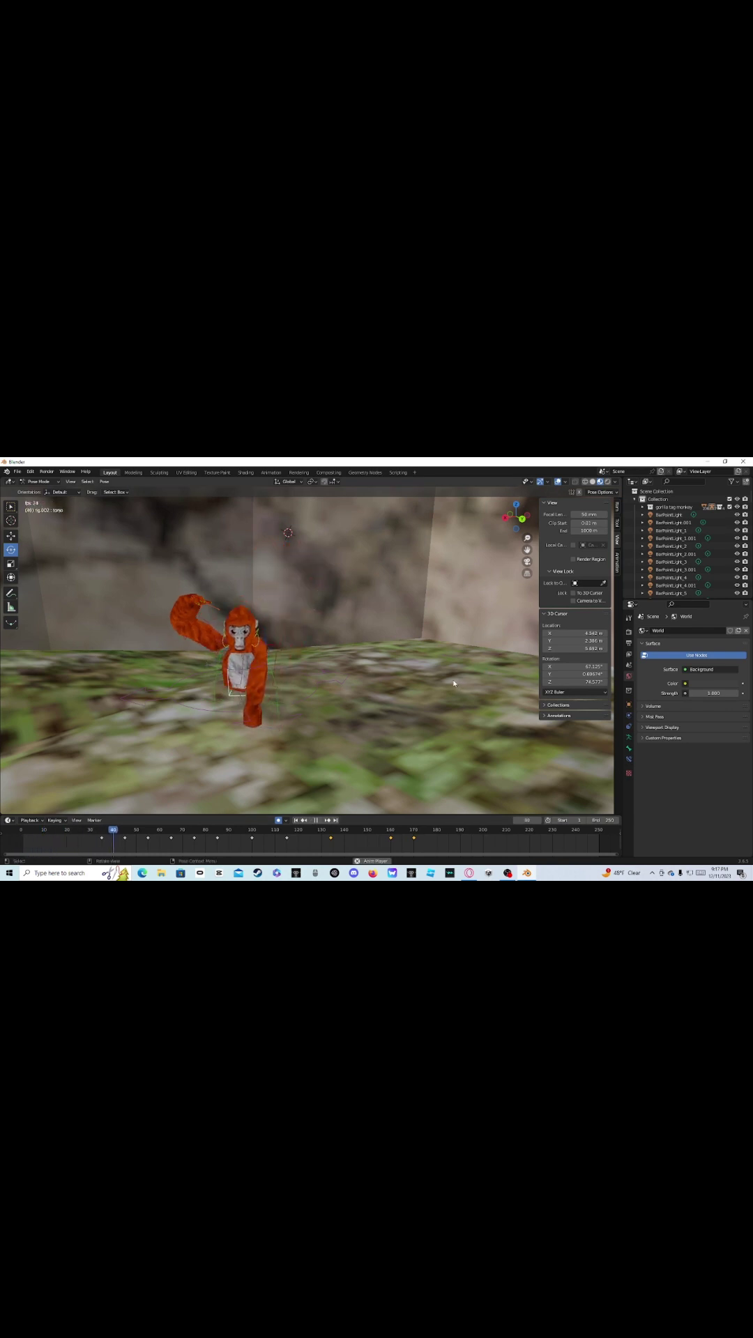
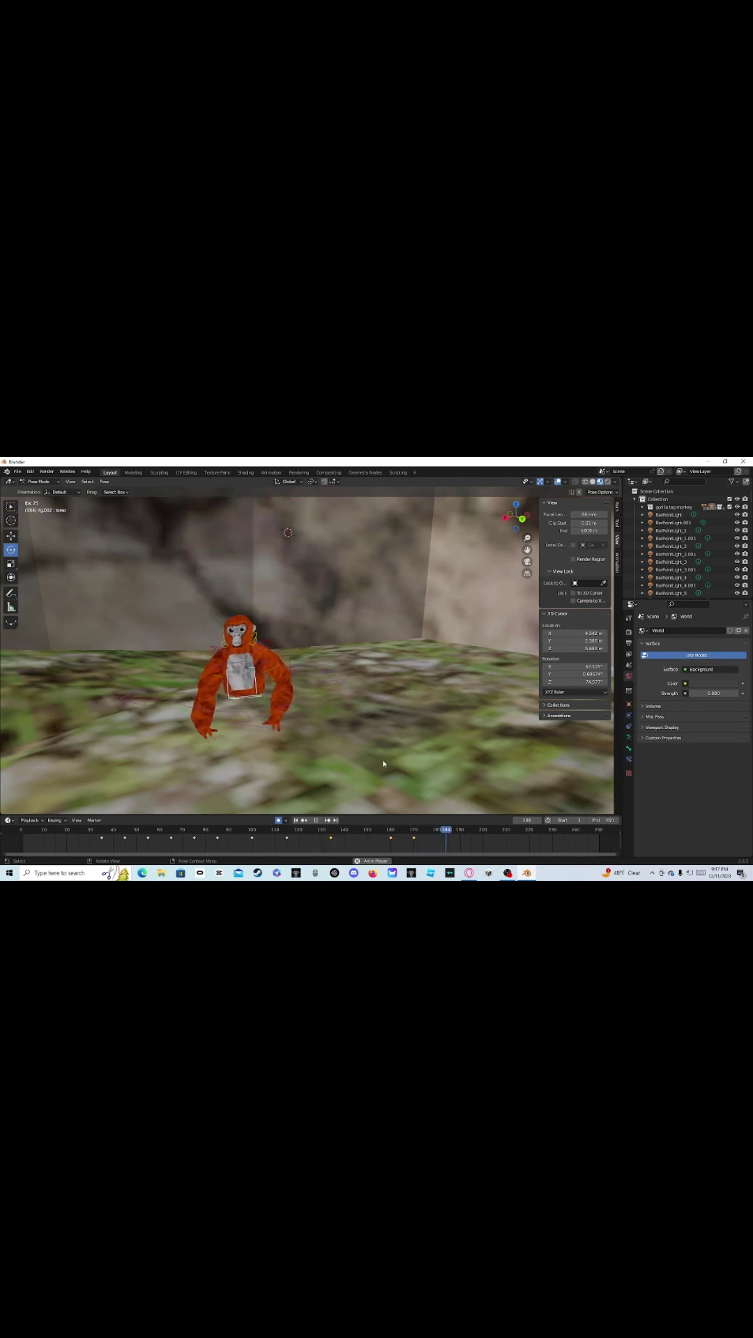
pyautogui.press('space')
# - At frame 180, raise the left hand from beside the body to in front of the belly
pyautogui.moveTo(452, 833); pyautogui.dragTo(437, 831)
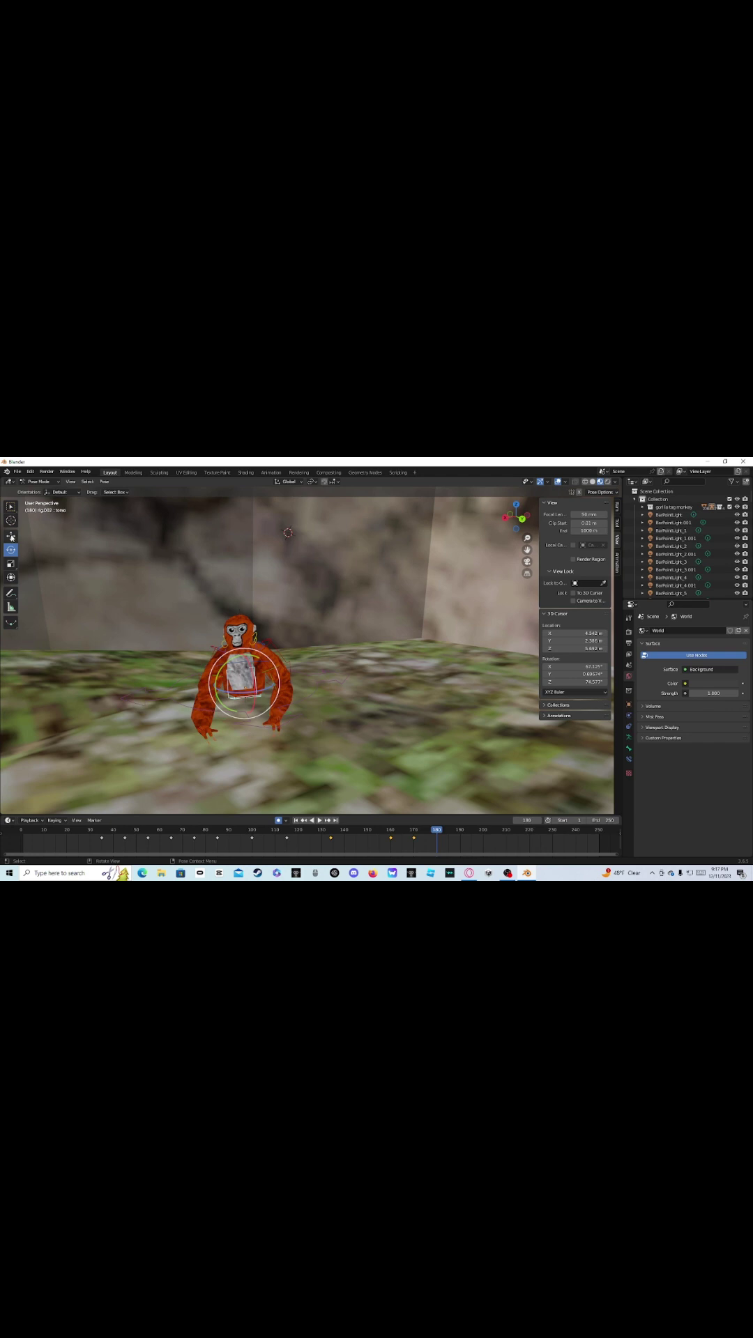
pyautogui.click(11, 535)
pyautogui.scroll(3, 281, 722)
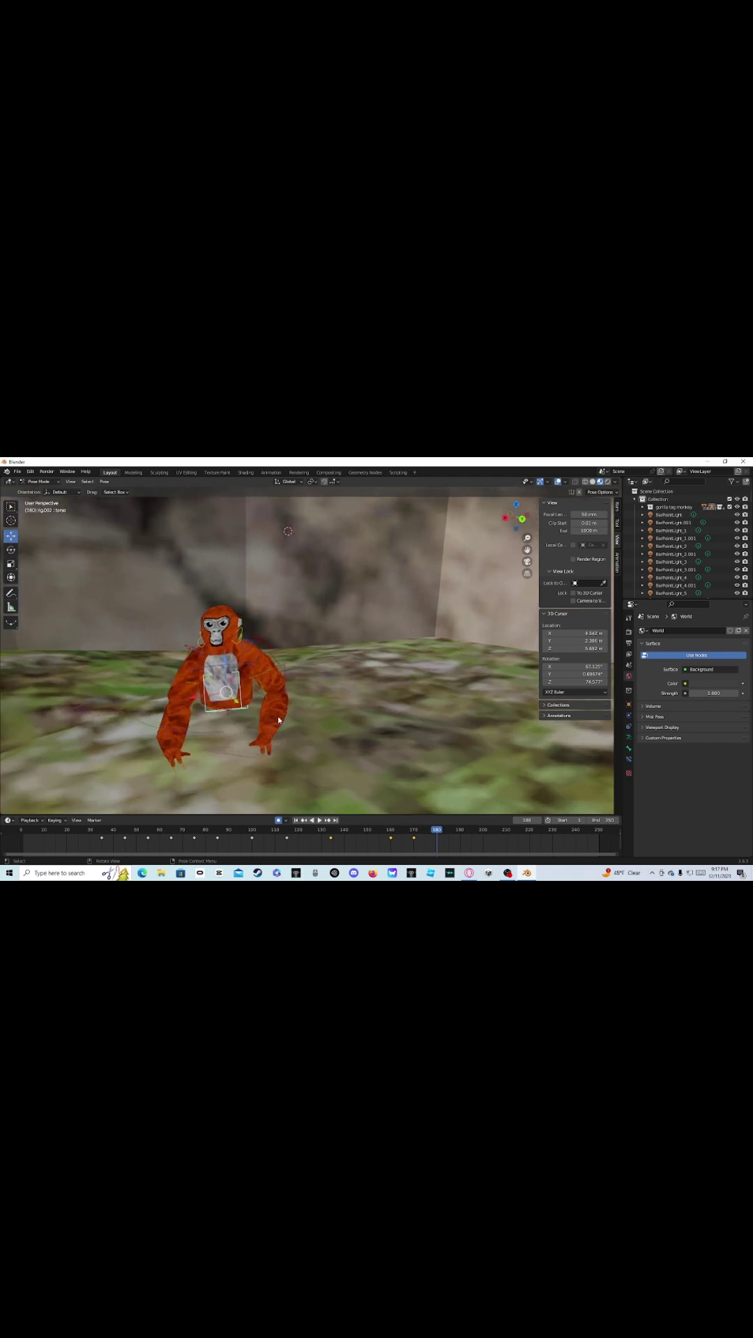
pyautogui.click(260, 761)
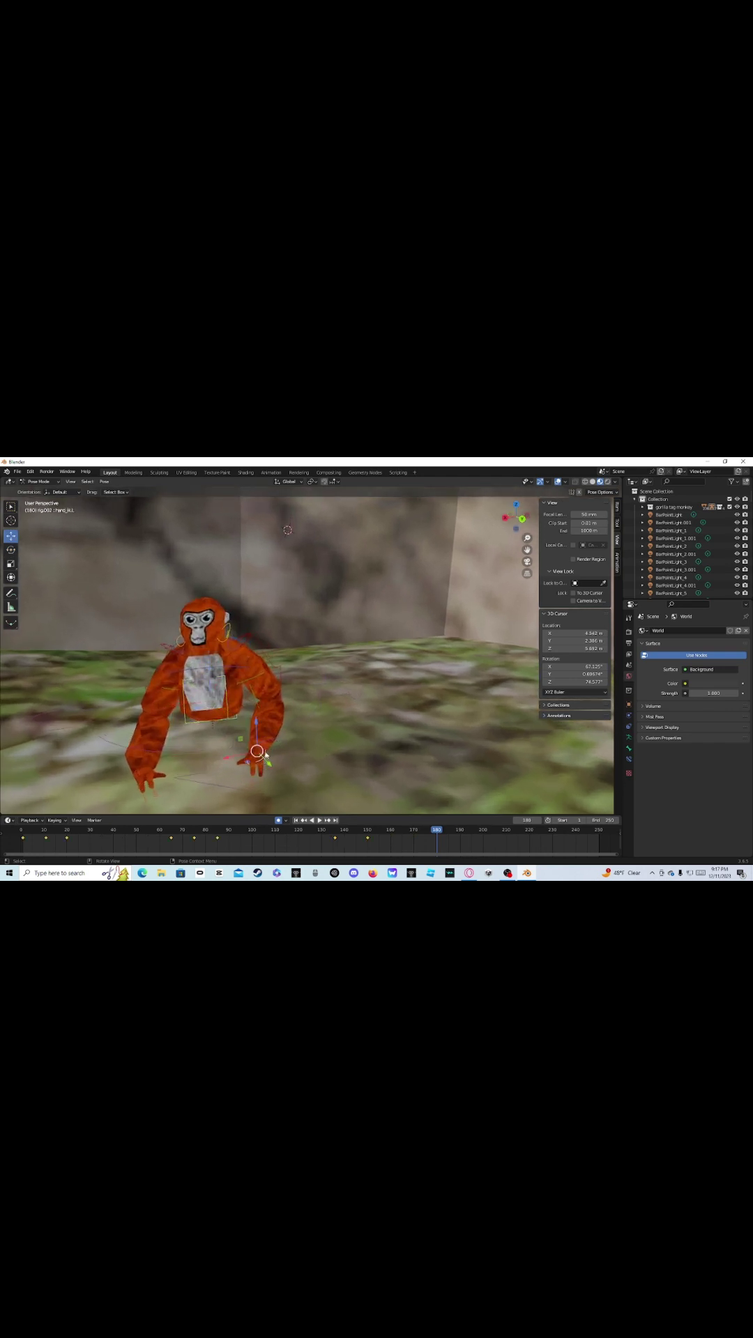
pyautogui.moveTo(256, 742); pyautogui.dragTo(191, 644)
# - At frame 180, rotate the left hand so it lies across the front of the belly
pyautogui.click(8, 555)
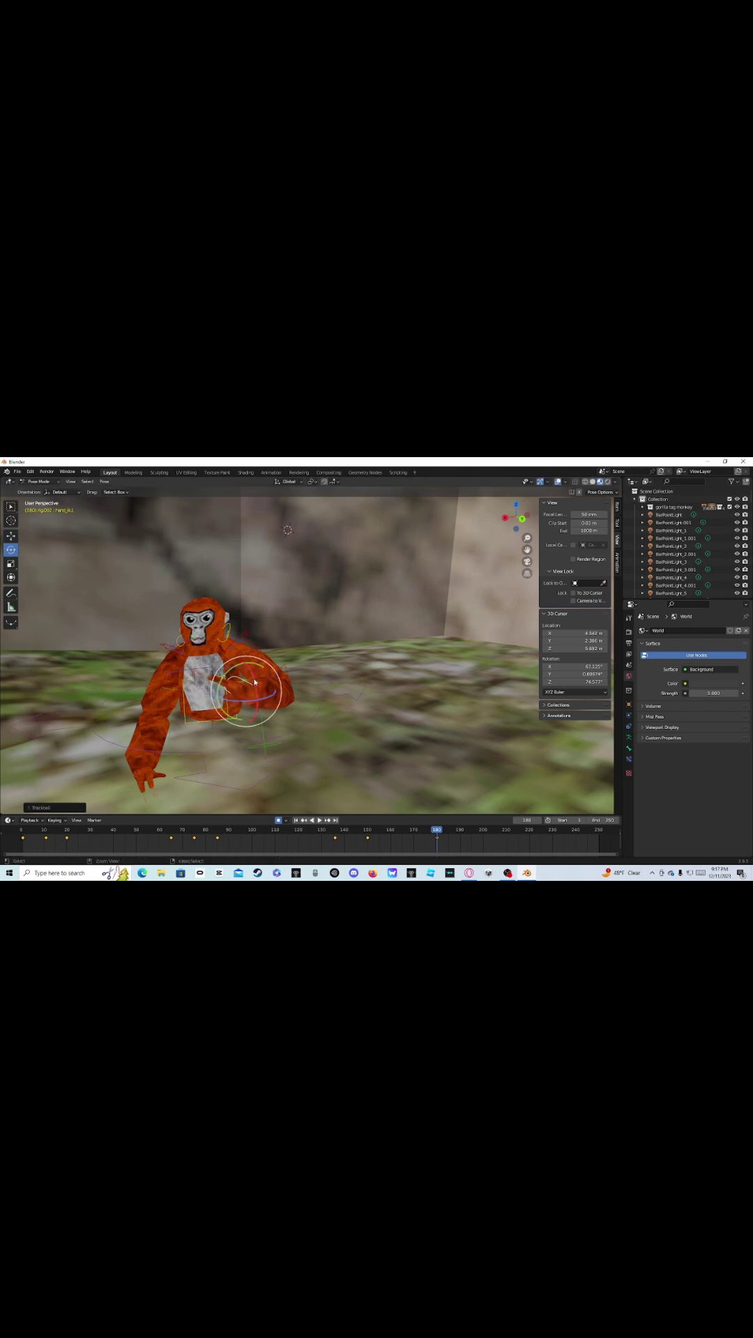
pyautogui.press('r')
pyautogui.press('x')
pyautogui.press('1')
pyautogui.press('5')
pyautogui.keyDown('ctrl'); pyautogui.moveTo(245, 641); pyautogui.dragTo(251, 703); pyautogui.keyUp('ctrl')
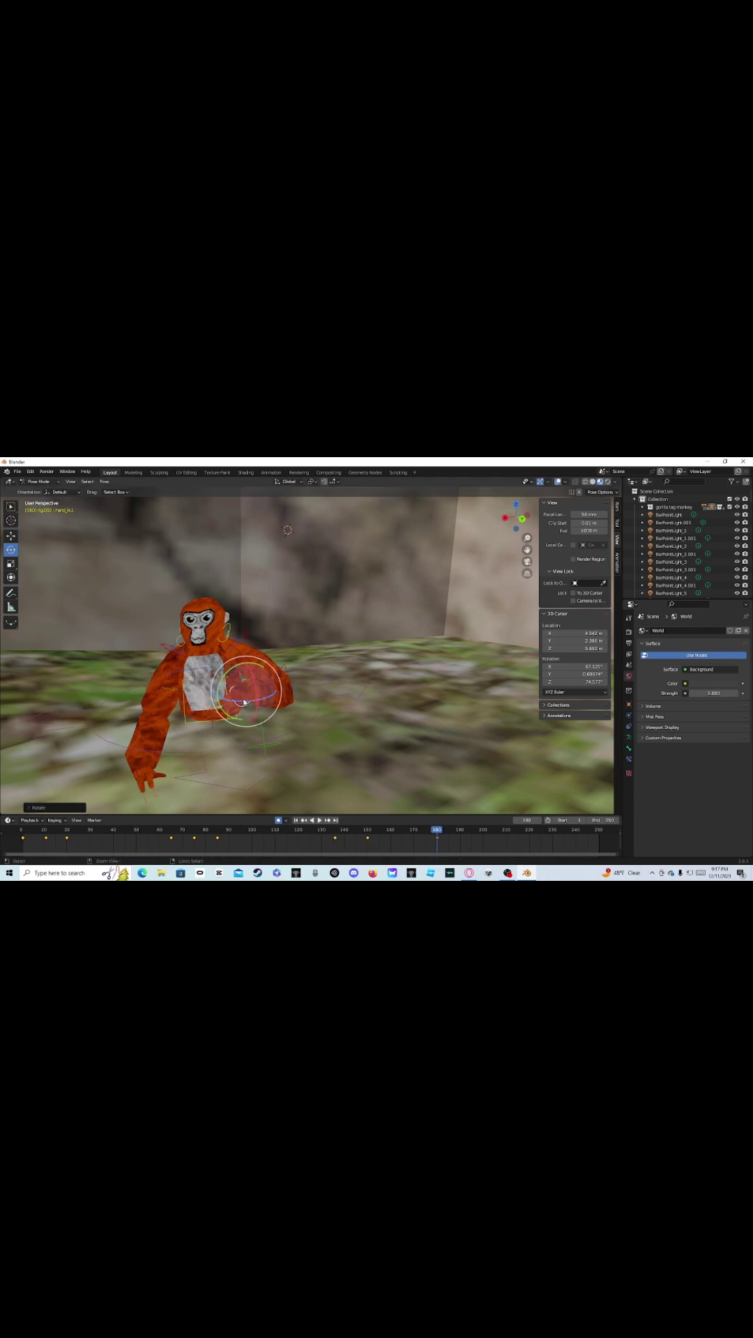
pyautogui.press('r')
pyautogui.click(230, 697)
pyautogui.press('r')
pyautogui.press('z')
pyautogui.press('2')
pyautogui.press('5')
pyautogui.press('Return')
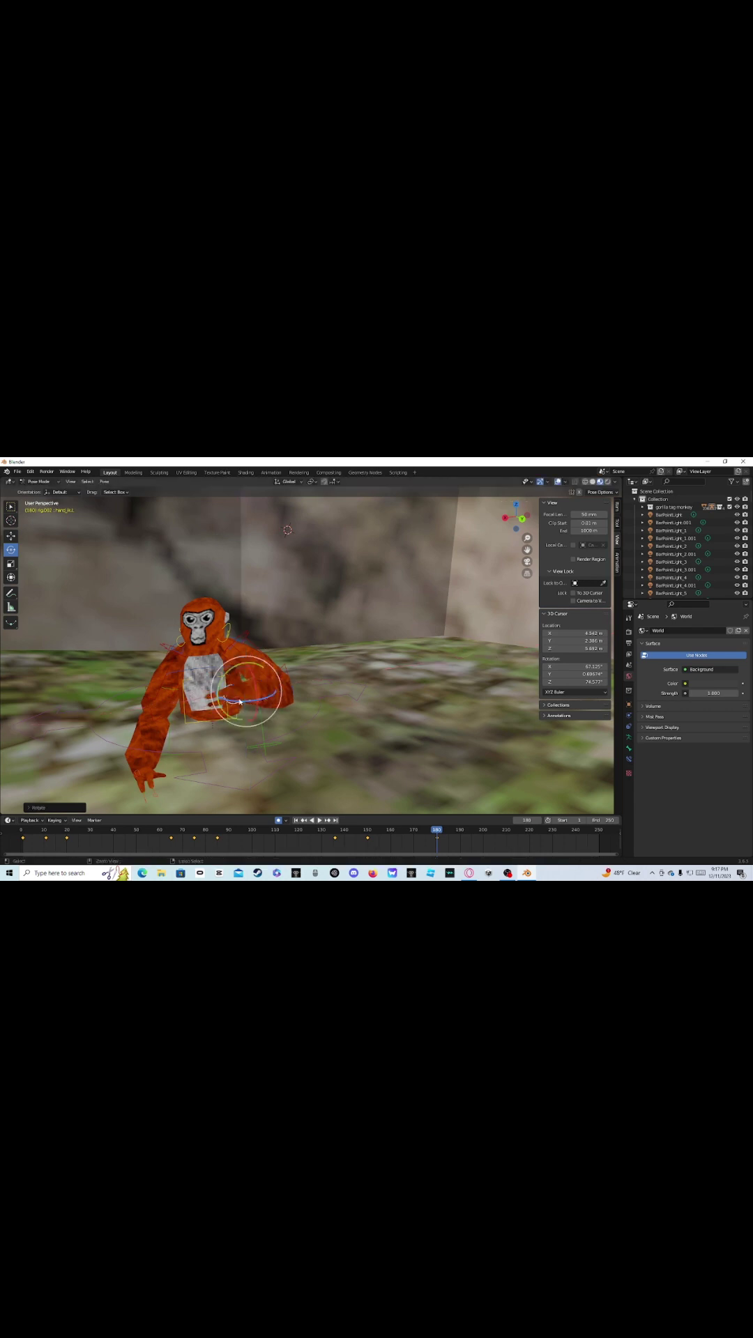
# - At frame 190, try to rotate the finger bones of the left hand
pyautogui.press('space')
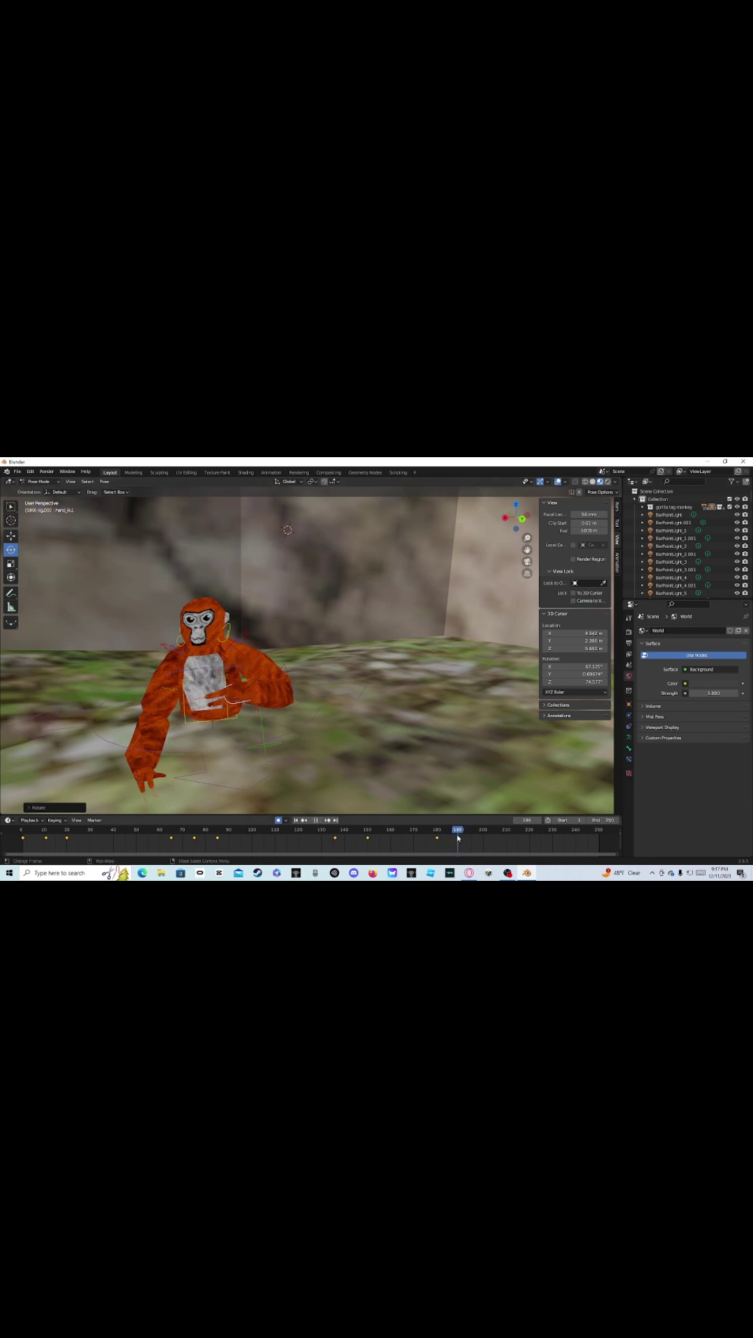
pyautogui.press('space')
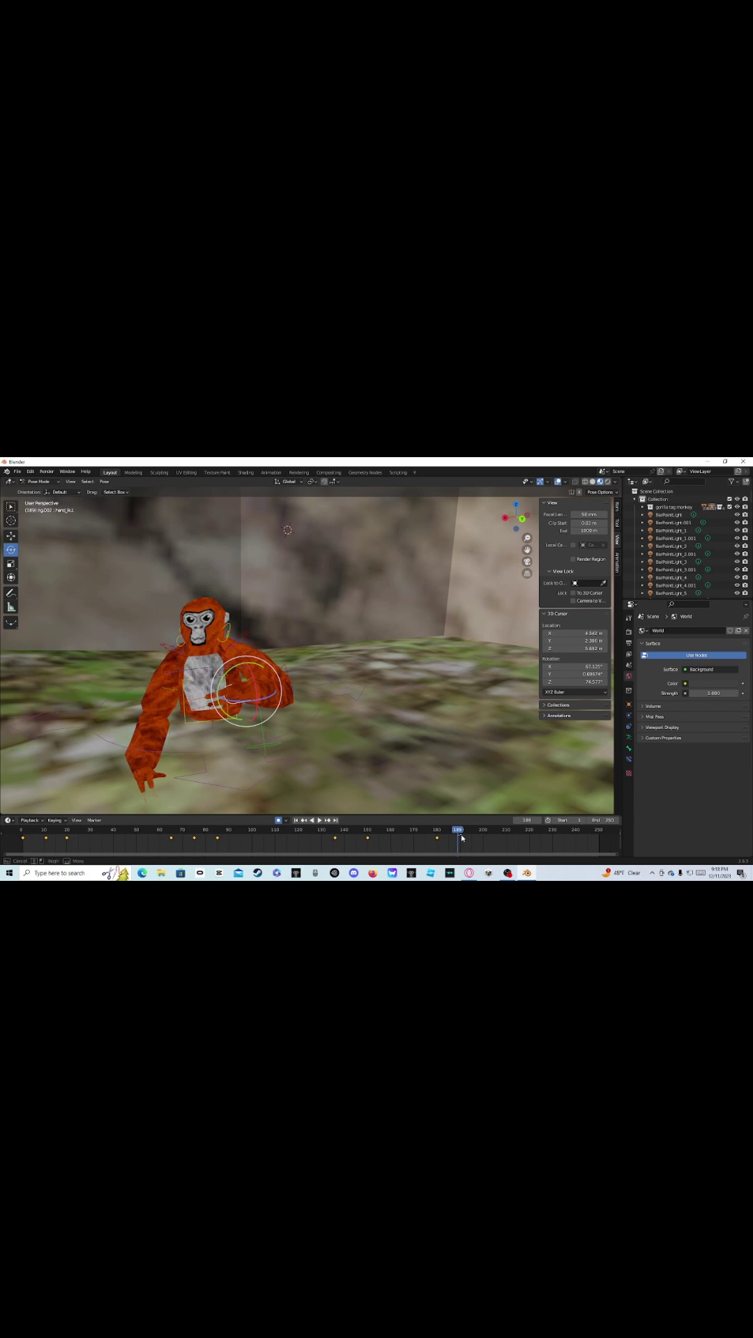
pyautogui.press('Right')
pyautogui.moveTo(339, 684); pyautogui.dragTo(263, 572, button='middle')
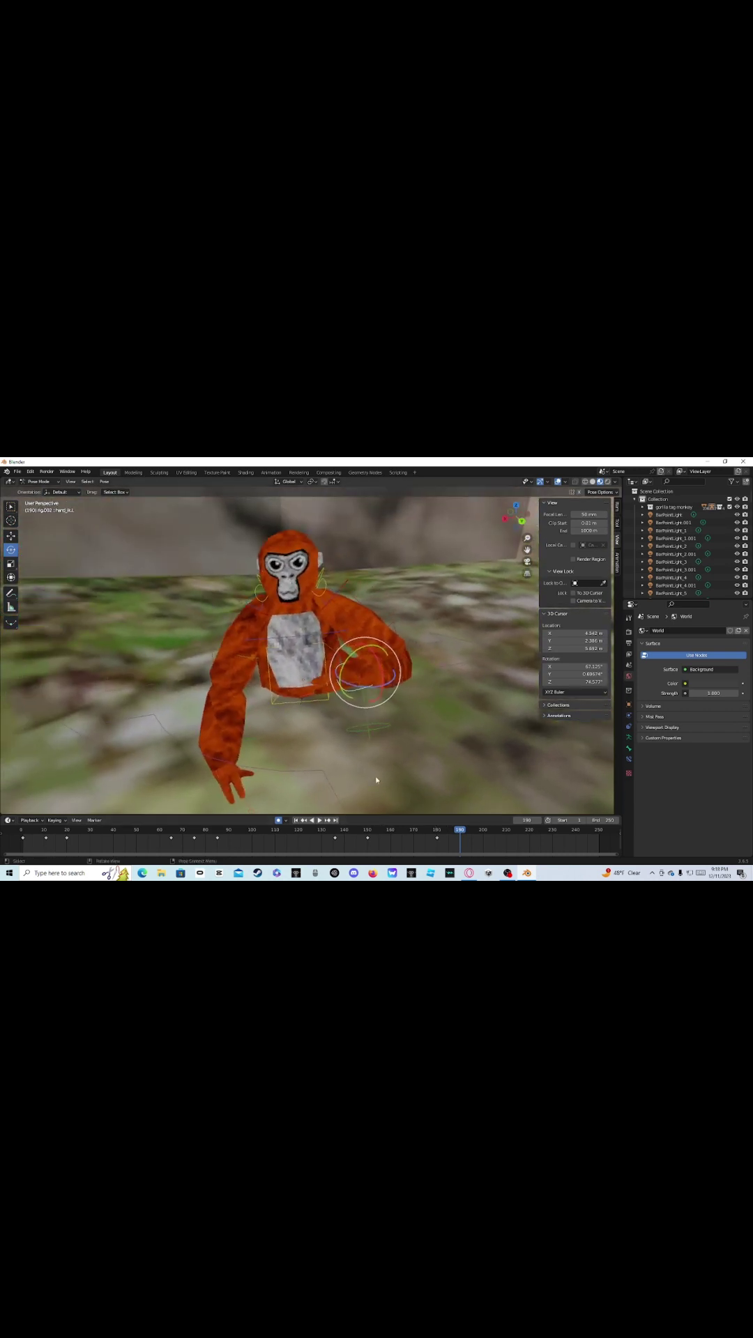
pyautogui.click(296, 688)
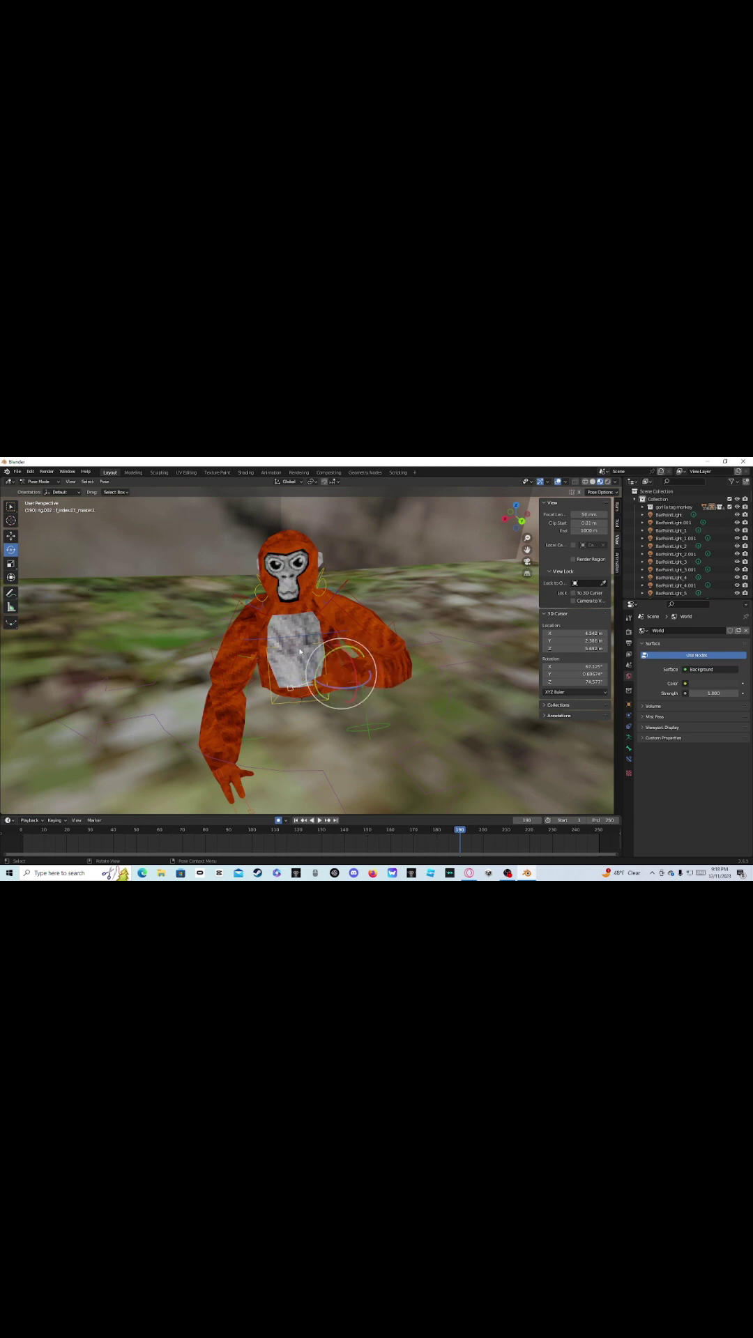
pyautogui.press('r')
pyautogui.press('r')
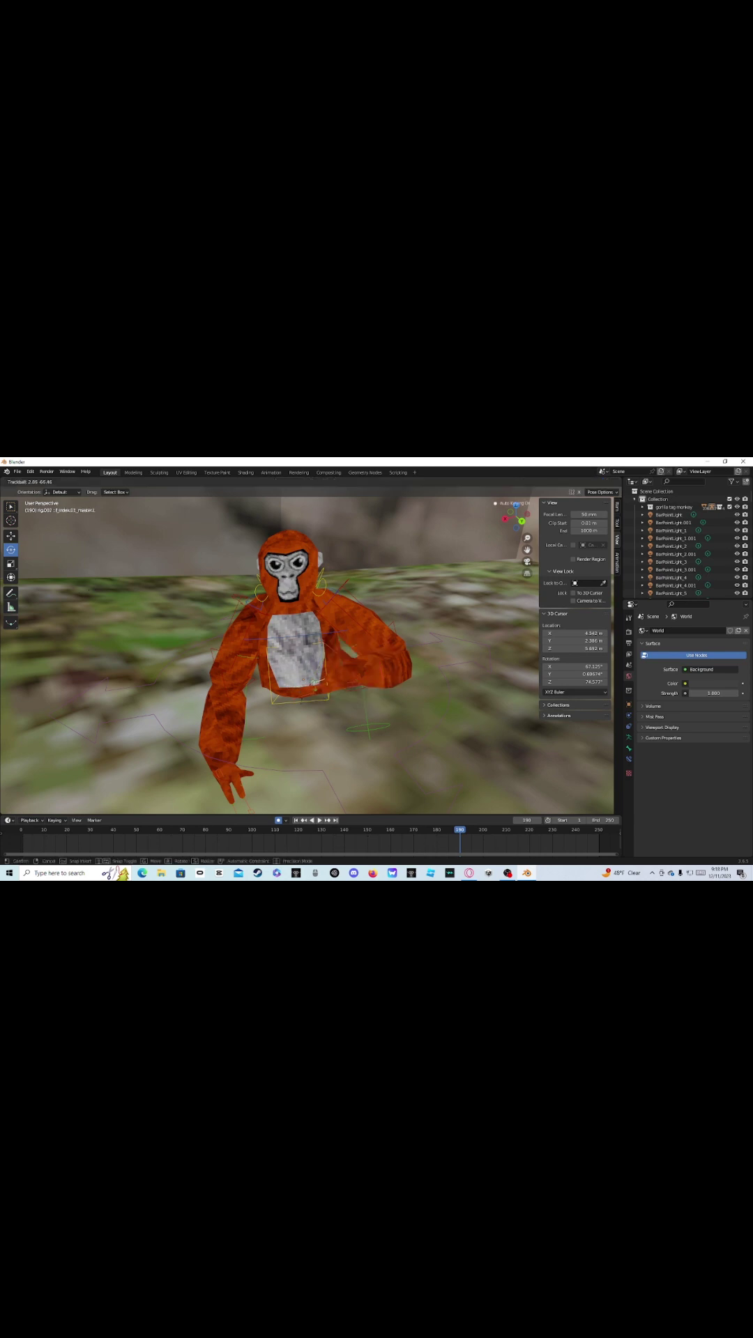
pyautogui.click(326, 688)
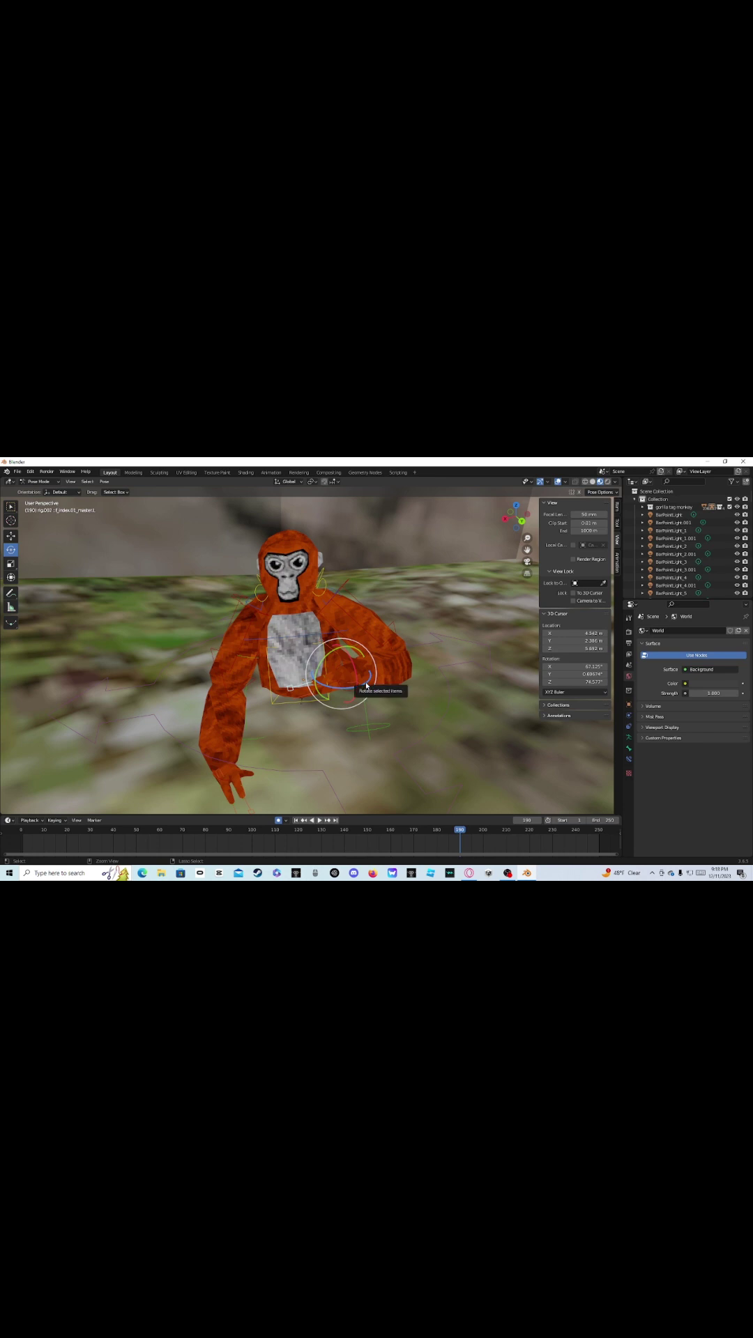
pyautogui.moveTo(365, 685); pyautogui.dragTo(321, 703)
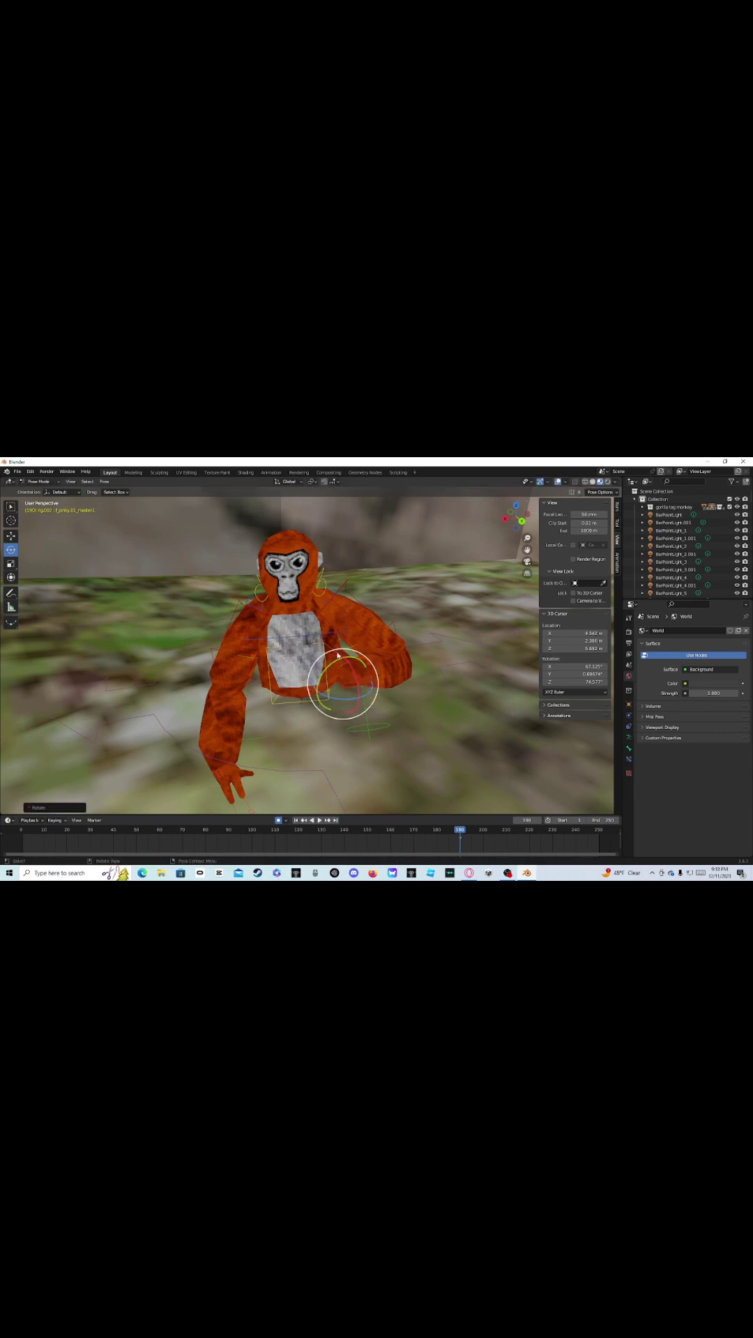
# - At frame 190, rotate the left hand slightly and raise it above head height with the elbow bent
pyautogui.click(360, 684)
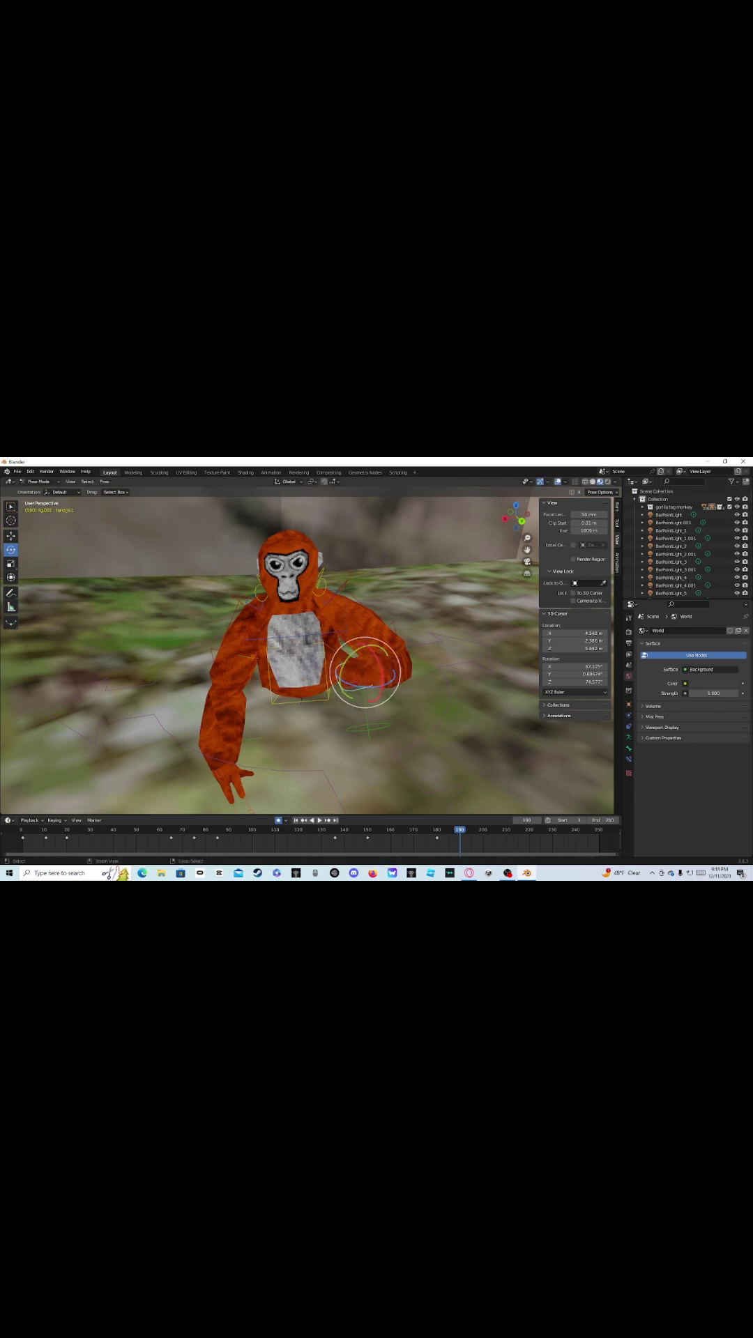
pyautogui.moveTo(377, 666); pyautogui.dragTo(381, 689)
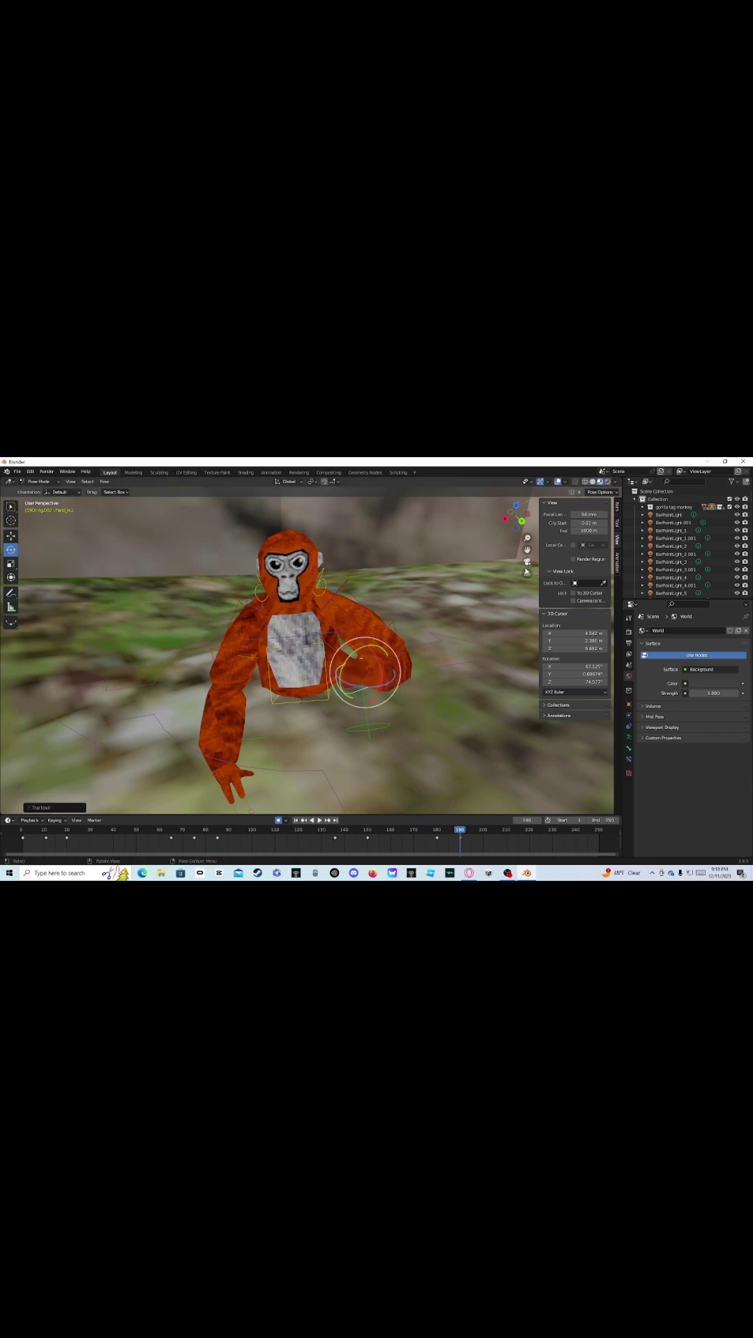
pyautogui.click(526, 561)
pyautogui.click(527, 562)
pyautogui.click(10, 537)
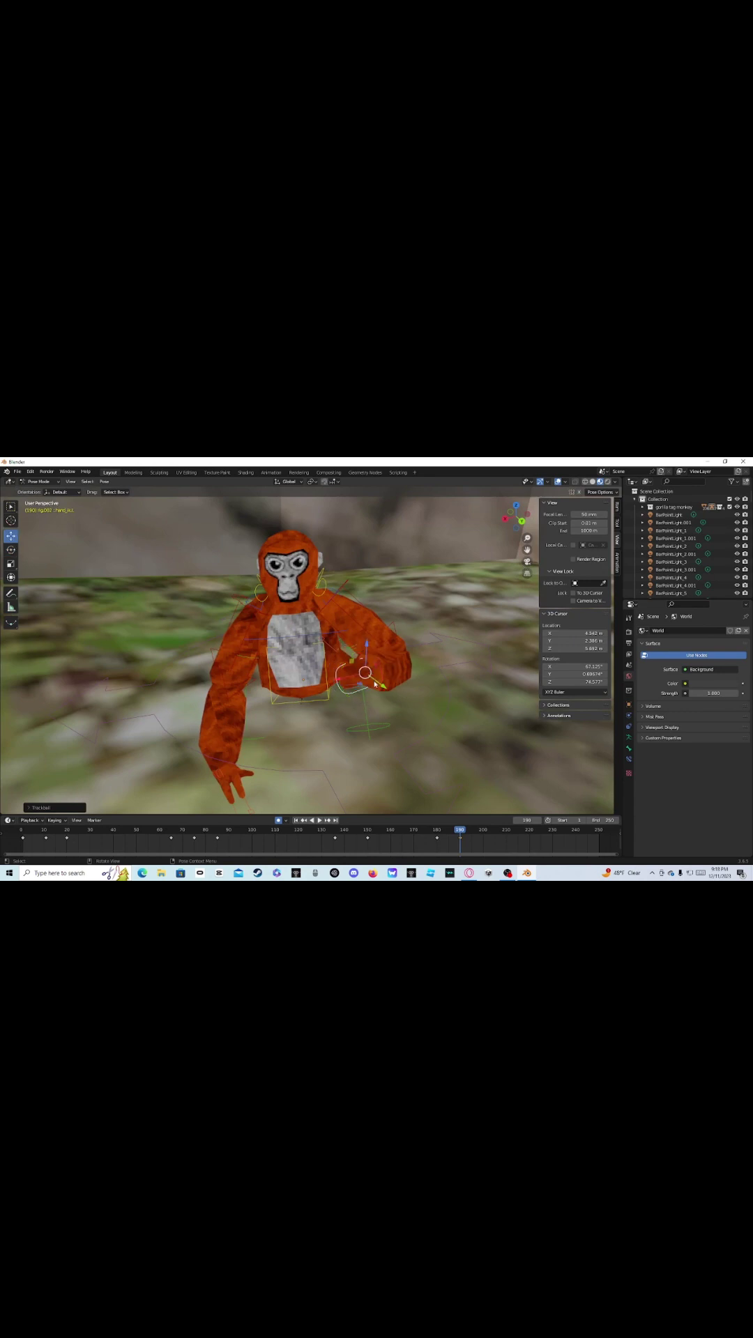
pyautogui.moveTo(382, 686); pyautogui.dragTo(394, 510)
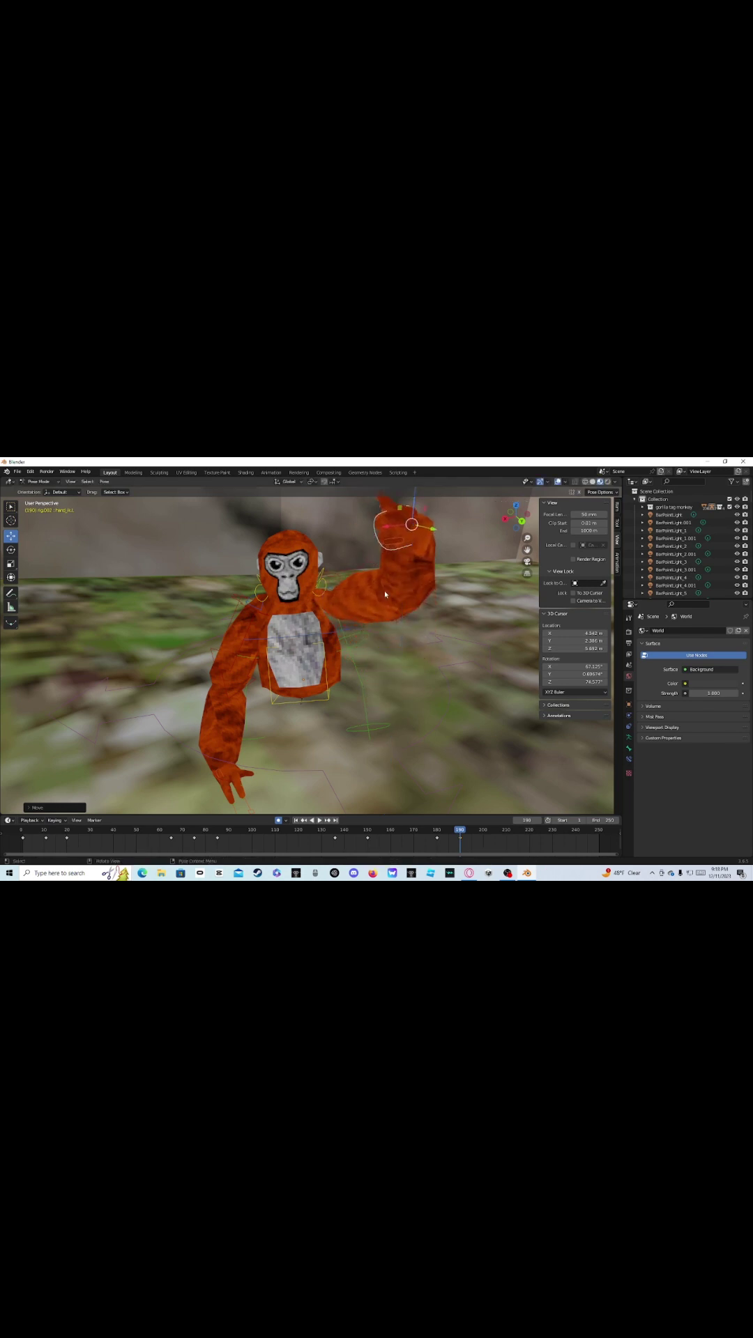
# - Move the left hand inward beside the head at frame 190 and check the pose from the camera and from other angles
pyautogui.moveTo(386, 598); pyautogui.dragTo(360, 658, button='middle')
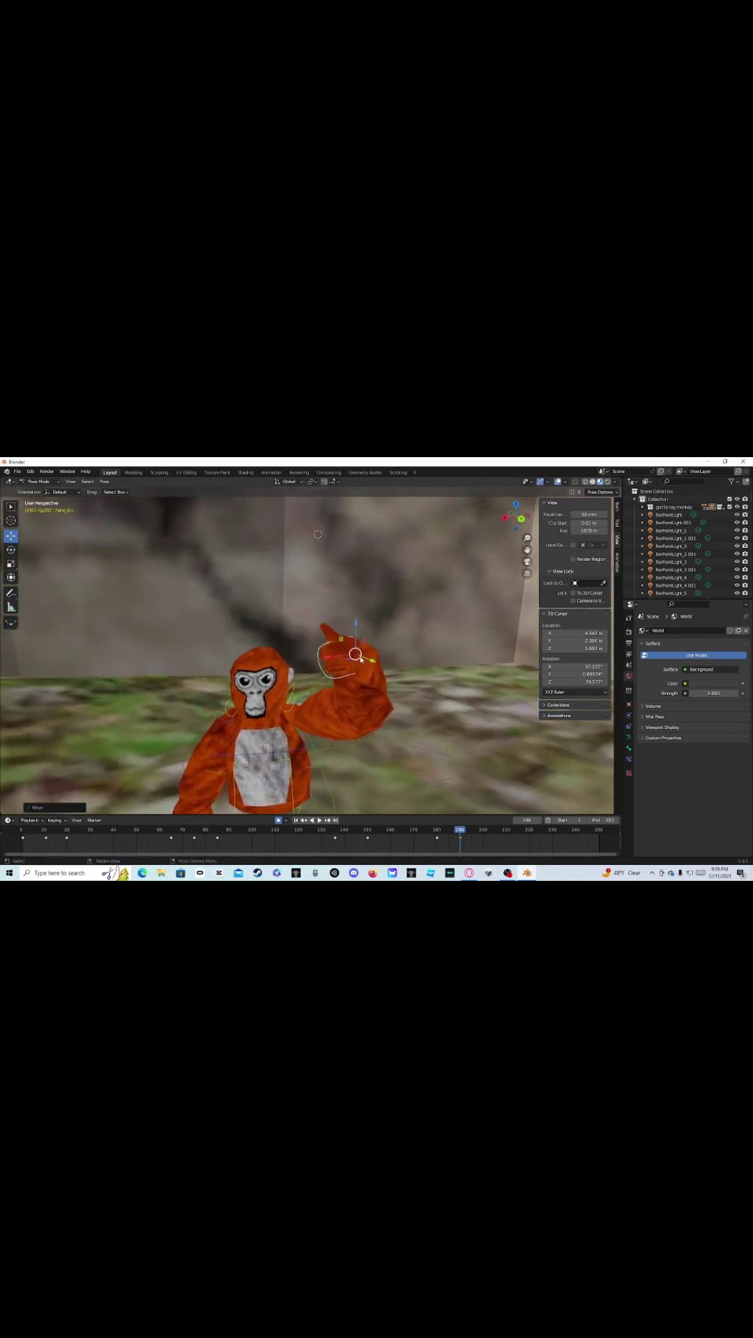
pyautogui.moveTo(340, 659); pyautogui.dragTo(313, 662)
pyautogui.click(527, 562)
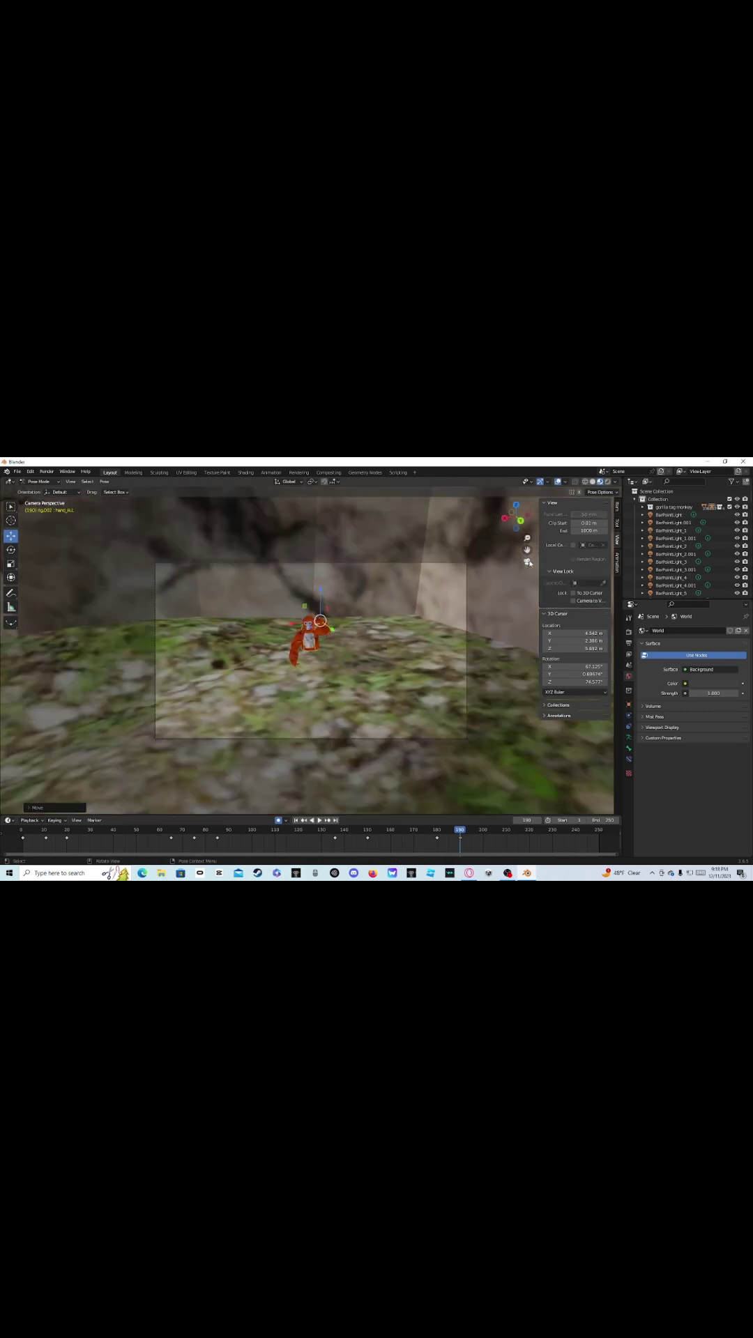
pyautogui.click(527, 561)
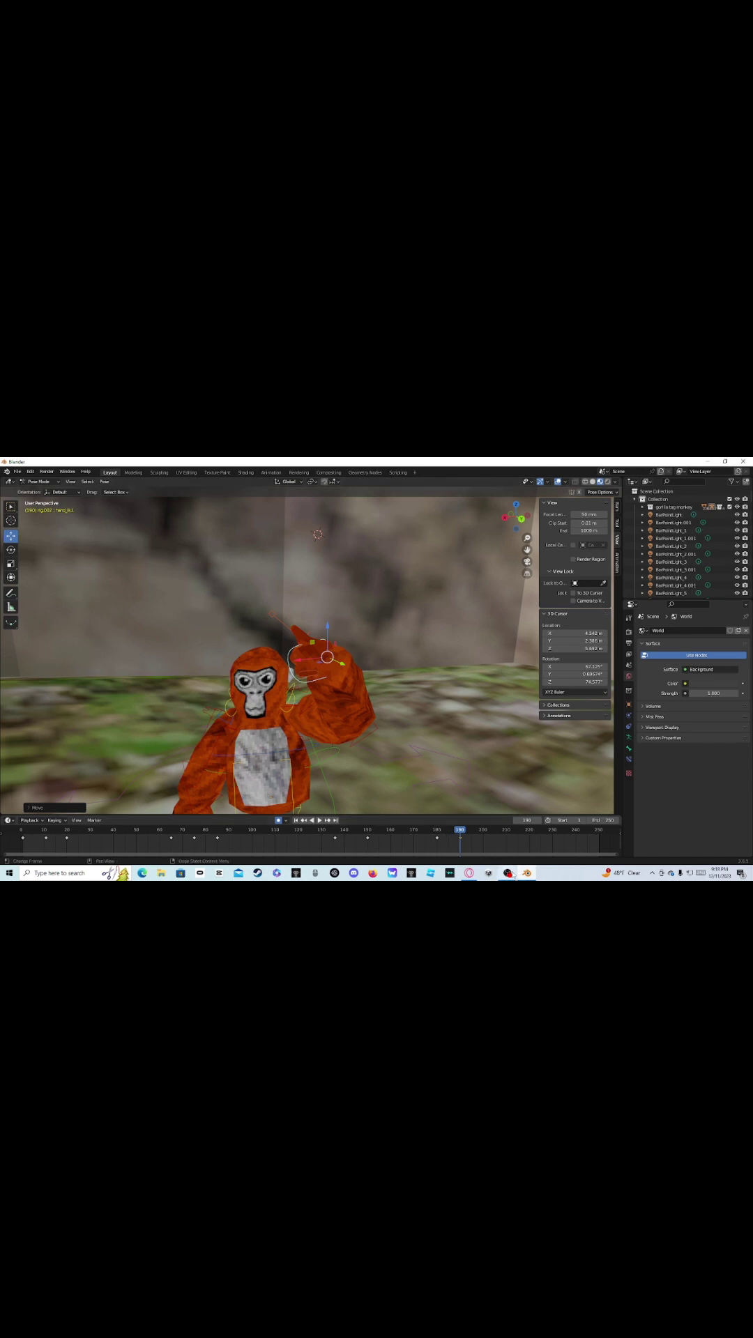
pyautogui.moveTo(376, 719)
pyautogui.mouseDown(button='middle')
pyautogui.moveTo(292, 726)
pyautogui.moveTo(368, 724)
pyautogui.mouseUp(button='middle')
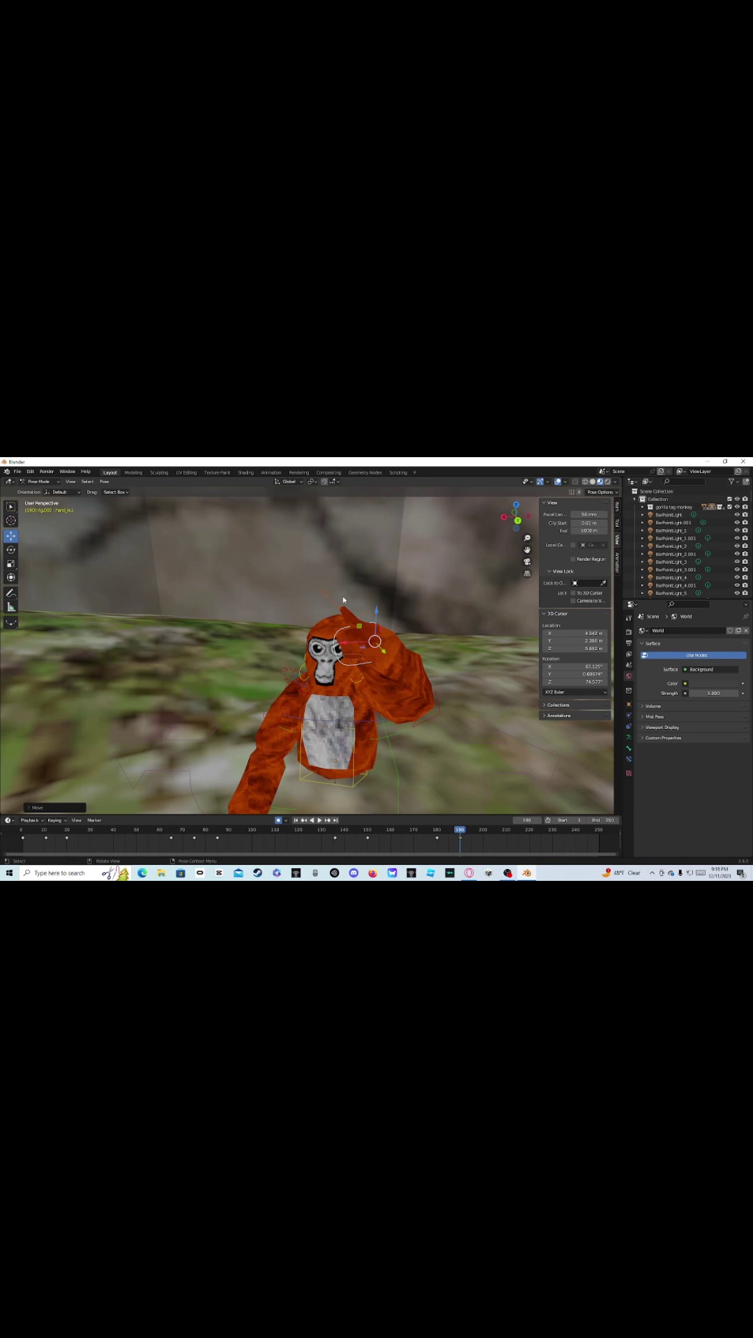
pyautogui.moveTo(369, 546); pyautogui.dragTo(418, 579, button='middle')
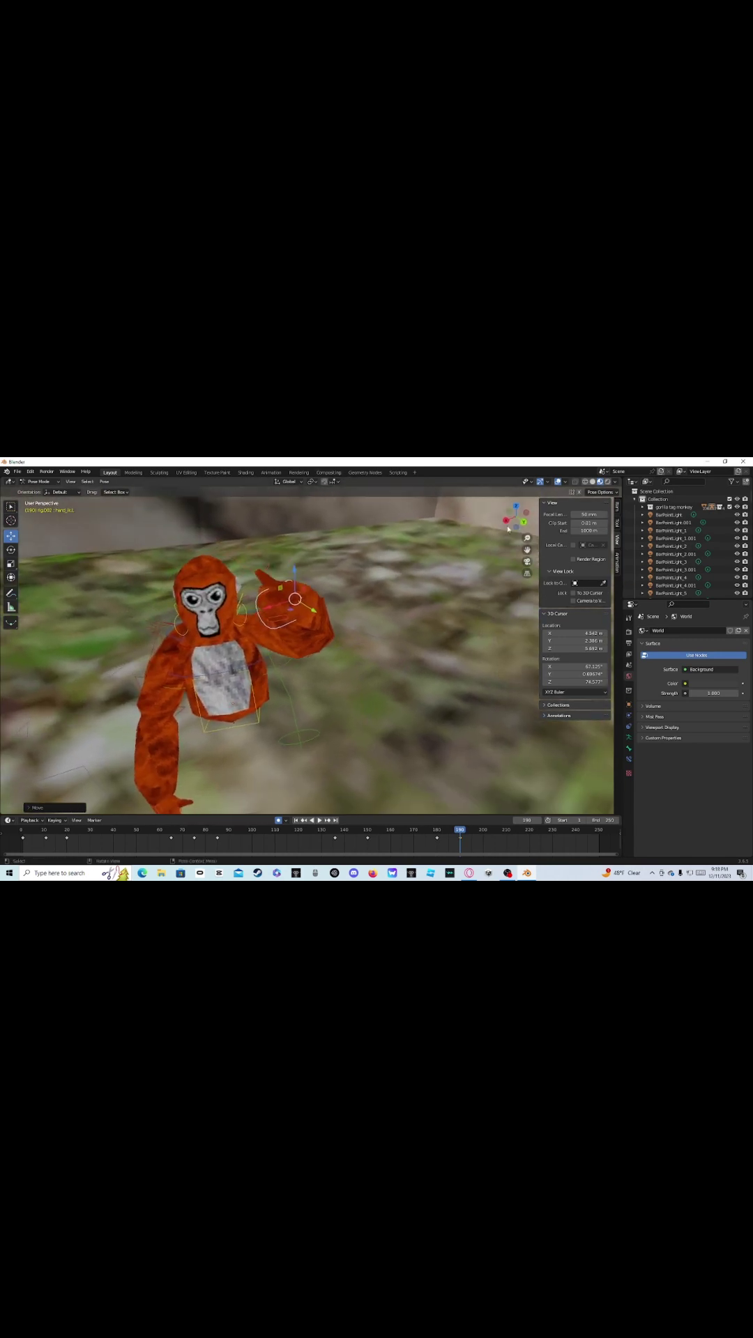
# - Play the whole animation from frame 0 through the camera to review the raised left hand
pyautogui.click(527, 561)
pyautogui.moveTo(460, 835); pyautogui.dragTo(23, 833)
pyautogui.press('space')
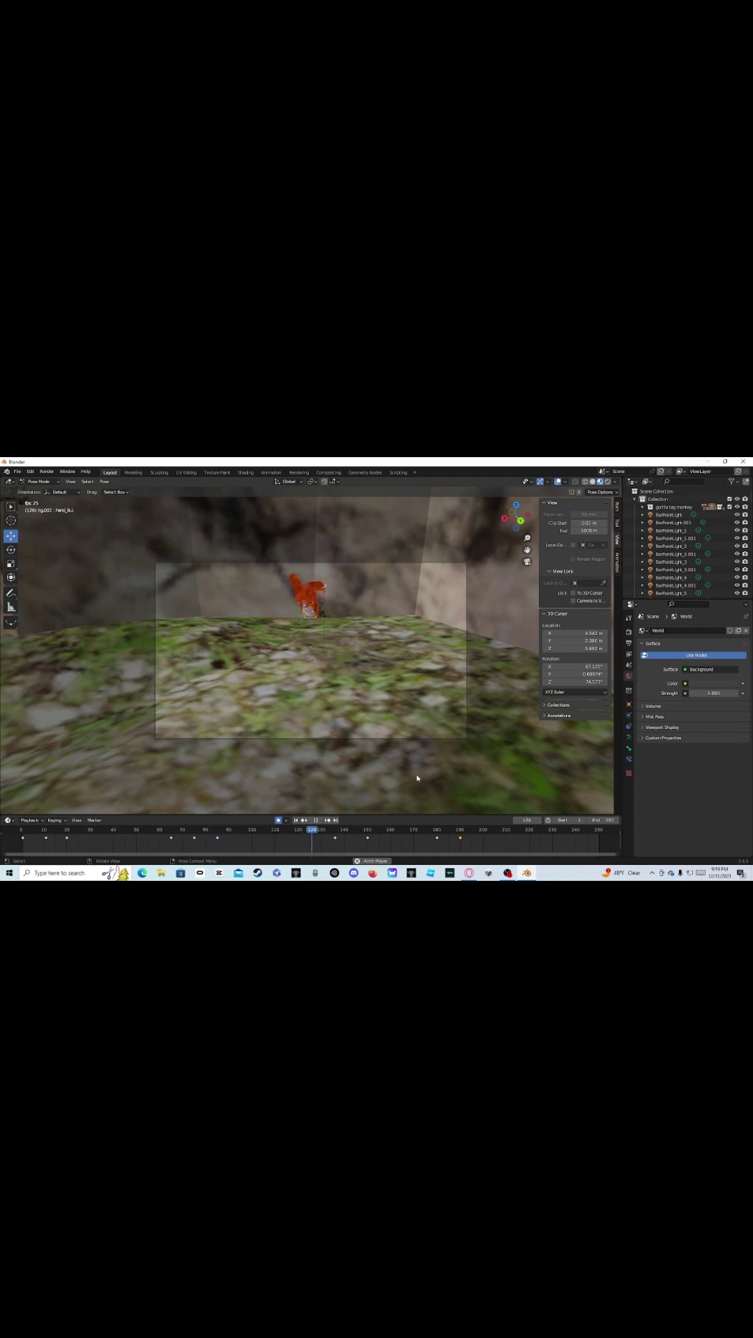
pyautogui.click(527, 562)
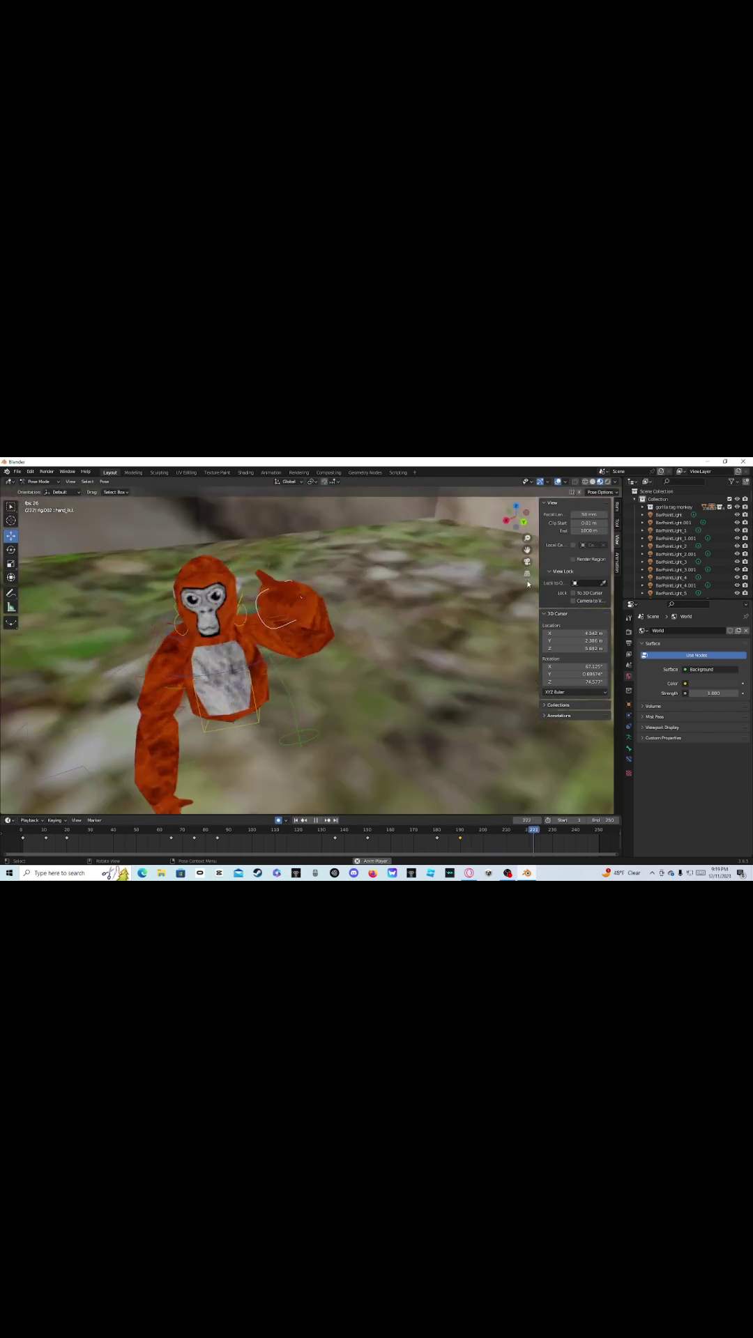
pyautogui.press('space')
# - Go to frame 200 and inspect the raised left hand's pose up close
pyautogui.click(577, 834)
pyautogui.moveTo(577, 834); pyautogui.dragTo(486, 834)
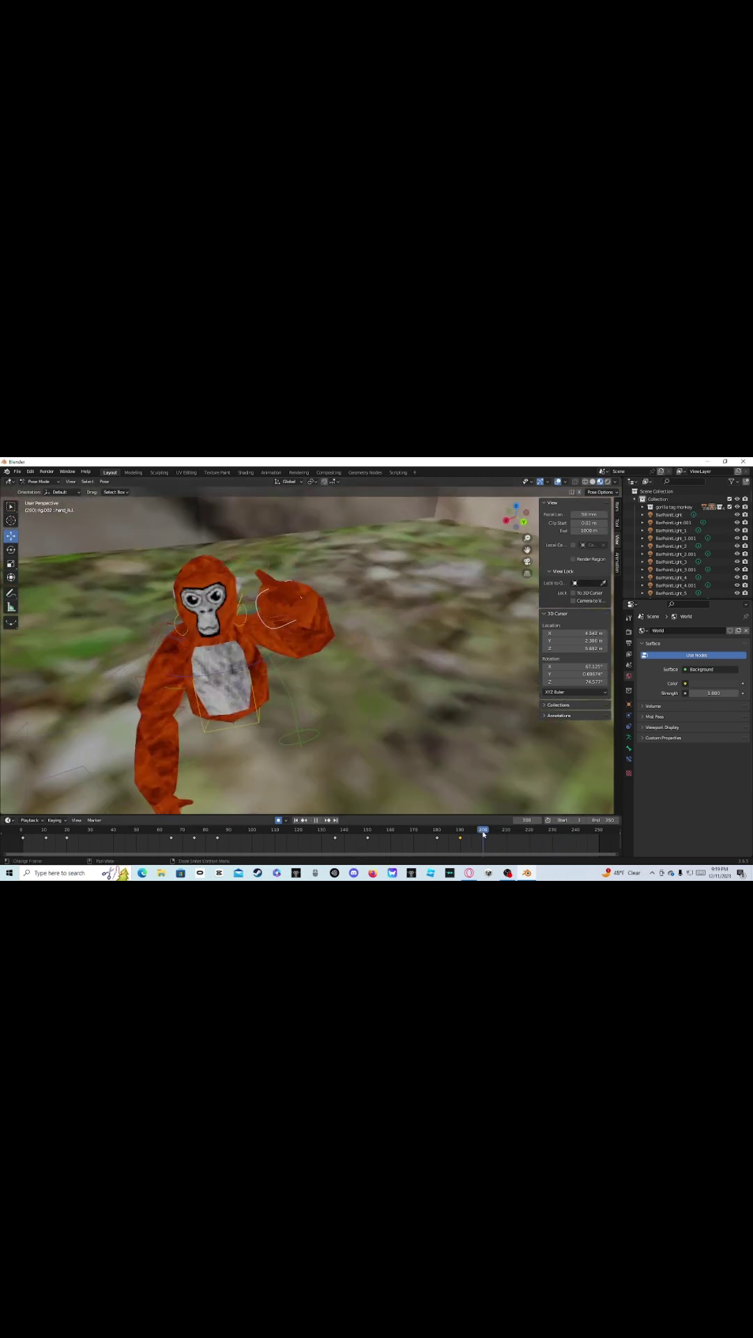
pyautogui.moveTo(482, 841); pyautogui.dragTo(483, 841)
pyautogui.moveTo(302, 607); pyautogui.dragTo(297, 595, button='middle')
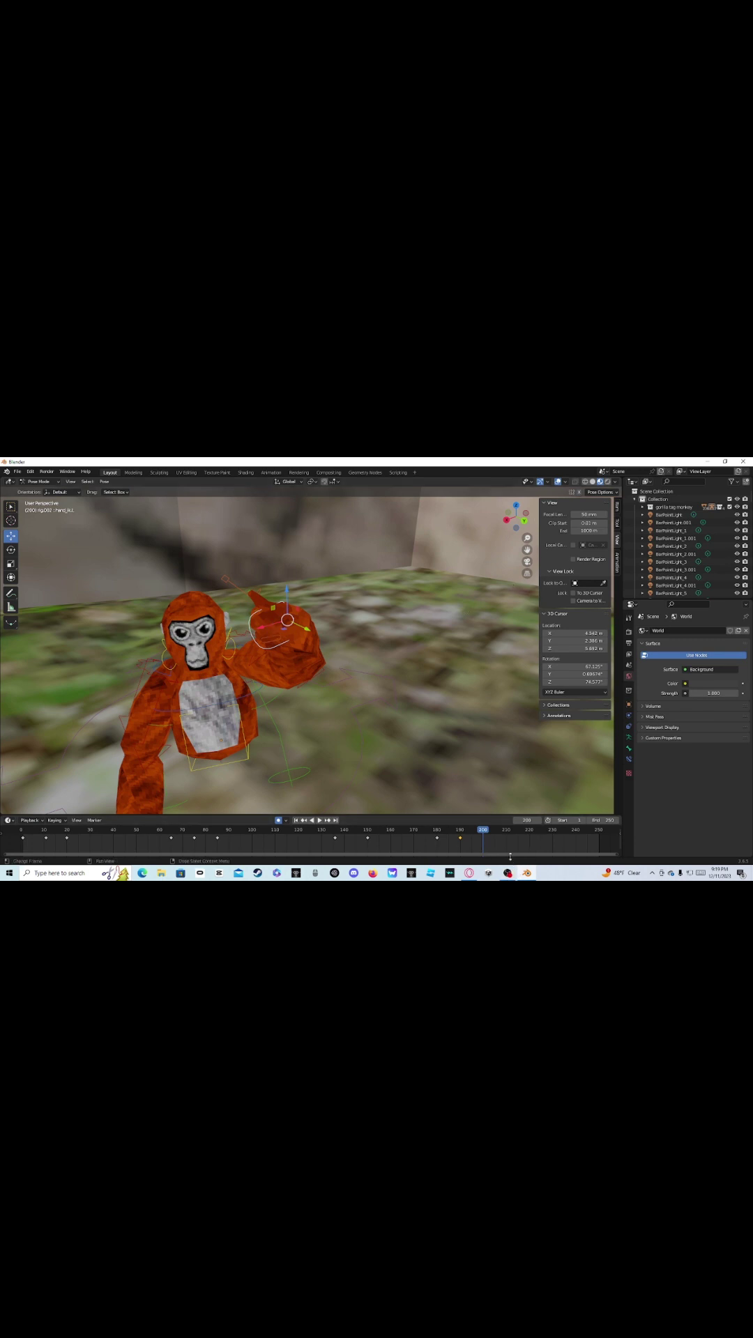
pyautogui.moveTo(418, 688); pyautogui.dragTo(391, 698, button='middle')
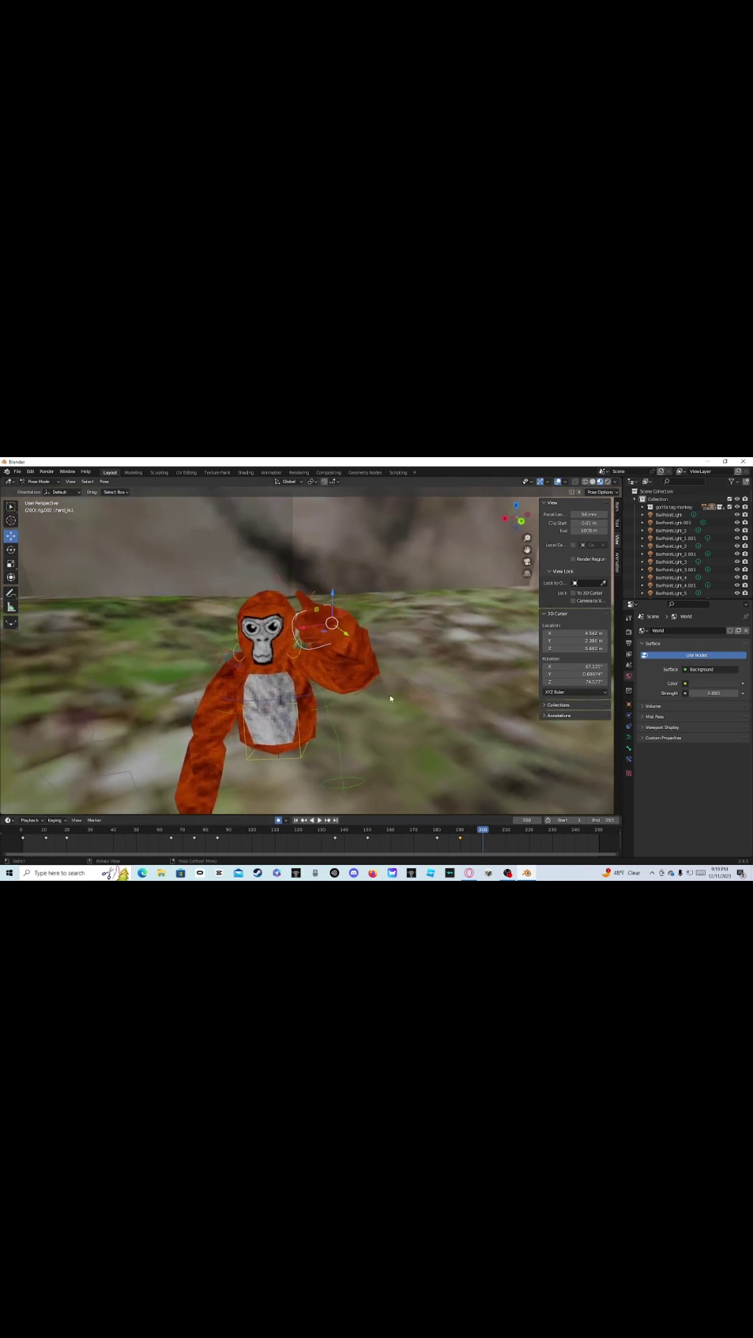
# - Return to frame 0 and replay the animation in camera view
pyautogui.press('space')
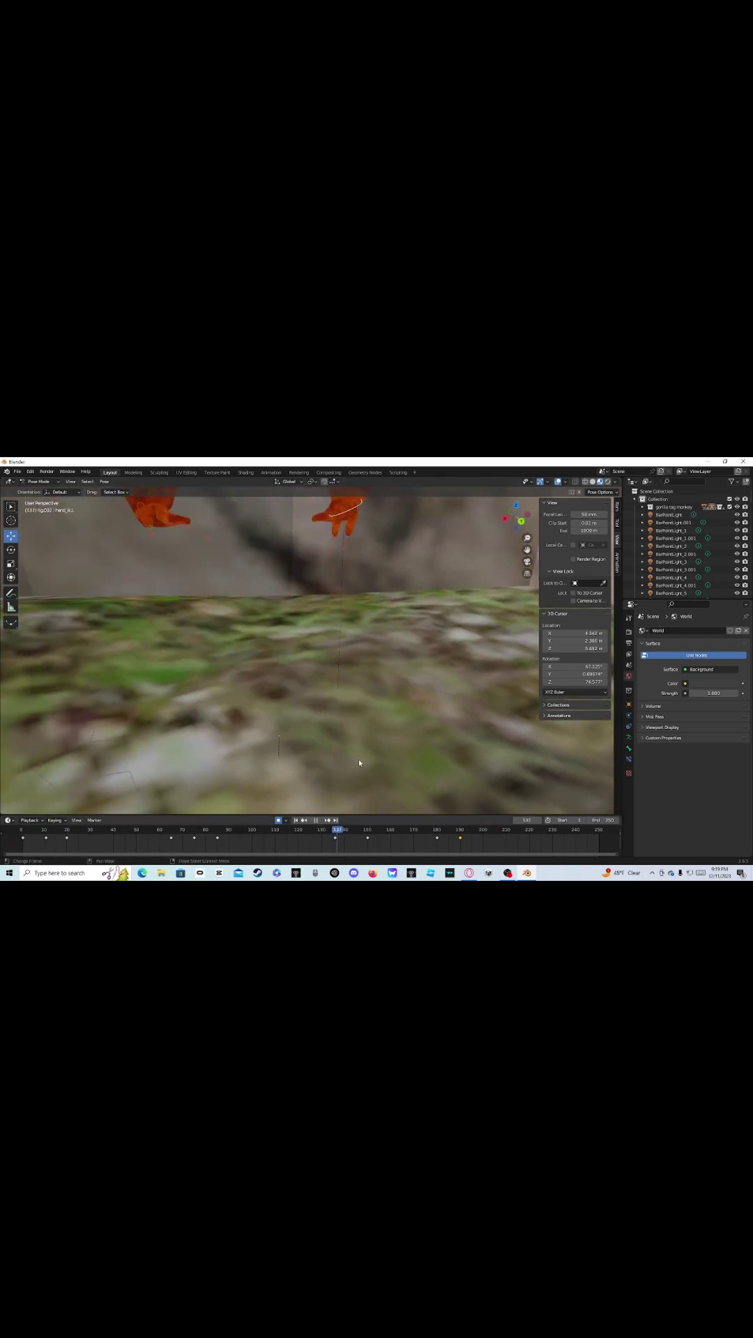
pyautogui.press('Escape')
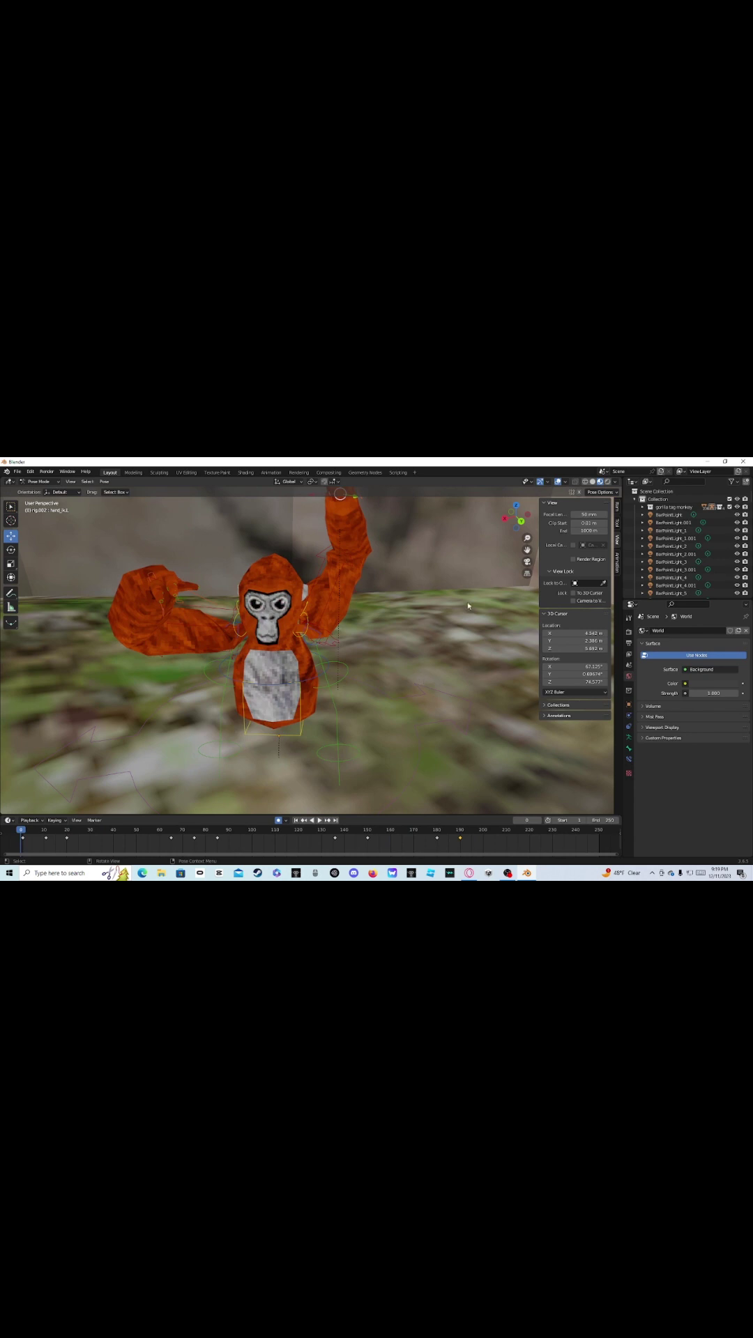
pyautogui.click(525, 562)
pyautogui.press('space')
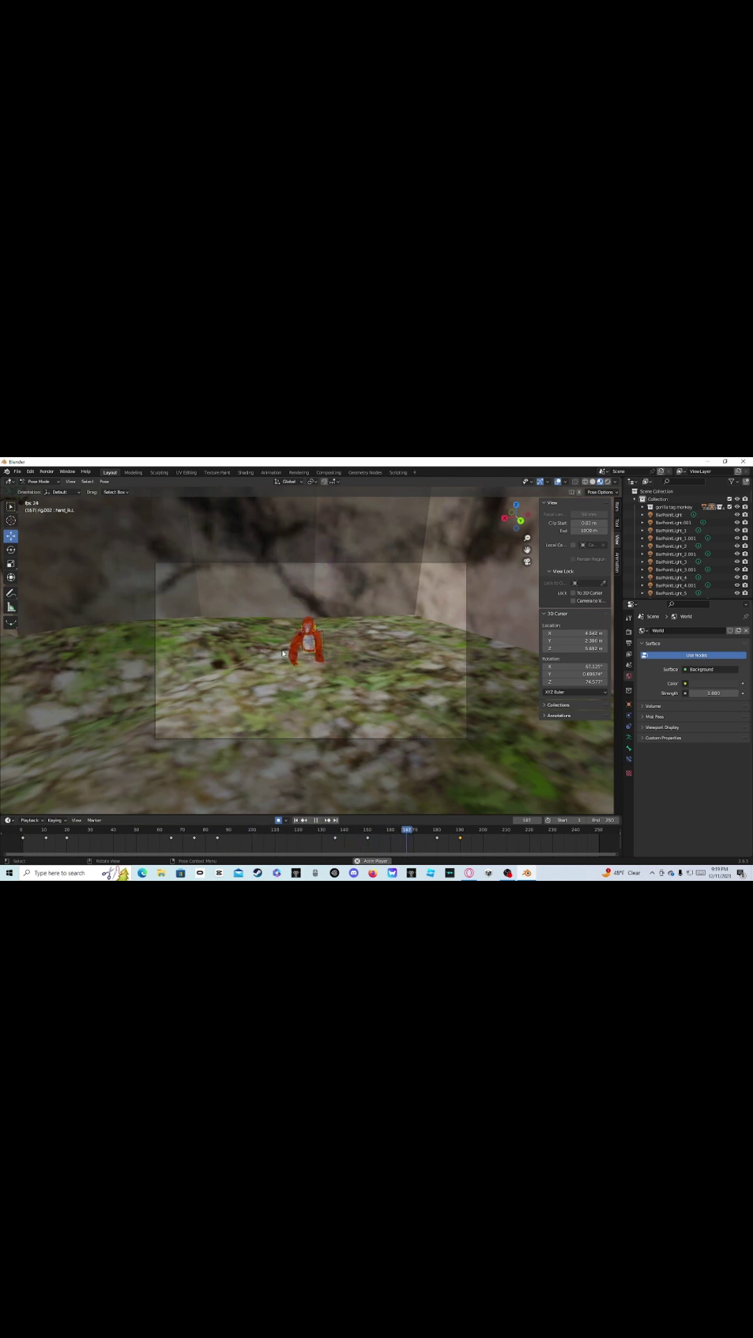
pyautogui.click(527, 562)
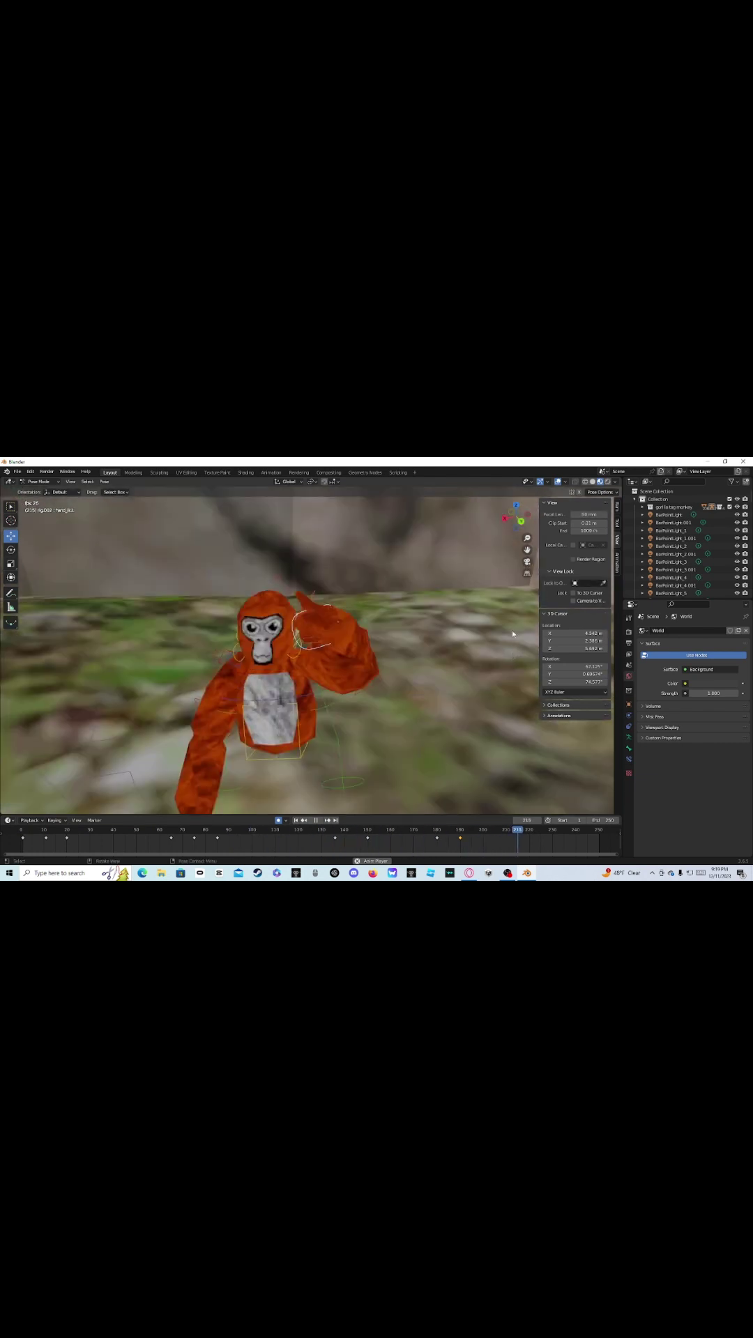
# - Move the playhead to frame 200 and look at the gorilla's final pose from different angles
pyautogui.click(478, 838)
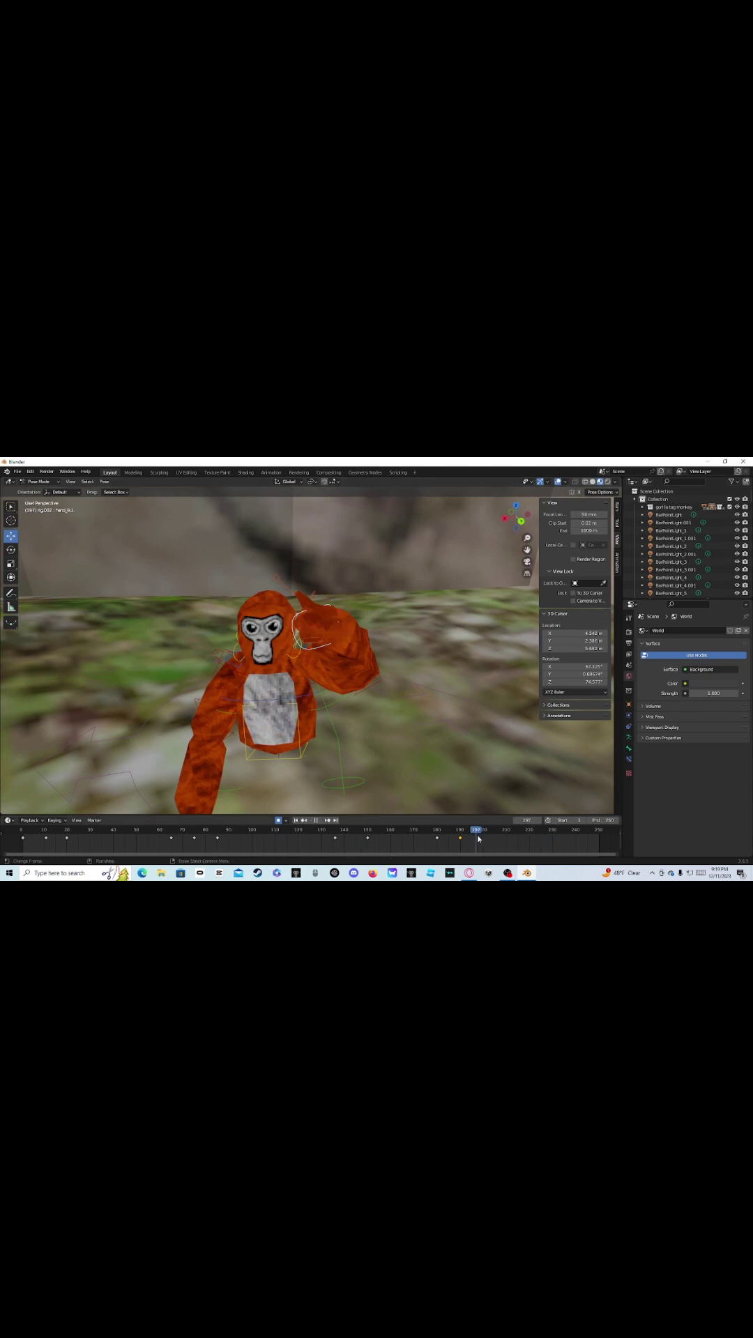
pyautogui.press('space')
pyautogui.moveTo(402, 659); pyautogui.dragTo(523, 645, button='middle')
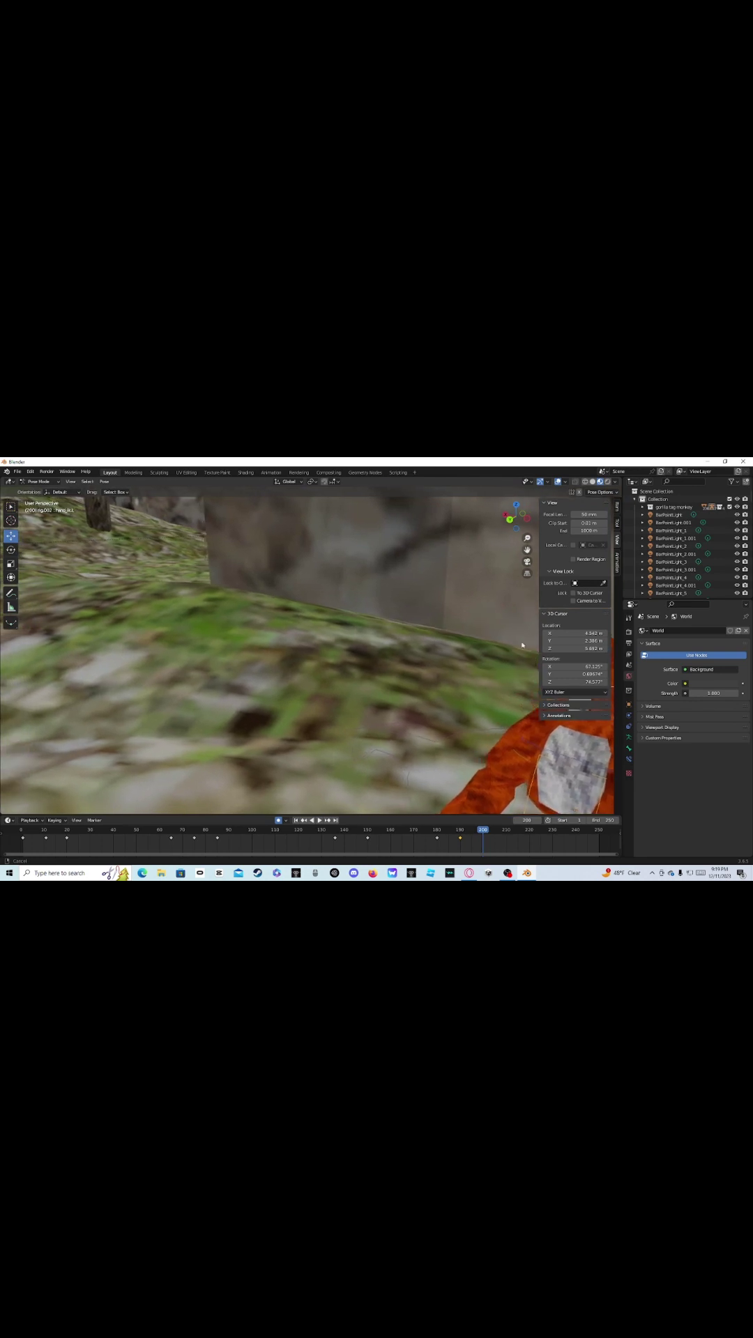
pyautogui.moveTo(423, 642); pyautogui.dragTo(495, 674, button='middle')
pyautogui.click(508, 873)
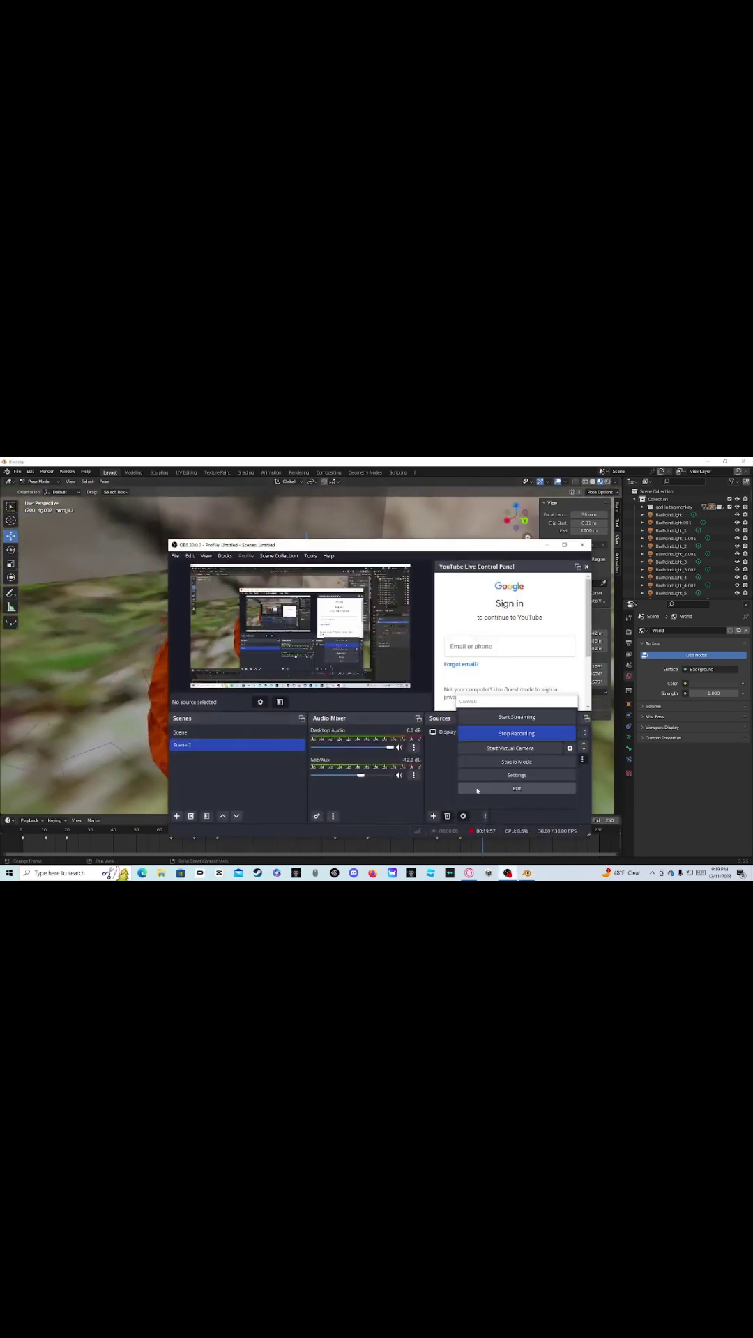
pyautogui.click(504, 733)
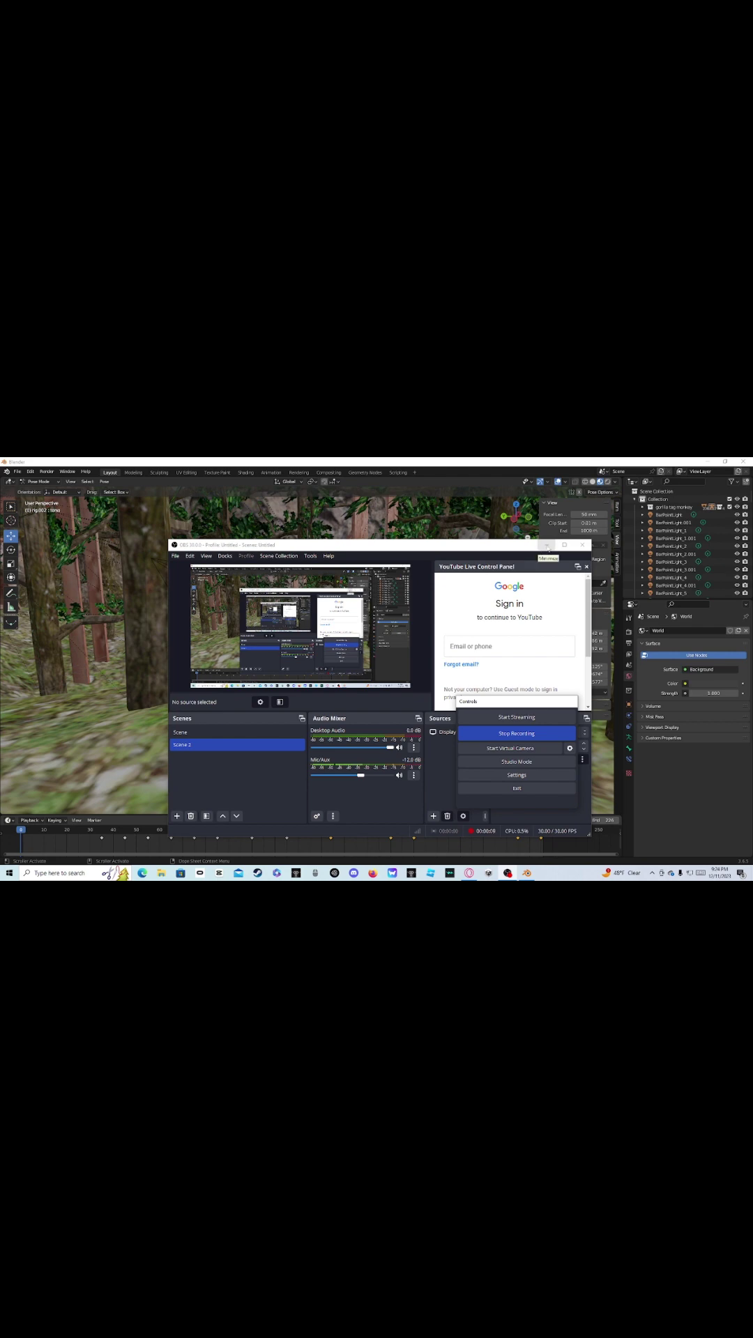
pyautogui.click(547, 544)
# - Bring the gorilla into view and examine the resolution settings in the scene's output properties
pyautogui.moveTo(531, 590); pyautogui.dragTo(578, 580, button='middle')
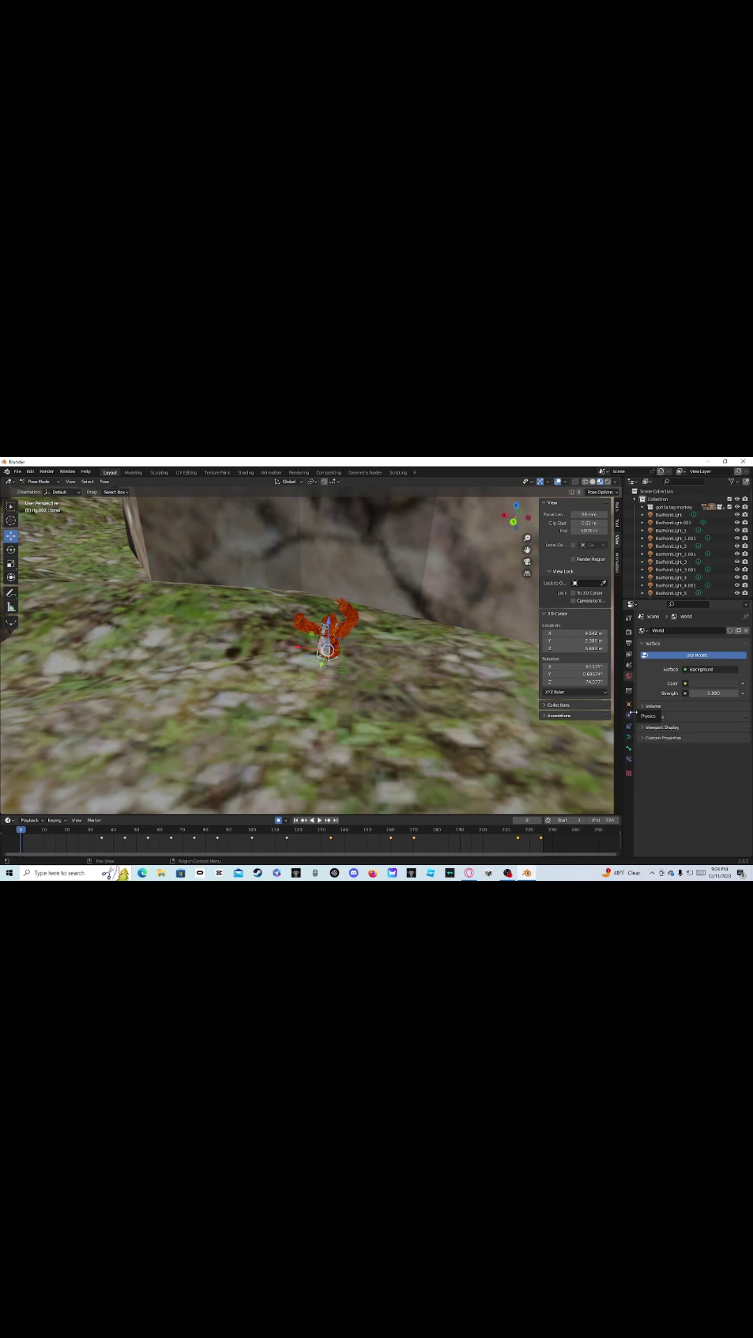
pyautogui.click(628, 643)
pyautogui.click(626, 632)
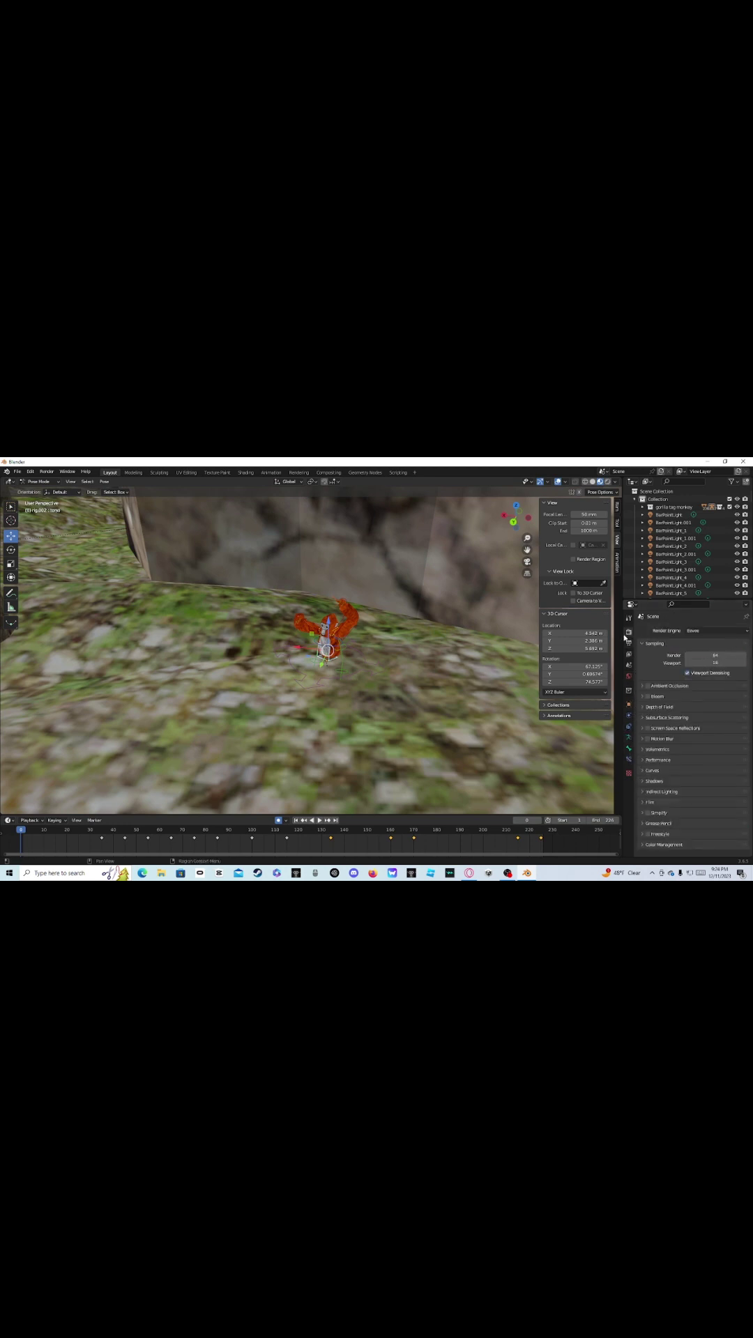
pyautogui.click(627, 644)
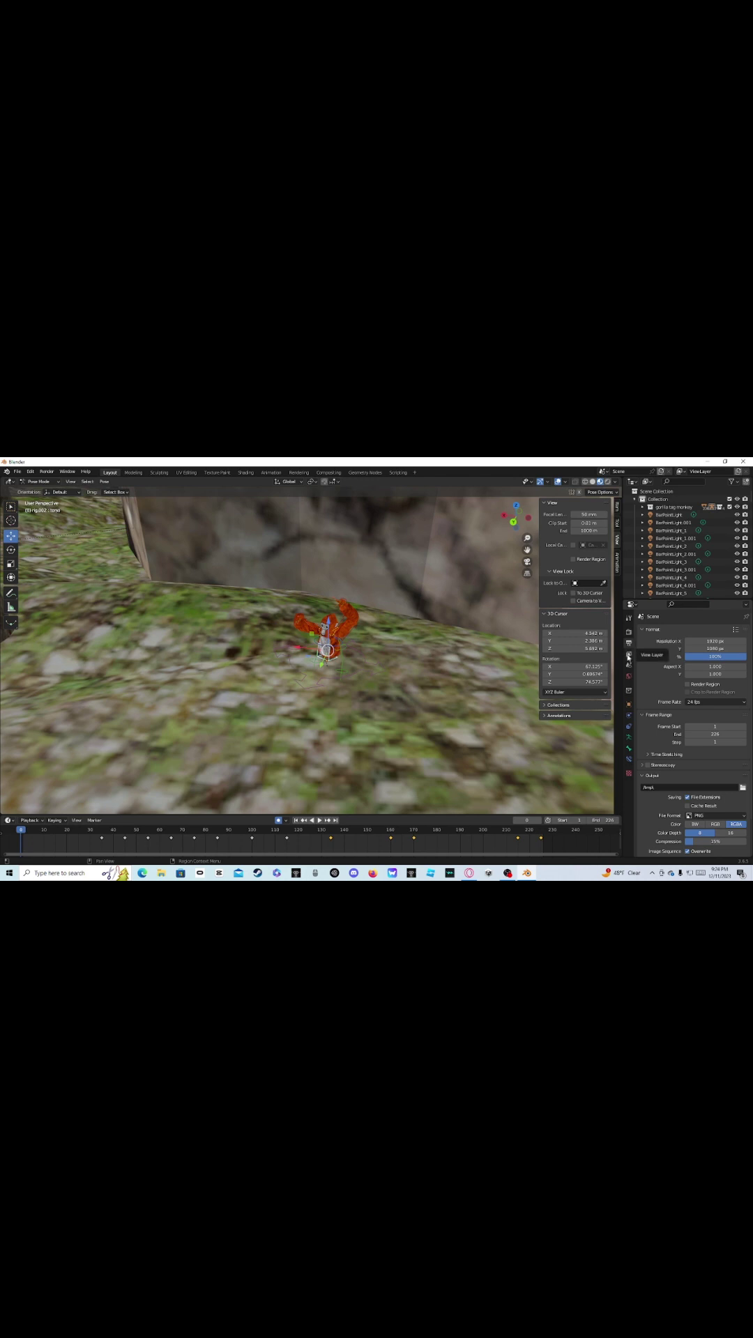
pyautogui.click(628, 654)
pyautogui.click(629, 644)
pyautogui.moveTo(724, 641); pyautogui.dragTo(704, 641)
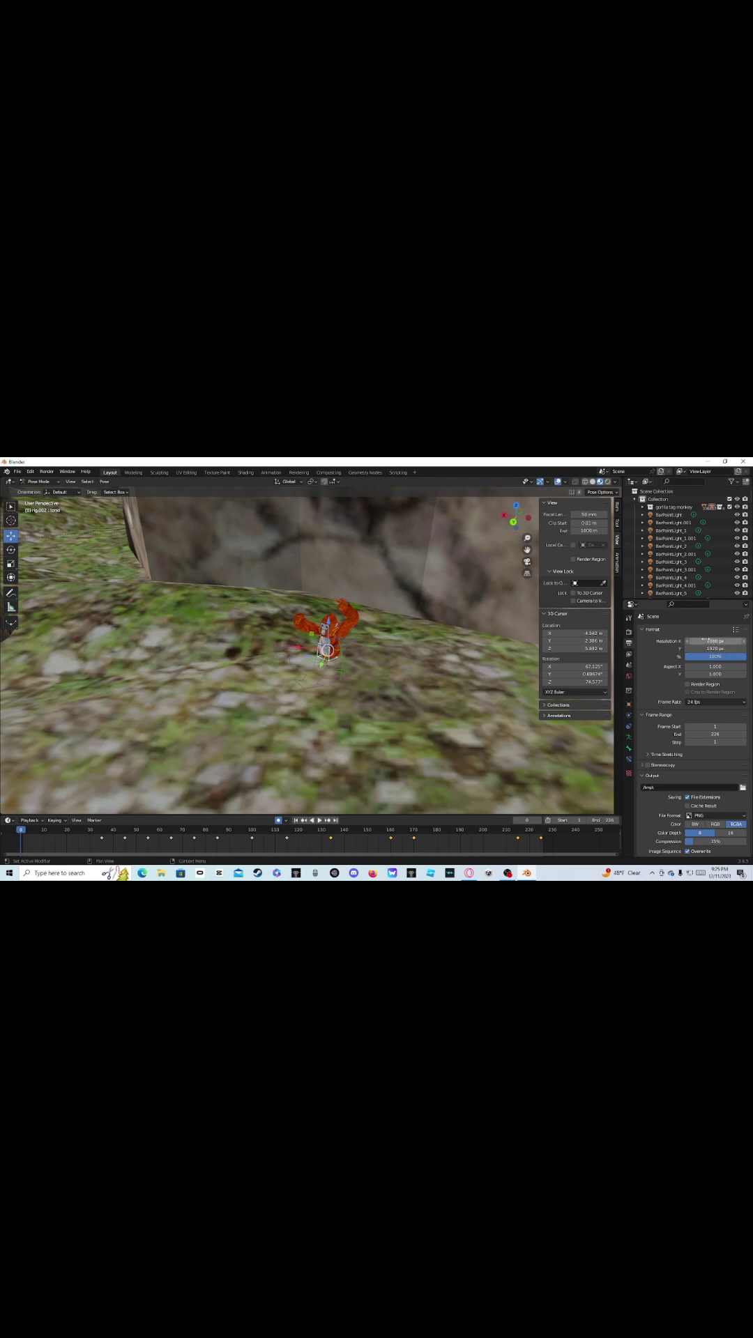
# - Look through the camera and play the extended animation from frame 0 to check it within the portrait frame
pyautogui.click(528, 562)
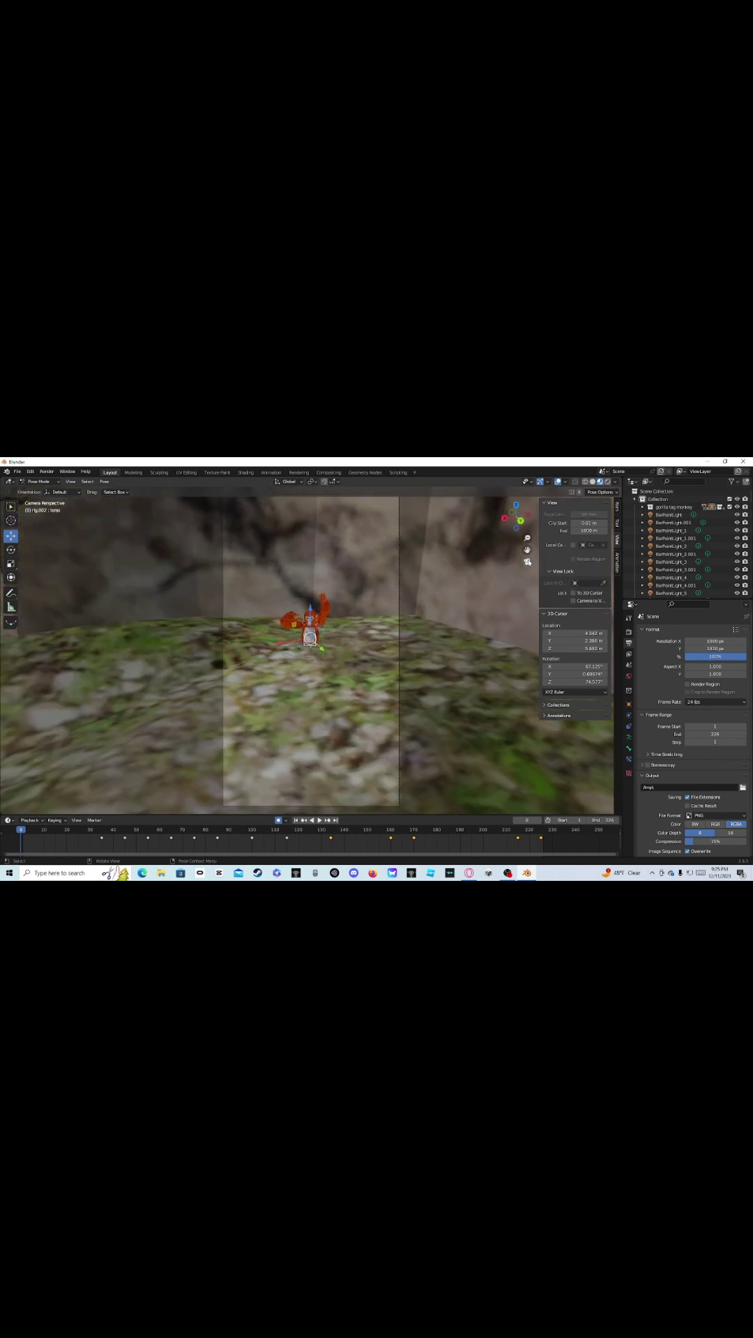
pyautogui.press('space')
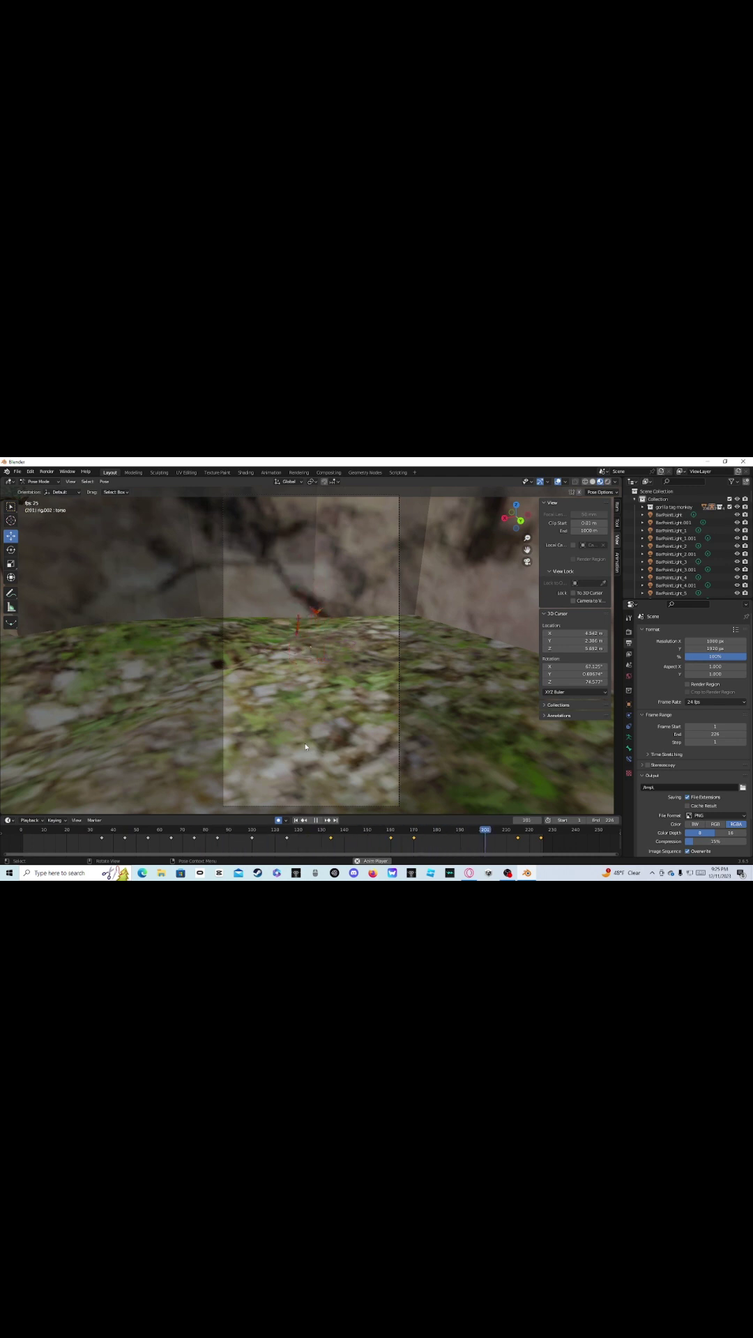
pyautogui.press('space')
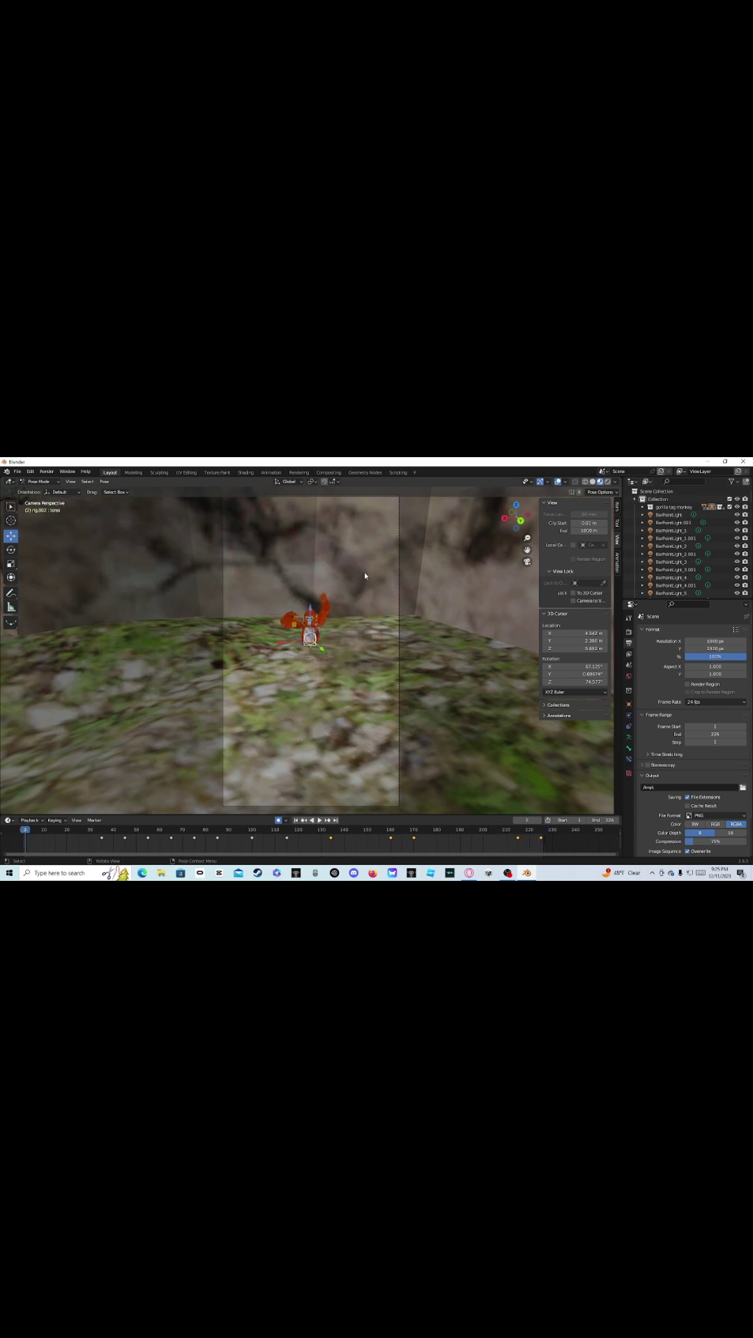